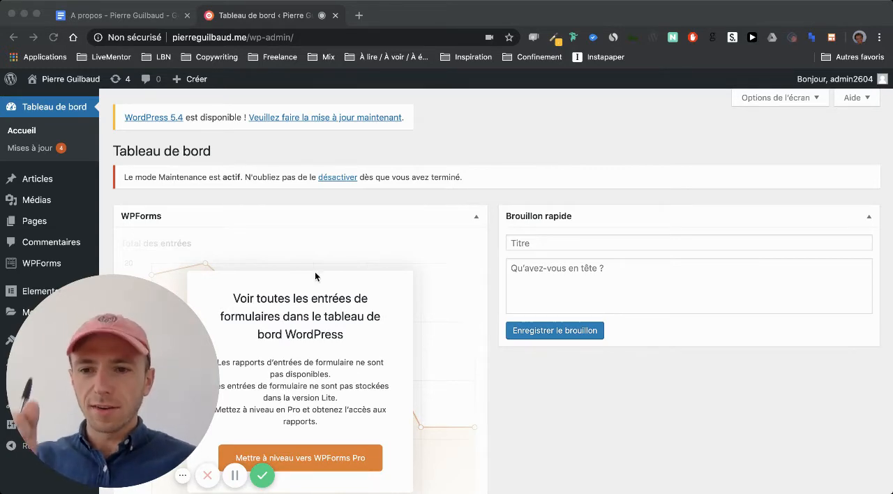
{"action": "left_click", "coordinate": [104, 381]}
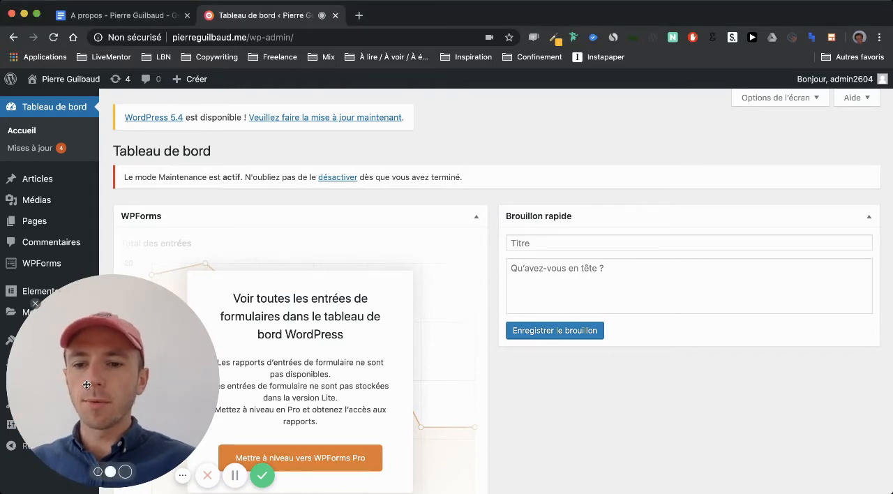
{"action": "left_click_drag", "start_coordinate": [87, 385], "coordinate": [755, 386]}
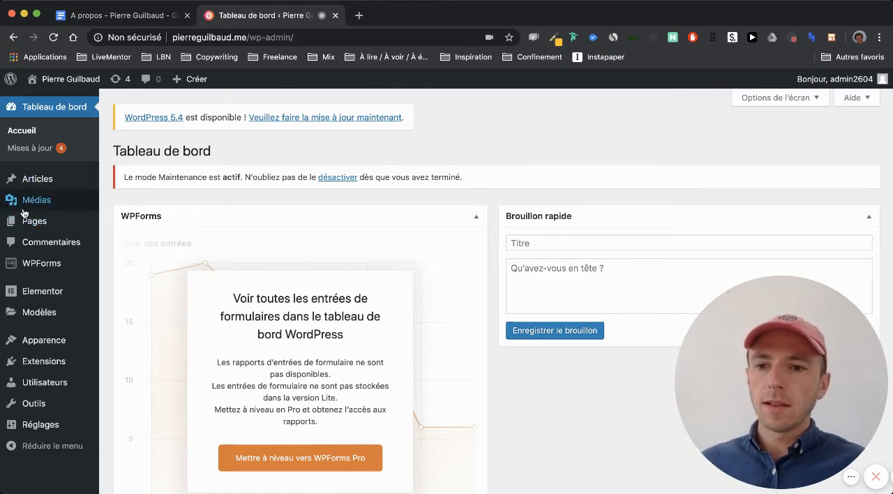
- Open the list of all pages in the site's administration and look through the existing pages
{"action": "left_click", "coordinate": [116, 222]}
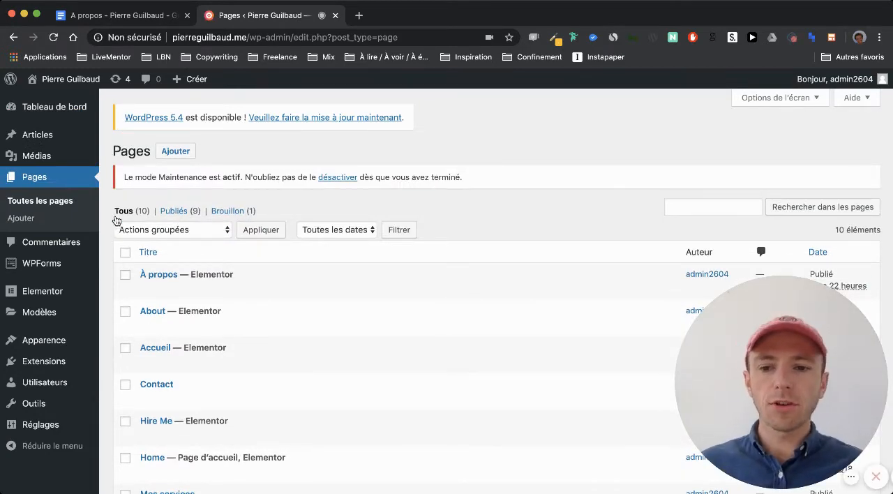
{"action": "scroll", "coordinate": [275, 356], "scroll_direction": "down", "scroll_amount": 3}
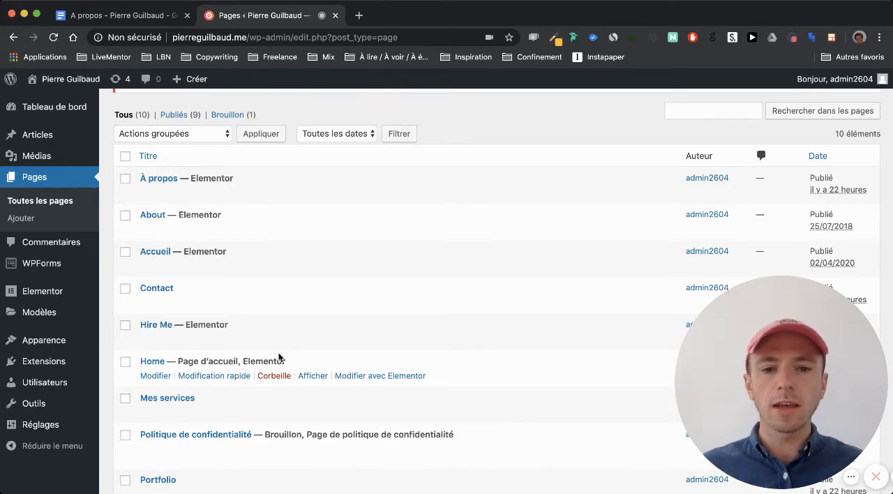
{"action": "scroll", "coordinate": [279, 354], "scroll_direction": "down", "scroll_amount": 2}
{"action": "scroll", "coordinate": [279, 357], "scroll_direction": "up", "scroll_amount": 5}
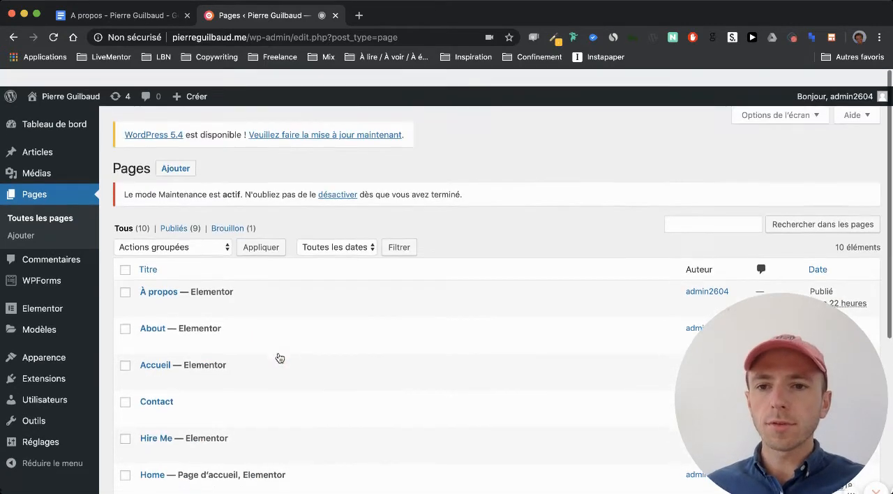
- Open the live site in a separate browser tab and view its home page
{"action": "mouse_move", "coordinate": [63, 79]}
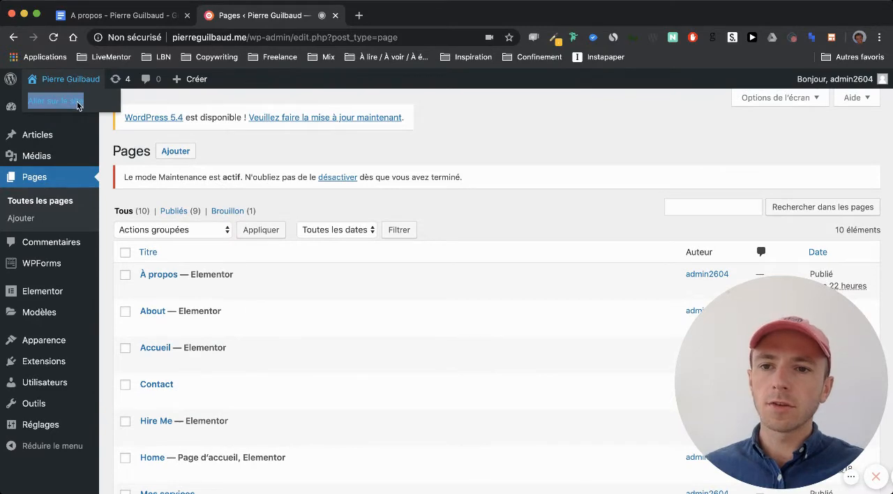
{"action": "left_click", "coordinate": [59, 102], "text": "super"}
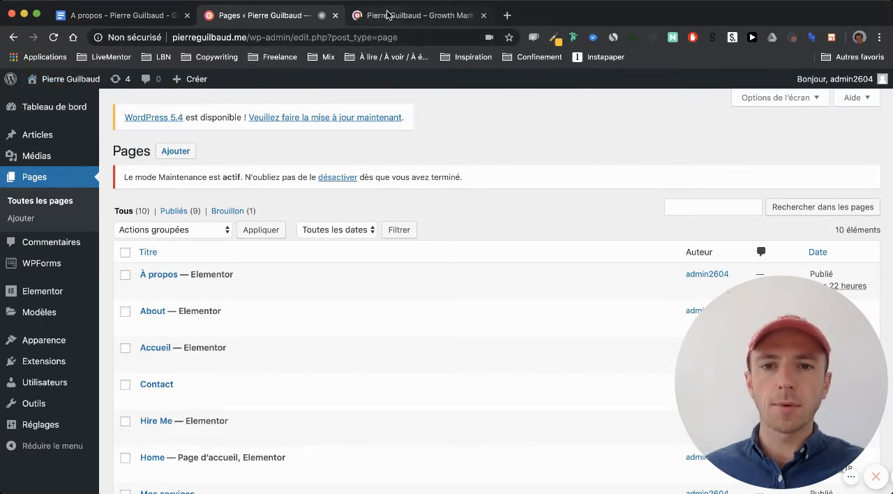
{"action": "left_click", "coordinate": [388, 16]}
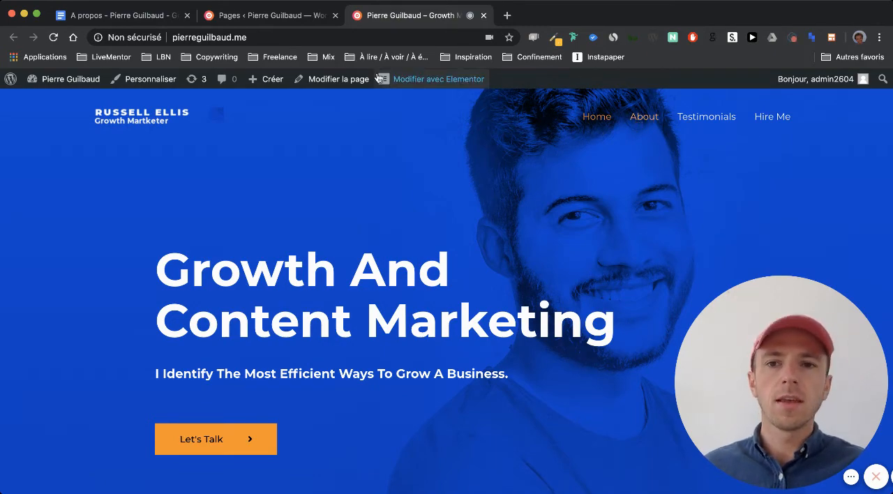
- Return to the page list and move the À propos and Contact pages to the trash
{"action": "left_click", "coordinate": [269, 16]}
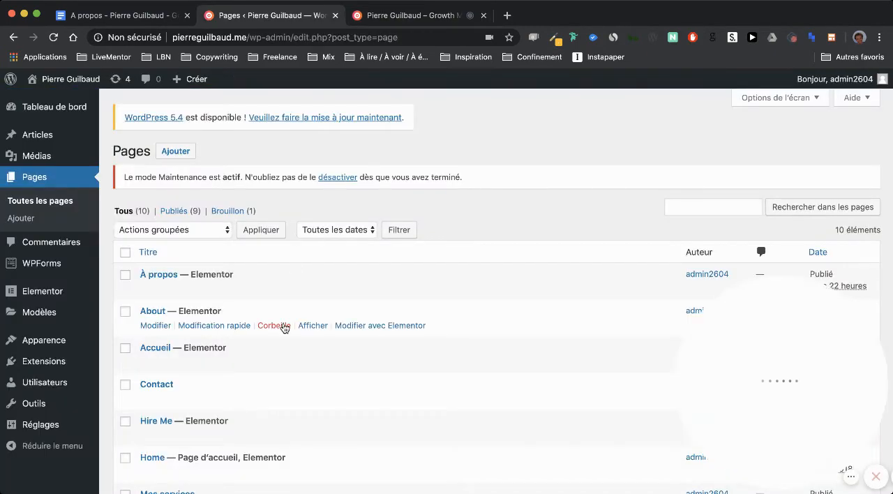
{"action": "scroll", "coordinate": [285, 327], "scroll_direction": "down", "scroll_amount": 1}
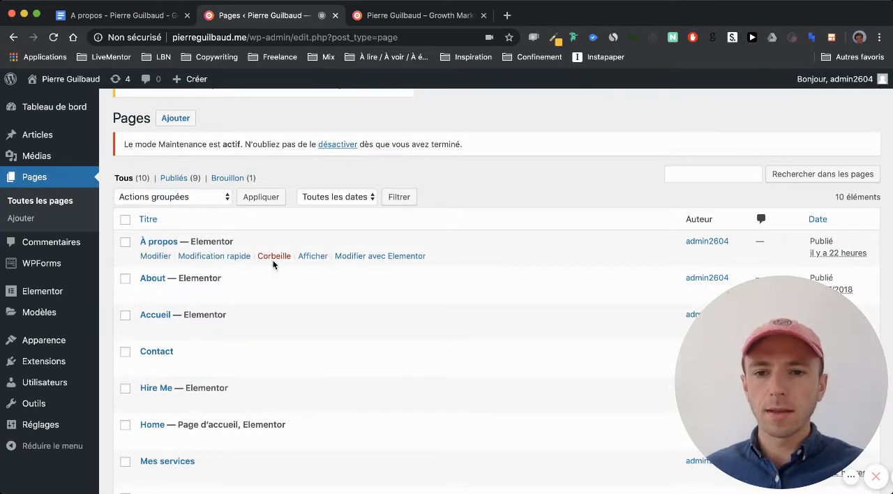
{"action": "left_click", "coordinate": [274, 258]}
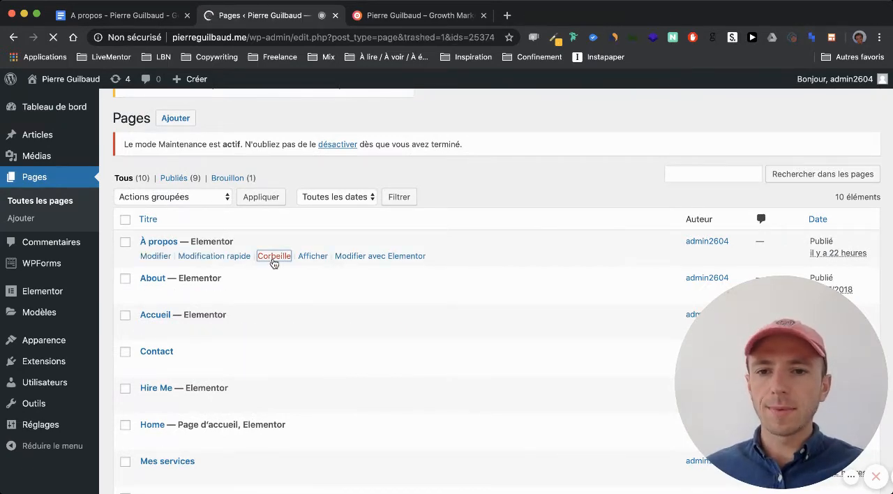
{"action": "scroll", "coordinate": [279, 286], "scroll_direction": "down", "scroll_amount": 3}
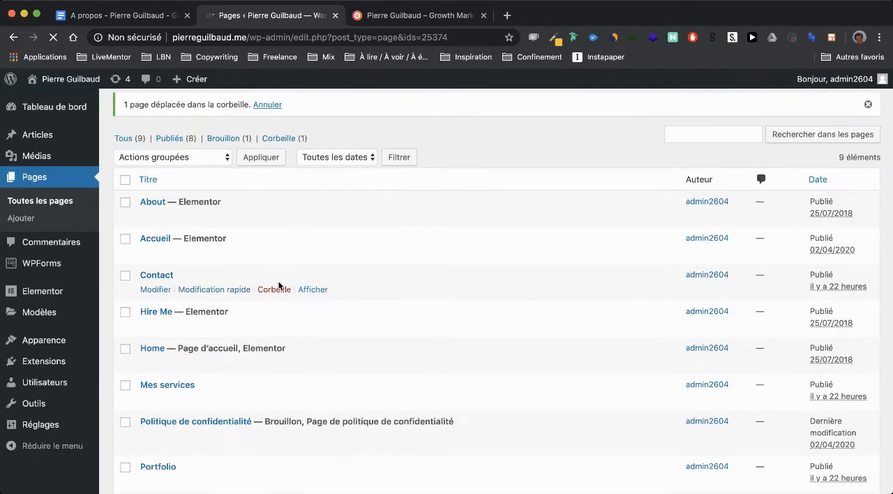
{"action": "scroll", "coordinate": [279, 288], "scroll_direction": "down", "scroll_amount": 1}
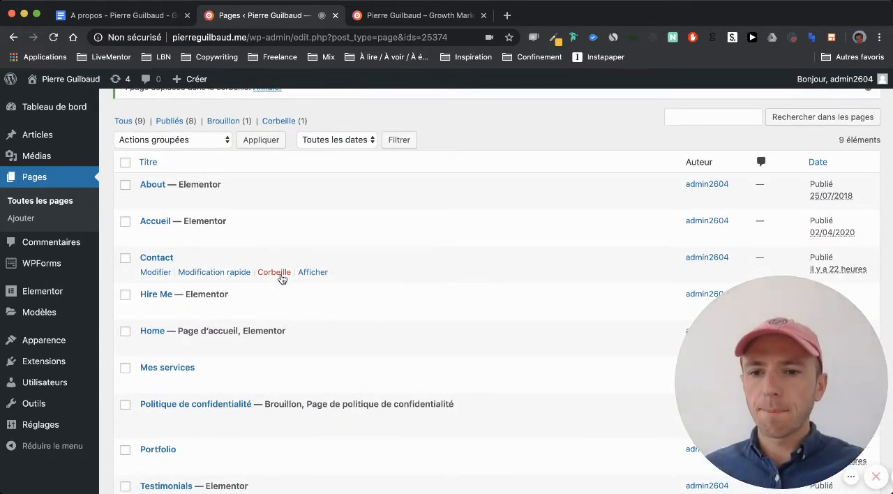
{"action": "left_click", "coordinate": [274, 274]}
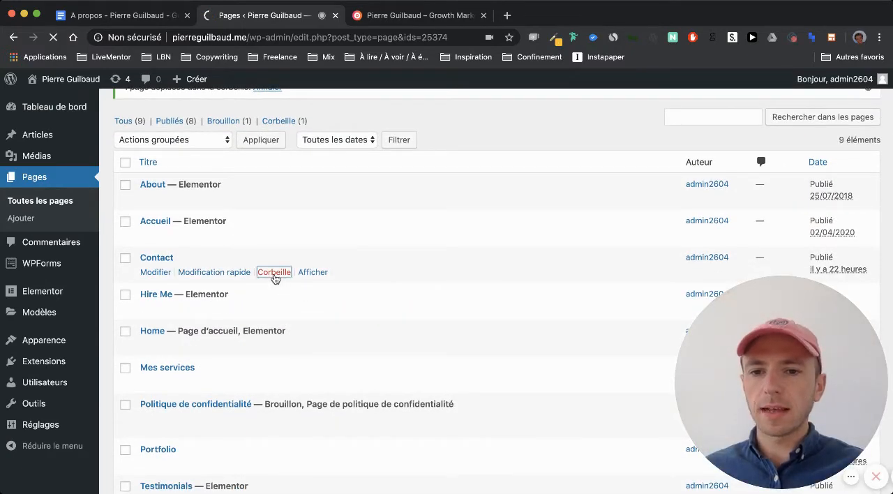
- Move the Accueil and Portfolio pages to the trash
{"action": "scroll", "coordinate": [273, 307], "scroll_direction": "down", "scroll_amount": 2}
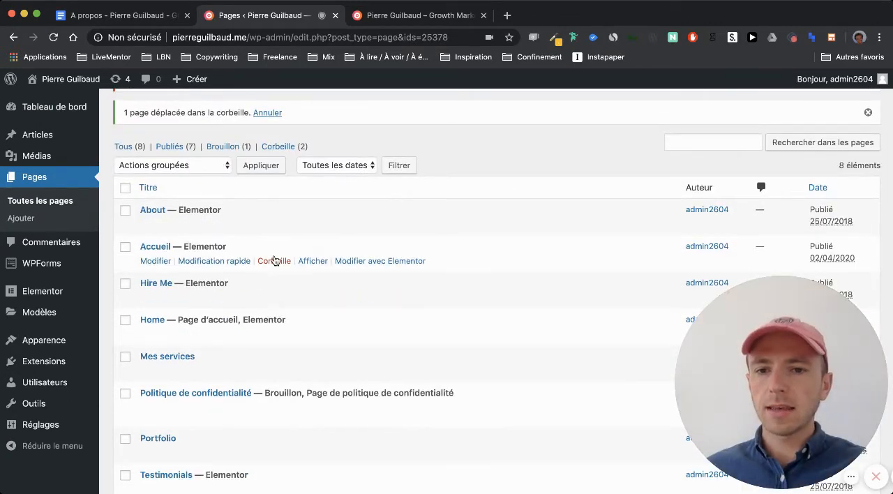
{"action": "left_click", "coordinate": [274, 261]}
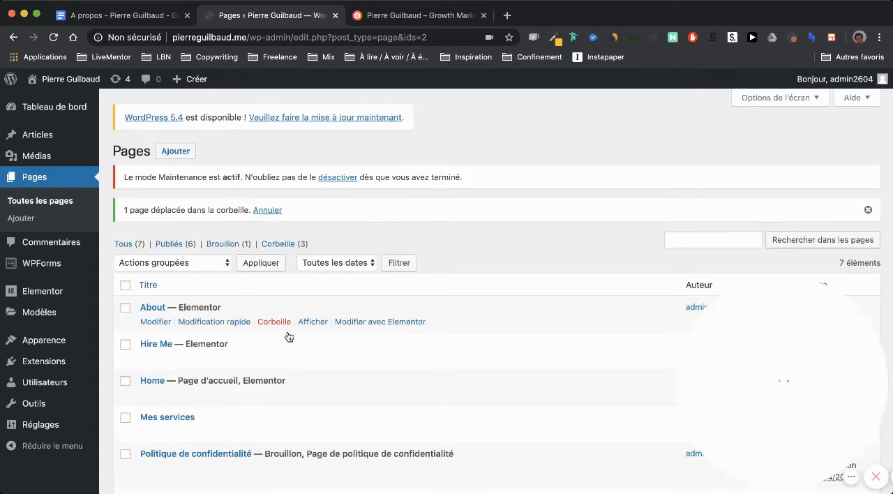
{"action": "scroll", "coordinate": [288, 331], "scroll_direction": "down", "scroll_amount": 3}
{"action": "scroll", "coordinate": [288, 333], "scroll_direction": "down", "scroll_amount": 1}
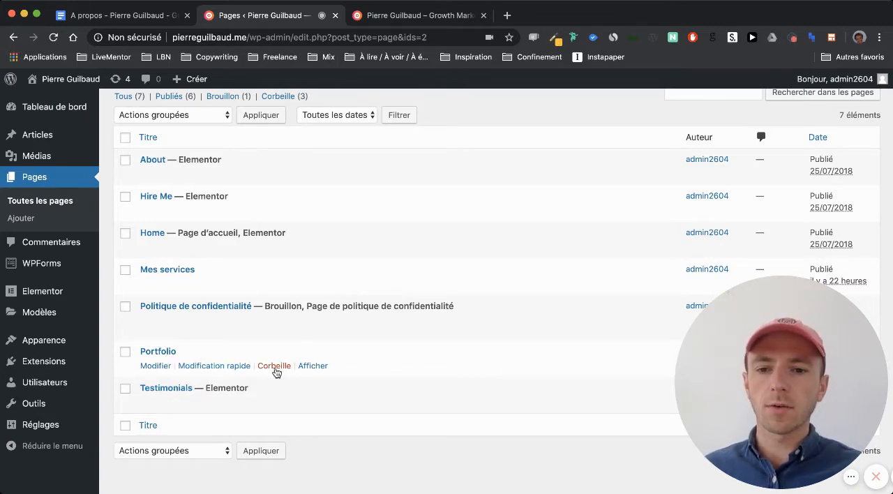
{"action": "left_click", "coordinate": [275, 371]}
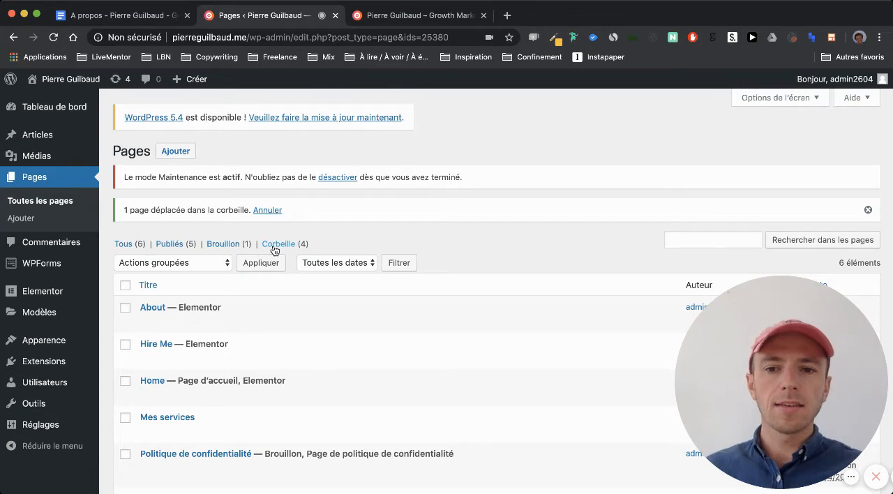
- Check the trashed pages with all of them selected and the bulk actions available, and return to the full page list
{"action": "left_click", "coordinate": [279, 244]}
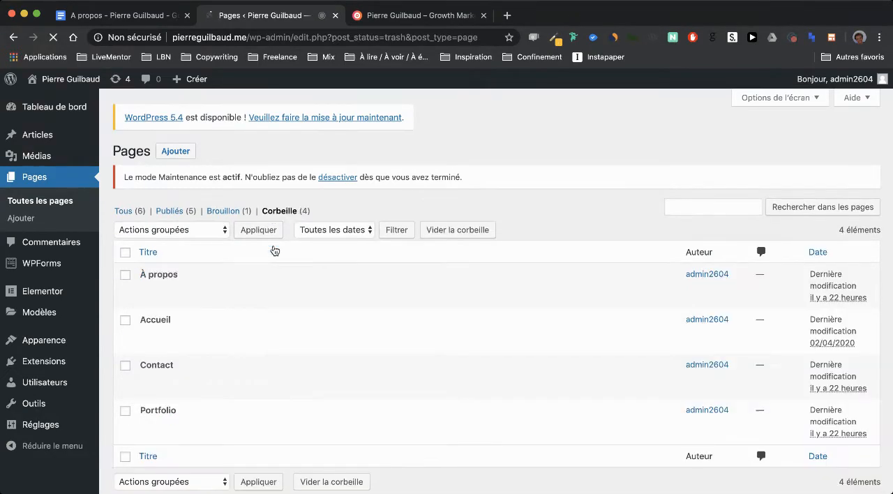
{"action": "left_click", "coordinate": [126, 253]}
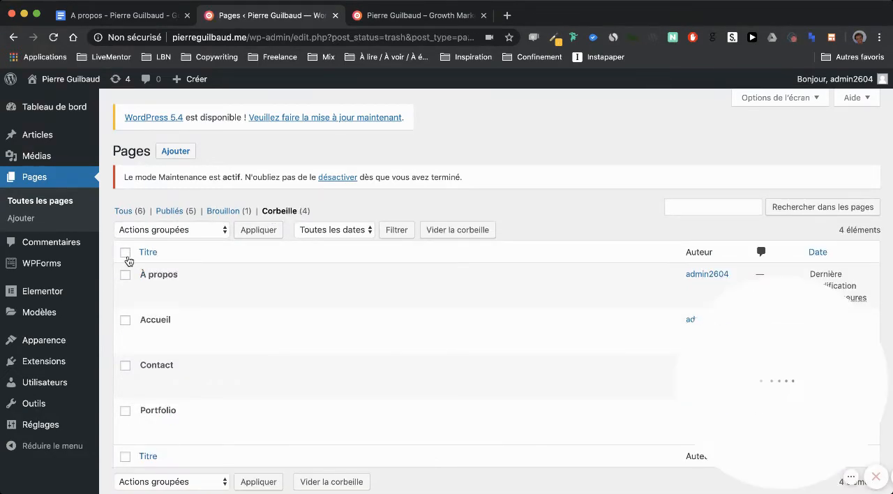
{"action": "left_click", "coordinate": [159, 233]}
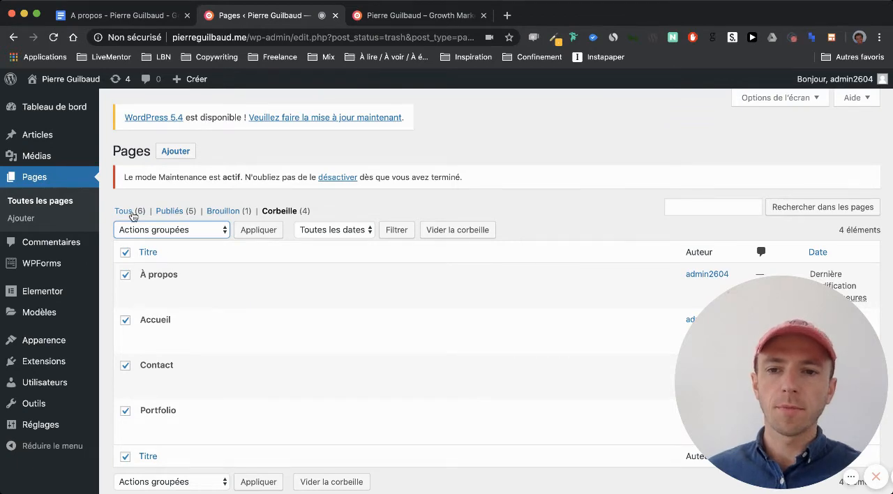
{"action": "left_click", "coordinate": [130, 213]}
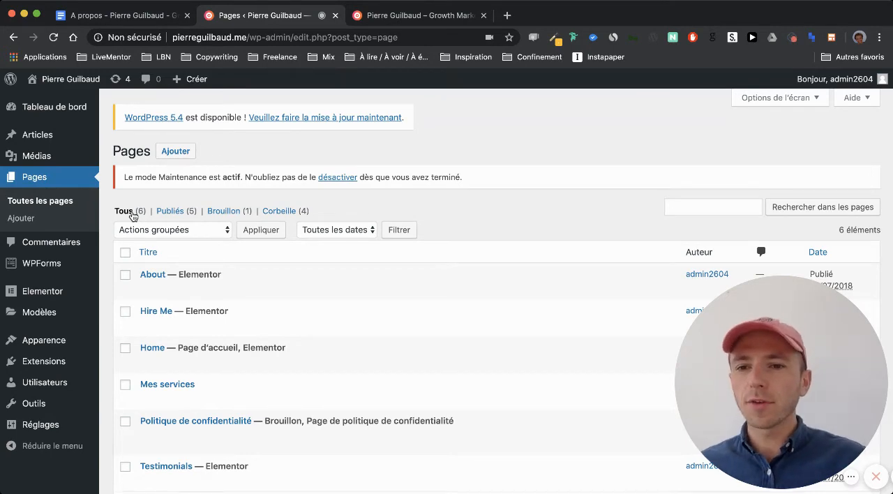
{"action": "scroll", "coordinate": [342, 281], "scroll_direction": "down", "scroll_amount": 3}
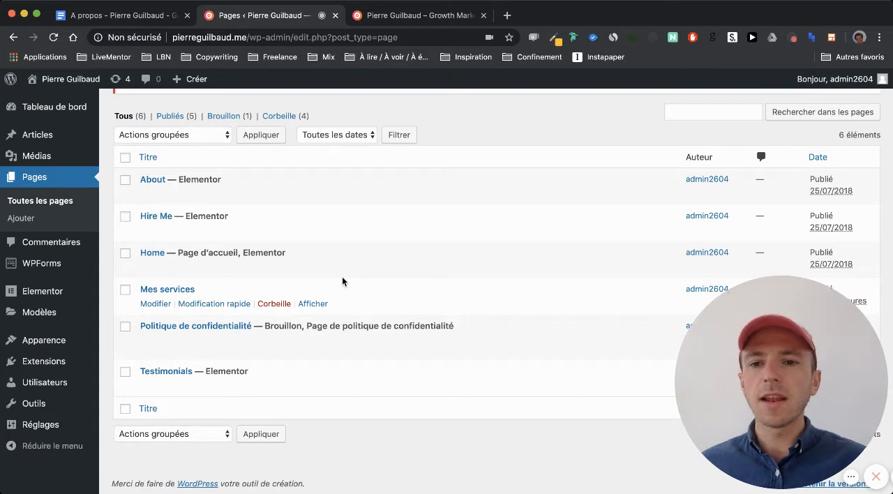
- Switch to the A propos document in Google Docs and read through its template, story text and photos
{"action": "left_click", "coordinate": [135, 15]}
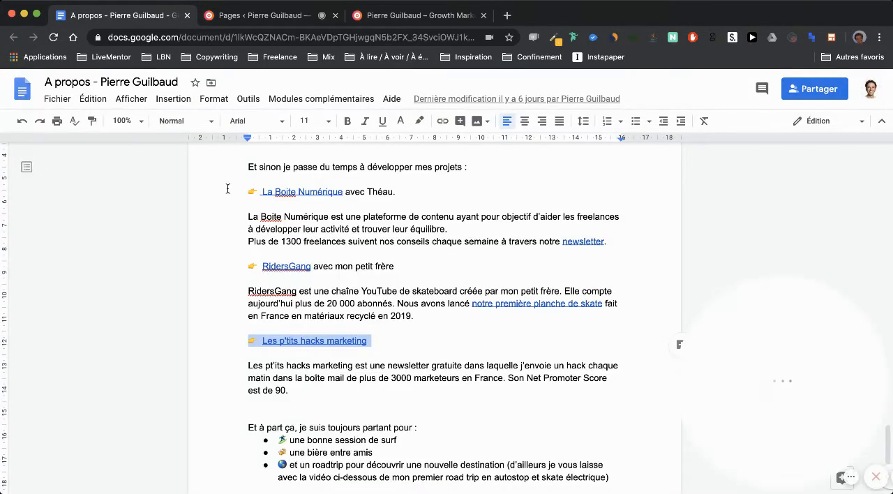
{"action": "left_click", "coordinate": [222, 214]}
{"action": "scroll", "coordinate": [222, 215], "scroll_direction": "up", "scroll_amount": 20}
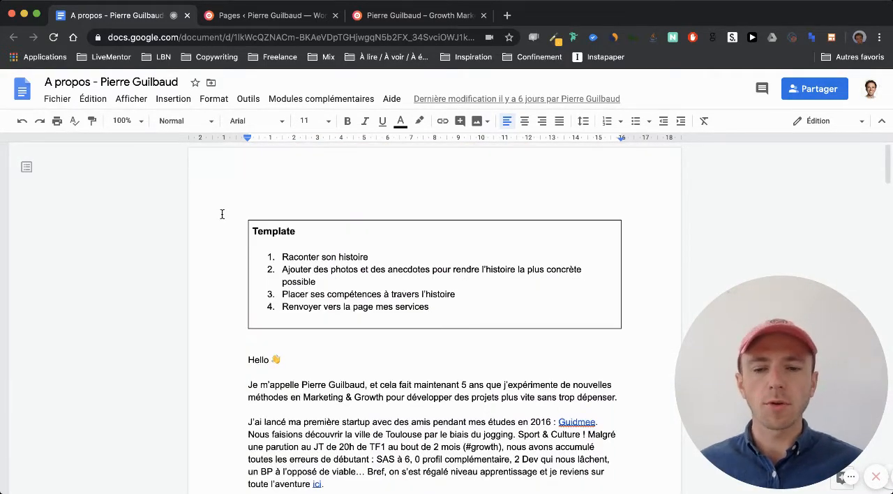
{"action": "scroll", "coordinate": [222, 214], "scroll_direction": "down", "scroll_amount": 20}
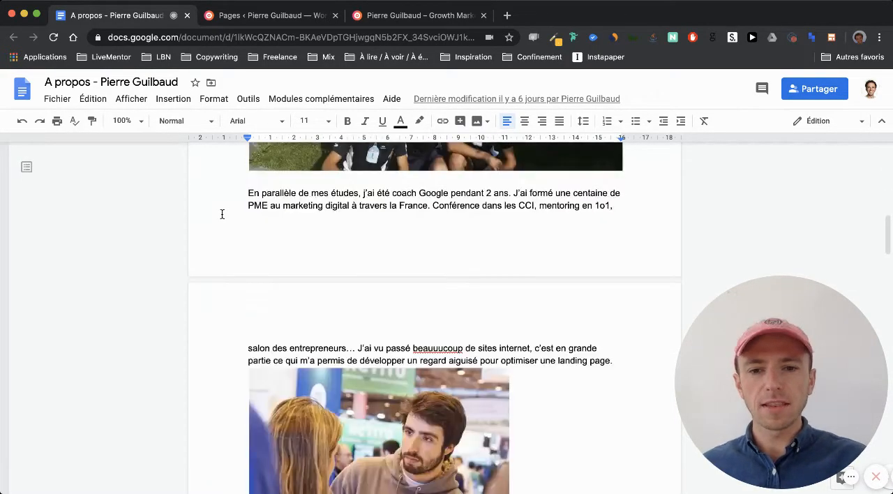
{"action": "scroll", "coordinate": [222, 214], "scroll_direction": "down", "scroll_amount": 4}
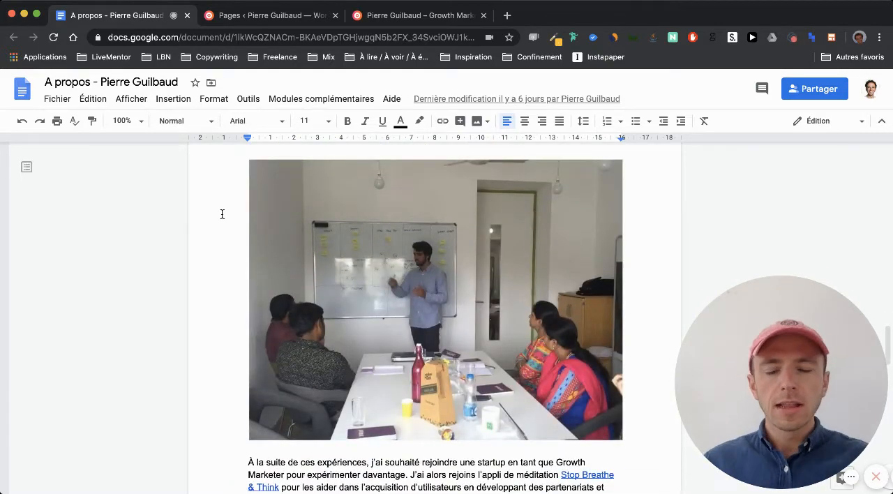
{"action": "scroll", "coordinate": [222, 214], "scroll_direction": "down", "scroll_amount": 20}
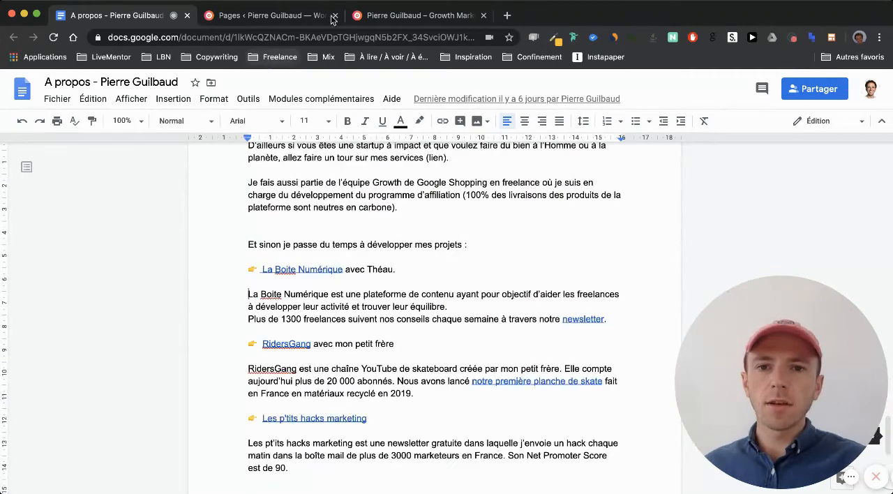
- Open the About page on the live site and examine its sections and placeholder text
{"action": "left_click", "coordinate": [394, 16]}
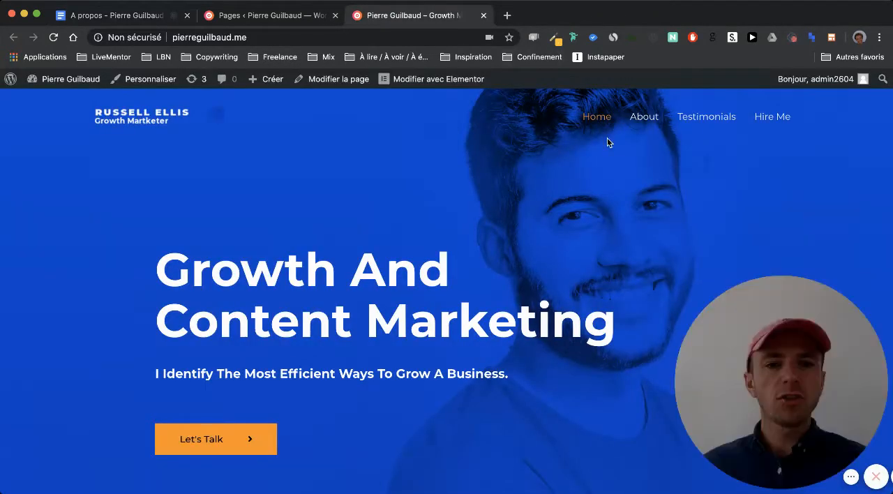
{"action": "left_click", "coordinate": [645, 118]}
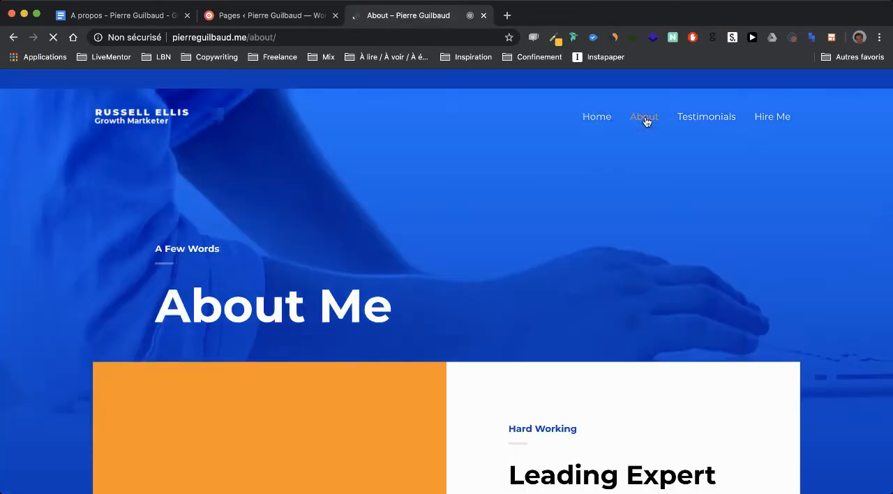
{"action": "scroll", "coordinate": [439, 278], "scroll_direction": "down", "scroll_amount": 6}
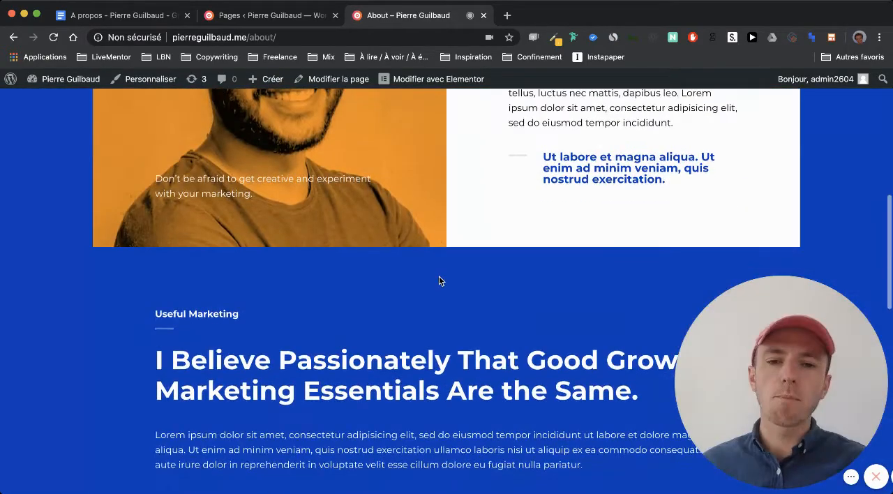
{"action": "scroll", "coordinate": [439, 280], "scroll_direction": "down", "scroll_amount": 5}
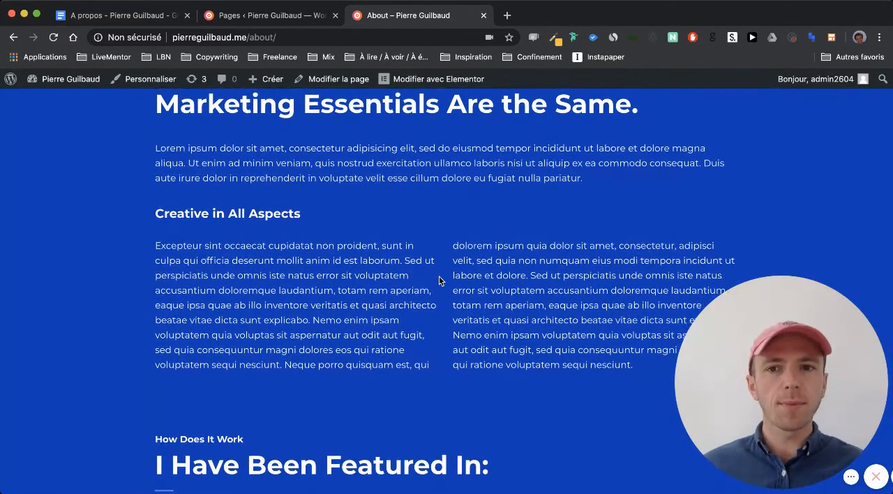
- Locate the About page and its Elementor editing option in the page list, and switch back to the live About page
{"action": "left_click", "coordinate": [250, 16]}
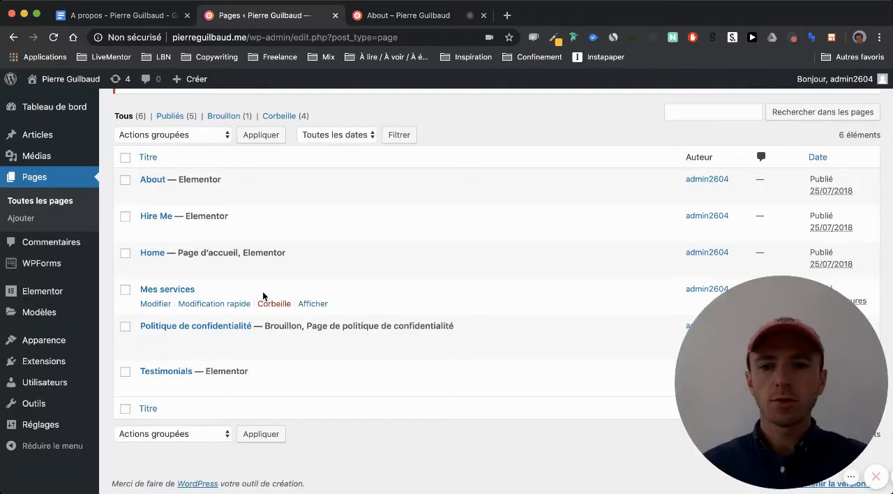
{"action": "scroll", "coordinate": [263, 296], "scroll_direction": "up", "scroll_amount": 1}
{"action": "scroll", "coordinate": [263, 296], "scroll_direction": "up", "scroll_amount": 1}
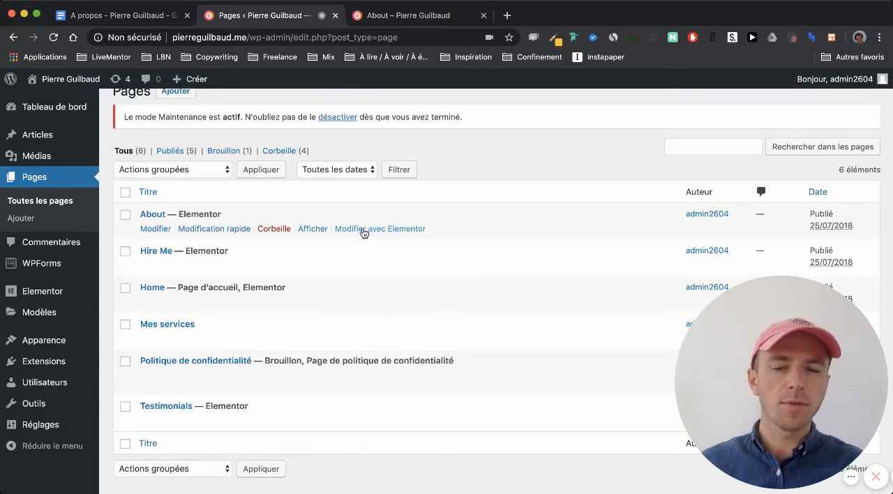
{"action": "left_click", "coordinate": [409, 15]}
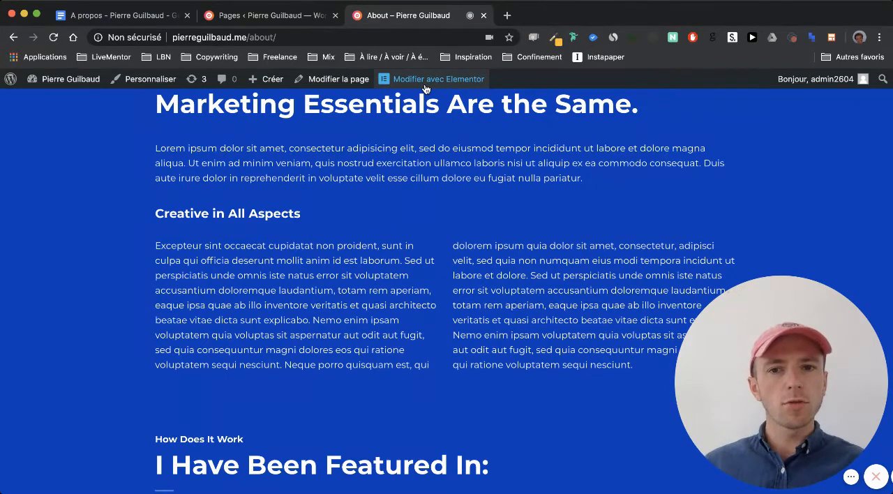
- Open the live About page in the WordPress page editor and change its title to "À propos"
{"action": "left_click", "coordinate": [325, 82]}
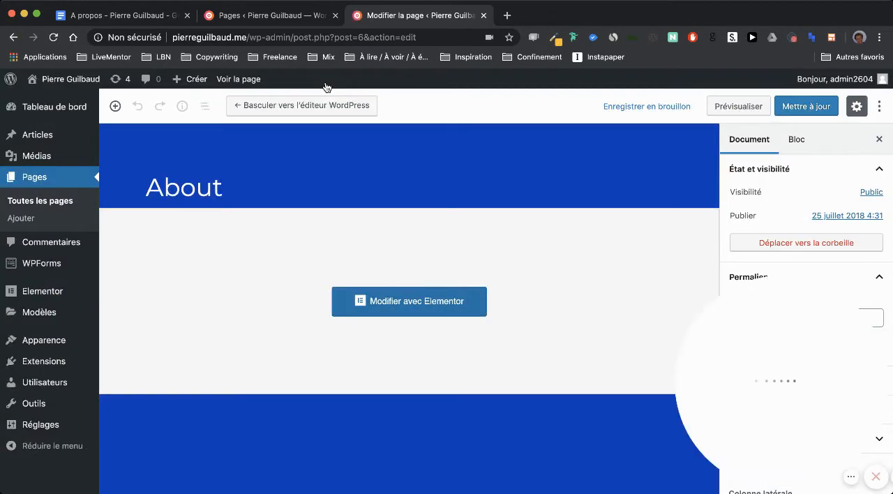
{"action": "left_click", "coordinate": [180, 192]}
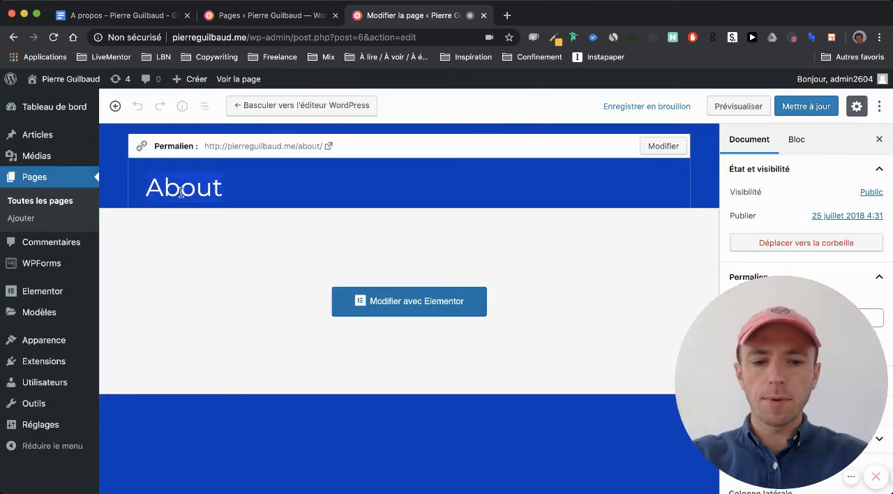
{"action": "type", "text": "À propos"}
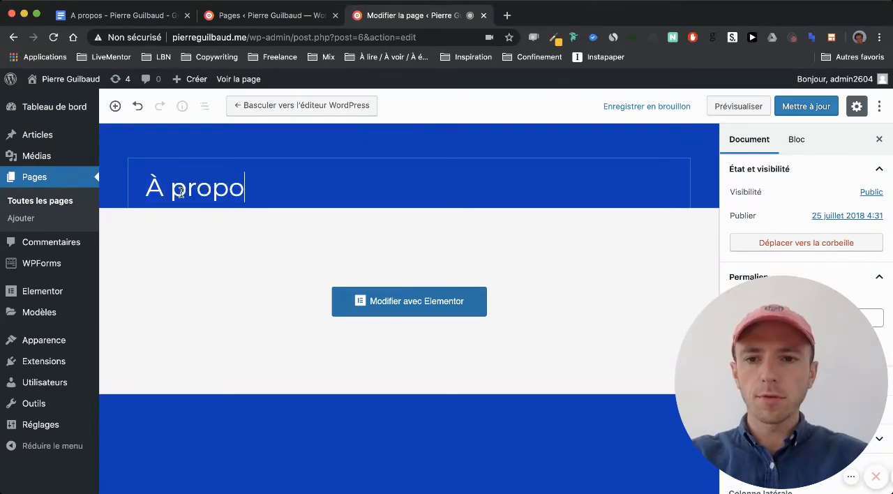
- Set the page's permalink slug to "a-propos"
{"action": "mouse_move", "coordinate": [773, 351]}
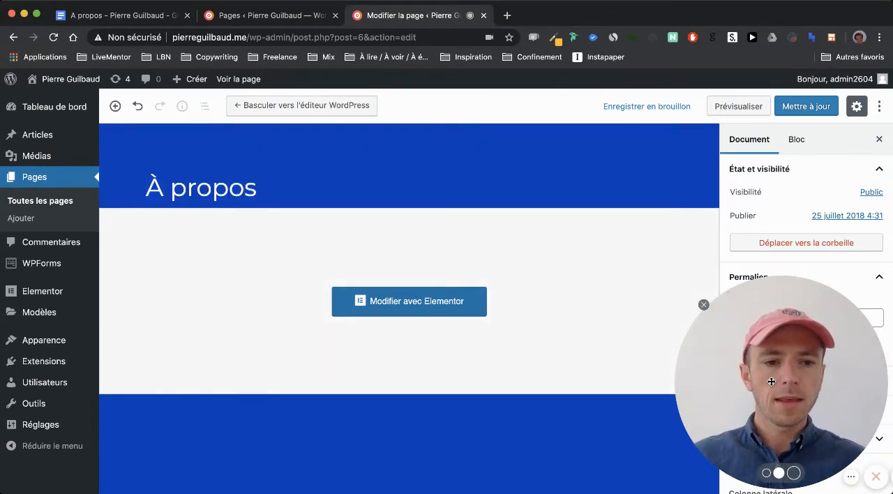
{"action": "left_click_drag", "start_coordinate": [773, 351], "coordinate": [598, 388]}
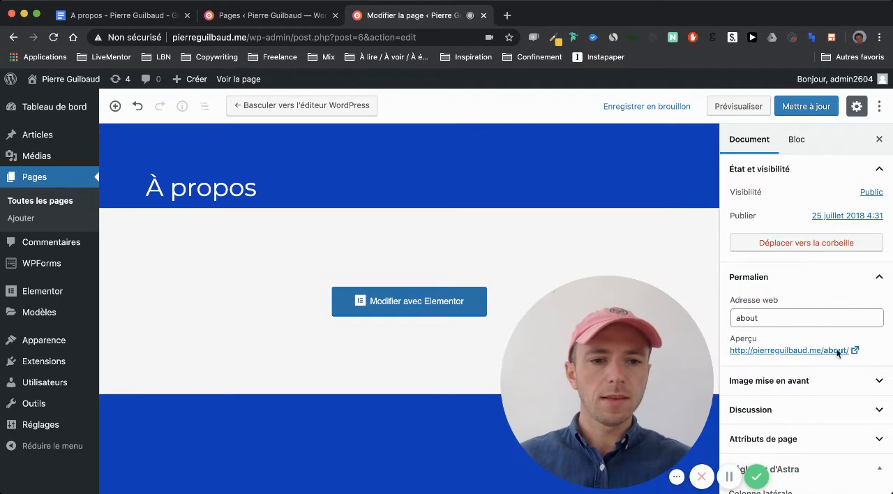
{"action": "left_click", "coordinate": [803, 315]}
{"action": "double_click", "coordinate": [803, 316]}
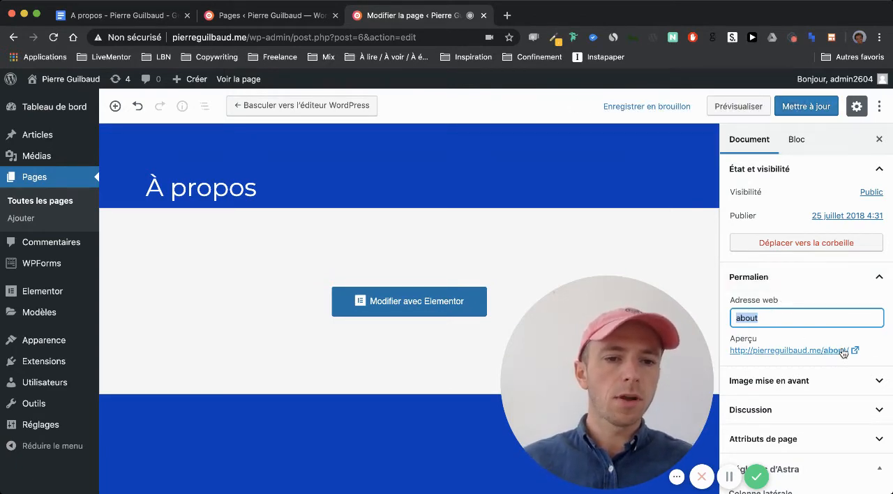
{"action": "key", "text": "BackSpace"}
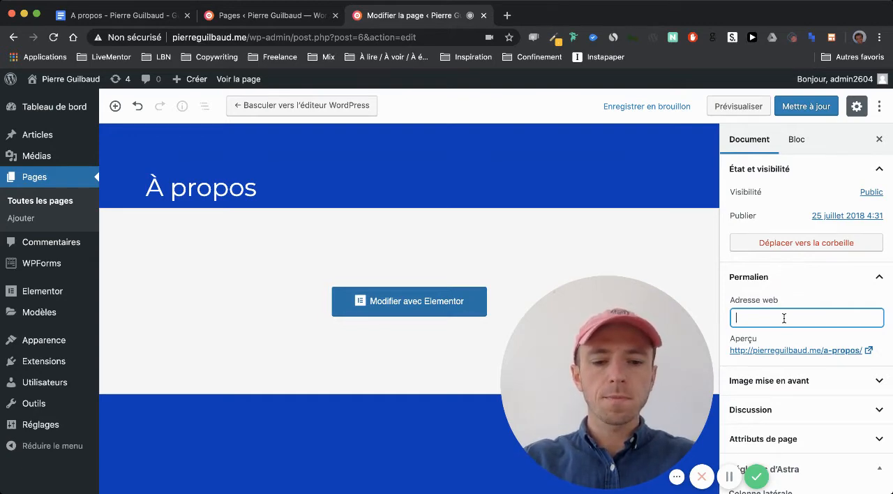
{"action": "type", "text": "a-propos"}
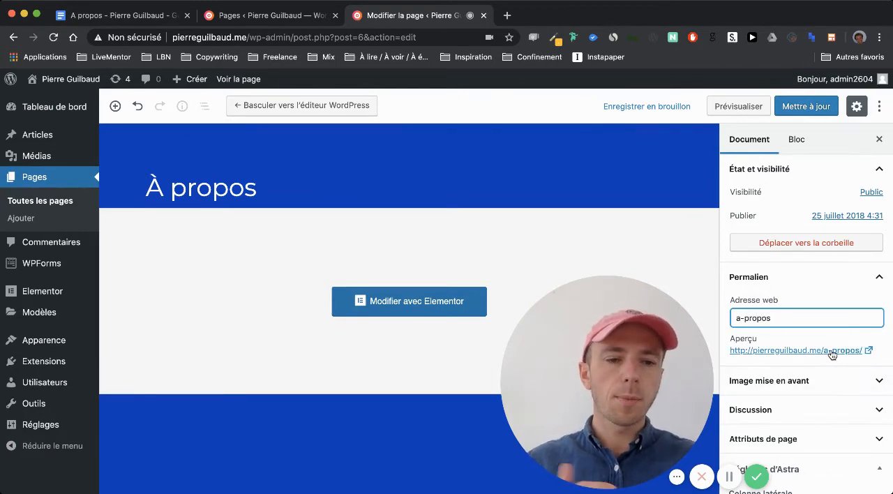
- Try out "coucou", "bonjour" and a first name as alternative slugs in the page's web address
{"action": "triple_click", "coordinate": [773, 314]}
{"action": "type", "text": "coucou"}
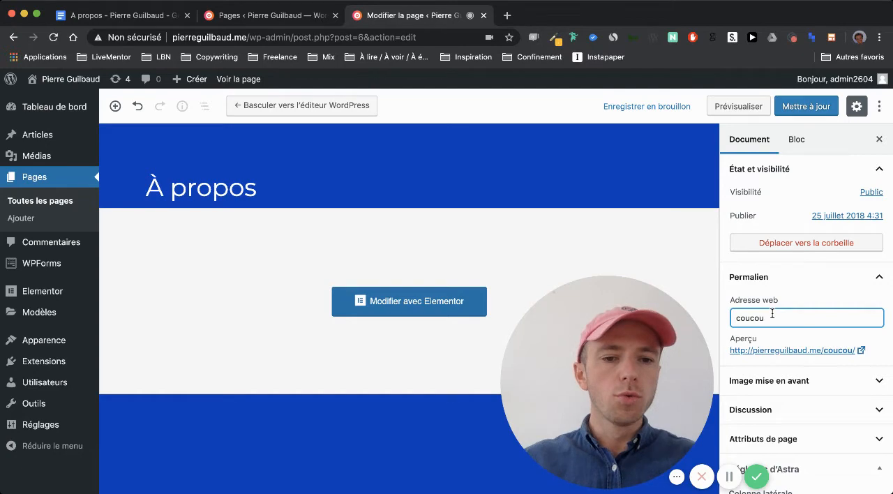
{"action": "double_click", "coordinate": [772, 314]}
{"action": "type", "text": "bonjour"}
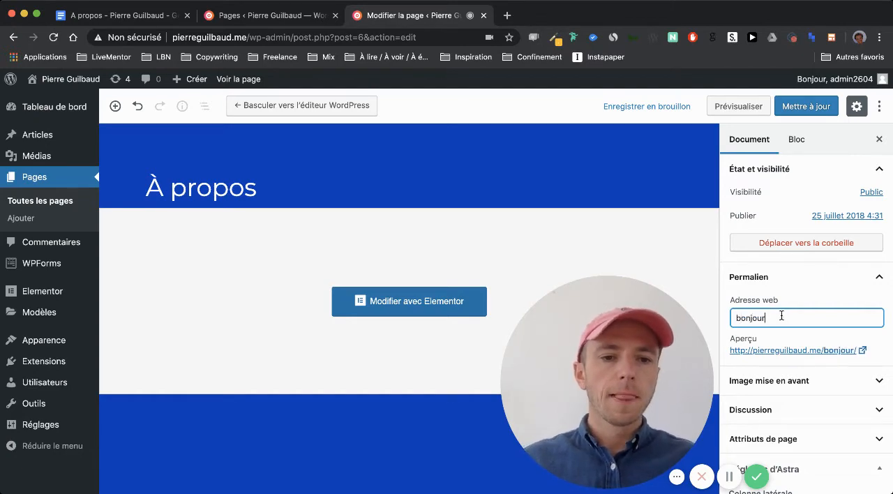
{"action": "double_click", "coordinate": [780, 315]}
{"action": "type", "text": "pierre"}
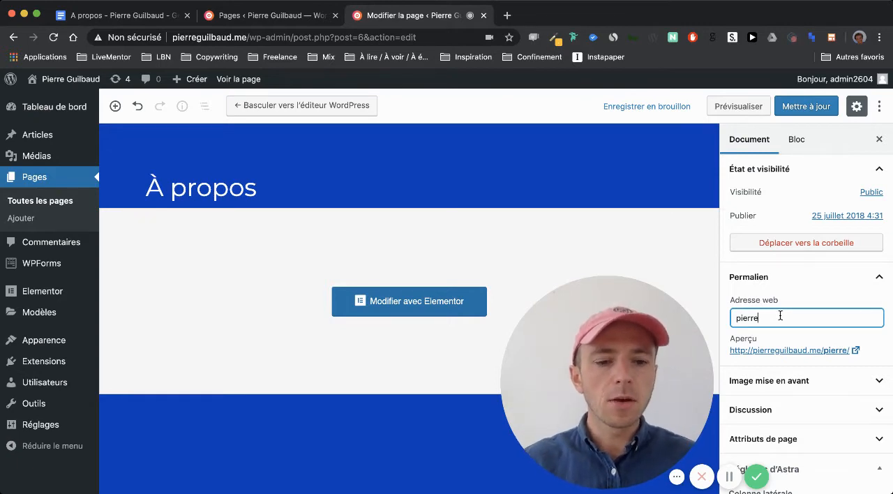
- Set the page's permalink slug to "coucou" and update the page
{"action": "key", "text": "BackSpace"}
{"action": "key", "text": "BackSpace"}
{"action": "key", "text": "BackSpace"}
{"action": "key", "text": "BackSpace"}
{"action": "key", "text": "BackSpace"}
{"action": "key", "text": "BackSpace"}
{"action": "type", "text": "coucou"}
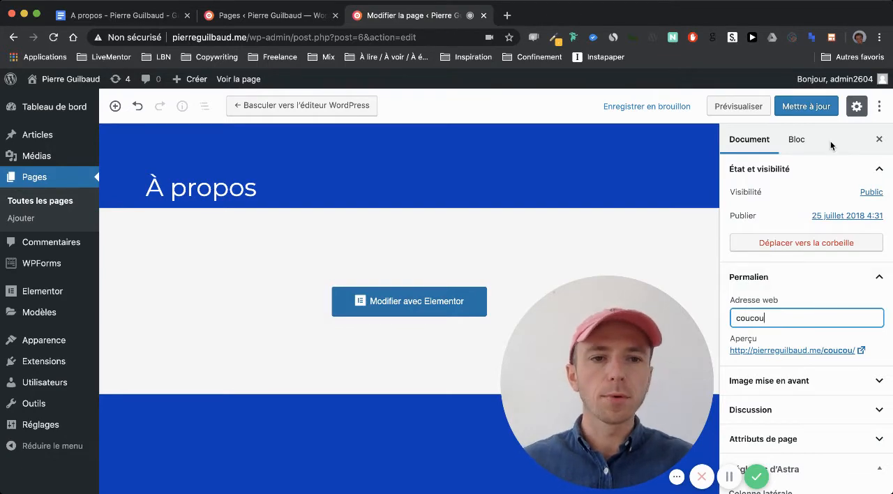
{"action": "left_click", "coordinate": [807, 109]}
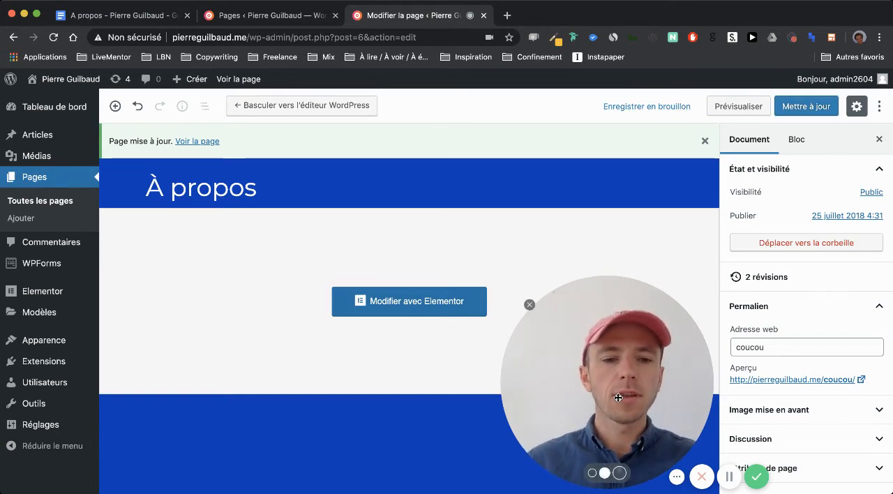
{"action": "left_click_drag", "start_coordinate": [618, 397], "coordinate": [812, 414]}
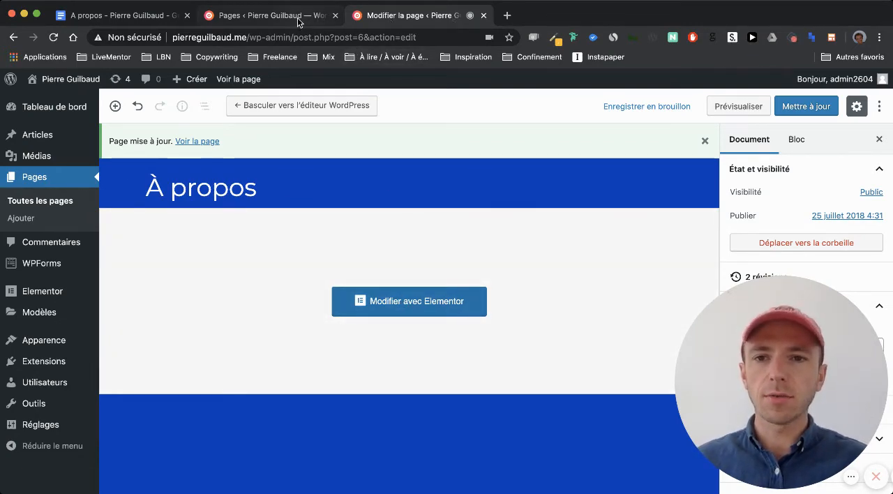
- Close the separate page list, open the À propos page in Elementor and launch a preview of it
{"action": "left_click", "coordinate": [335, 15]}
{"action": "left_click", "coordinate": [383, 307]}
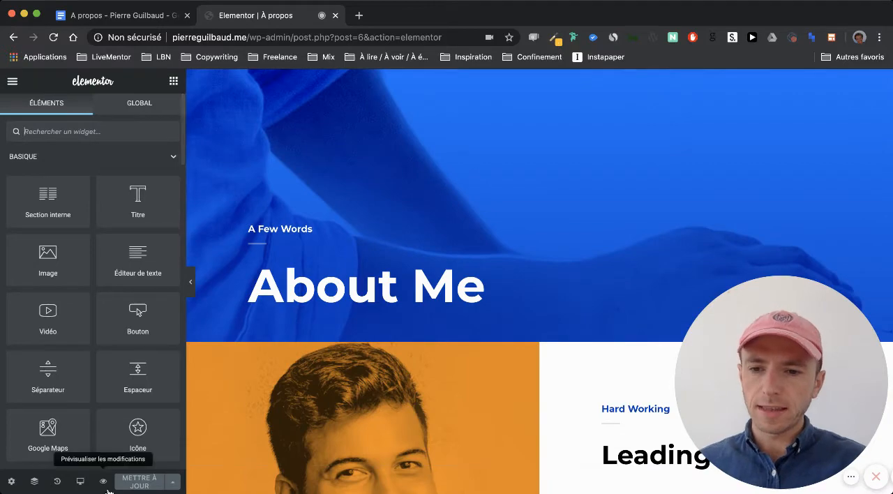
{"action": "left_click", "coordinate": [104, 482]}
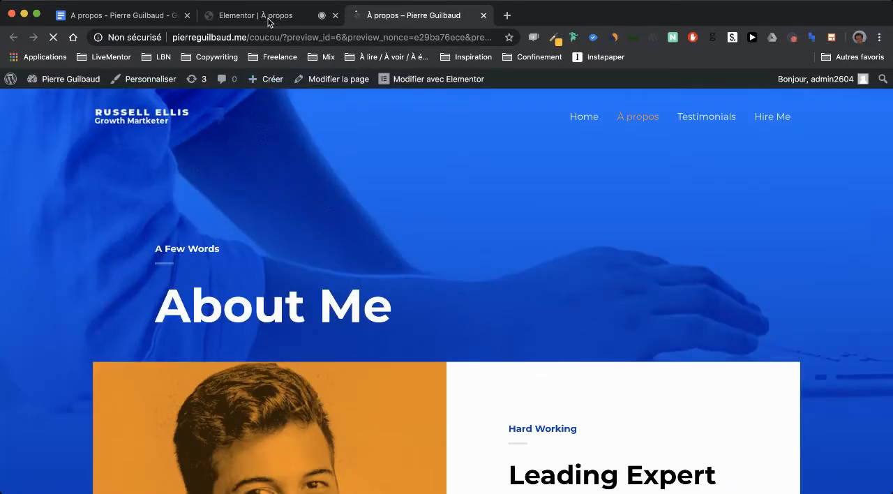
- Compare the À propos page's banner and portrait section in the Elementor editor with the preview
{"action": "left_click", "coordinate": [321, 17]}
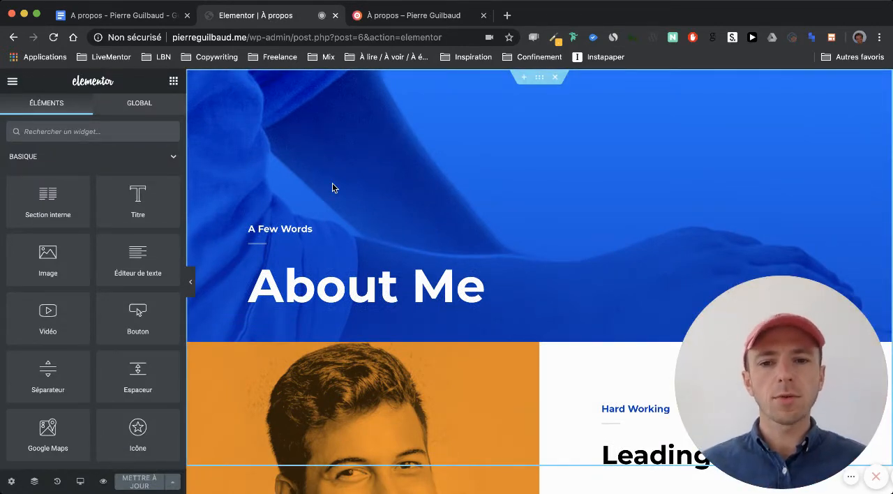
{"action": "scroll", "coordinate": [335, 235], "scroll_direction": "down", "scroll_amount": 2}
{"action": "left_click", "coordinate": [376, 18]}
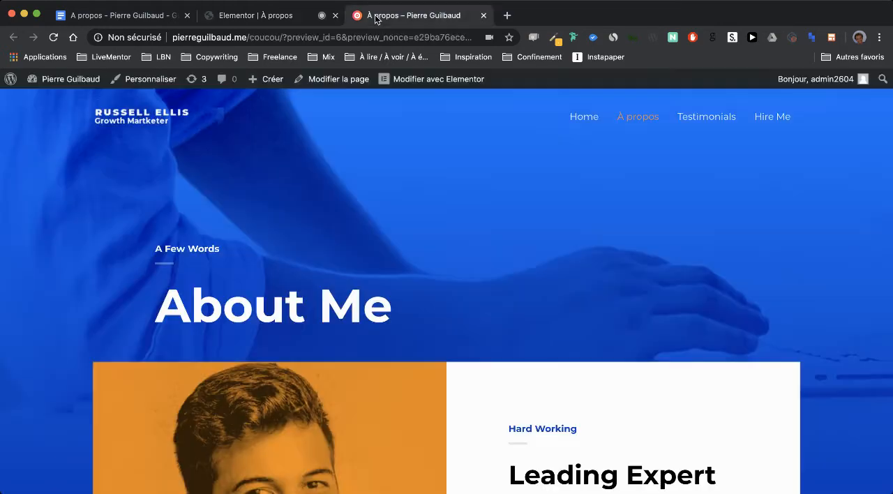
{"action": "scroll", "coordinate": [341, 232], "scroll_direction": "down", "scroll_amount": 5}
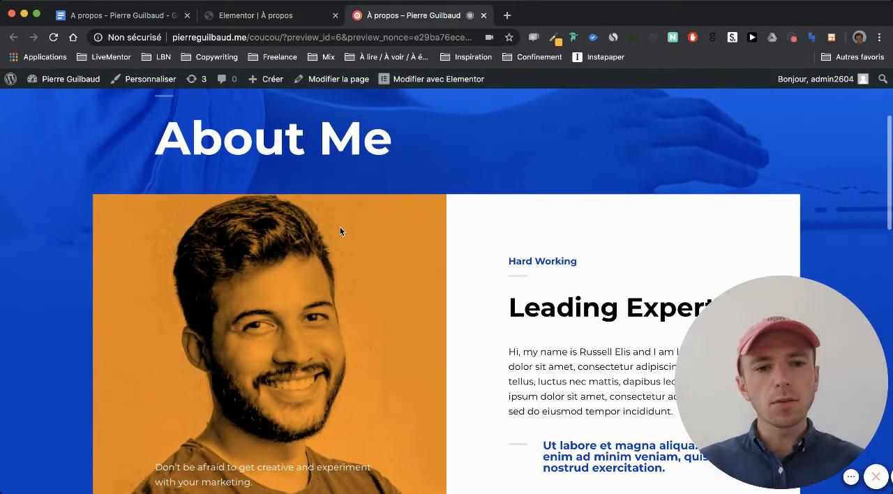
{"action": "scroll", "coordinate": [341, 232], "scroll_direction": "up", "scroll_amount": 4}
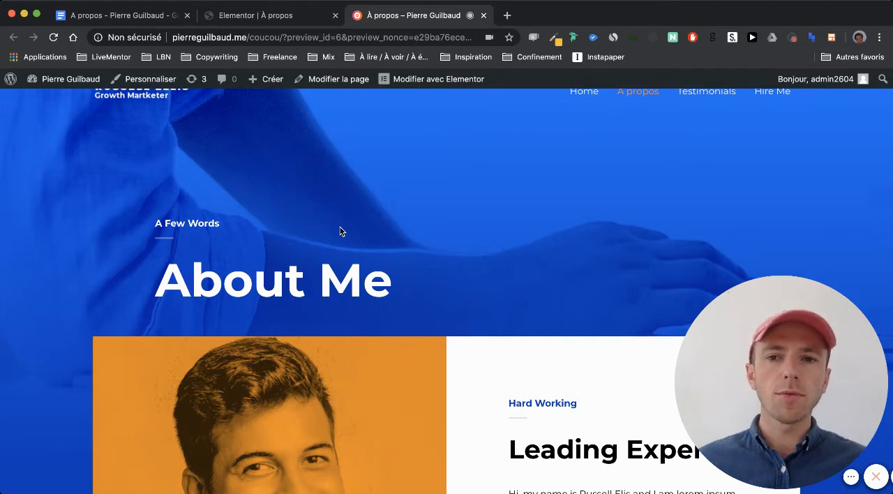
{"action": "scroll", "coordinate": [340, 231], "scroll_direction": "up", "scroll_amount": 1}
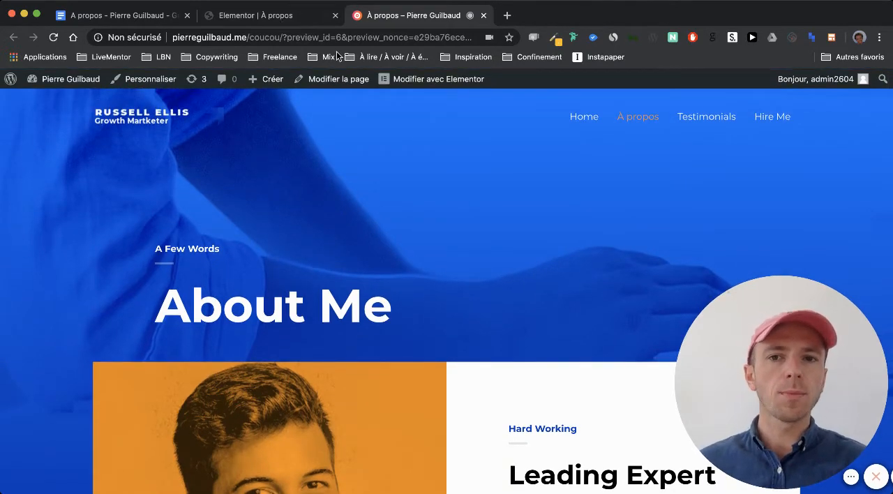
{"action": "scroll", "coordinate": [333, 250], "scroll_direction": "down", "scroll_amount": 5}
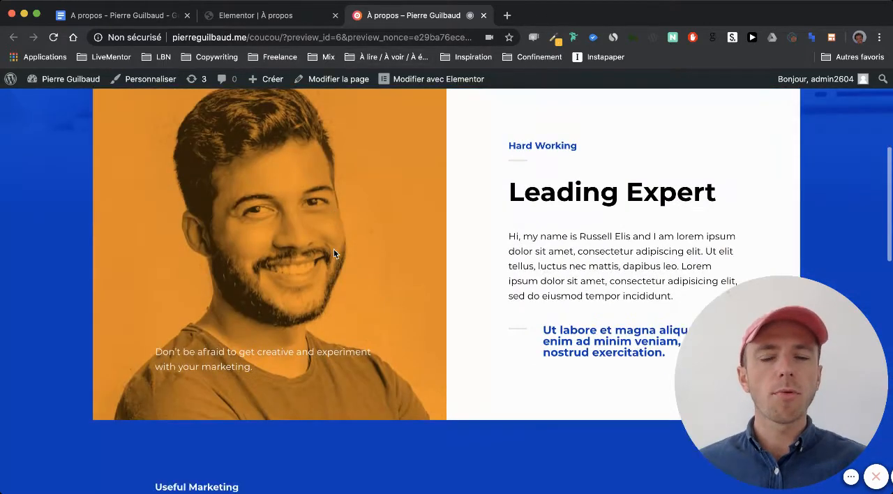
{"action": "left_click", "coordinate": [279, 15]}
{"action": "scroll", "coordinate": [346, 309], "scroll_direction": "down", "scroll_amount": 3}
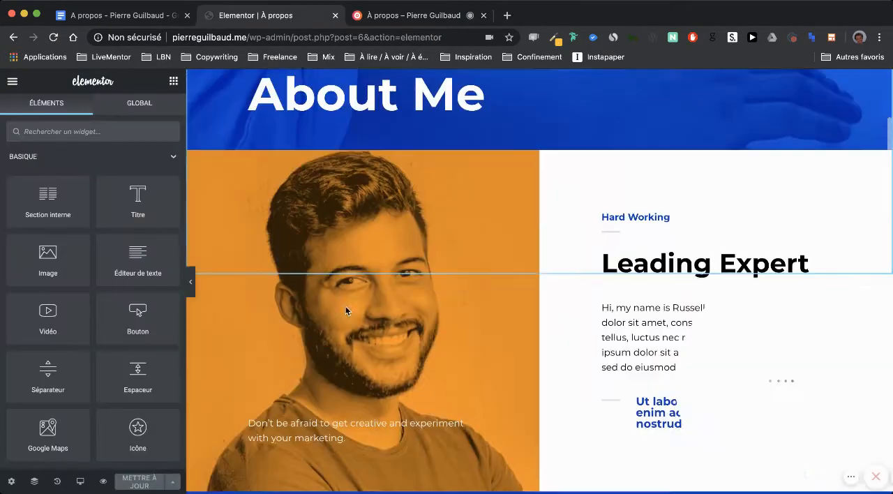
{"action": "scroll", "coordinate": [409, 134], "scroll_direction": "up", "scroll_amount": 5}
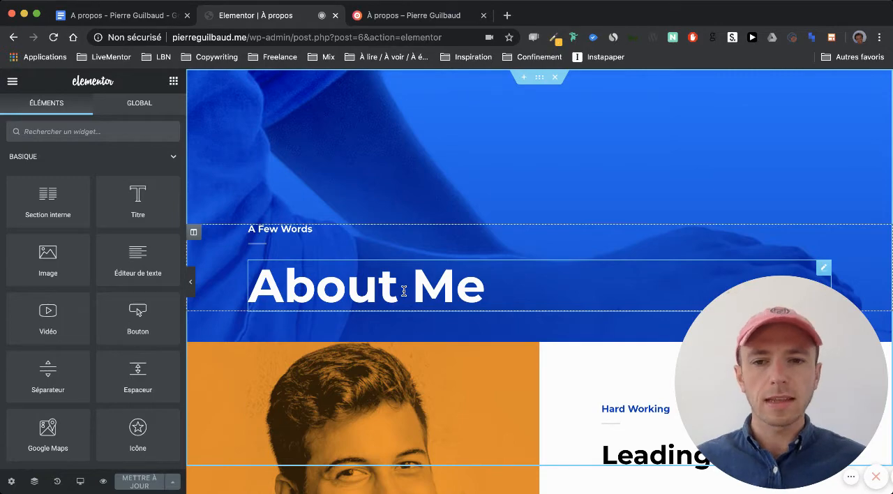
{"action": "scroll", "coordinate": [404, 291], "scroll_direction": "down", "scroll_amount": 2}
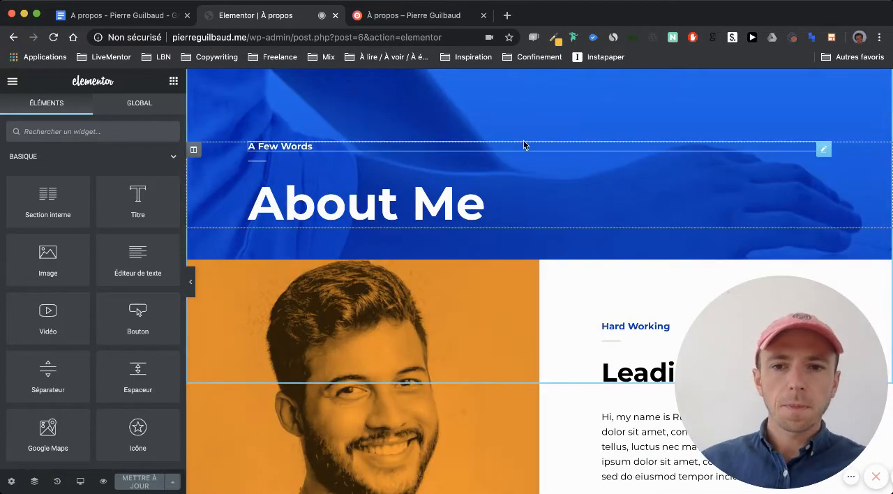
{"action": "scroll", "coordinate": [713, 152], "scroll_direction": "up", "scroll_amount": 2}
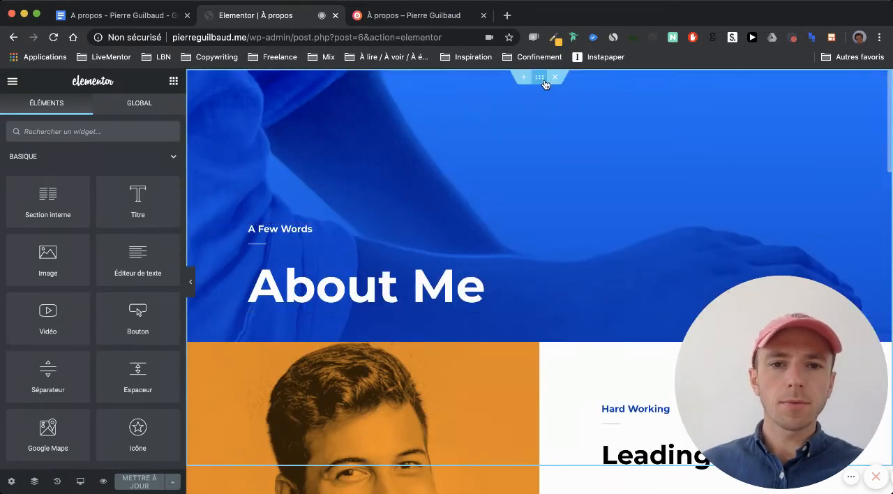
- Remove the background image from the "About Me" banner section's style settings
{"action": "left_click", "coordinate": [540, 76]}
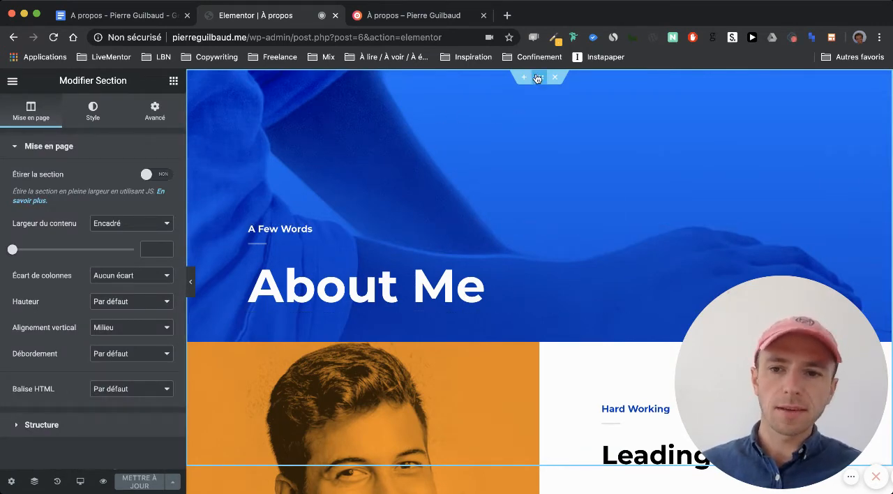
{"action": "left_click", "coordinate": [93, 110]}
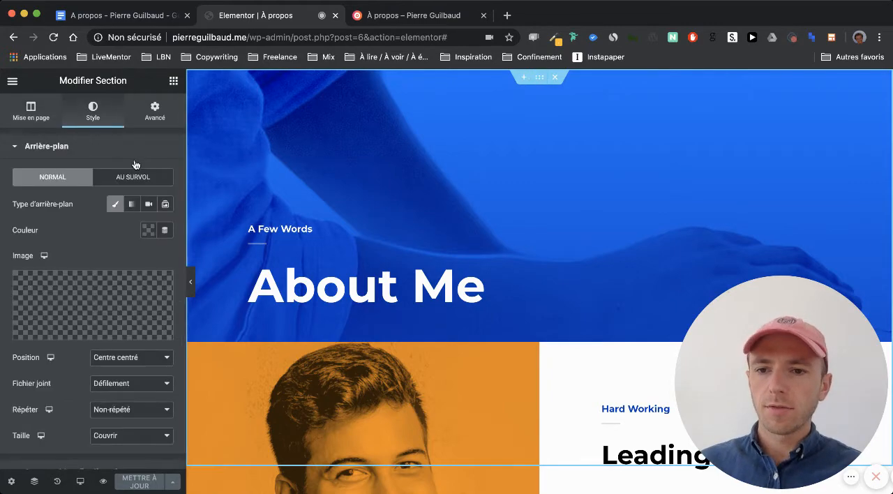
{"action": "mouse_move", "coordinate": [134, 282]}
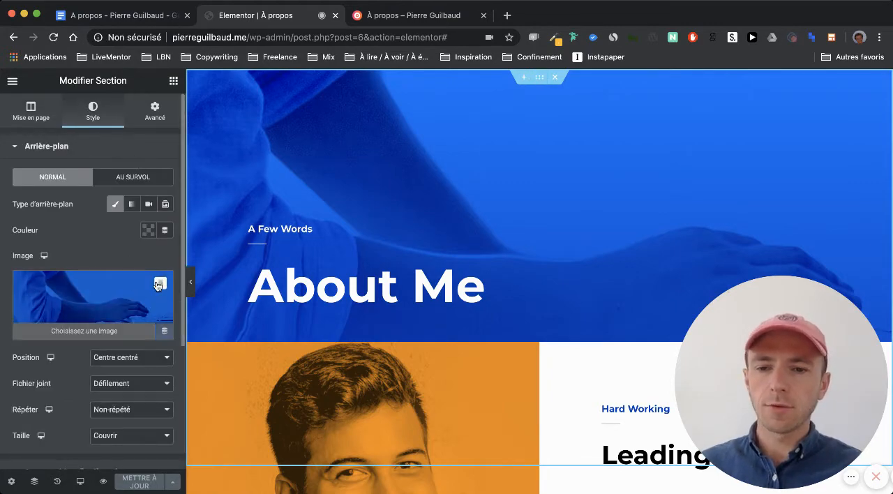
{"action": "left_click", "coordinate": [160, 283]}
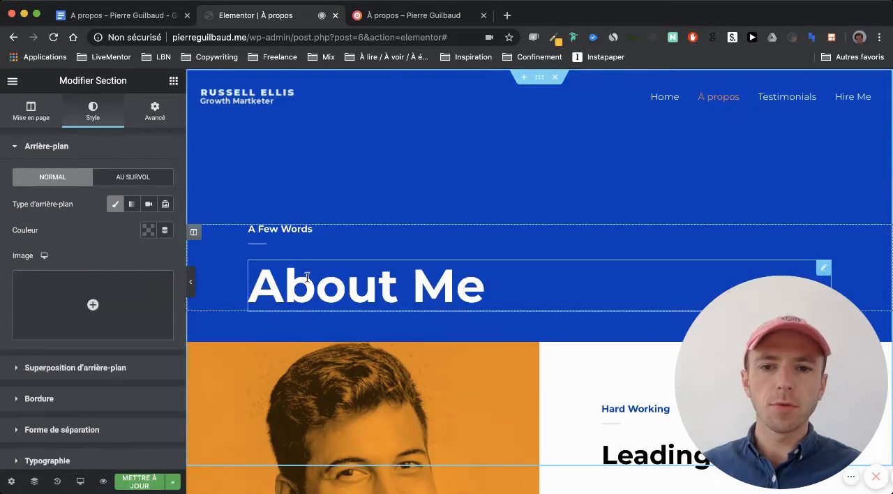
- Delete the small "A Few Words" heading above the "About Me" title
{"action": "scroll", "coordinate": [596, 250], "scroll_direction": "down", "scroll_amount": 1}
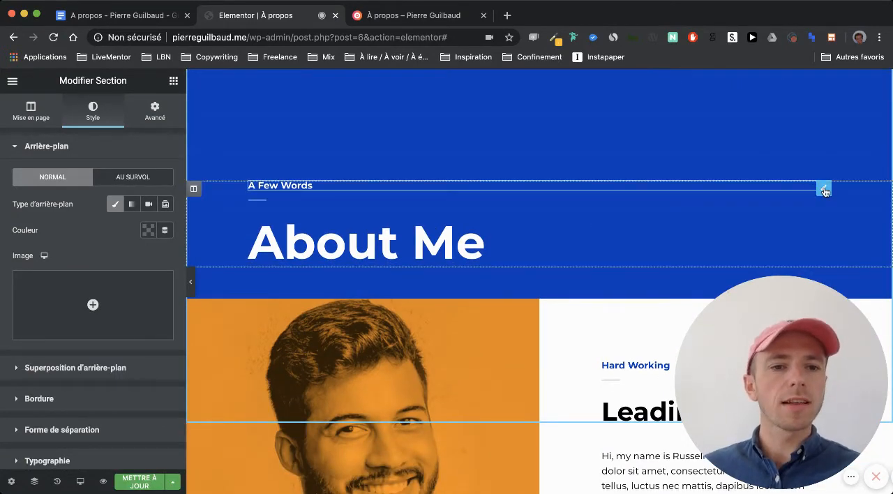
{"action": "right_click", "coordinate": [824, 191]}
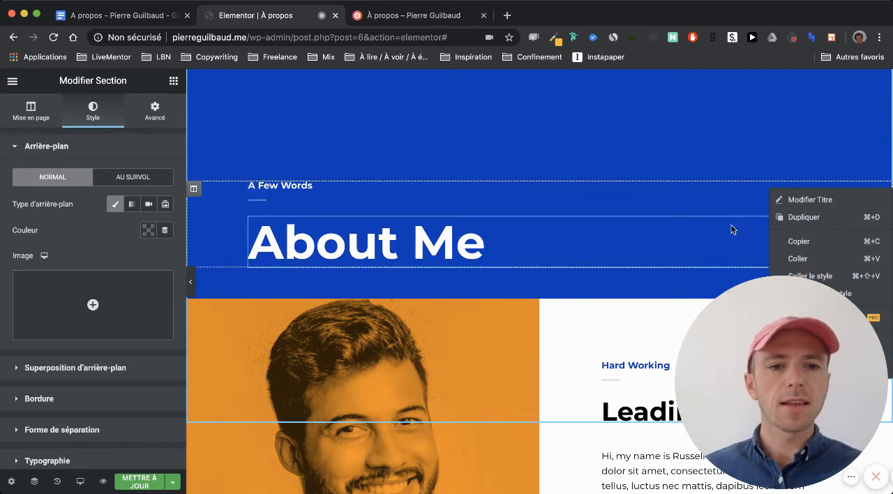
{"action": "scroll", "coordinate": [730, 224], "scroll_direction": "down", "scroll_amount": 2}
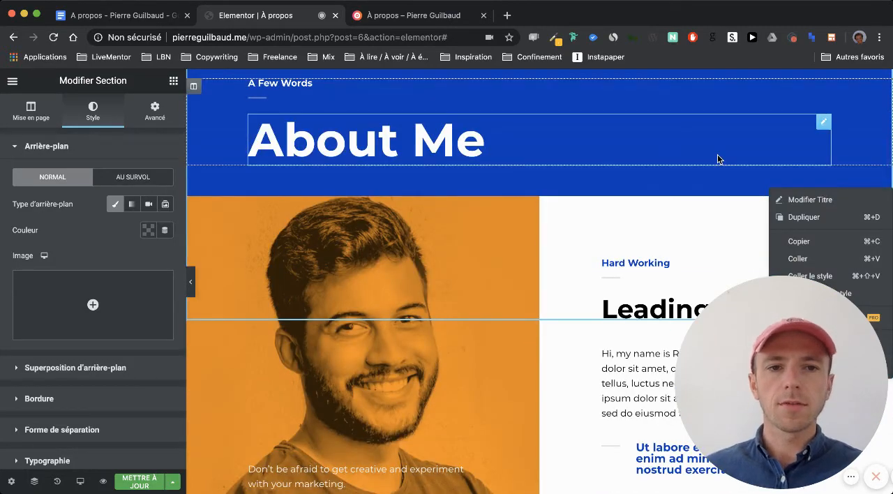
{"action": "right_click", "coordinate": [367, 84]}
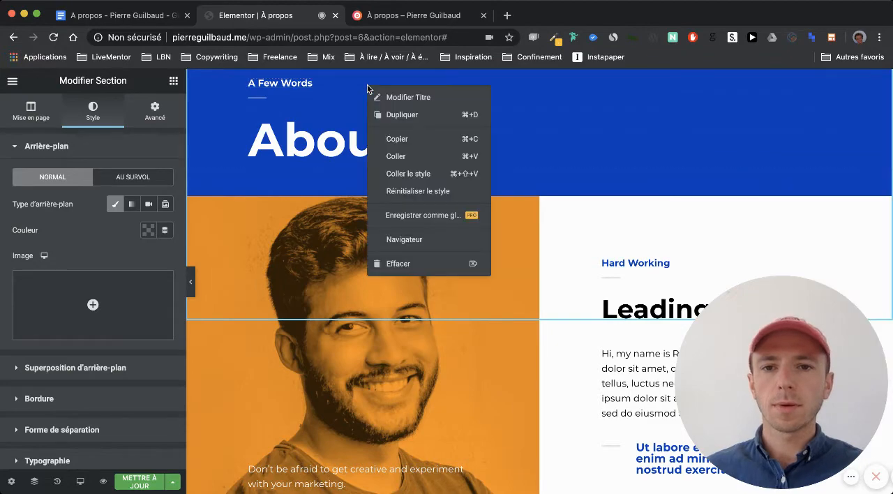
{"action": "left_click", "coordinate": [399, 263]}
{"action": "scroll", "coordinate": [319, 90], "scroll_direction": "up", "scroll_amount": 1}
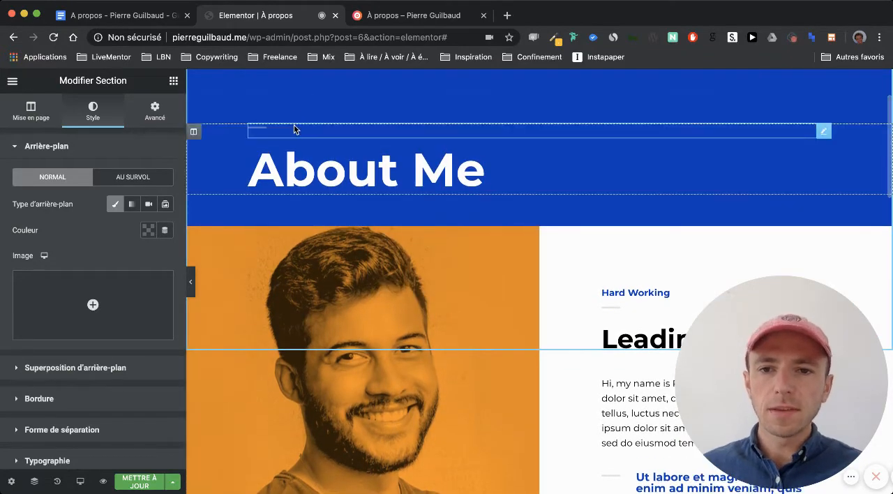
- Delete the divider above the "About Me" title in the banner section
{"action": "right_click", "coordinate": [291, 132]}
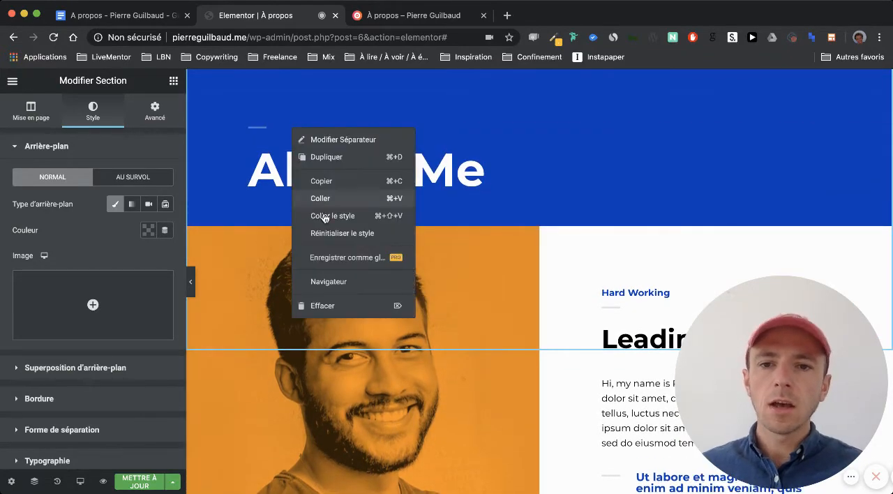
{"action": "left_click", "coordinate": [322, 306]}
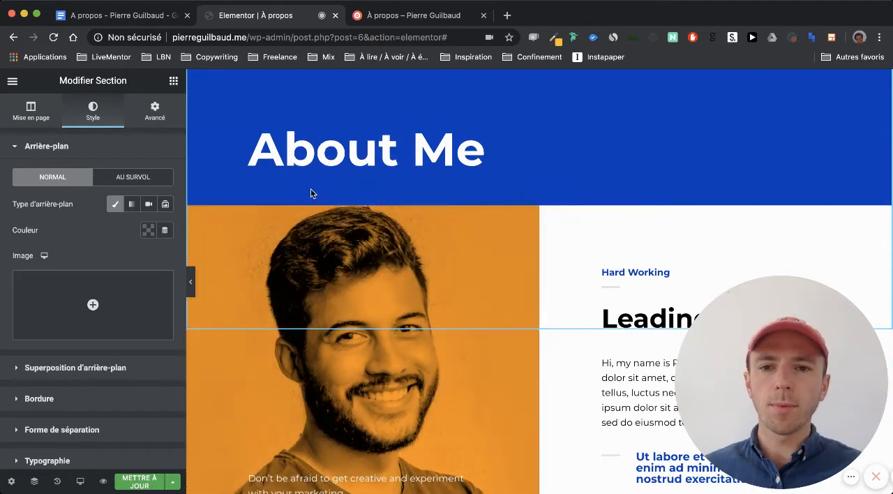
- Replace the banner title "About Me" with "À propos" and update the page
{"action": "left_click", "coordinate": [305, 152]}
{"action": "triple_click", "coordinate": [305, 150]}
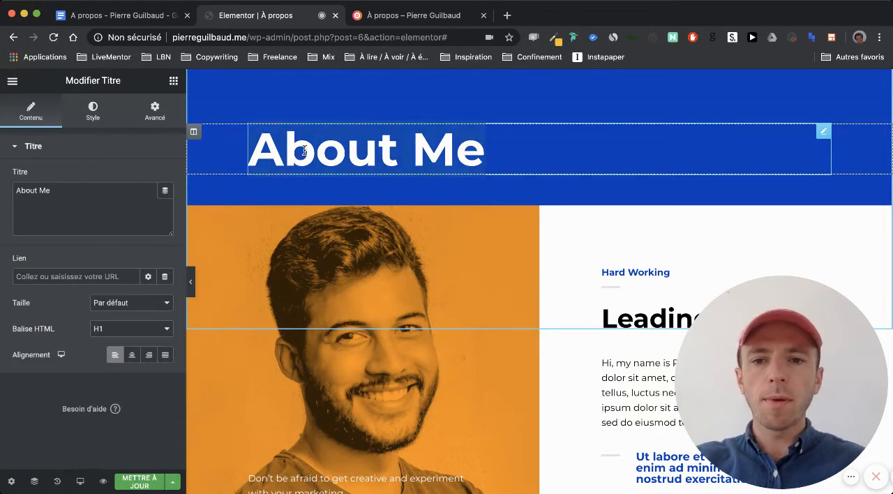
{"action": "type", "text": "À propos"}
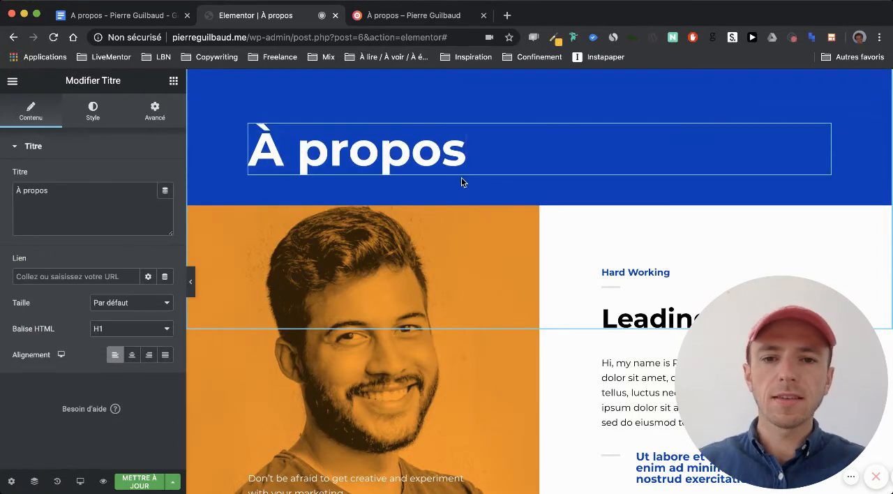
{"action": "scroll", "coordinate": [462, 178], "scroll_direction": "up", "scroll_amount": 3}
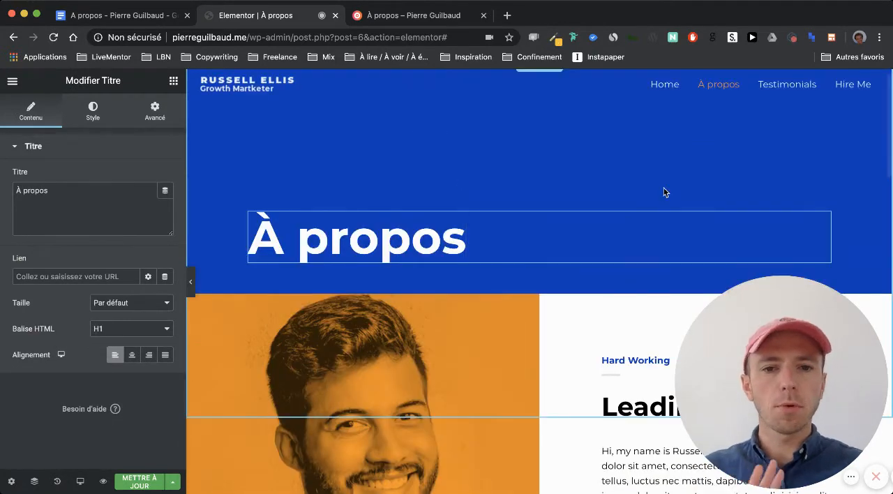
{"action": "scroll", "coordinate": [413, 145], "scroll_direction": "down", "scroll_amount": 2}
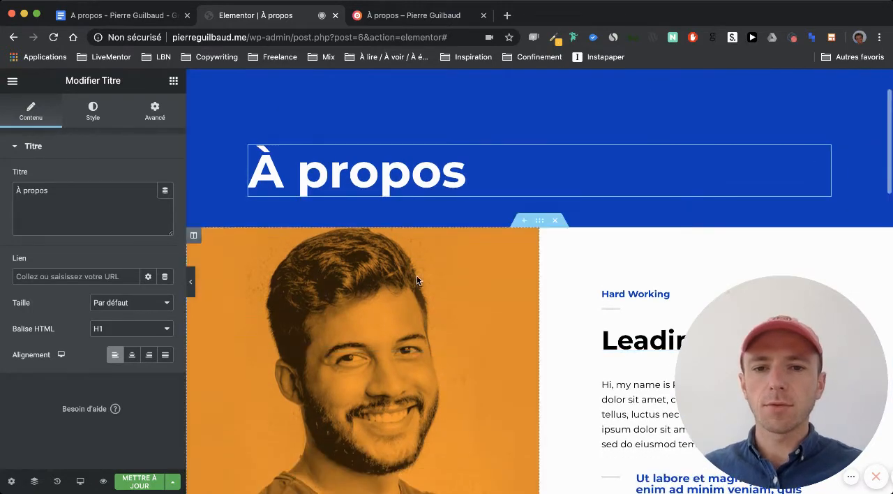
{"action": "left_click", "coordinate": [145, 486]}
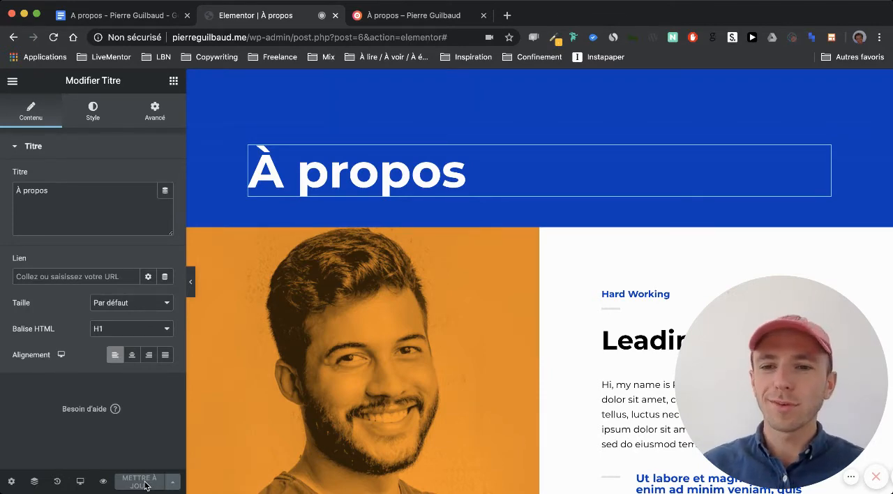
- Display the Elementor widget list, then switch to the Google Docs draft and review its introduction, startup story and photos
{"action": "left_click", "coordinate": [173, 82]}
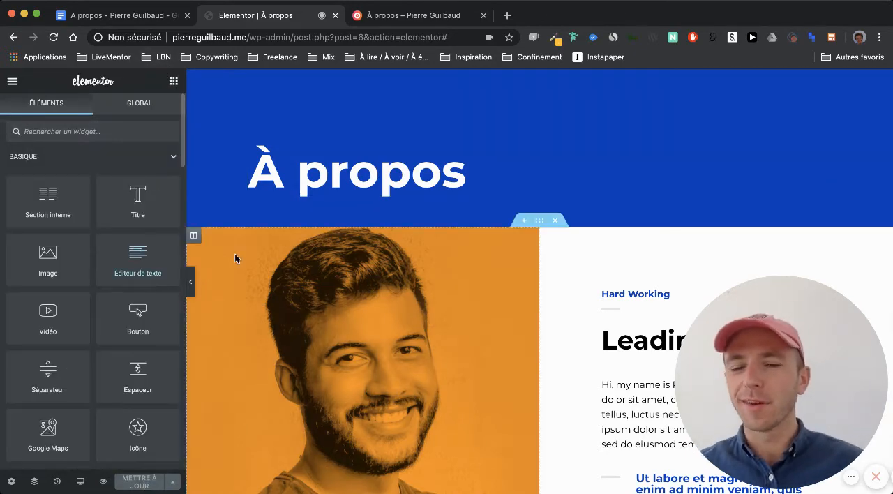
{"action": "scroll", "coordinate": [235, 255], "scroll_direction": "down", "scroll_amount": 1}
{"action": "scroll", "coordinate": [235, 258], "scroll_direction": "down", "scroll_amount": 1}
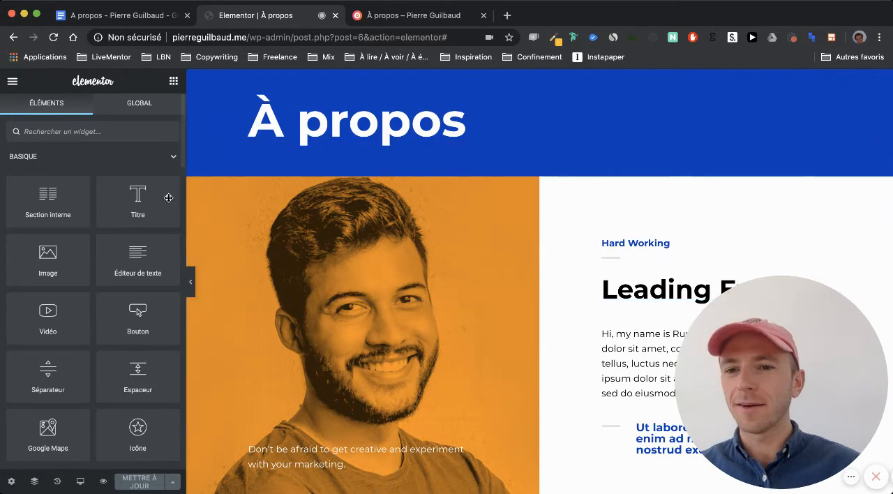
{"action": "scroll", "coordinate": [279, 231], "scroll_direction": "up", "scroll_amount": 1}
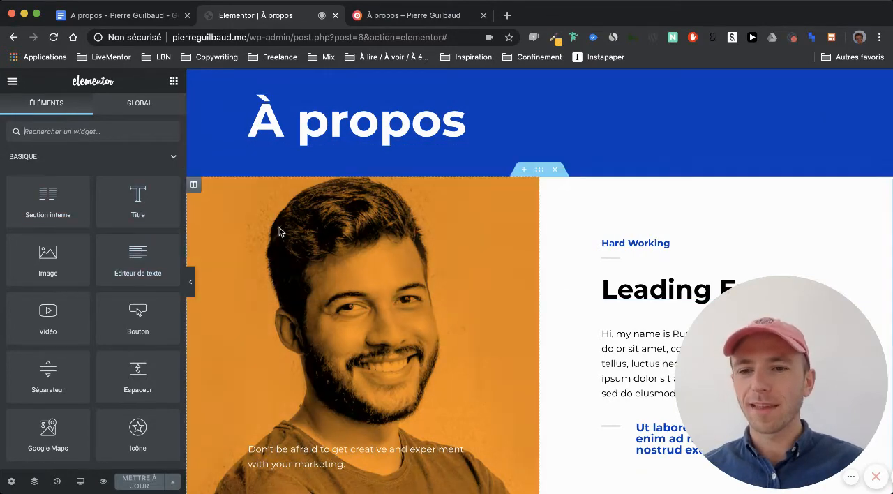
{"action": "left_click", "coordinate": [137, 22]}
{"action": "scroll", "coordinate": [346, 220], "scroll_direction": "up", "scroll_amount": 10}
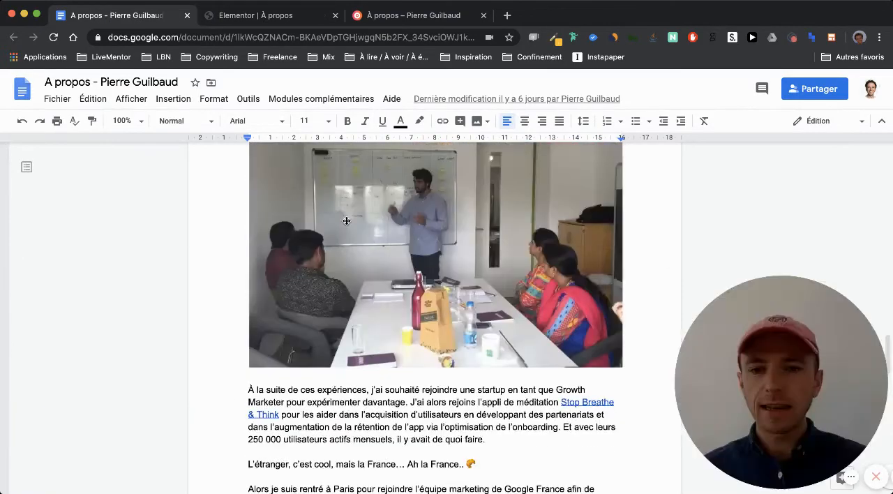
{"action": "scroll", "coordinate": [346, 220], "scroll_direction": "up", "scroll_amount": 15}
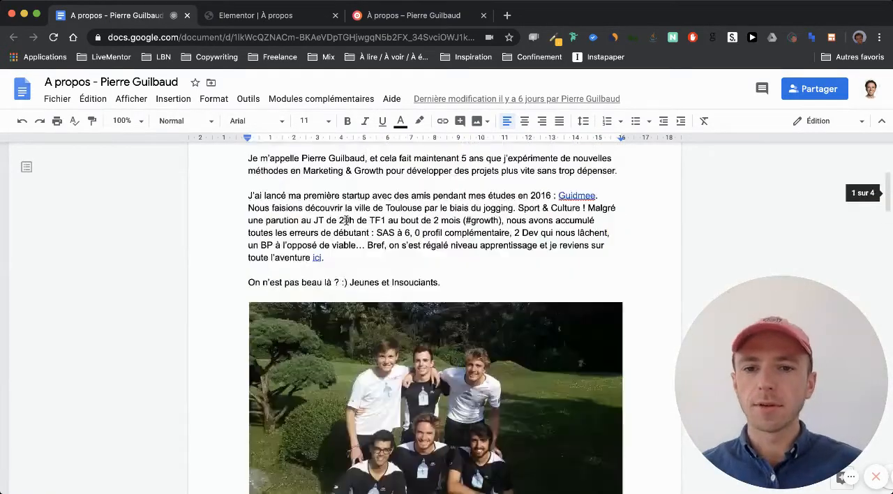
{"action": "scroll", "coordinate": [346, 221], "scroll_direction": "down", "scroll_amount": 5}
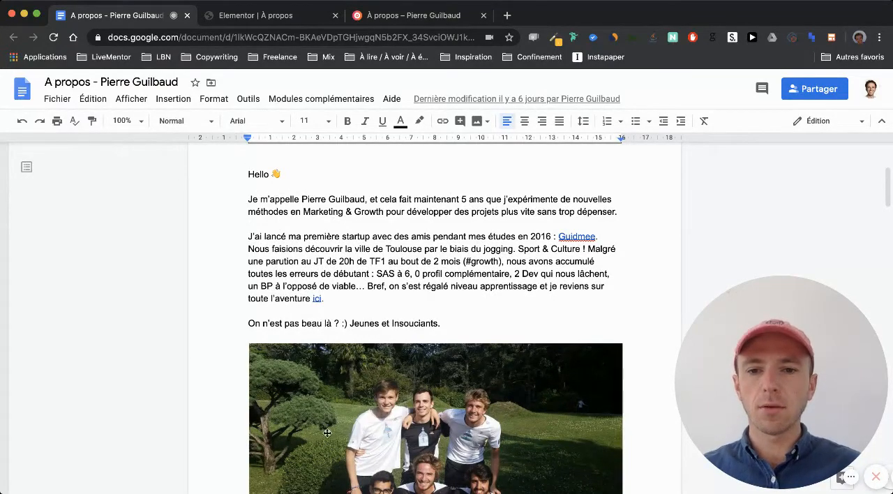
- Compare the portrait section in Elementor with how text and photos alternate in the Google Docs draft
{"action": "left_click", "coordinate": [263, 15]}
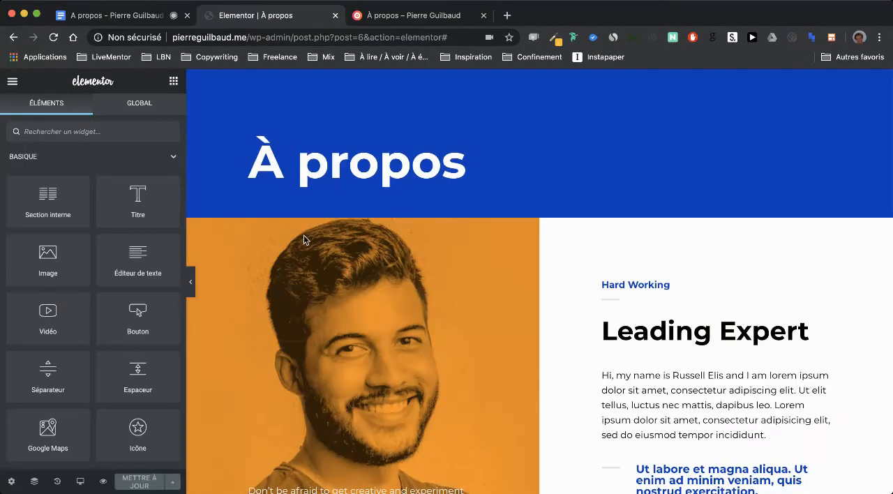
{"action": "scroll", "coordinate": [354, 262], "scroll_direction": "down", "scroll_amount": 3}
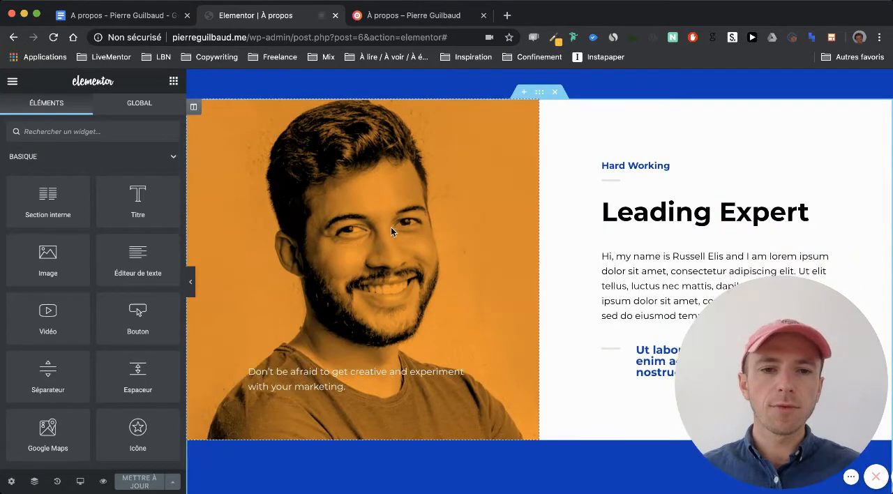
{"action": "scroll", "coordinate": [447, 213], "scroll_direction": "up", "scroll_amount": 1}
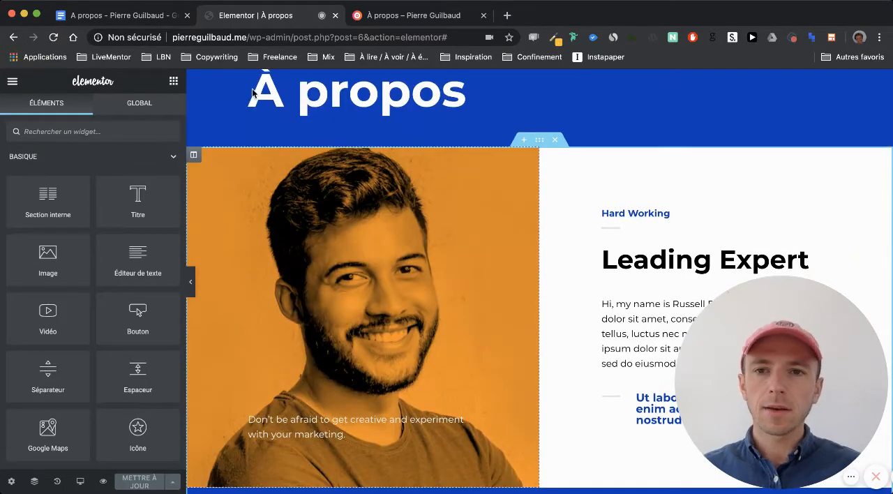
{"action": "left_click", "coordinate": [136, 17]}
{"action": "scroll", "coordinate": [332, 314], "scroll_direction": "down", "scroll_amount": 10}
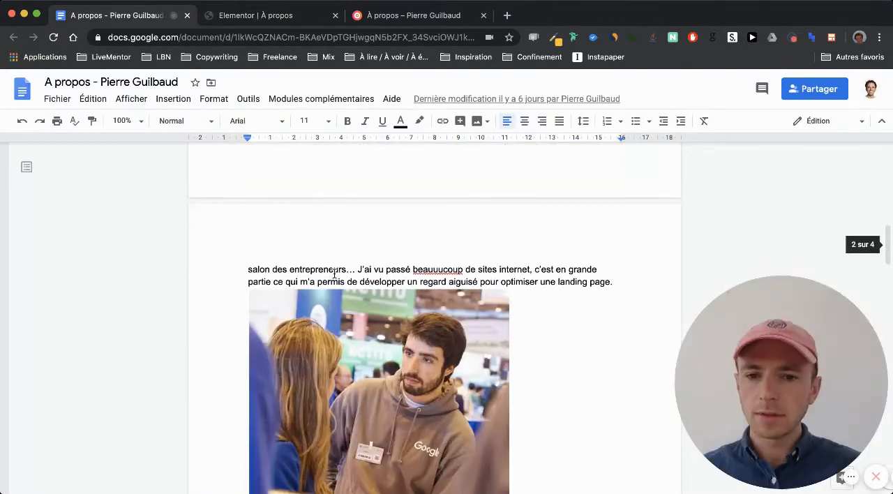
{"action": "scroll", "coordinate": [314, 279], "scroll_direction": "up", "scroll_amount": 2}
{"action": "scroll", "coordinate": [313, 275], "scroll_direction": "down", "scroll_amount": 5}
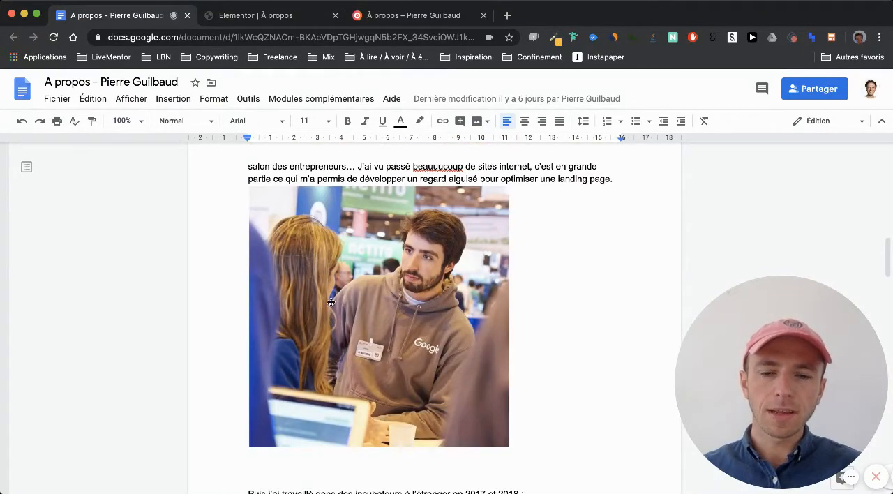
{"action": "left_click", "coordinate": [282, 19]}
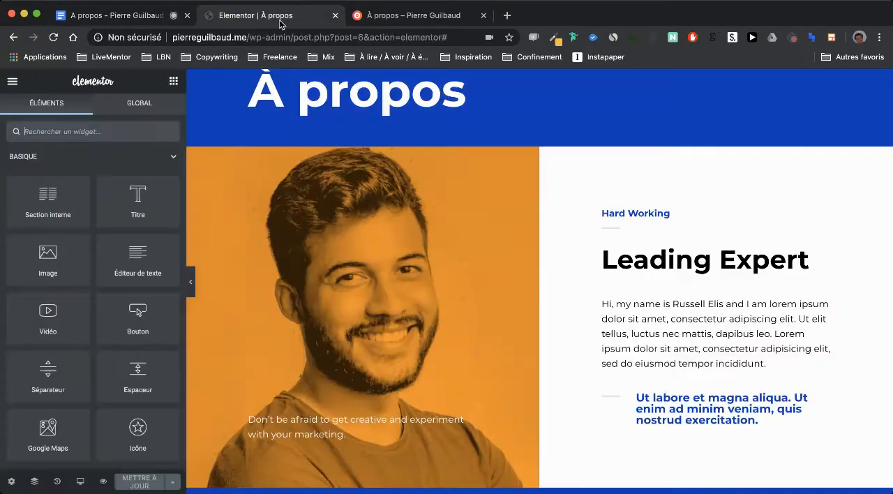
- Add a text editor widget under the "À propos" title in the banner, with an image widget beneath it
{"action": "scroll", "coordinate": [359, 328], "scroll_direction": "up", "scroll_amount": 3}
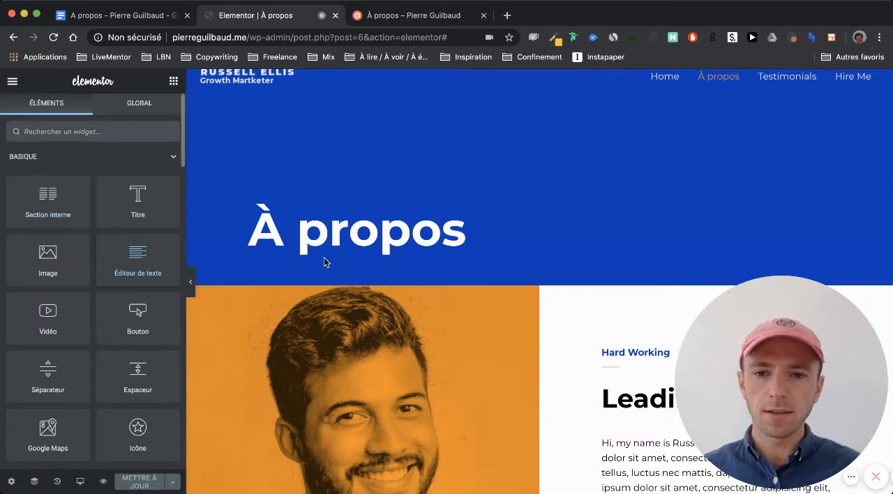
{"action": "left_click_drag", "start_coordinate": [323, 262], "coordinate": [329, 256]}
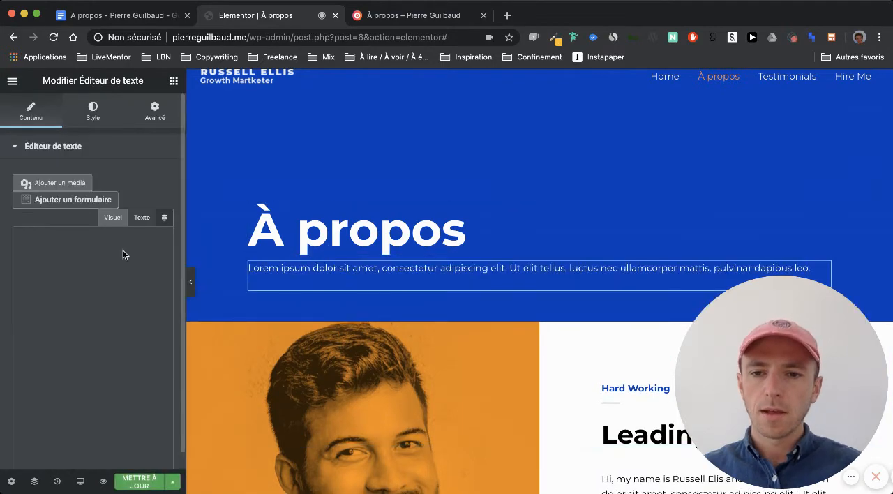
{"action": "left_click", "coordinate": [173, 80]}
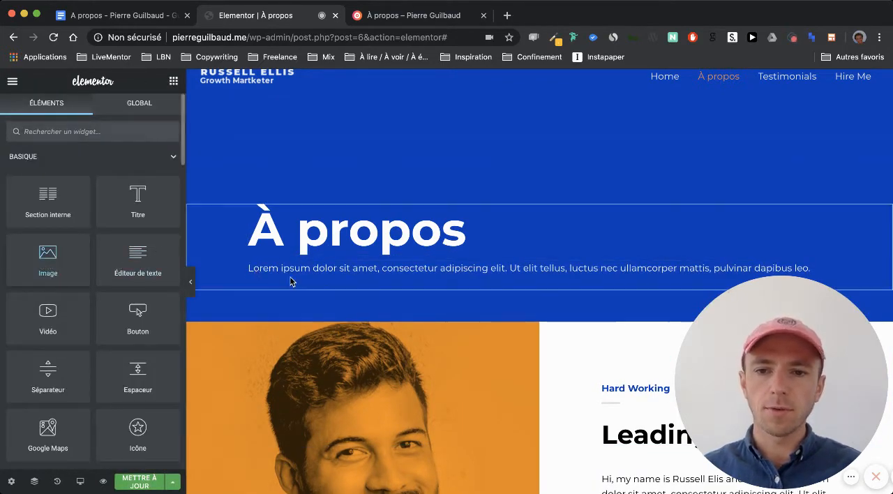
{"action": "left_click_drag", "start_coordinate": [291, 281], "coordinate": [335, 283]}
- Examine the two-column portrait and "Leading Expert" section, then check the Google Docs draft for matching text and photos
{"action": "scroll", "coordinate": [394, 293], "scroll_direction": "down", "scroll_amount": 8}
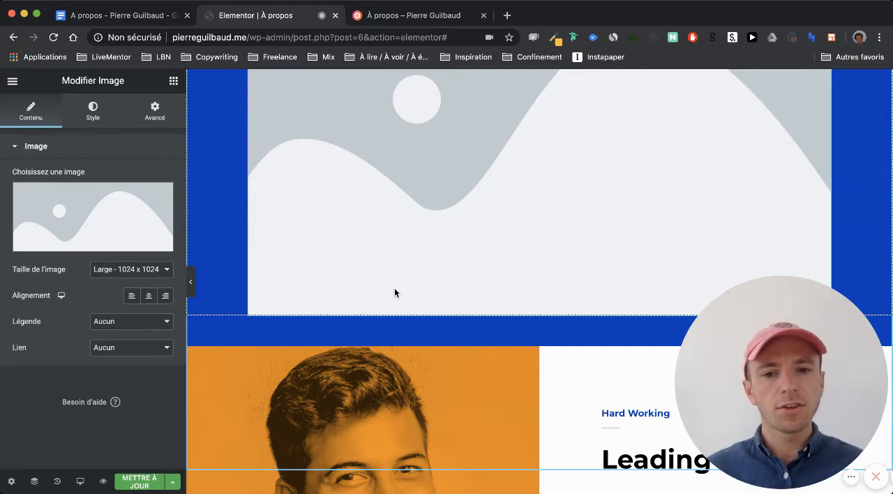
{"action": "scroll", "coordinate": [395, 292], "scroll_direction": "down", "scroll_amount": 5}
{"action": "scroll", "coordinate": [374, 265], "scroll_direction": "down", "scroll_amount": 3}
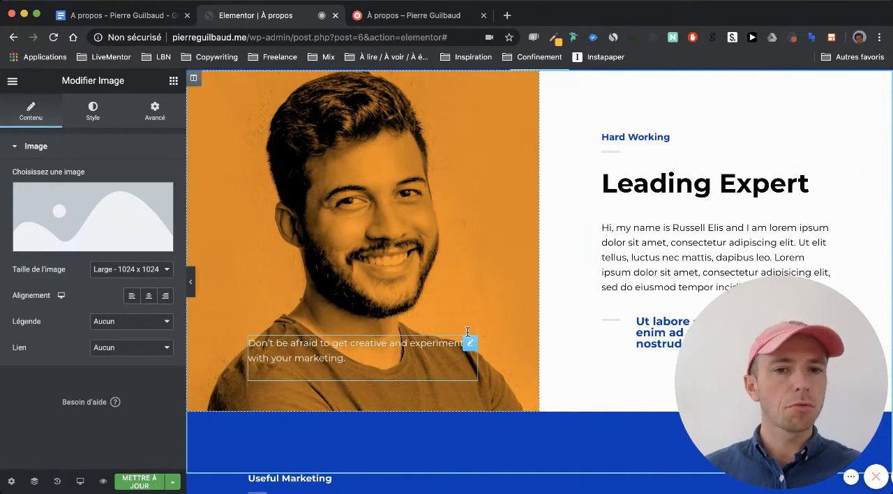
{"action": "scroll", "coordinate": [690, 174], "scroll_direction": "up", "scroll_amount": 1}
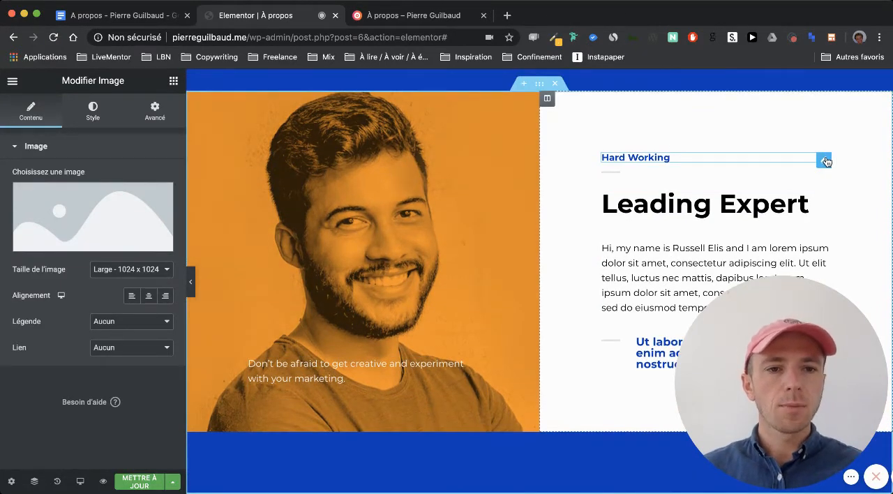
{"action": "scroll", "coordinate": [825, 162], "scroll_direction": "down", "scroll_amount": 3}
{"action": "scroll", "coordinate": [600, 146], "scroll_direction": "up", "scroll_amount": 1}
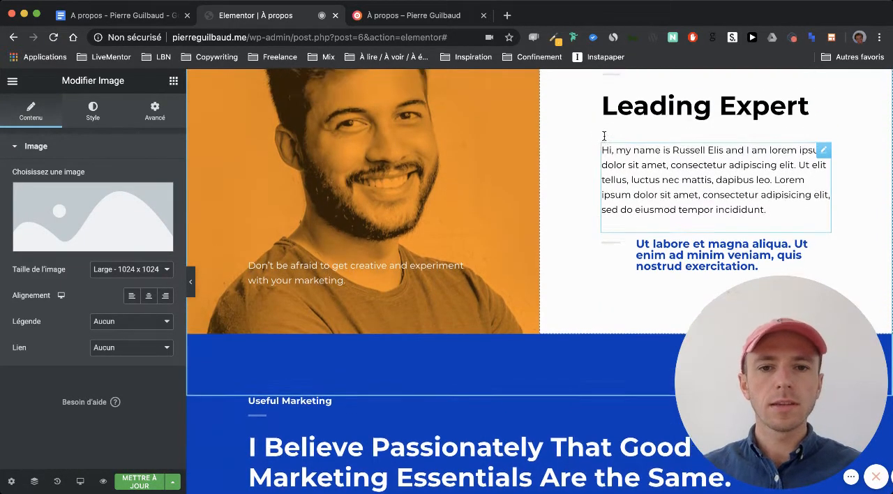
{"action": "left_click", "coordinate": [127, 16]}
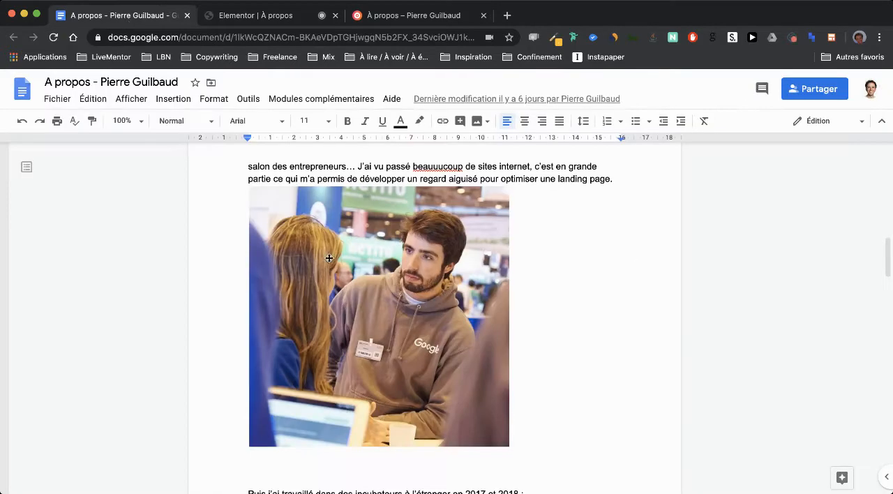
{"action": "scroll", "coordinate": [328, 256], "scroll_direction": "up", "scroll_amount": 2}
{"action": "scroll", "coordinate": [328, 256], "scroll_direction": "up", "scroll_amount": 2}
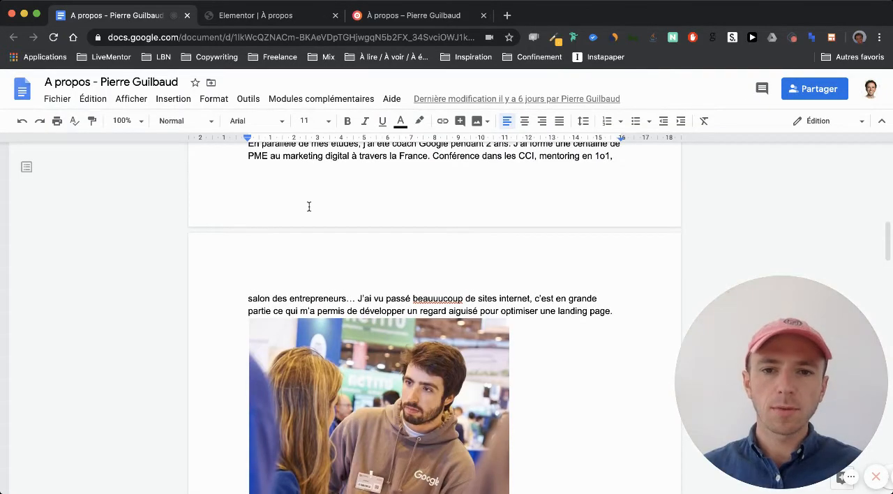
{"action": "scroll", "coordinate": [308, 180], "scroll_direction": "up", "scroll_amount": 1}
{"action": "scroll", "coordinate": [311, 244], "scroll_direction": "down", "scroll_amount": 2}
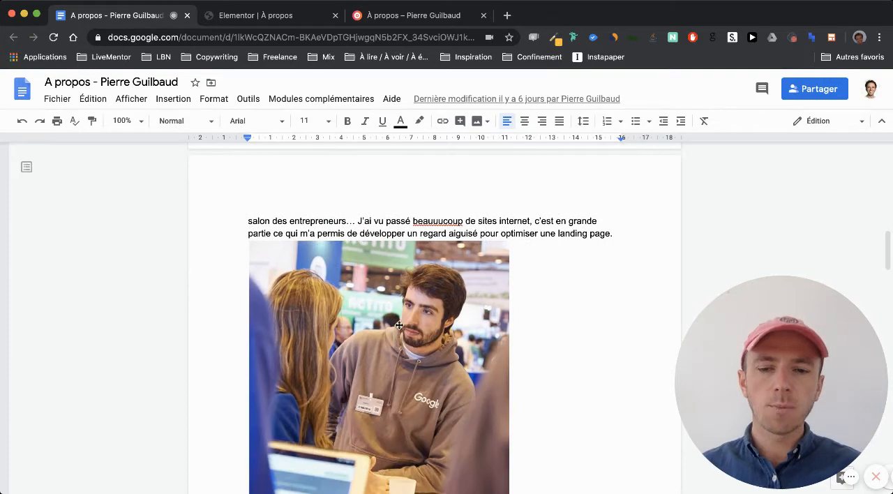
- Back in Elementor, delete the "Hard Working" heading, its divider and the "Leading Expert" title beside the portrait
{"action": "left_click", "coordinate": [302, 21]}
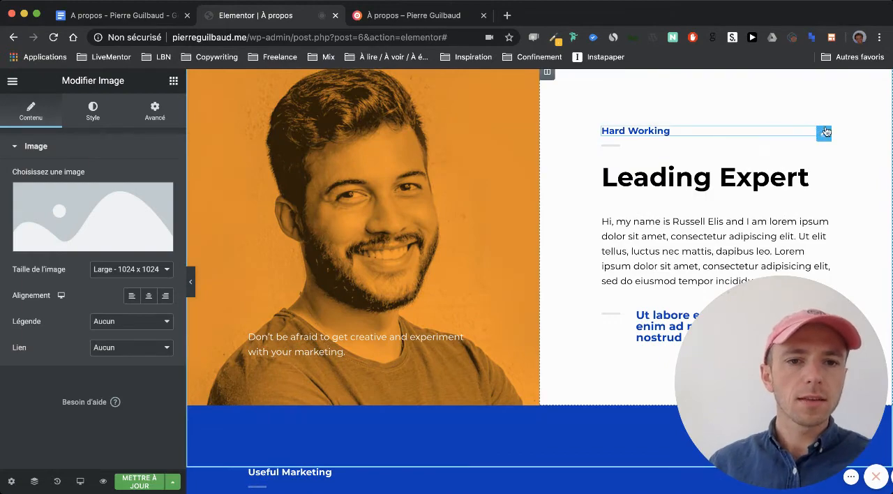
{"action": "right_click", "coordinate": [824, 132]}
{"action": "right_click", "coordinate": [605, 131]}
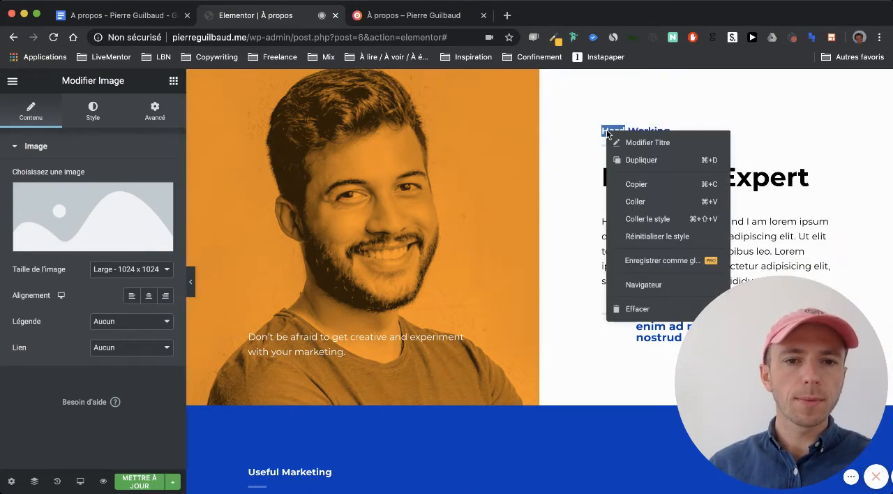
{"action": "left_click", "coordinate": [624, 308]}
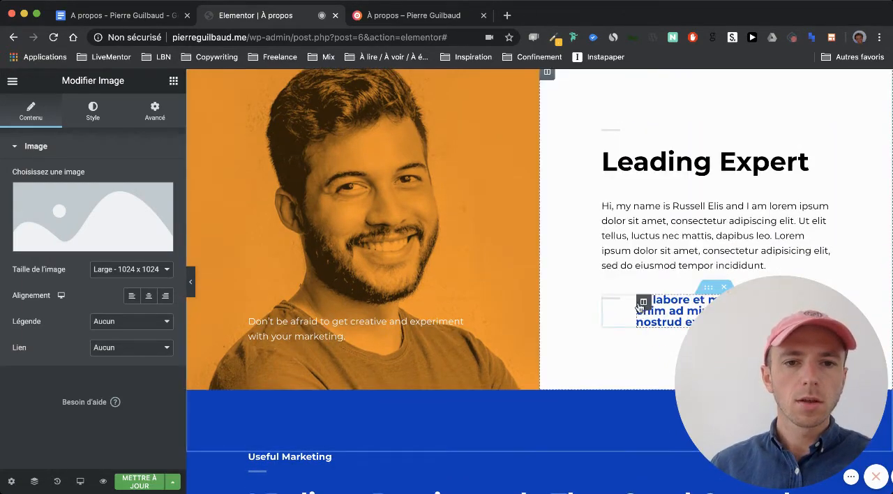
{"action": "right_click", "coordinate": [614, 132]}
{"action": "left_click", "coordinate": [624, 308]}
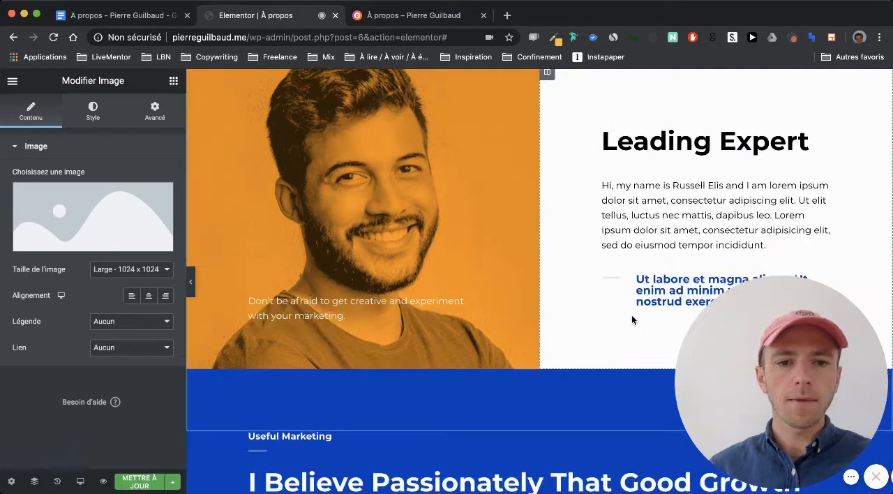
{"action": "right_click", "coordinate": [617, 143]}
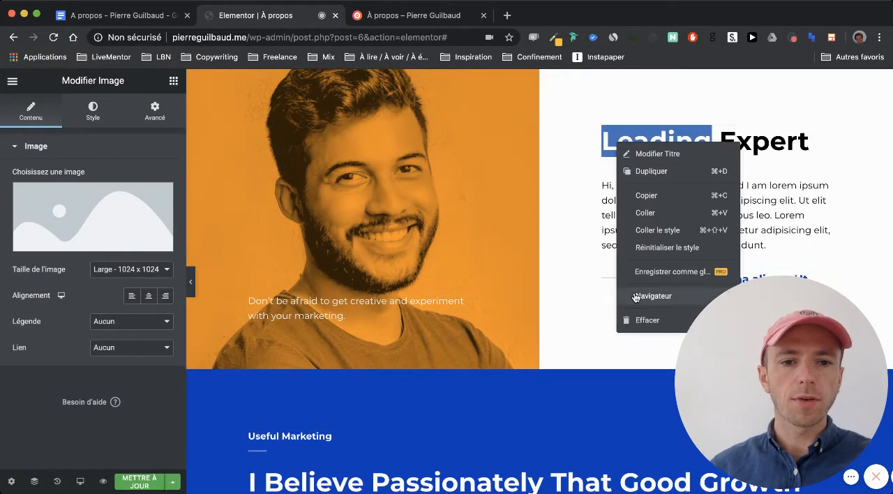
{"action": "left_click", "coordinate": [633, 318]}
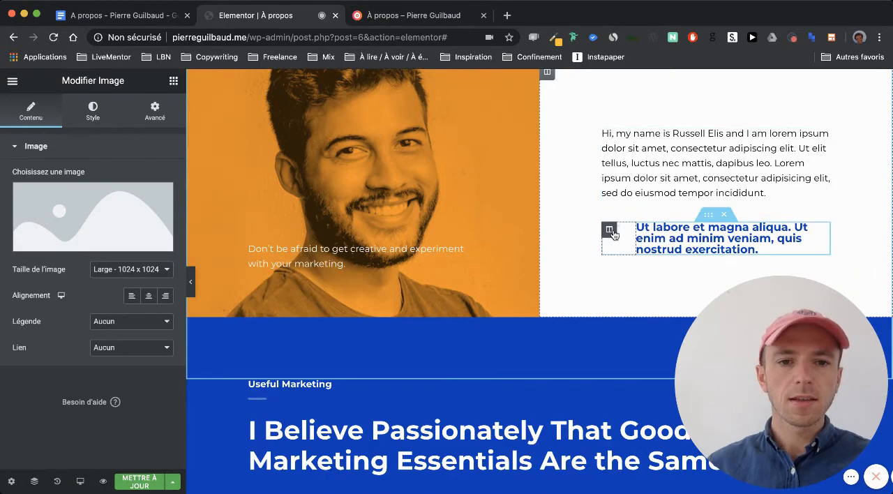
- Delete the inner section with the "Ut labore et magna aliqua" quote beneath the paragraph beside the portrait
{"action": "left_click", "coordinate": [724, 218]}
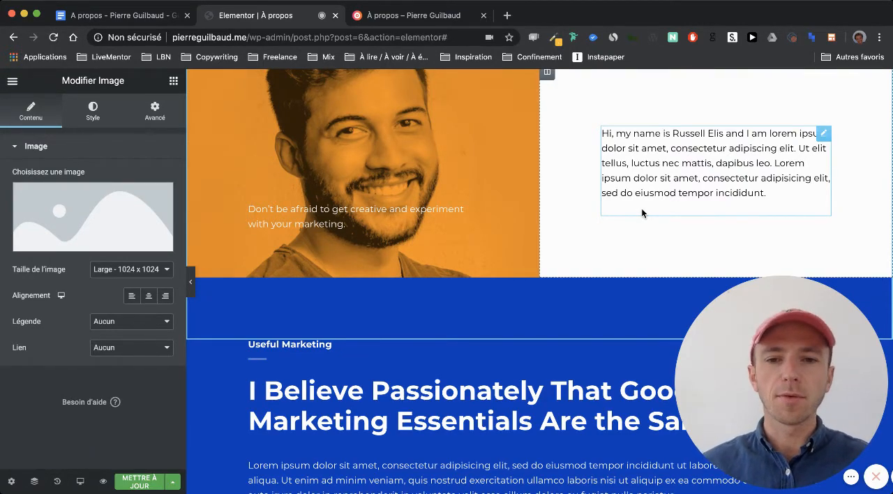
{"action": "scroll", "coordinate": [642, 208], "scroll_direction": "down", "scroll_amount": 3}
{"action": "scroll", "coordinate": [473, 214], "scroll_direction": "up", "scroll_amount": 4}
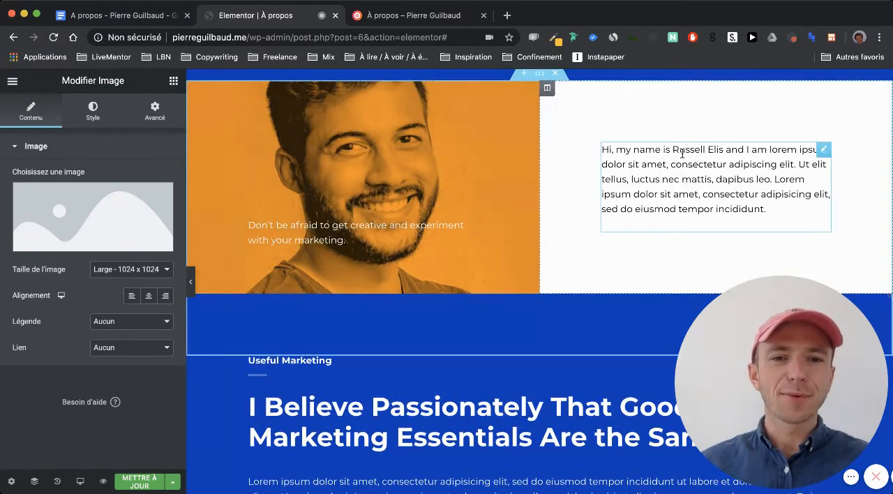
{"action": "scroll", "coordinate": [520, 156], "scroll_direction": "up", "scroll_amount": 2}
{"action": "scroll", "coordinate": [531, 231], "scroll_direction": "down", "scroll_amount": 3}
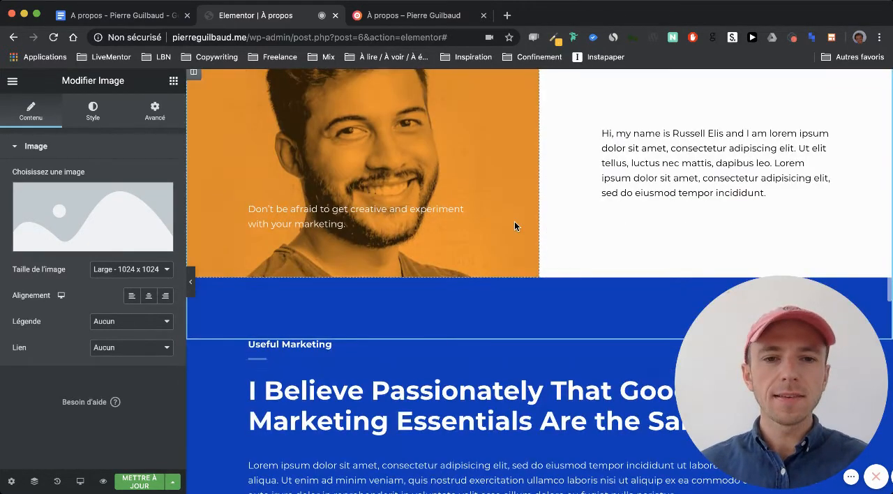
- Check the incubator passage in the Google Docs draft, and back in Elementor delete the "Useful Marketing" heading and its divider
{"action": "left_click", "coordinate": [150, 16]}
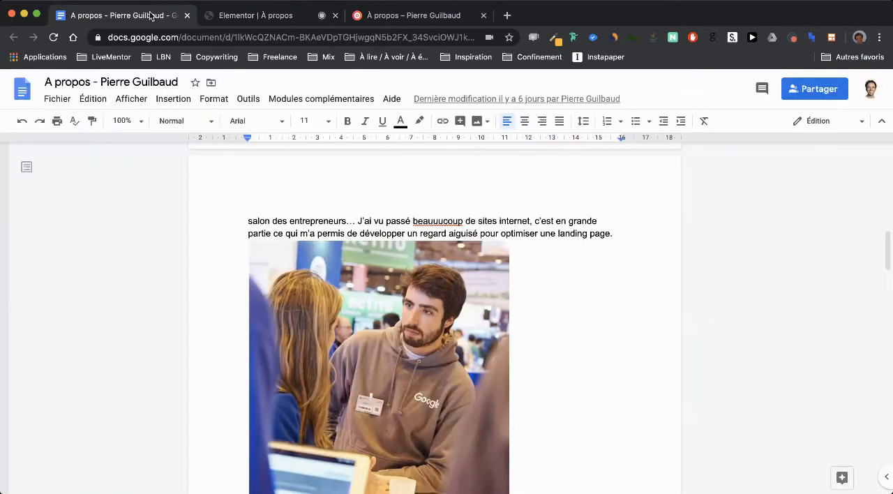
{"action": "scroll", "coordinate": [292, 302], "scroll_direction": "down", "scroll_amount": 10}
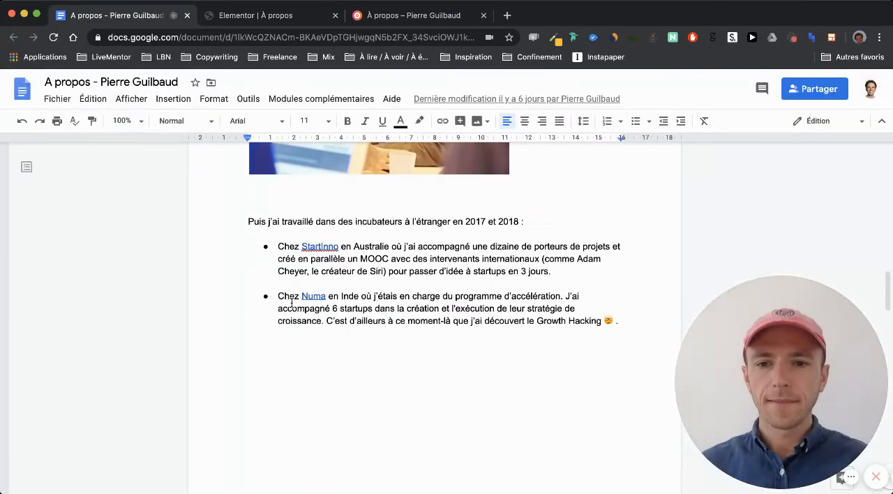
{"action": "scroll", "coordinate": [292, 303], "scroll_direction": "down", "scroll_amount": 1}
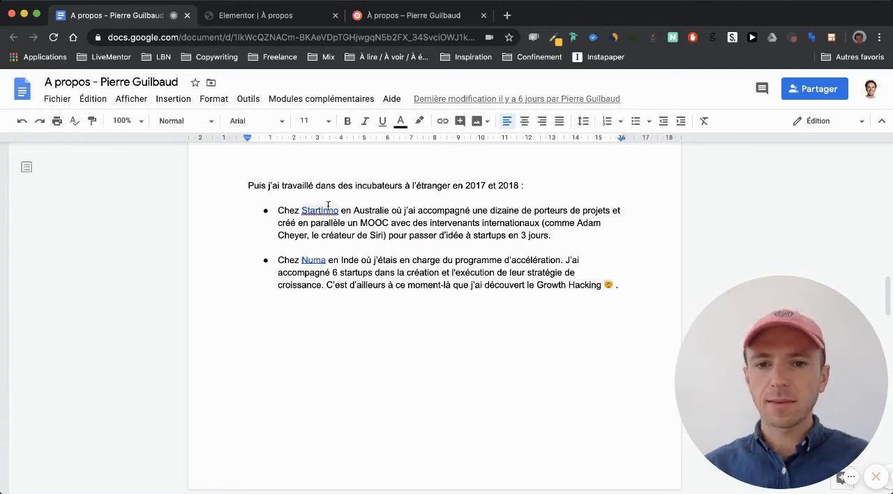
{"action": "scroll", "coordinate": [340, 254], "scroll_direction": "down", "scroll_amount": 1}
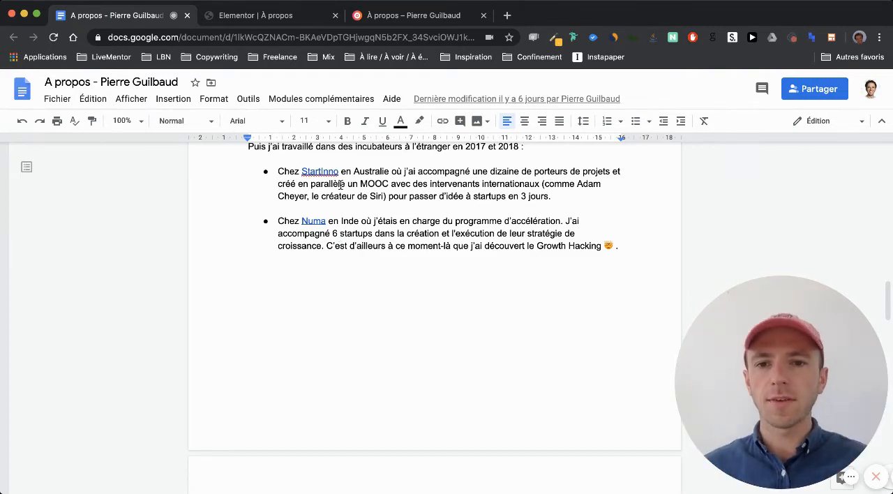
{"action": "left_click", "coordinate": [289, 15]}
{"action": "scroll", "coordinate": [408, 268], "scroll_direction": "down", "scroll_amount": 3}
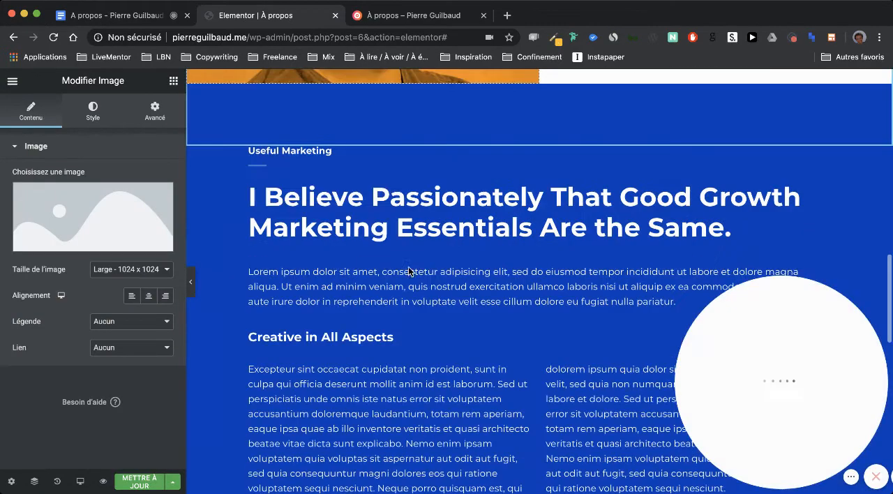
{"action": "right_click", "coordinate": [295, 148]}
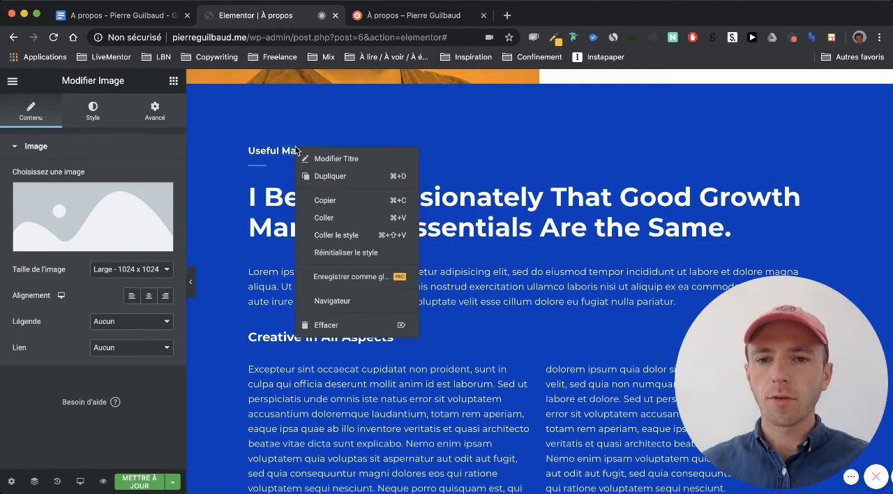
{"action": "left_click", "coordinate": [359, 325]}
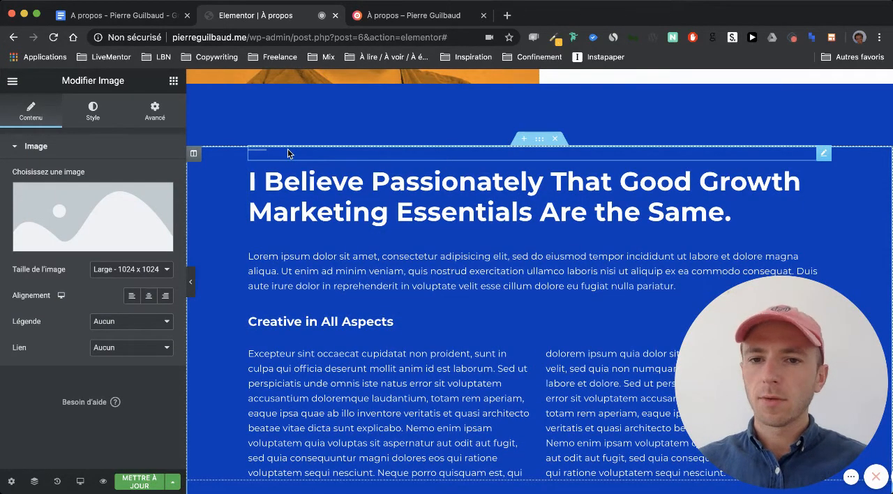
{"action": "right_click", "coordinate": [287, 149]}
{"action": "left_click", "coordinate": [310, 382]}
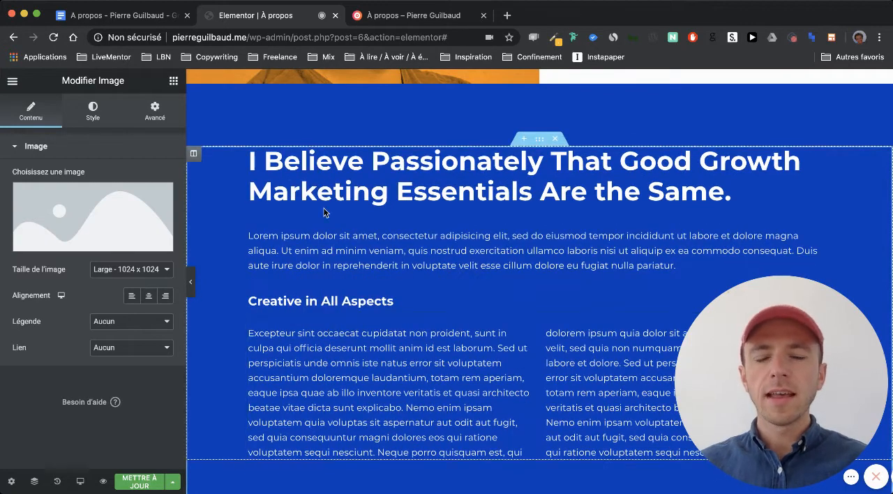
- Delete the "I Believe Passionately That Good Growth Marketing Essentials Are the Same." title and the "Creative in All Aspects" heading
{"action": "scroll", "coordinate": [339, 258], "scroll_direction": "down", "scroll_amount": 2}
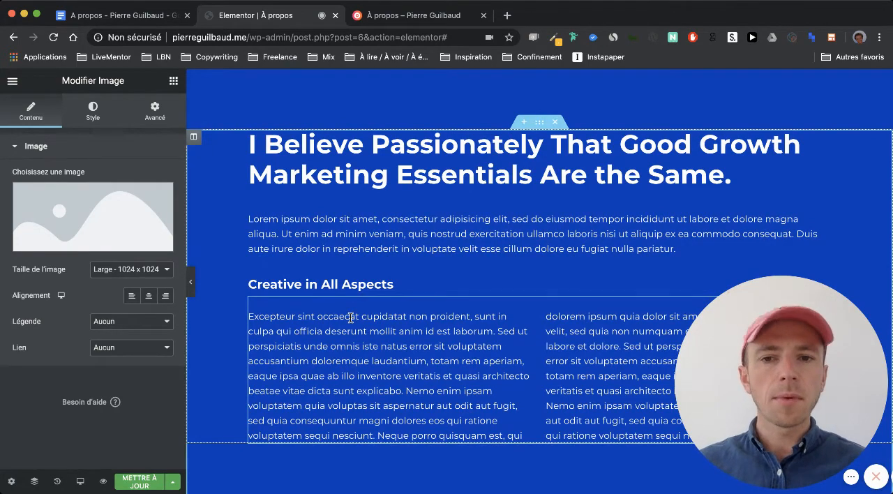
{"action": "scroll", "coordinate": [351, 317], "scroll_direction": "up", "scroll_amount": 3}
{"action": "scroll", "coordinate": [370, 238], "scroll_direction": "down", "scroll_amount": 2}
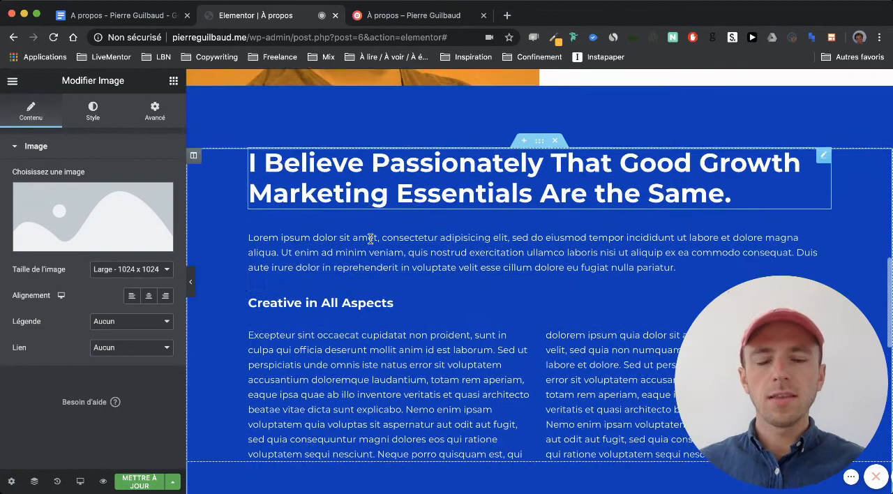
{"action": "right_click", "coordinate": [335, 182]}
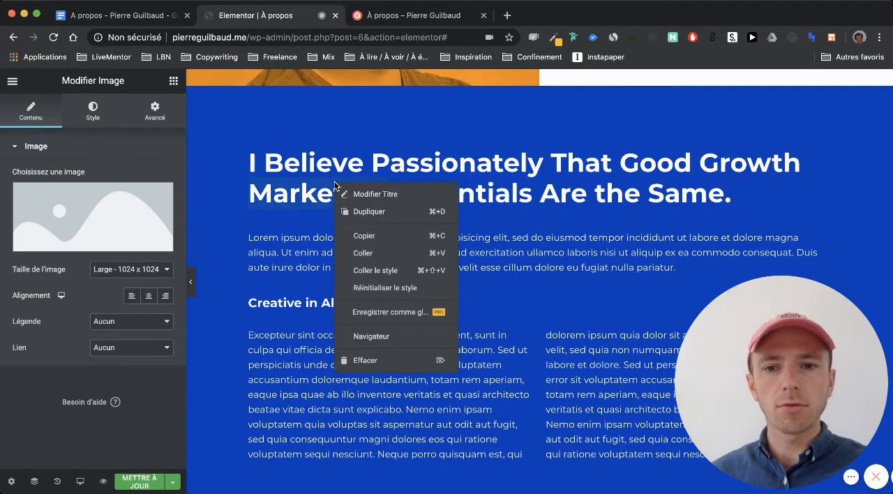
{"action": "left_click", "coordinate": [399, 360]}
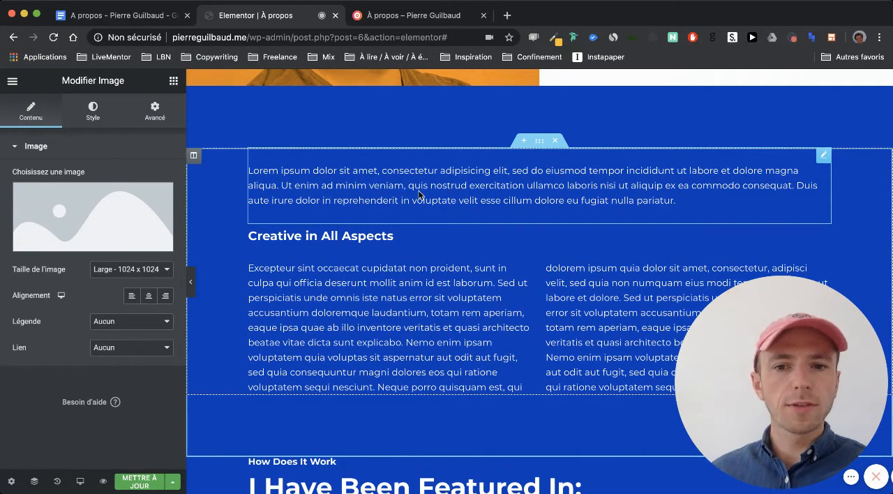
{"action": "scroll", "coordinate": [389, 248], "scroll_direction": "down", "scroll_amount": 1}
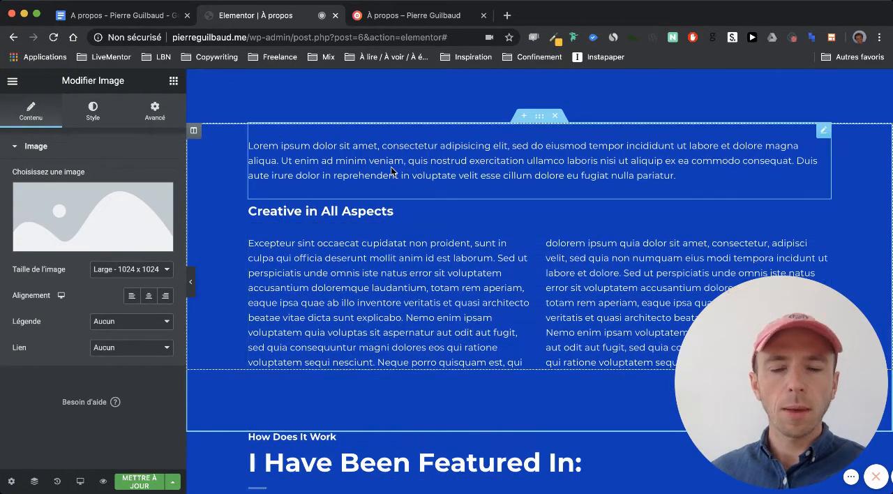
{"action": "right_click", "coordinate": [353, 214]}
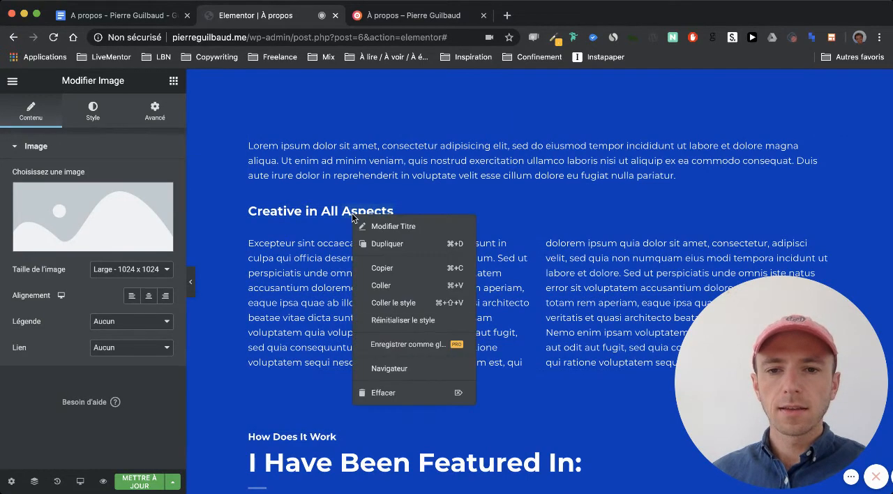
{"action": "left_click", "coordinate": [379, 390]}
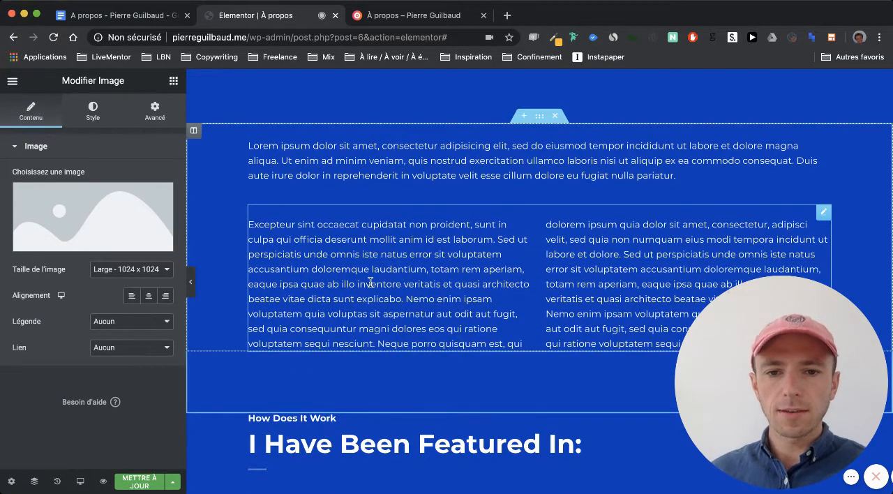
- Replace the two-column lorem ipsum text in the blue section with an inner section (Section interne) below the first paragraph
{"action": "right_click", "coordinate": [371, 281]}
{"action": "left_click", "coordinate": [404, 293]}
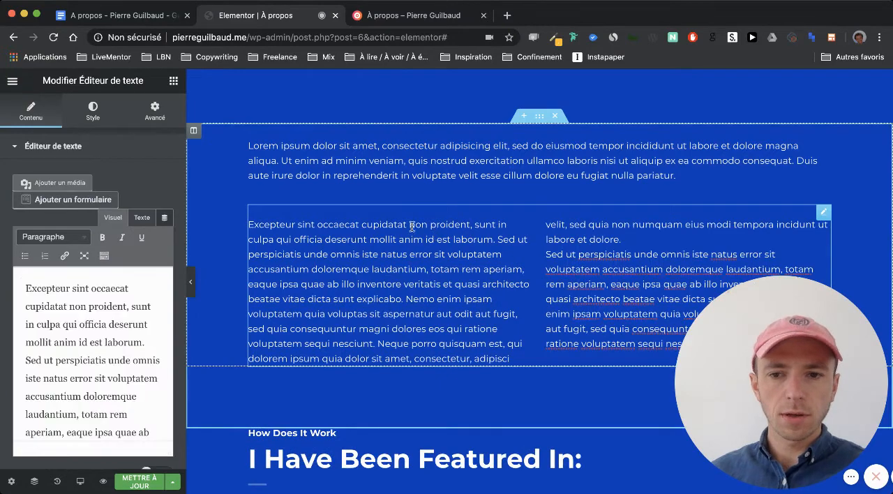
{"action": "scroll", "coordinate": [454, 265], "scroll_direction": "down", "scroll_amount": 3}
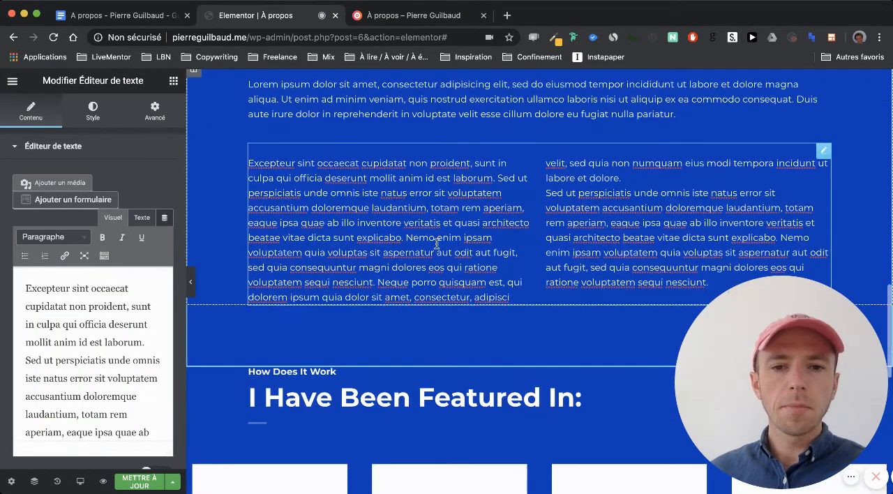
{"action": "scroll", "coordinate": [452, 234], "scroll_direction": "up", "scroll_amount": 1}
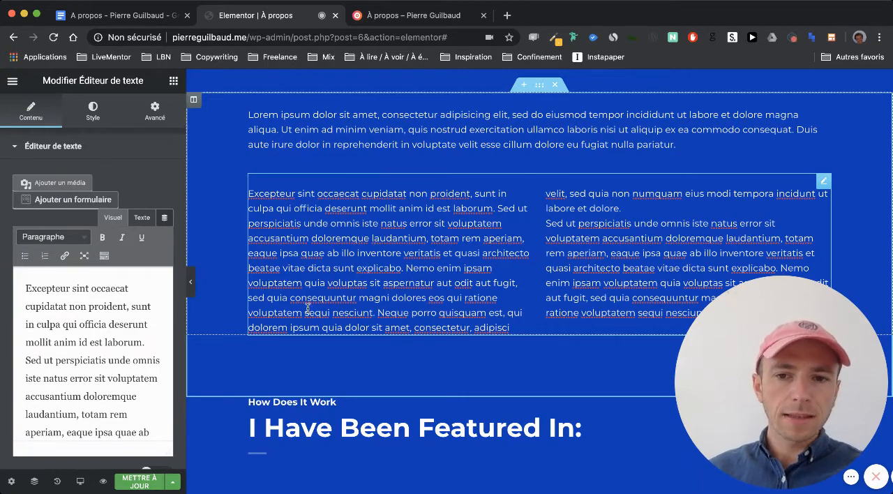
{"action": "right_click", "coordinate": [406, 233]}
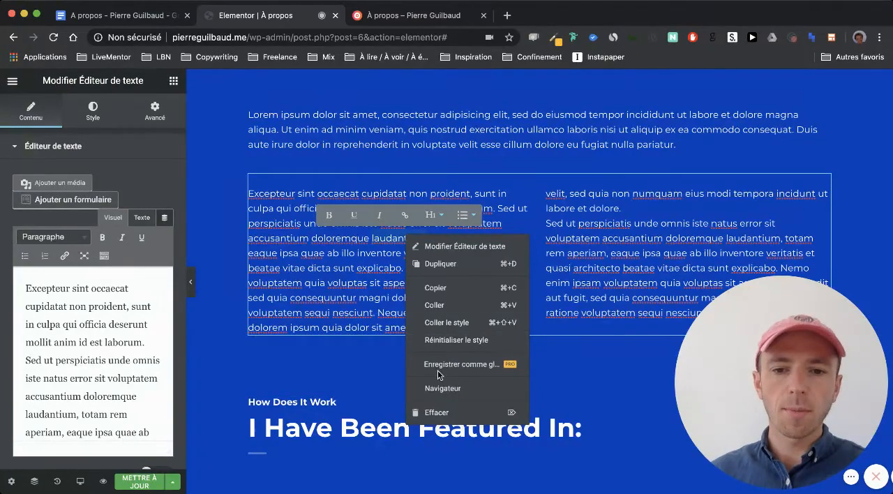
{"action": "left_click", "coordinate": [431, 467]}
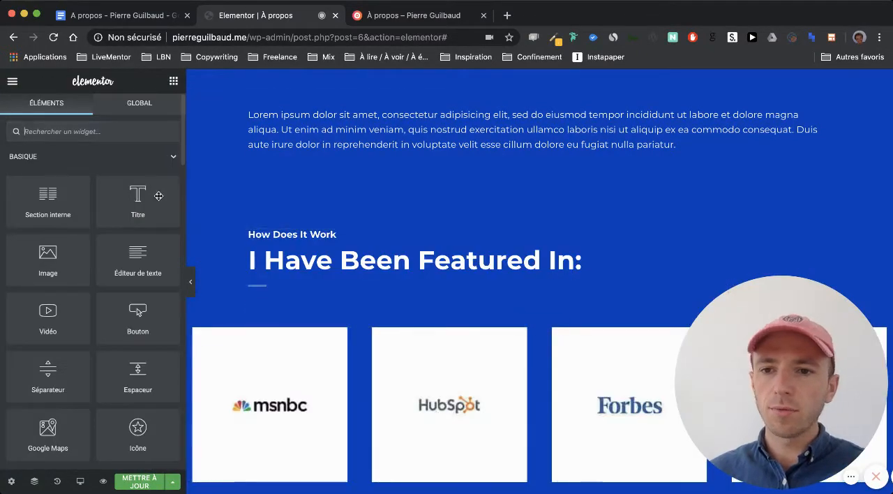
{"action": "left_click_drag", "start_coordinate": [41, 206], "coordinate": [368, 183]}
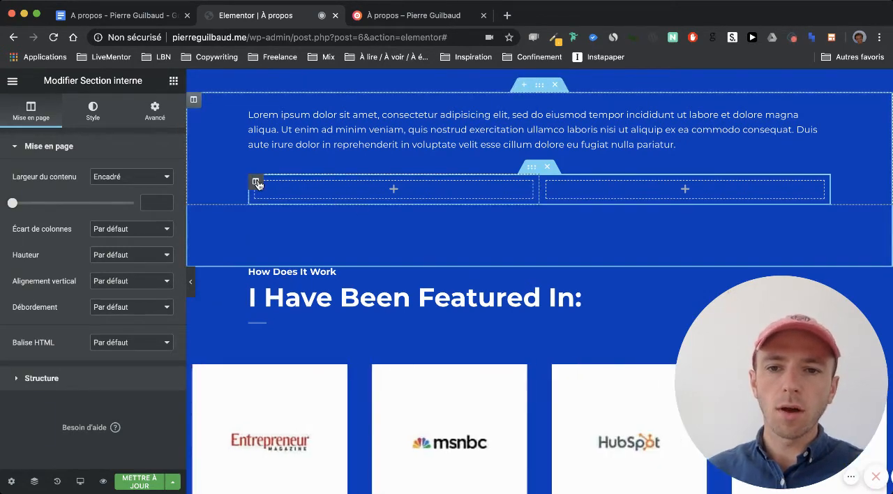
- Duplicate the first column of the new inner section and delete the extra middle column
{"action": "right_click", "coordinate": [259, 184]}
{"action": "left_click", "coordinate": [281, 210]}
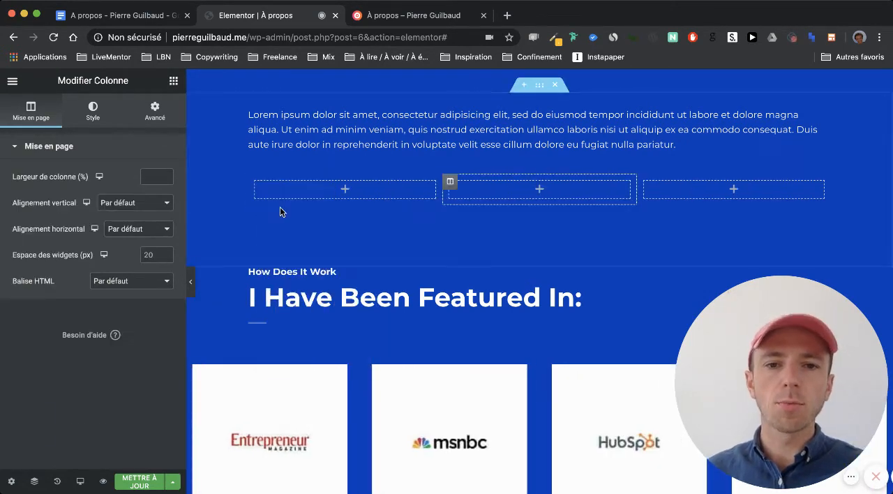
{"action": "right_click", "coordinate": [450, 183]}
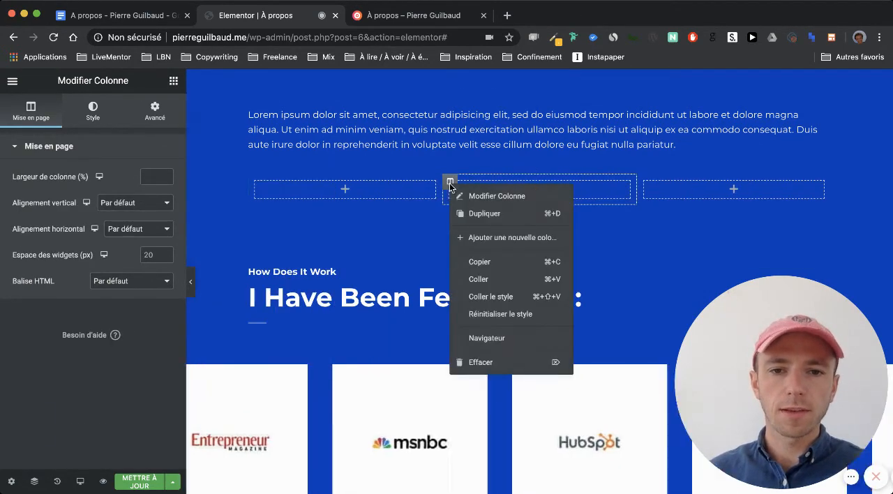
{"action": "left_click", "coordinate": [514, 364]}
- Add a text editor widget to each of the inner section's two columns
{"action": "scroll", "coordinate": [273, 216], "scroll_direction": "up", "scroll_amount": 1}
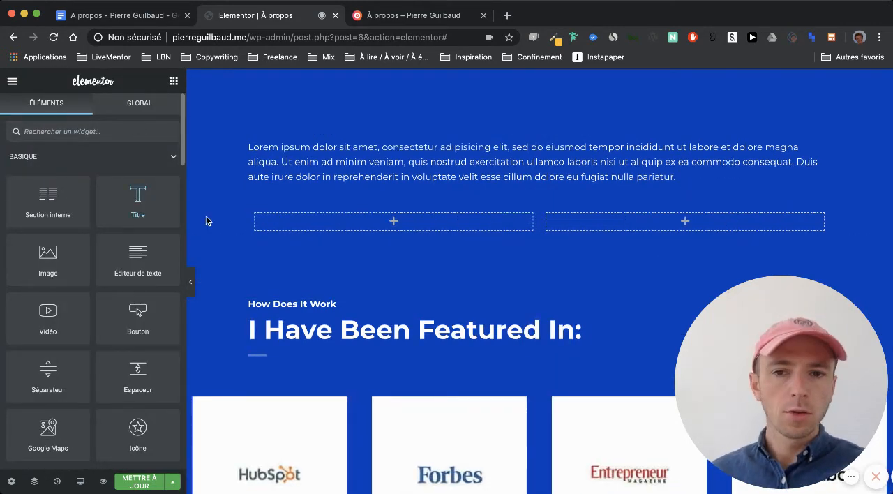
{"action": "left_click_drag", "start_coordinate": [130, 252], "coordinate": [340, 220]}
{"action": "left_click_drag", "start_coordinate": [174, 265], "coordinate": [556, 241]}
{"action": "left_click", "coordinate": [173, 81]}
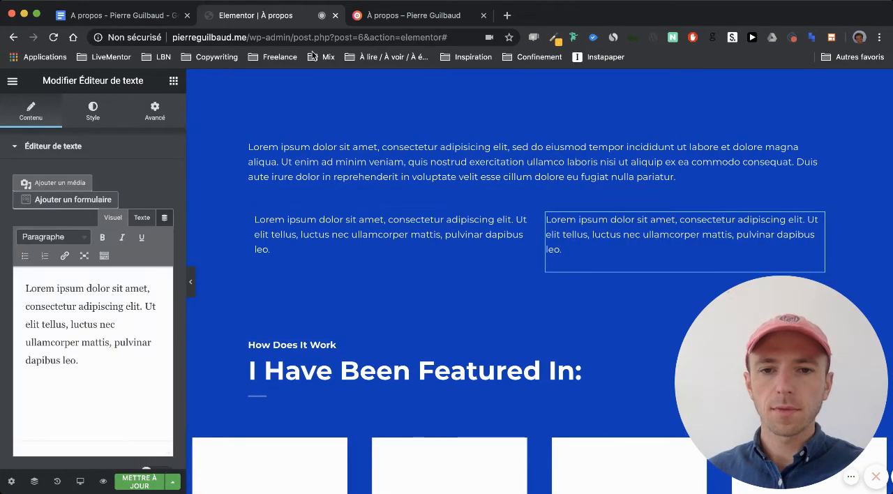
- Check the next photo in the Google Docs draft and add a full-width image widget beneath the two text columns in Elementor
{"action": "left_click", "coordinate": [150, 16]}
{"action": "scroll", "coordinate": [309, 263], "scroll_direction": "down", "scroll_amount": 8}
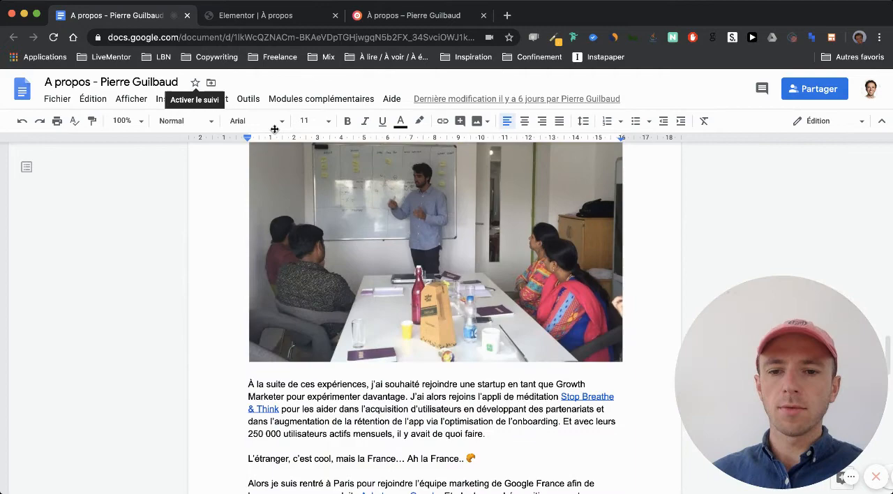
{"action": "left_click", "coordinate": [256, 17]}
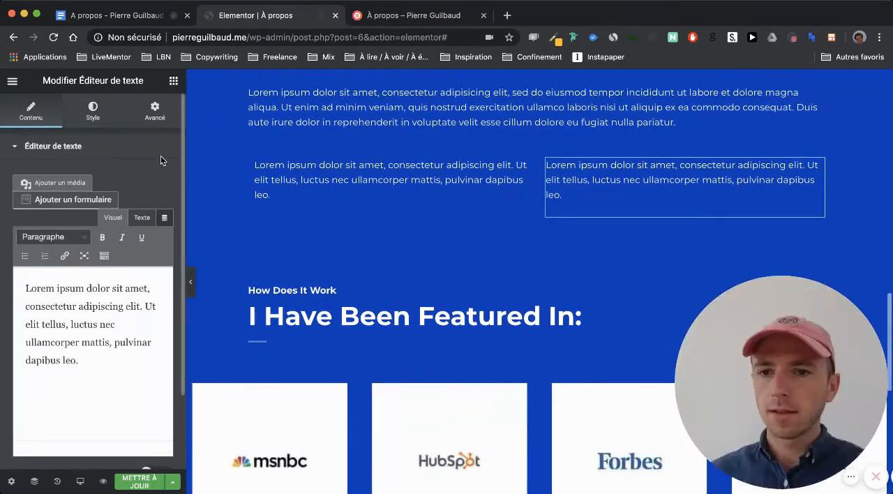
{"action": "left_click", "coordinate": [174, 81]}
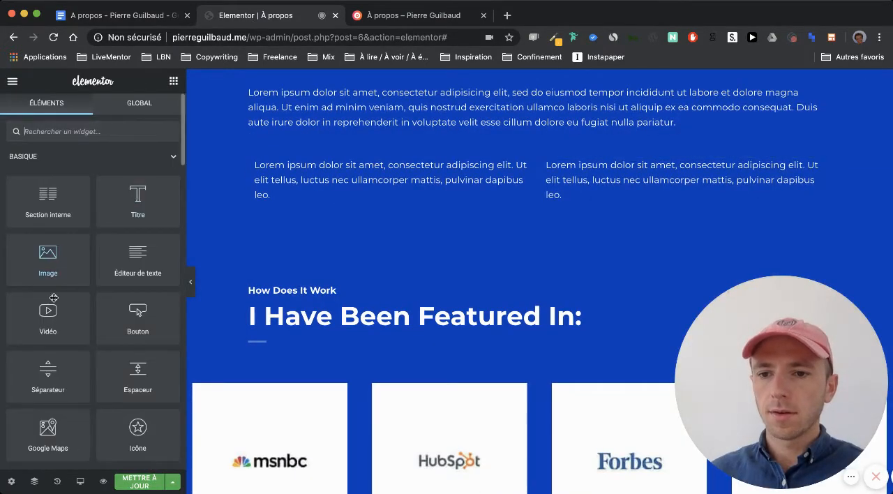
{"action": "left_click_drag", "start_coordinate": [50, 272], "coordinate": [415, 253]}
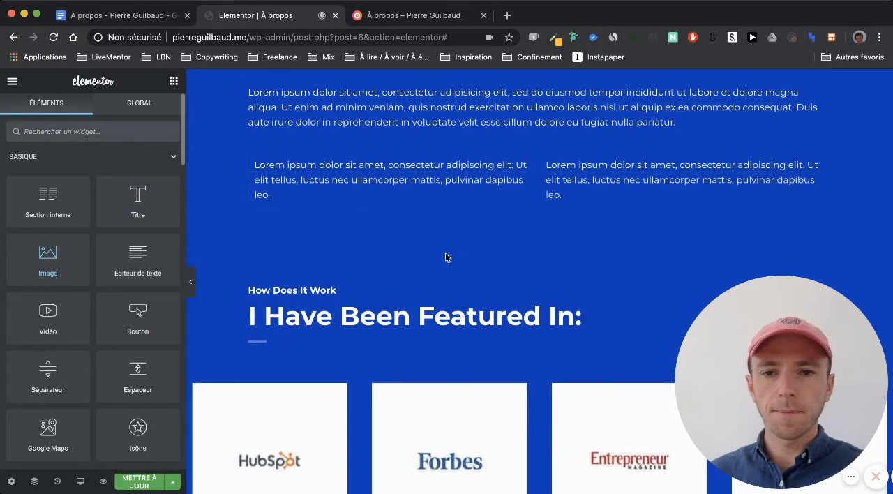
{"action": "left_click_drag", "start_coordinate": [517, 262], "coordinate": [504, 232]}
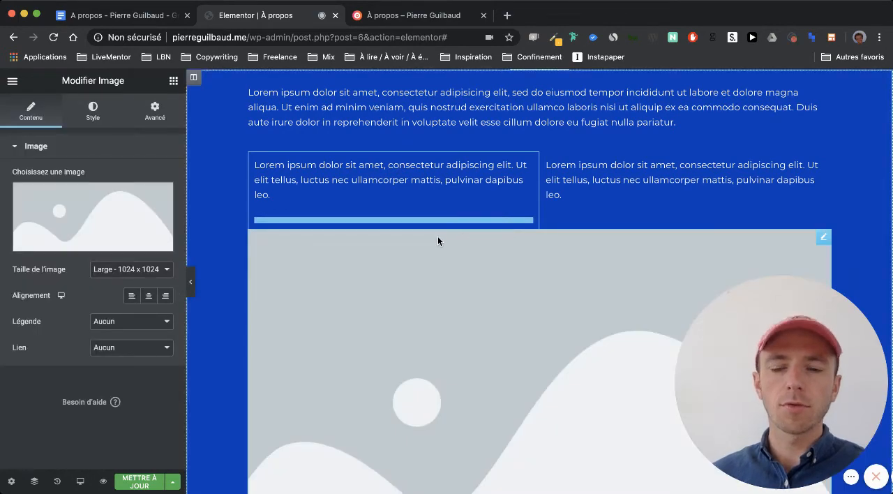
- Delete the section containing the "How Does It Work" heading and the "I Have Been Featured In:" title
{"action": "scroll", "coordinate": [409, 327], "scroll_direction": "down", "scroll_amount": 3}
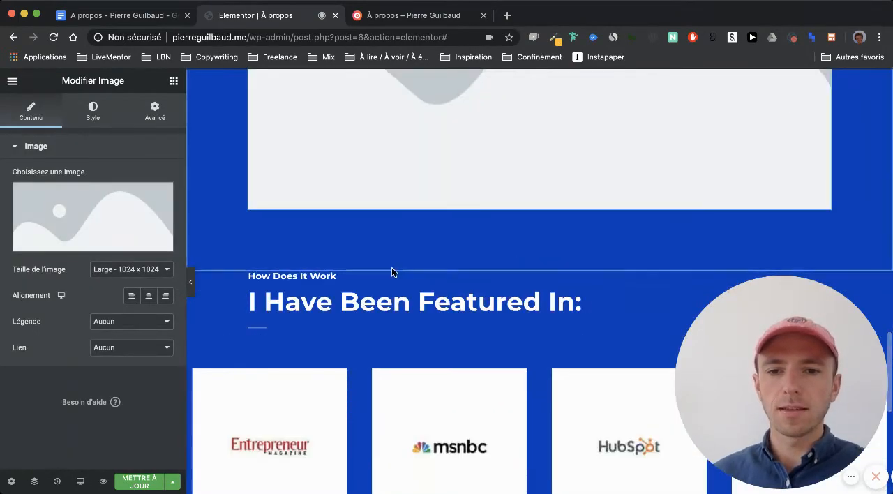
{"action": "left_click", "coordinate": [554, 265]}
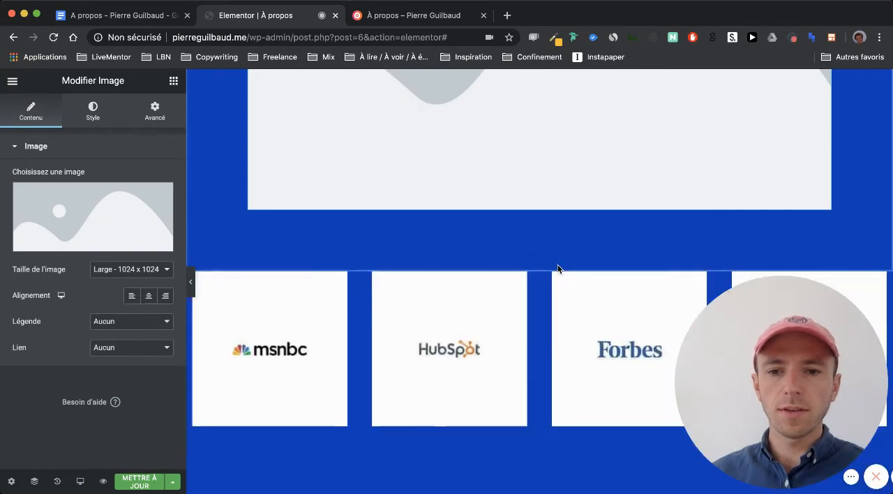
- Delete the section of media logos and read the rest of the Google Docs draft down to the personal projects
{"action": "left_click", "coordinate": [555, 265]}
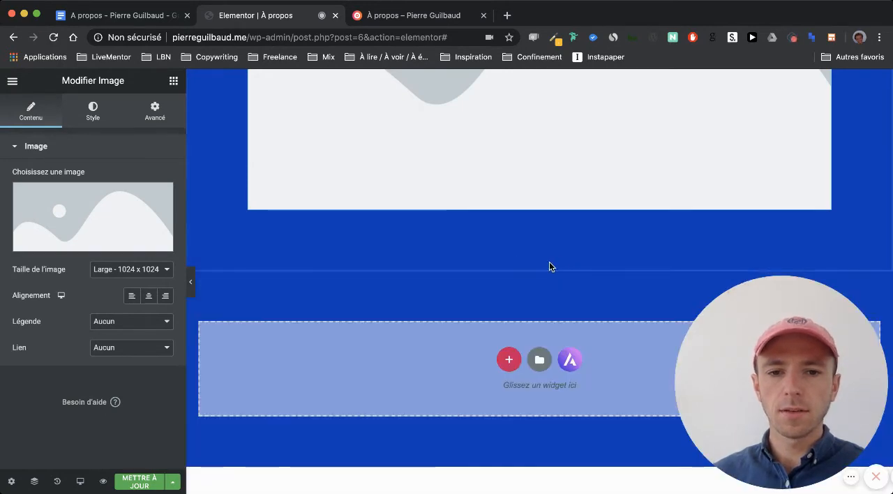
{"action": "left_click", "coordinate": [123, 17]}
{"action": "scroll", "coordinate": [215, 232], "scroll_direction": "down", "scroll_amount": 5}
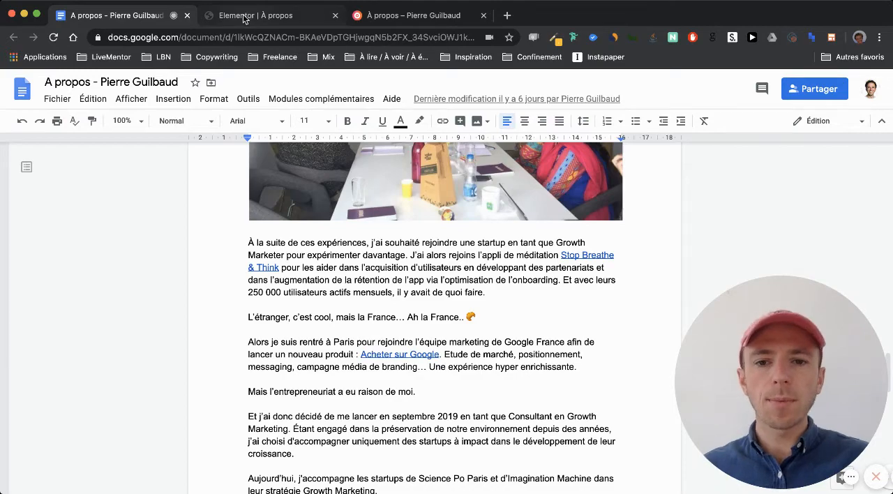
{"action": "scroll", "coordinate": [281, 285], "scroll_direction": "down", "scroll_amount": 4}
{"action": "scroll", "coordinate": [280, 284], "scroll_direction": "up", "scroll_amount": 4}
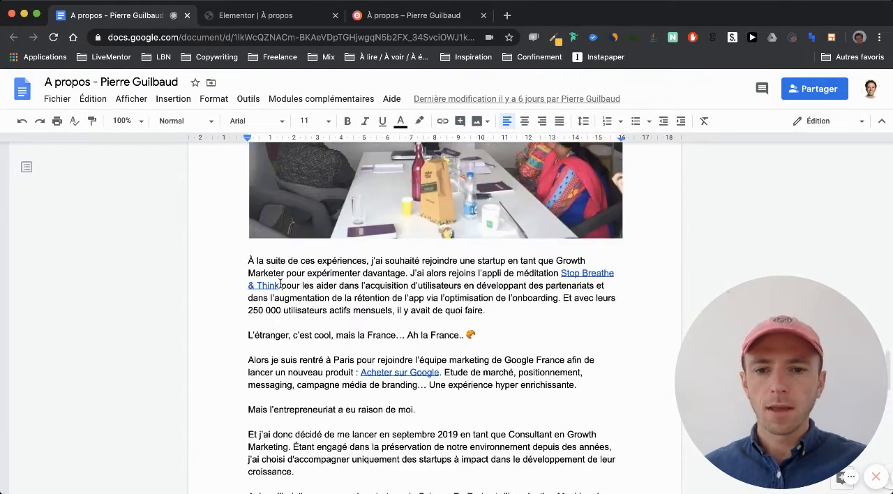
{"action": "scroll", "coordinate": [272, 343], "scroll_direction": "down", "scroll_amount": 5}
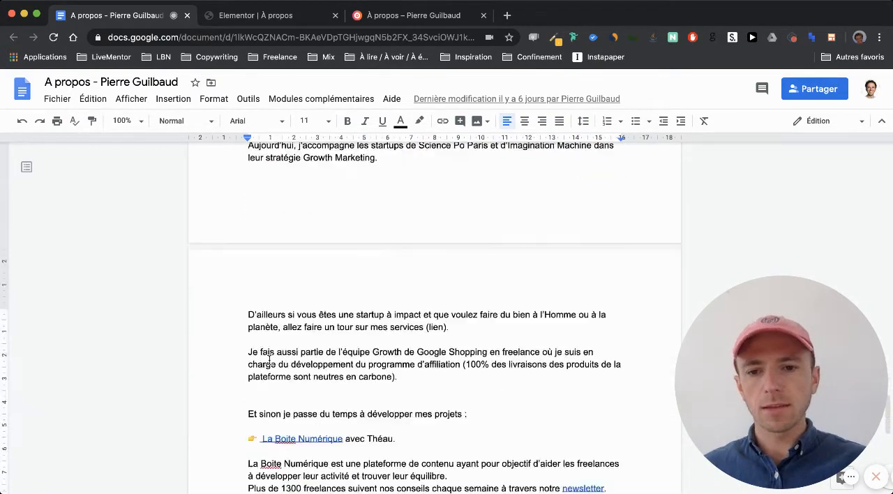
{"action": "scroll", "coordinate": [269, 359], "scroll_direction": "down", "scroll_amount": 3}
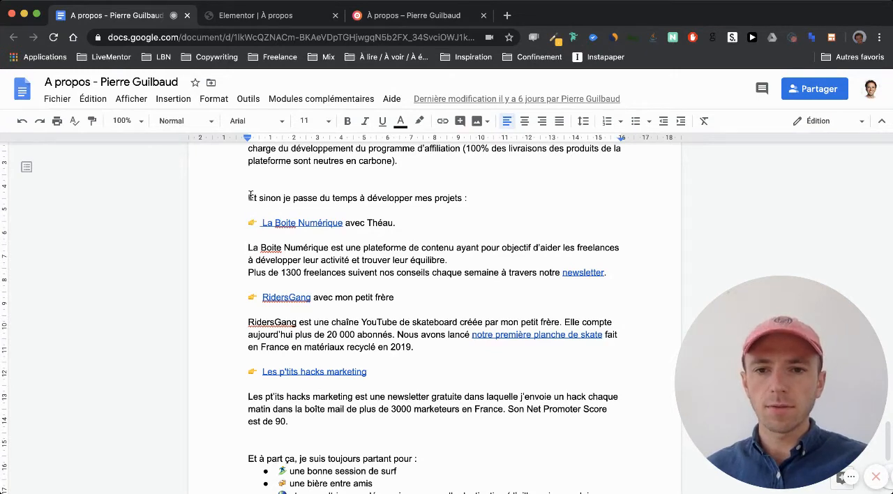
- Back in Elementor, add a single-column section at the end of the page and place a text editor widget in it
{"action": "left_click", "coordinate": [269, 16]}
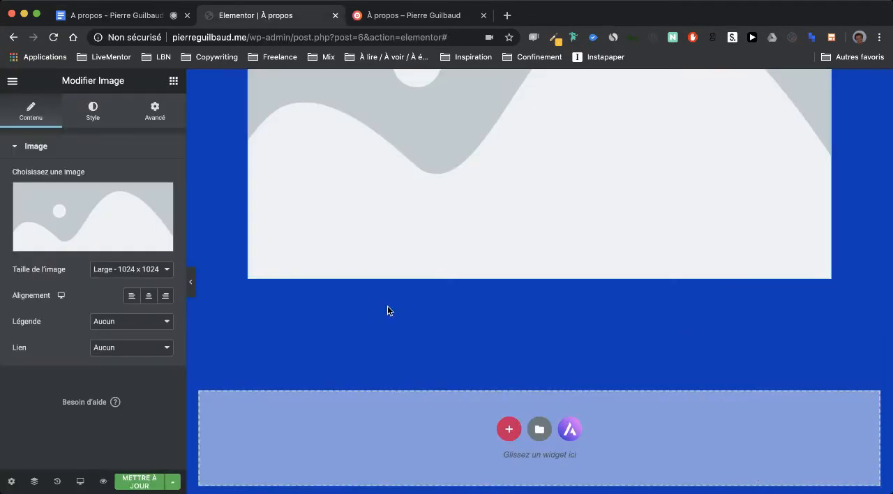
{"action": "scroll", "coordinate": [344, 363], "scroll_direction": "down", "scroll_amount": 2}
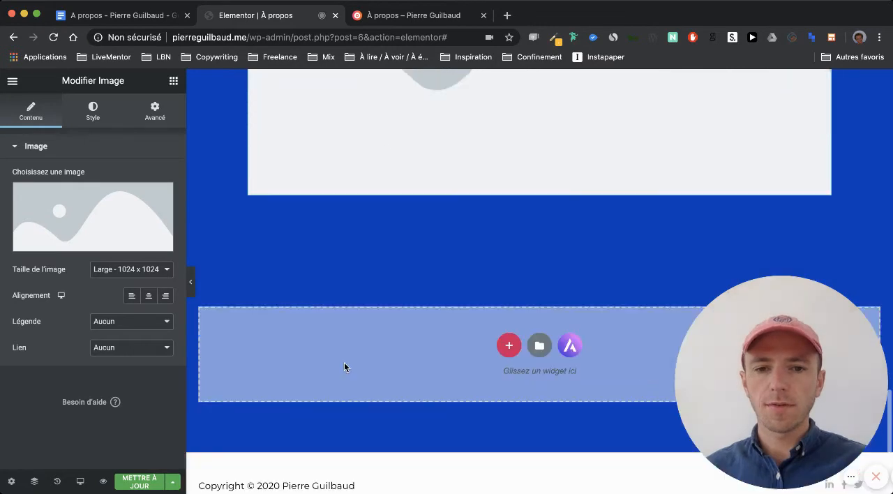
{"action": "left_click", "coordinate": [509, 342]}
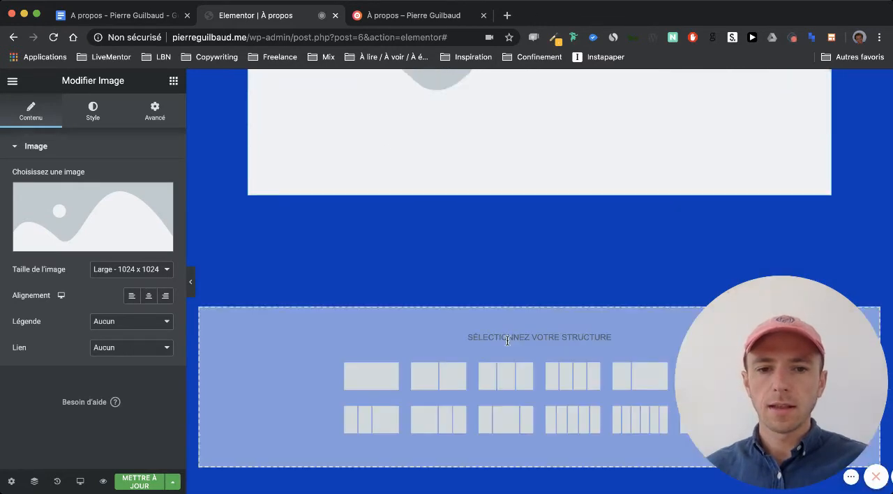
{"action": "left_click", "coordinate": [374, 367]}
{"action": "scroll", "coordinate": [384, 268], "scroll_direction": "down", "scroll_amount": 1}
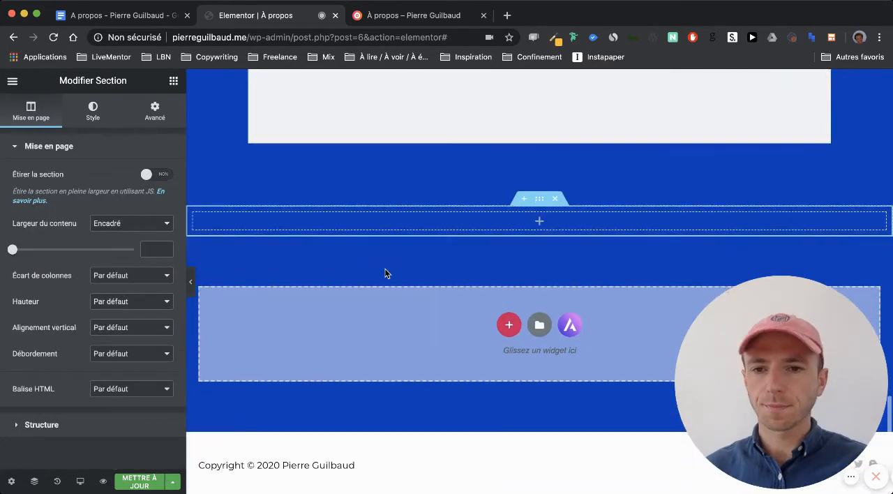
{"action": "left_click", "coordinate": [173, 80]}
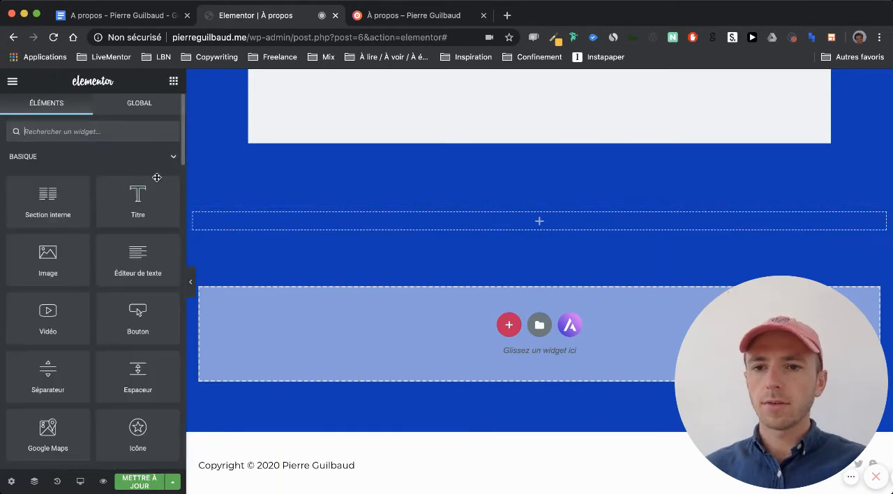
{"action": "left_click_drag", "start_coordinate": [206, 241], "coordinate": [368, 218]}
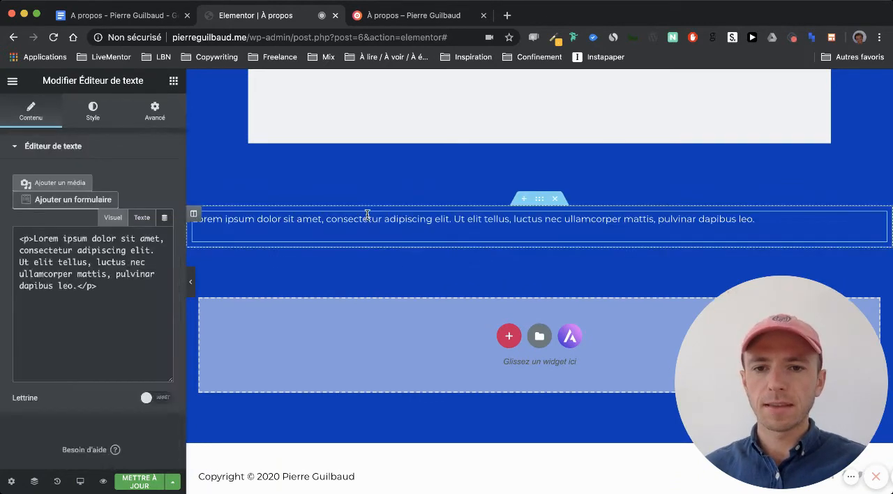
- Insert an inner section beneath the new text and duplicate its first column to get three columns
{"action": "left_click", "coordinate": [174, 81]}
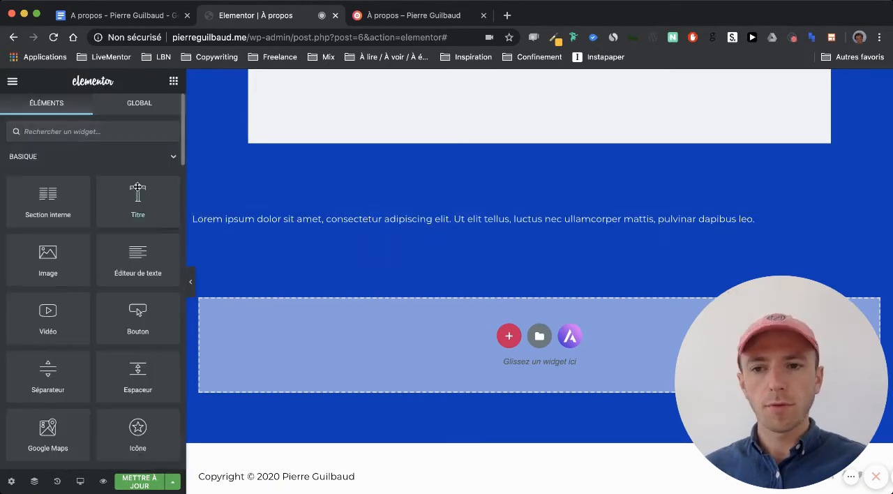
{"action": "left_click_drag", "start_coordinate": [402, 238], "coordinate": [413, 241]}
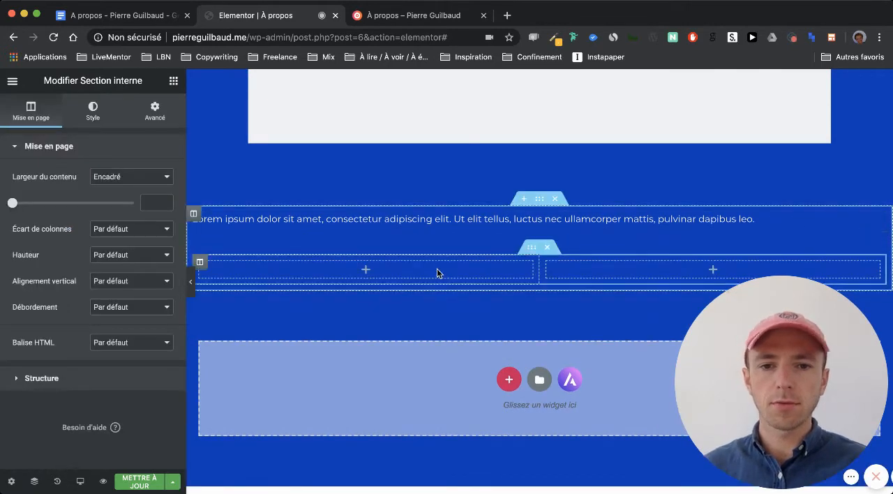
{"action": "right_click", "coordinate": [202, 265]}
{"action": "left_click", "coordinate": [244, 289]}
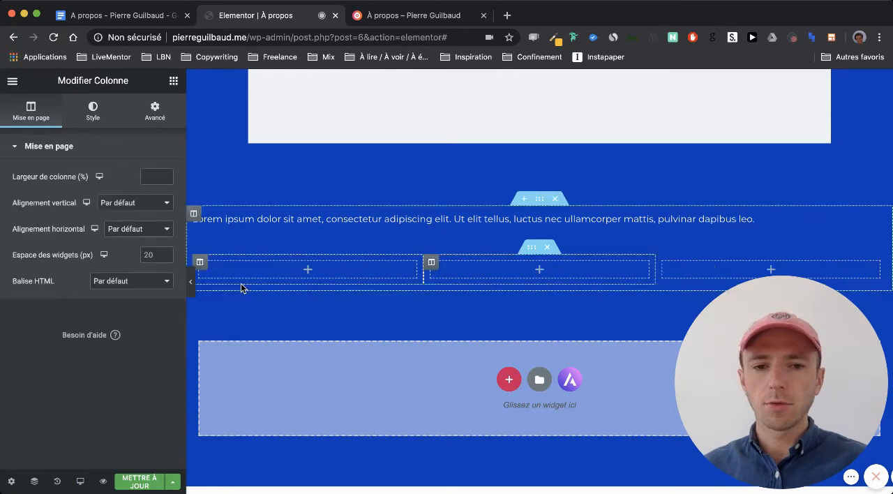
- Add an icon box widget to the first of the three columns
{"action": "left_click", "coordinate": [173, 81]}
{"action": "scroll", "coordinate": [107, 172], "scroll_direction": "down", "scroll_amount": 5}
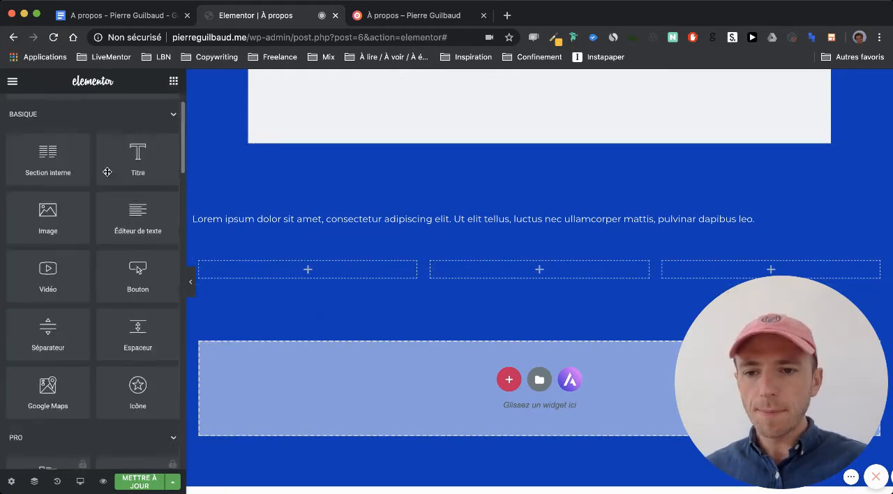
{"action": "scroll", "coordinate": [107, 172], "scroll_direction": "down", "scroll_amount": 1}
{"action": "left_click", "coordinate": [169, 237]}
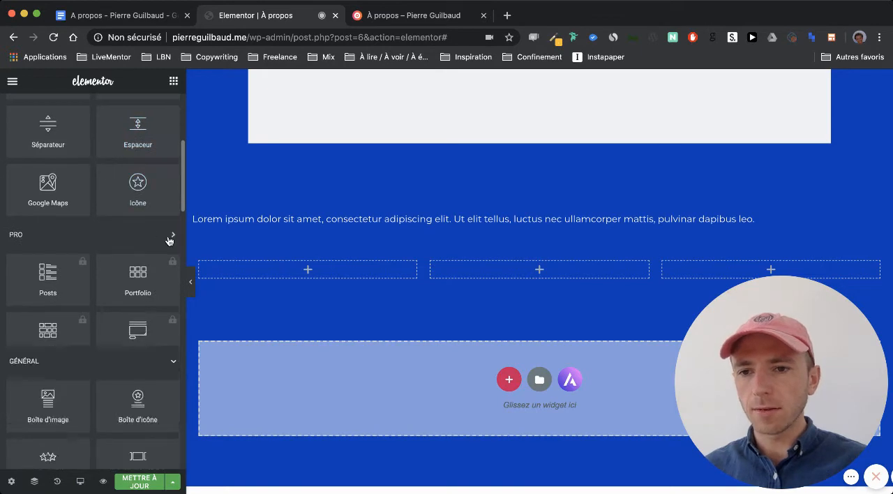
{"action": "scroll", "coordinate": [153, 237], "scroll_direction": "down", "scroll_amount": 3}
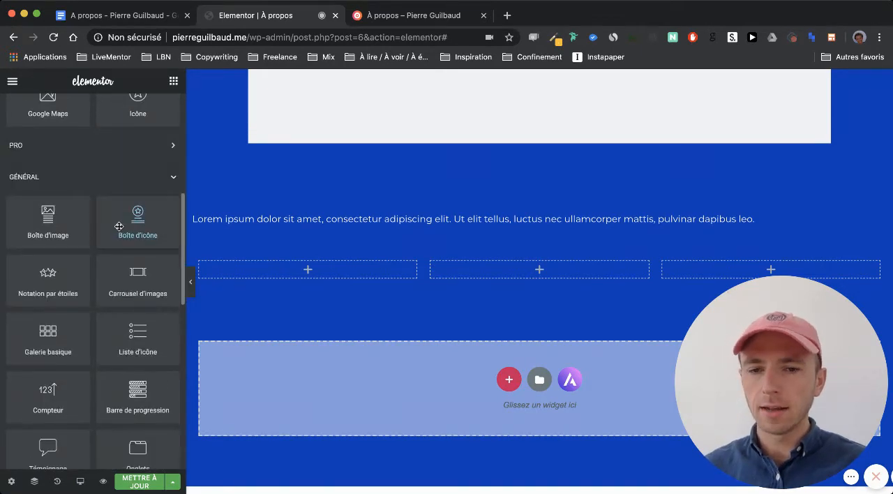
{"action": "left_click_drag", "start_coordinate": [251, 259], "coordinate": [289, 278]}
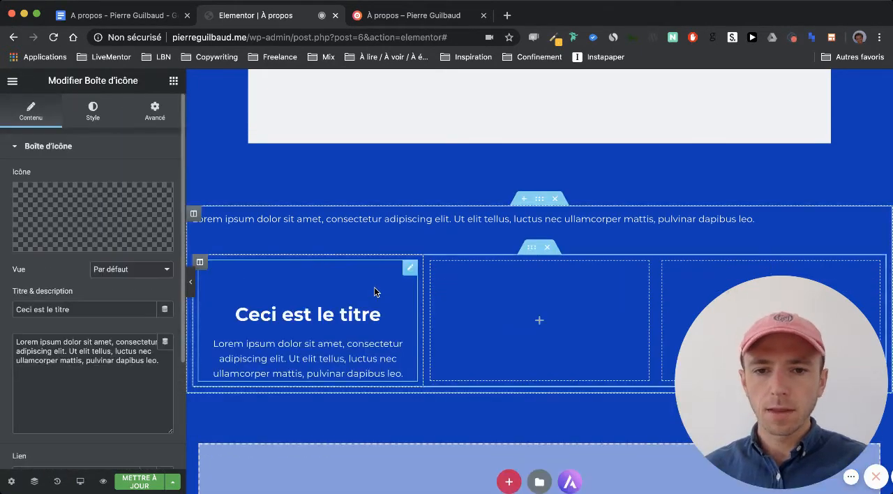
- Copy the icon box and paste it into the second and third columns
{"action": "right_click", "coordinate": [411, 269]}
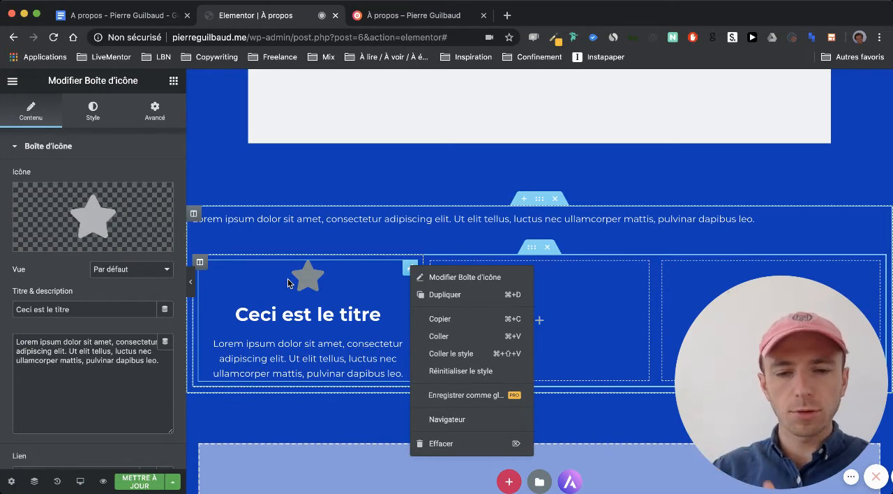
{"action": "left_click", "coordinate": [450, 323]}
{"action": "right_click", "coordinate": [465, 305]}
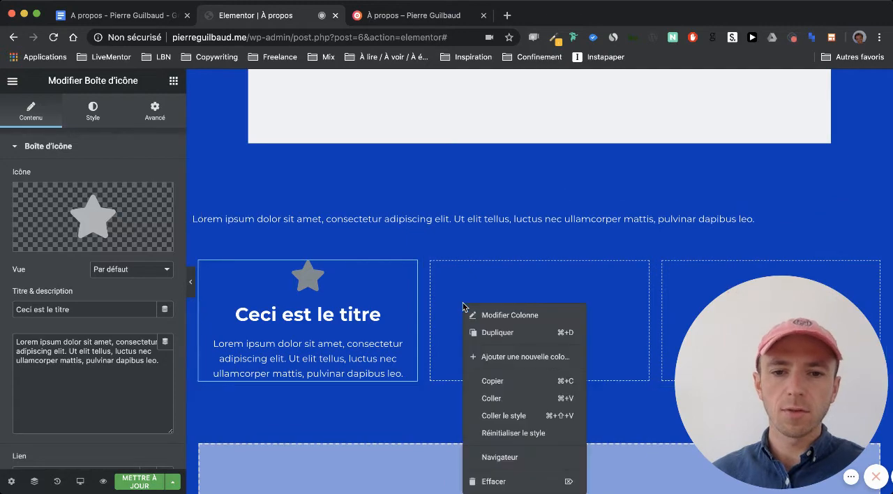
{"action": "left_click", "coordinate": [499, 396]}
{"action": "scroll", "coordinate": [506, 382], "scroll_direction": "down", "scroll_amount": 3}
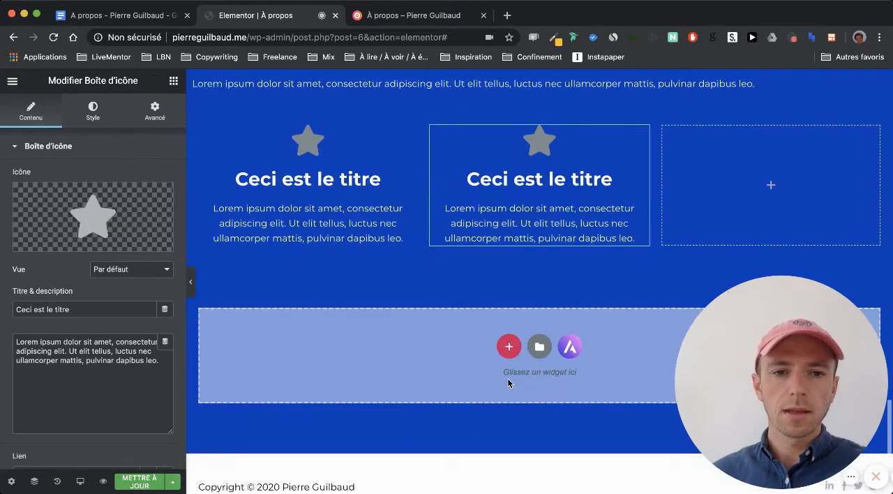
{"action": "right_click", "coordinate": [702, 196]}
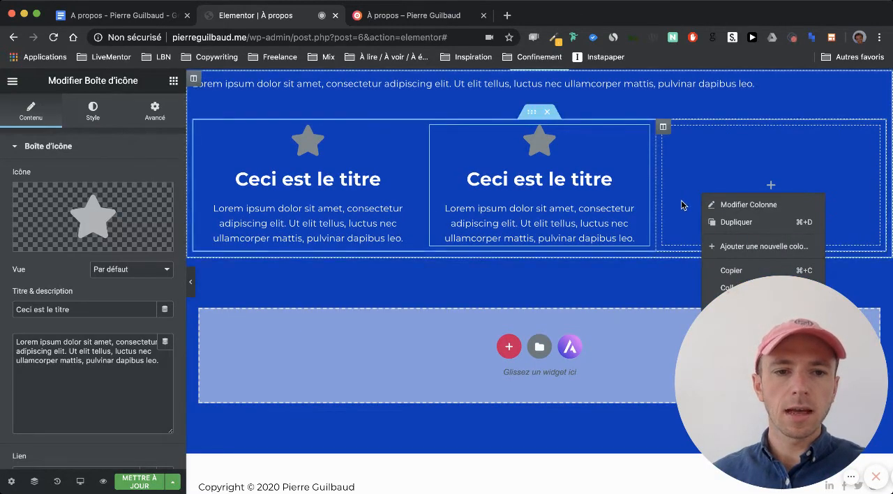
{"action": "left_click", "coordinate": [637, 260]}
{"action": "scroll", "coordinate": [637, 259], "scroll_direction": "down", "scroll_amount": 1}
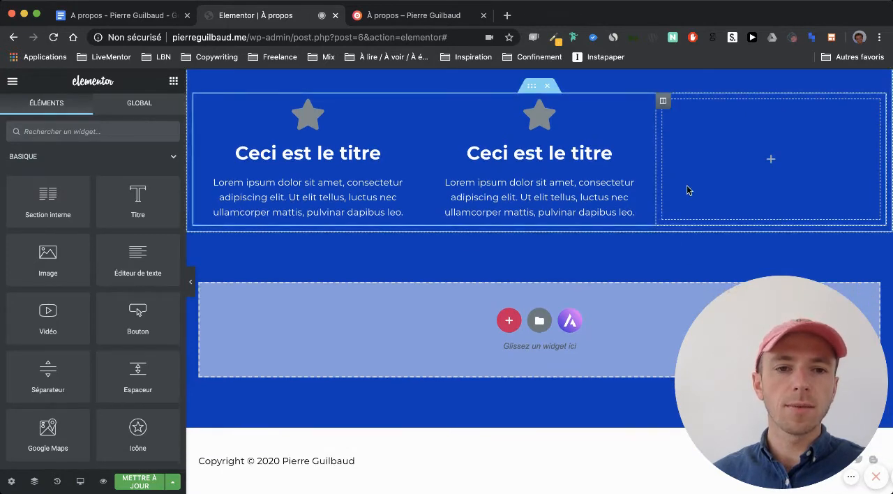
{"action": "right_click", "coordinate": [688, 144]}
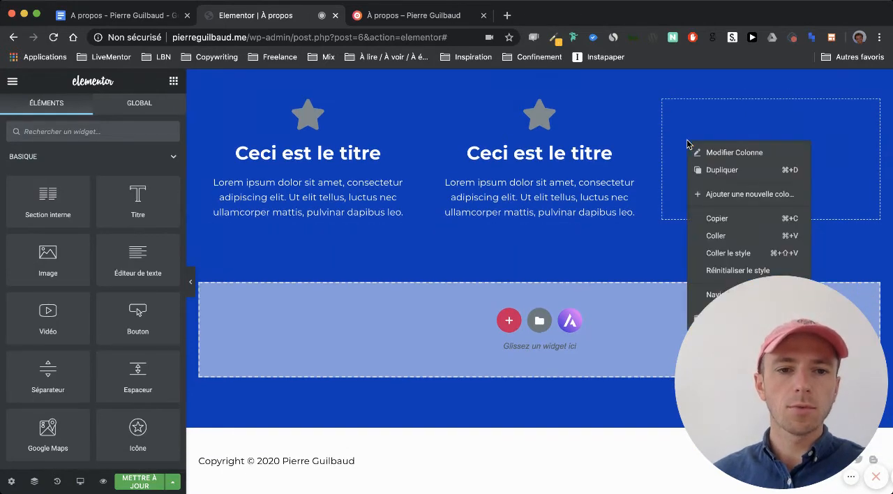
{"action": "left_click", "coordinate": [716, 239]}
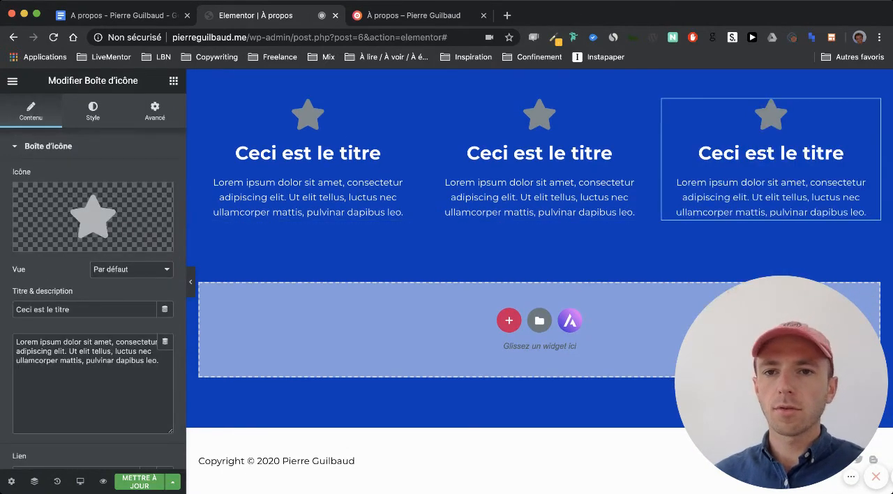
- Check the end of the Google Docs draft and add a single-column section with a text editor widget below the icon boxes in Elementor
{"action": "left_click", "coordinate": [138, 17]}
{"action": "scroll", "coordinate": [327, 238], "scroll_direction": "down", "scroll_amount": 5}
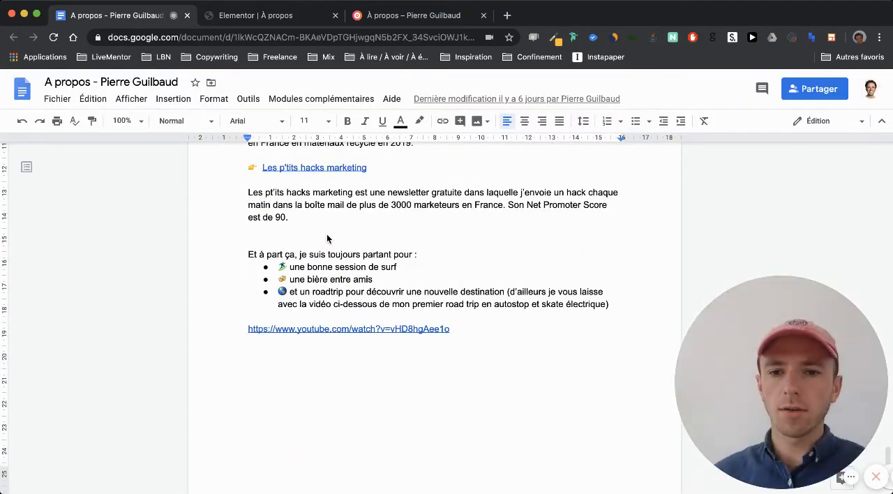
{"action": "left_click", "coordinate": [272, 21]}
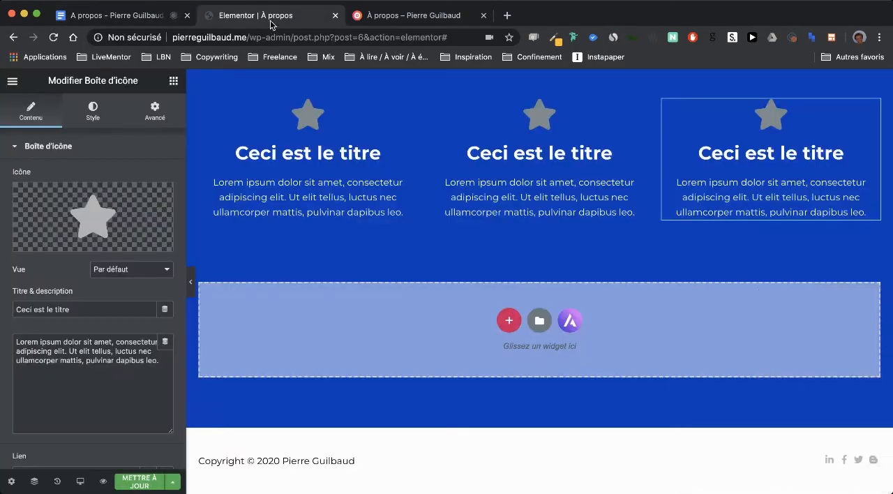
{"action": "scroll", "coordinate": [362, 266], "scroll_direction": "up", "scroll_amount": 2}
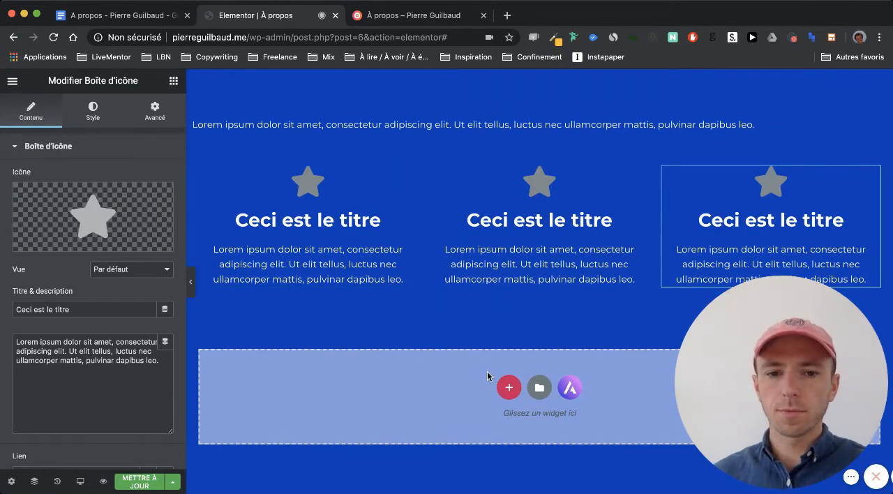
{"action": "left_click", "coordinate": [510, 384]}
{"action": "left_click", "coordinate": [356, 408]}
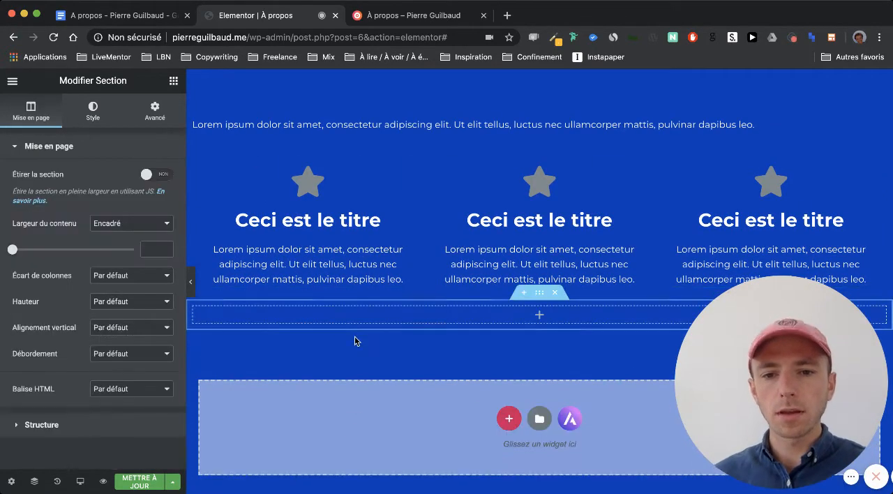
{"action": "left_click", "coordinate": [173, 80]}
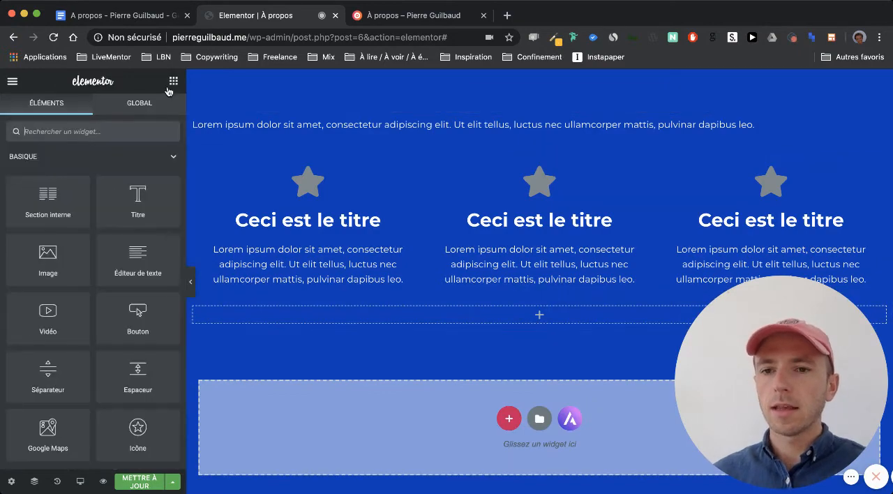
{"action": "left_click_drag", "start_coordinate": [145, 262], "coordinate": [386, 319]}
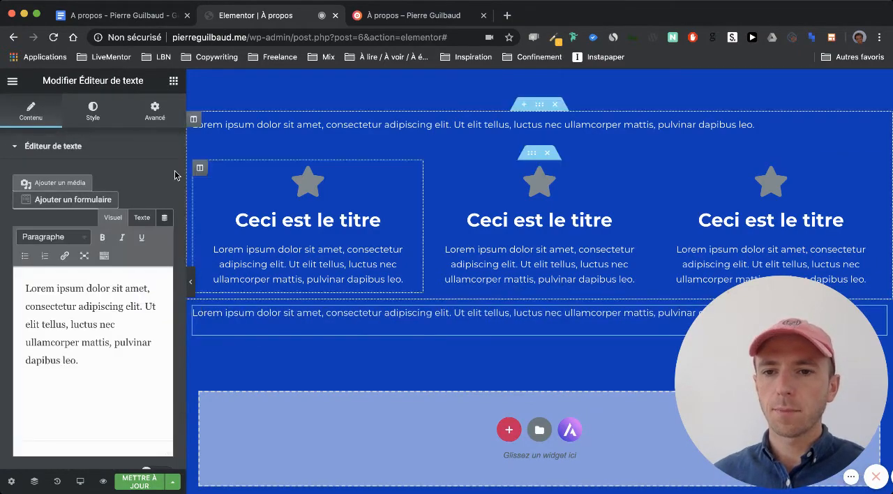
- Add a video widget beneath the last text editor, update the page, and look back over its sections
{"action": "left_click", "coordinate": [173, 80]}
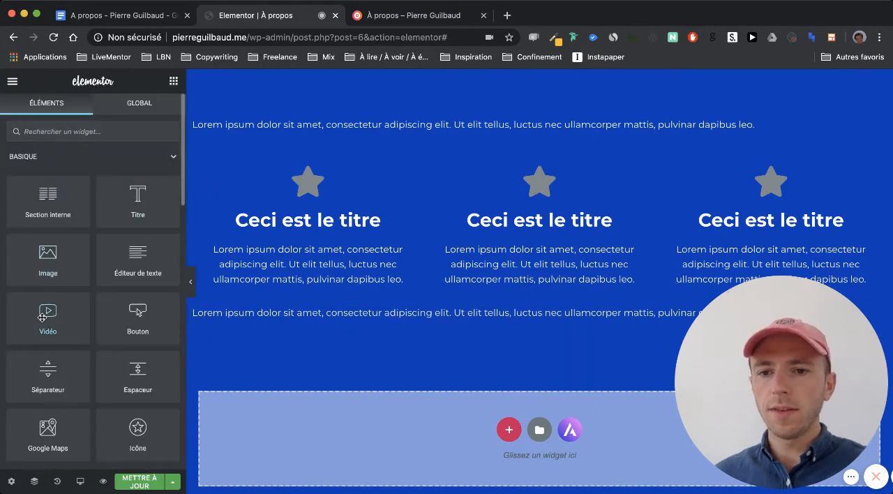
{"action": "left_click_drag", "start_coordinate": [47, 316], "coordinate": [285, 323]}
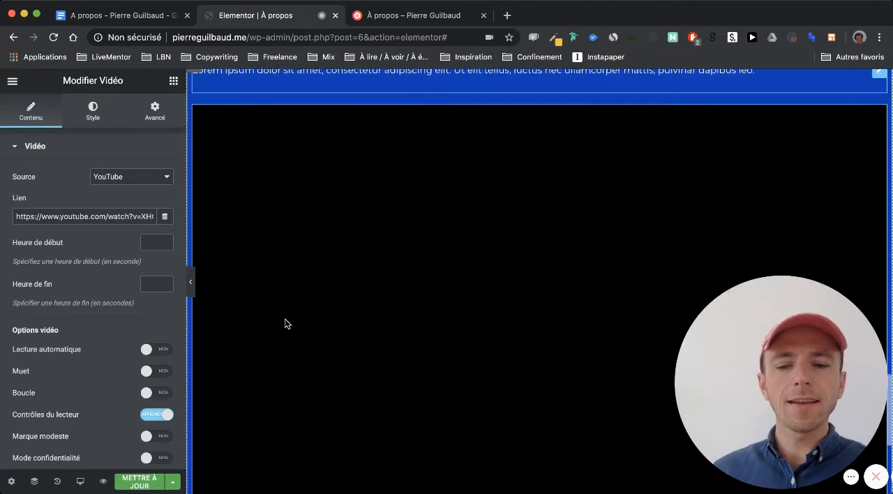
{"action": "scroll", "coordinate": [285, 323], "scroll_direction": "down", "scroll_amount": 4}
{"action": "left_click", "coordinate": [147, 480]}
{"action": "scroll", "coordinate": [247, 241], "scroll_direction": "up", "scroll_amount": 1}
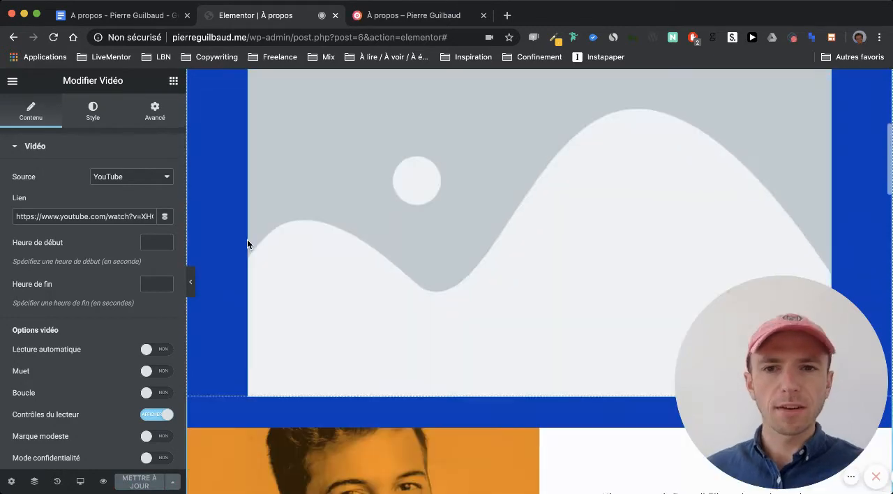
{"action": "scroll", "coordinate": [247, 239], "scroll_direction": "down", "scroll_amount": 5}
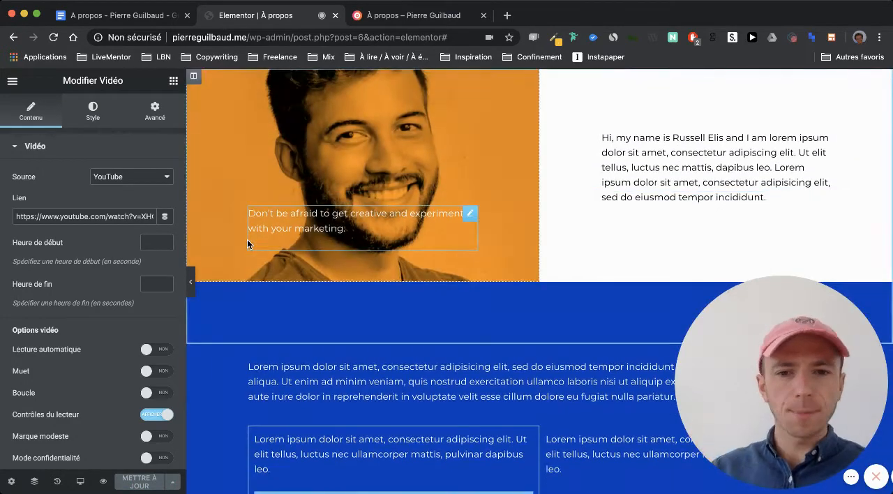
- Review the restructured page's sections from the video back up to the À propos heading, with the widget library displayed
{"action": "scroll", "coordinate": [247, 242], "scroll_direction": "down", "scroll_amount": 10}
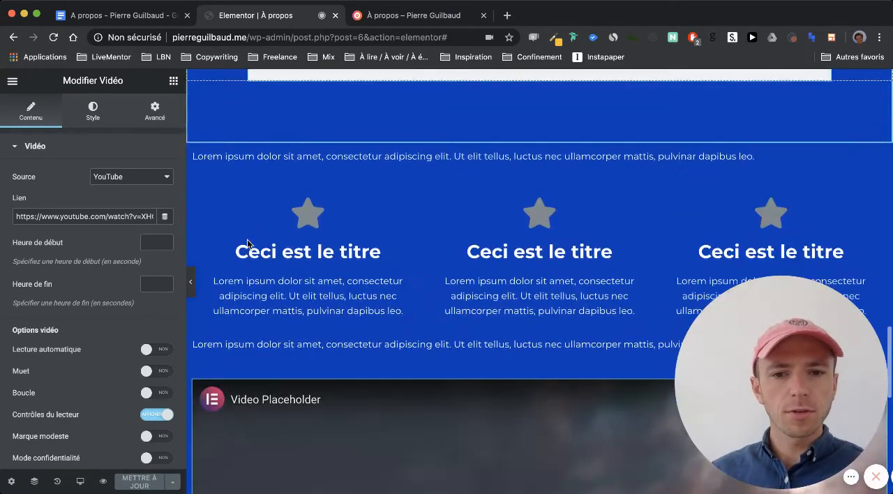
{"action": "scroll", "coordinate": [247, 243], "scroll_direction": "down", "scroll_amount": 5}
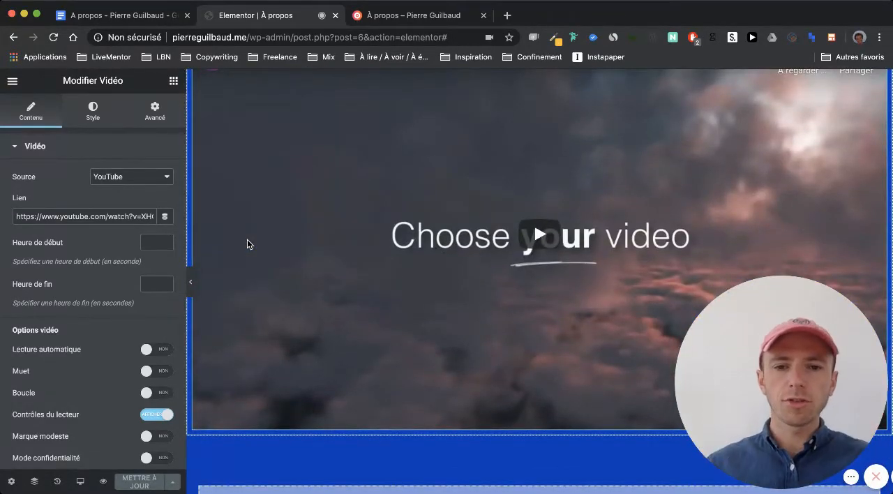
{"action": "scroll", "coordinate": [247, 243], "scroll_direction": "up", "scroll_amount": 4}
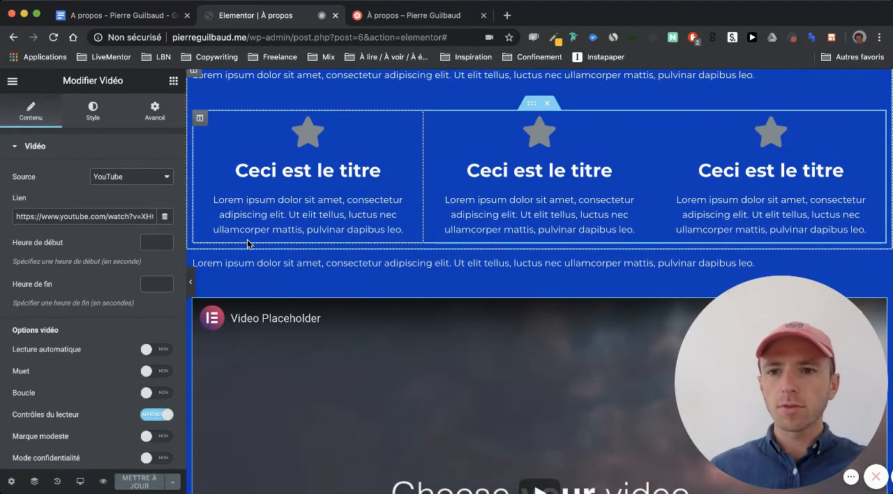
{"action": "left_click", "coordinate": [173, 81]}
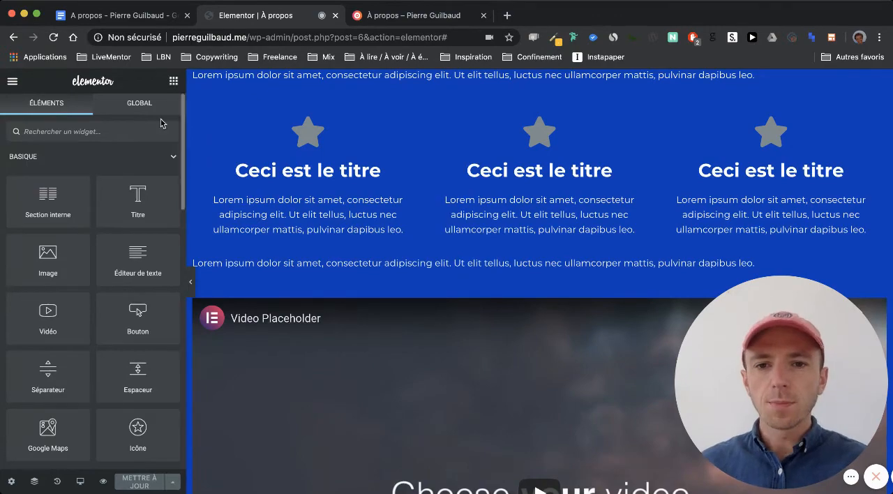
{"action": "scroll", "coordinate": [303, 175], "scroll_direction": "down", "scroll_amount": 10}
{"action": "scroll", "coordinate": [303, 177], "scroll_direction": "up", "scroll_amount": 3}
{"action": "scroll", "coordinate": [302, 174], "scroll_direction": "up", "scroll_amount": 15}
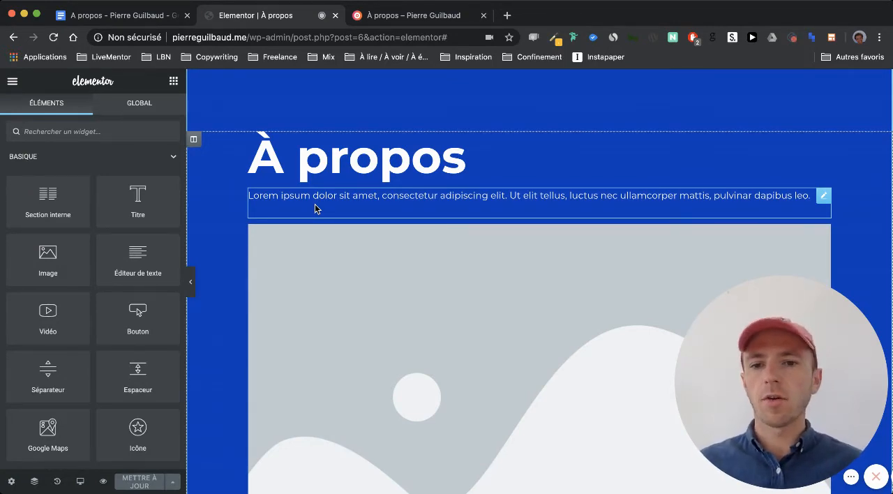
{"action": "scroll", "coordinate": [315, 203], "scroll_direction": "down", "scroll_amount": 5}
{"action": "scroll", "coordinate": [328, 207], "scroll_direction": "up", "scroll_amount": 4}
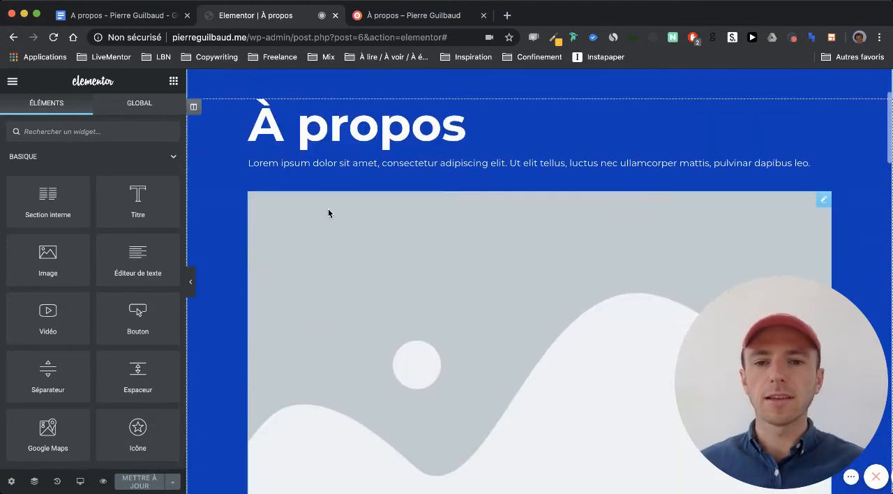
{"action": "scroll", "coordinate": [328, 213], "scroll_direction": "up", "scroll_amount": 2}
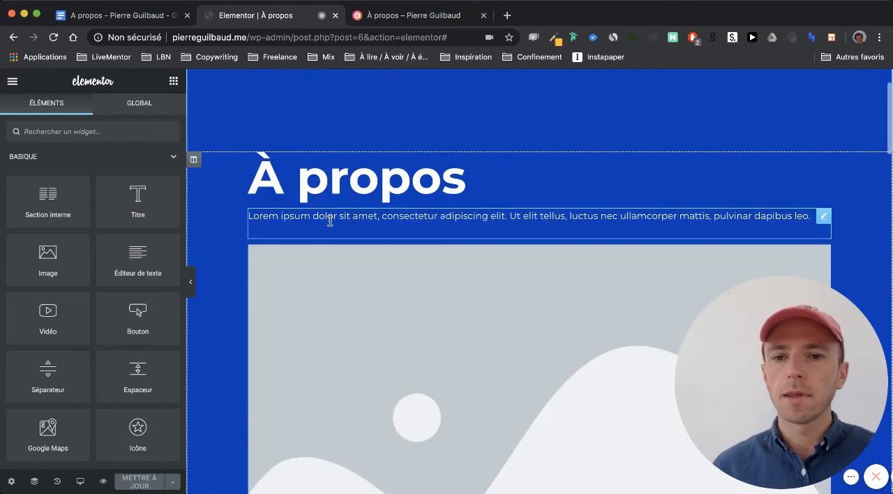
- Copy the introduction in the Google Docs draft, from "Hello 👋" through "Jeunes et Insouciants."
{"action": "left_click", "coordinate": [137, 14]}
{"action": "scroll", "coordinate": [303, 304], "scroll_direction": "up", "scroll_amount": 10}
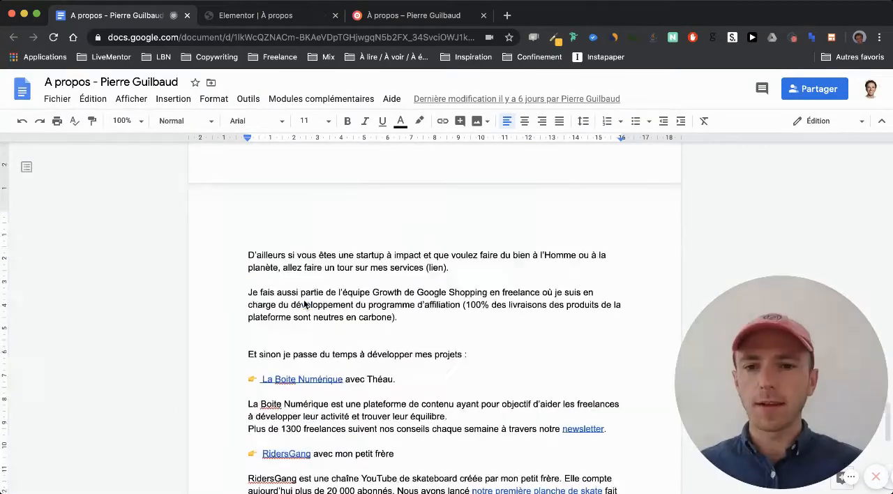
{"action": "scroll", "coordinate": [303, 304], "scroll_direction": "up", "scroll_amount": 15}
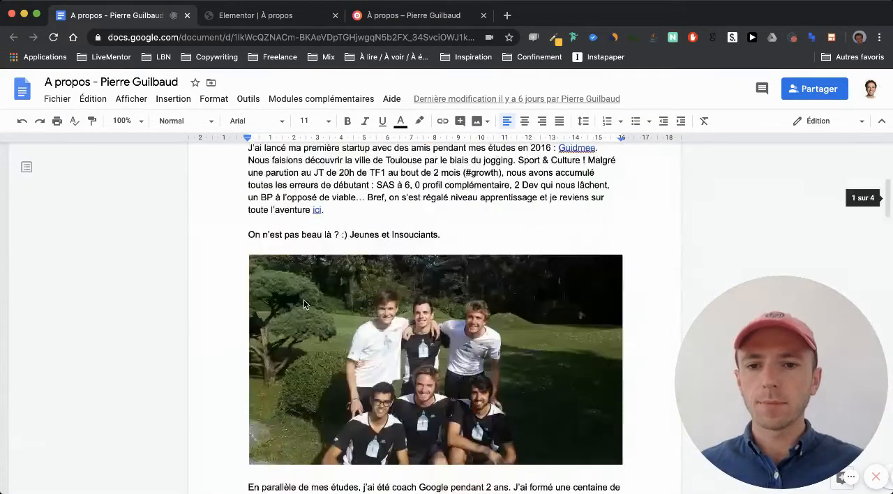
{"action": "scroll", "coordinate": [303, 299], "scroll_direction": "down", "scroll_amount": 5}
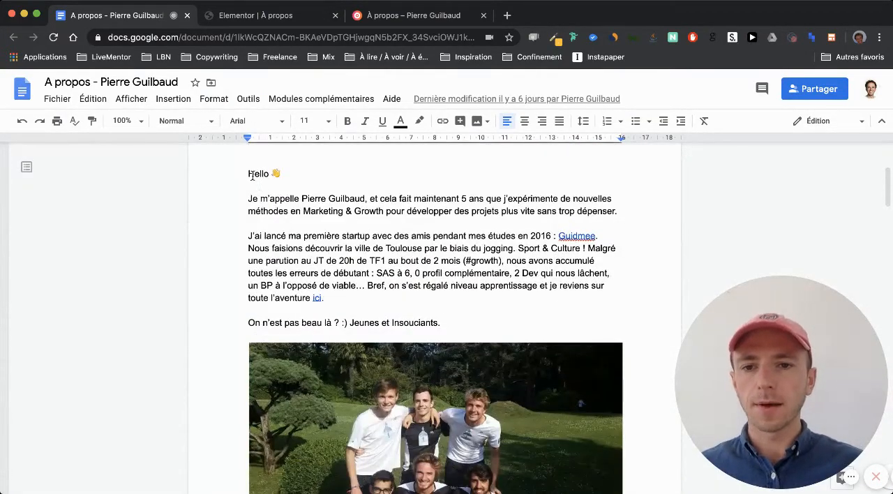
{"action": "left_click_drag", "start_coordinate": [242, 175], "coordinate": [442, 325]}
{"action": "key", "text": "super+c"}
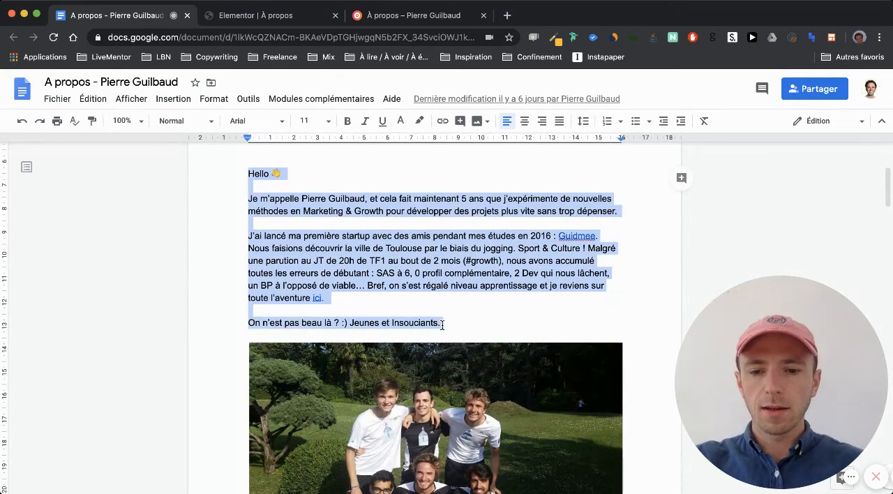
- In Elementor, replace the placeholder text under the À propos heading with the copied introduction as plain text, and restore its paragraph breaks in the visual view
{"action": "left_click", "coordinate": [279, 17]}
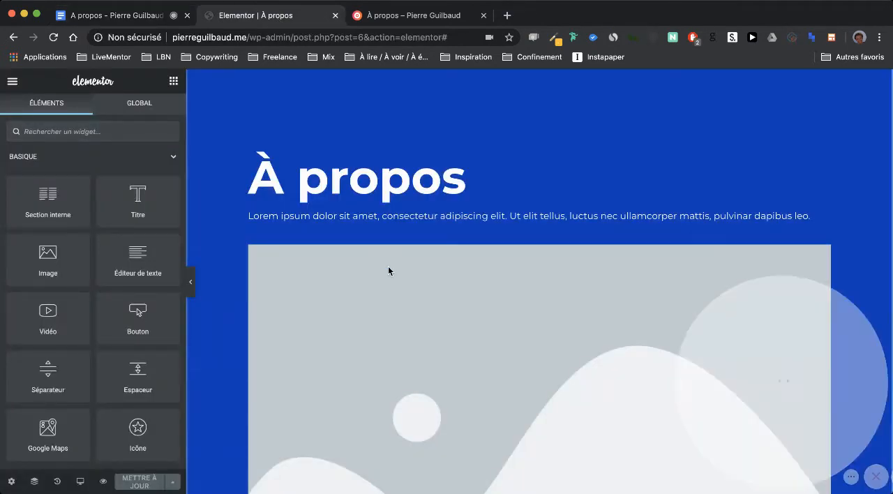
{"action": "left_click", "coordinate": [349, 218]}
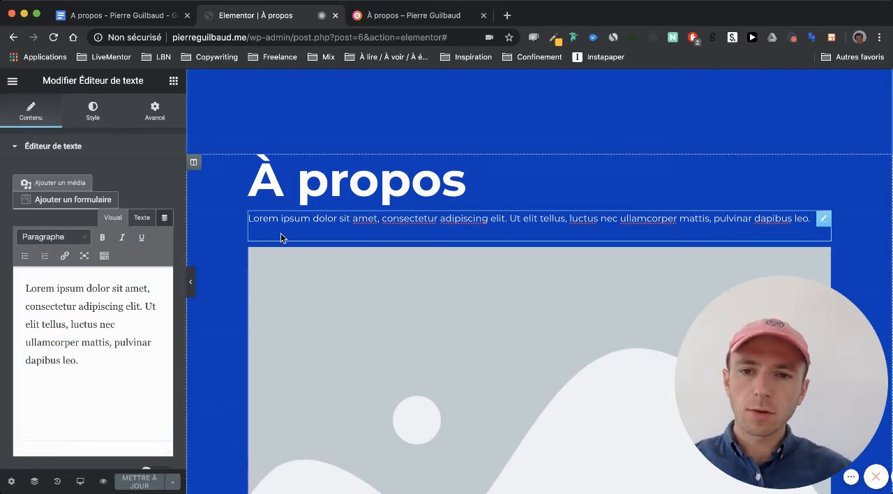
{"action": "left_click", "coordinate": [142, 218]}
{"action": "left_click_drag", "start_coordinate": [102, 336], "coordinate": [8, 279]}
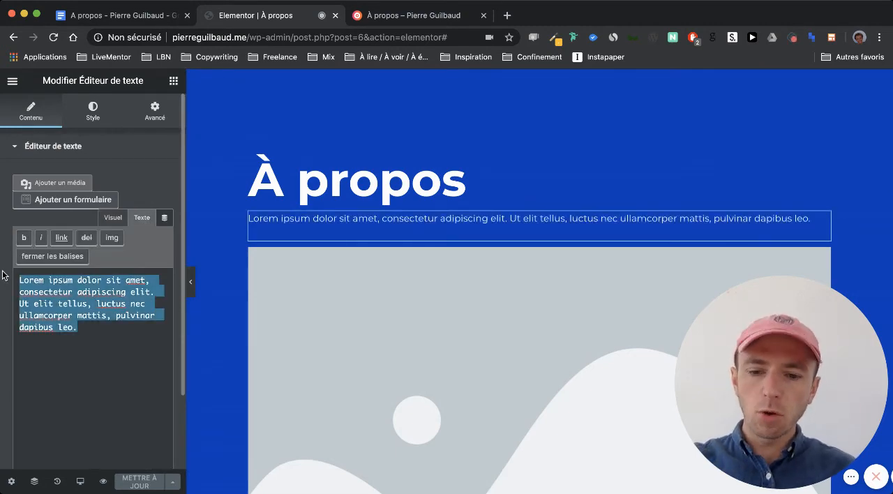
{"action": "key", "text": "super+v"}
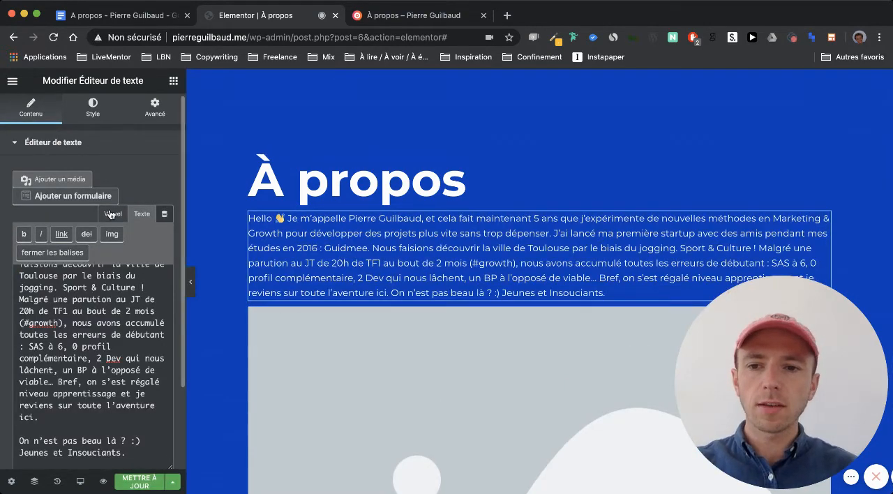
{"action": "left_click", "coordinate": [112, 214]}
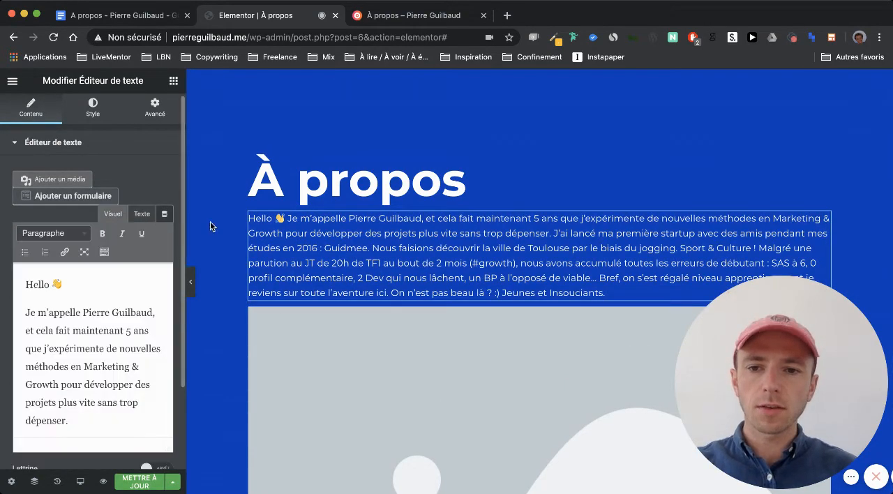
{"action": "left_click", "coordinate": [85, 299]}
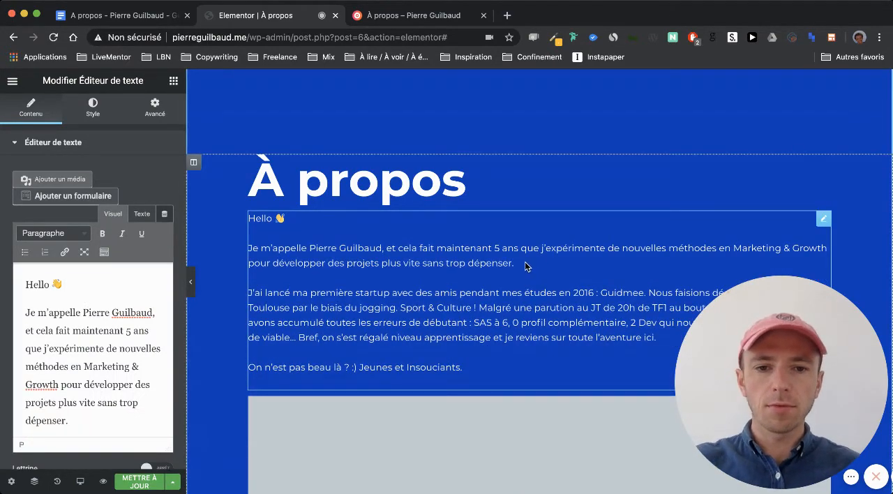
- Try editing directly on the page by adding a few characters after "dépenser." and deleting them
{"action": "type", "text": "o"}
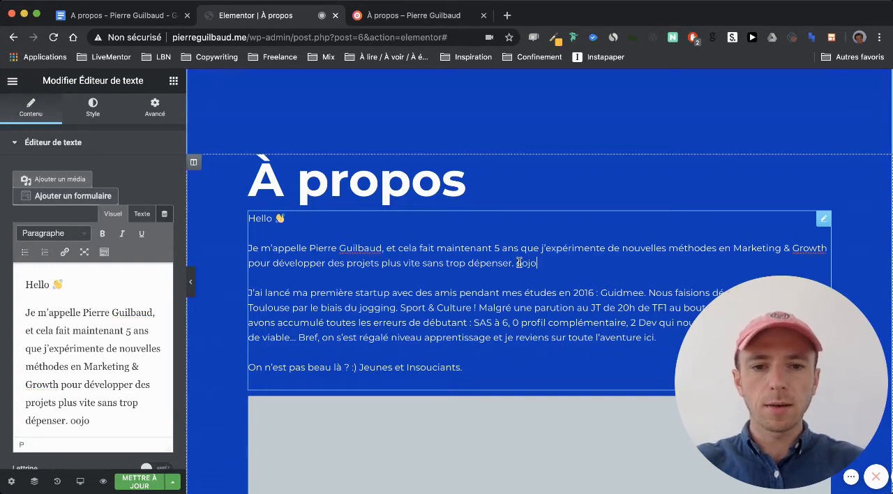
{"action": "key", "text": "BackSpace"}
{"action": "key", "text": "BackSpace"}
{"action": "key", "text": "BackSpace"}
{"action": "key", "text": "BackSpace"}
{"action": "key", "text": "BackSpace"}
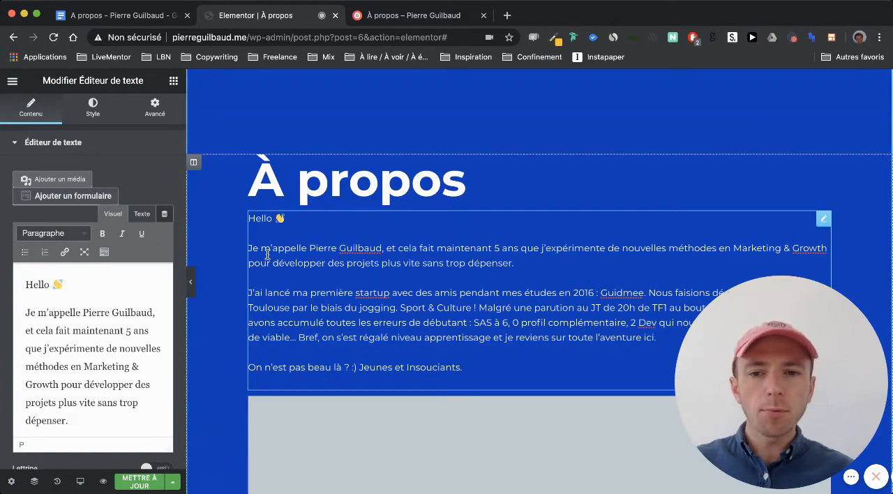
- Compare the introduction's code view with its visual view in the text editor widget
{"action": "scroll", "coordinate": [267, 254], "scroll_direction": "down", "scroll_amount": 1}
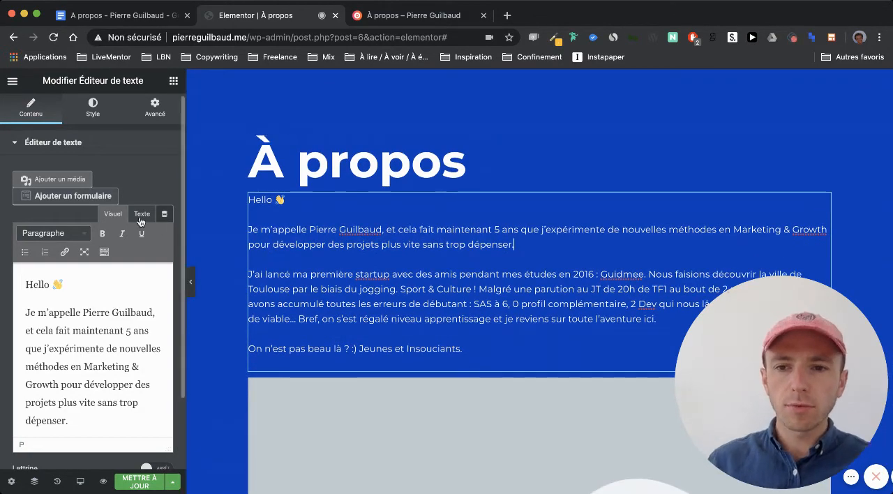
{"action": "left_click", "coordinate": [141, 217]}
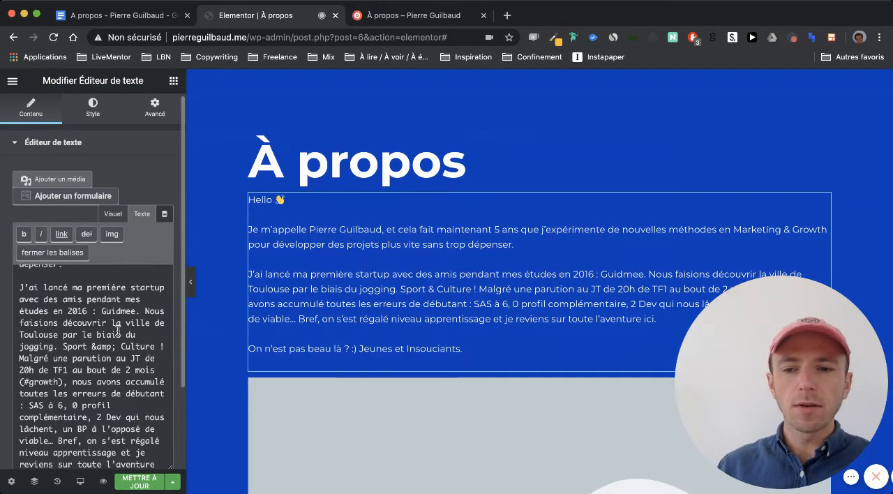
{"action": "scroll", "coordinate": [118, 330], "scroll_direction": "down", "scroll_amount": 5}
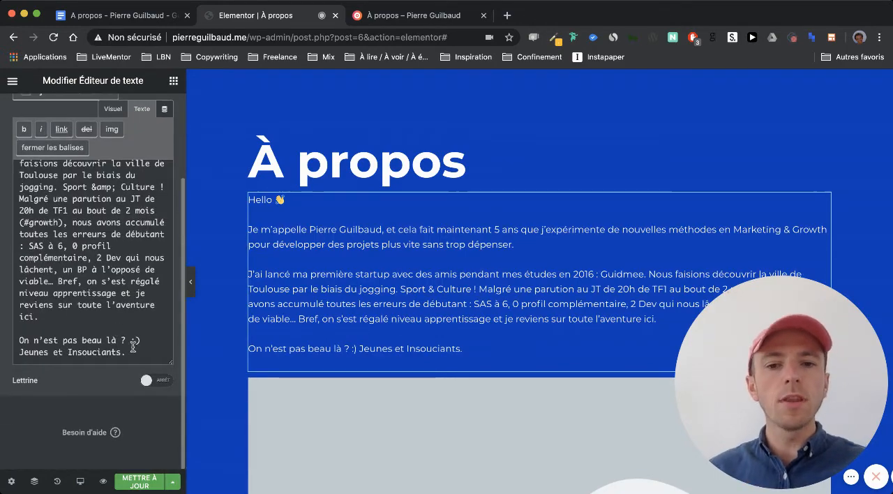
{"action": "scroll", "coordinate": [132, 347], "scroll_direction": "up", "scroll_amount": 8}
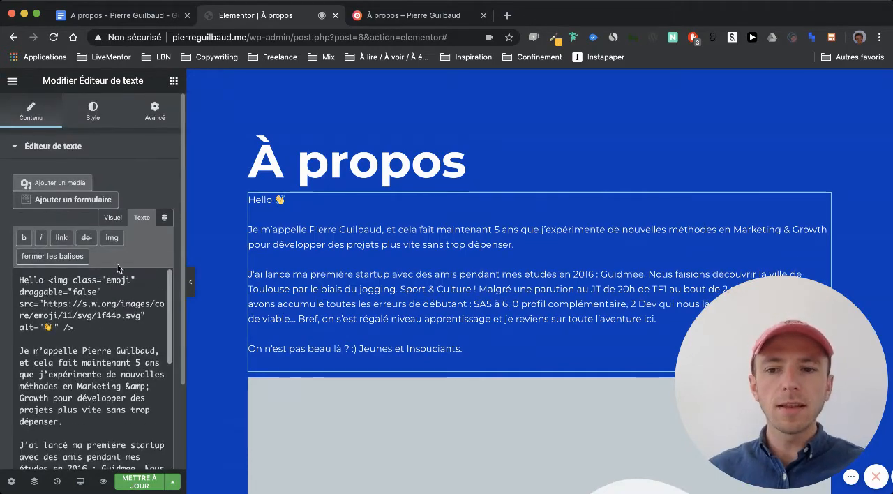
{"action": "left_click", "coordinate": [109, 220]}
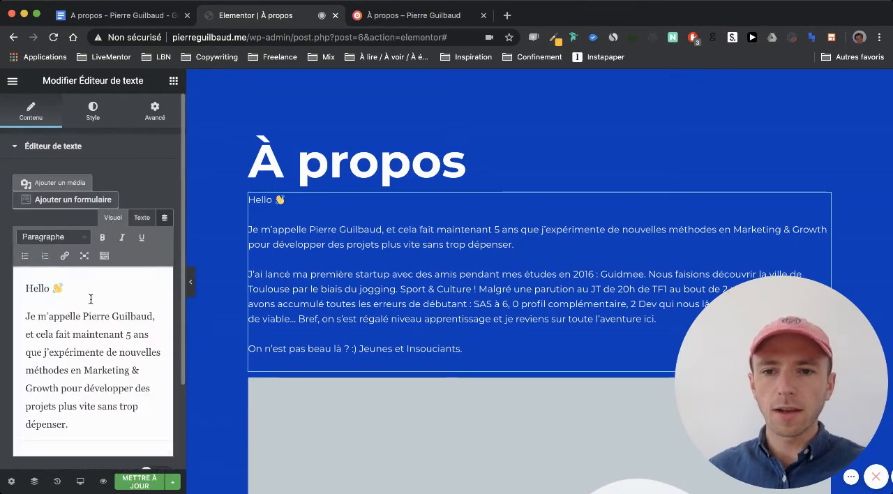
{"action": "scroll", "coordinate": [90, 295], "scroll_direction": "down", "scroll_amount": 2}
{"action": "scroll", "coordinate": [90, 296], "scroll_direction": "up", "scroll_amount": 3}
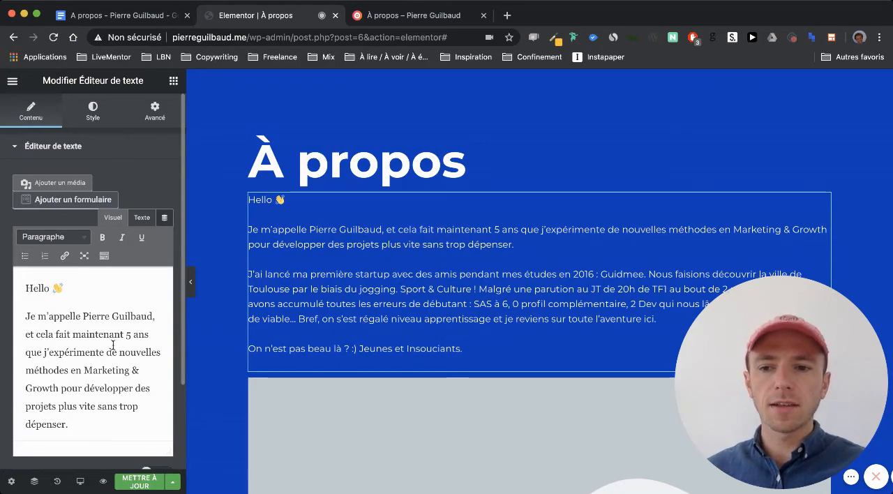
- Replace the introduction's whole code with the copied plain text again and return to the visual view
{"action": "left_click", "coordinate": [140, 218]}
{"action": "scroll", "coordinate": [110, 391], "scroll_direction": "down", "scroll_amount": 5}
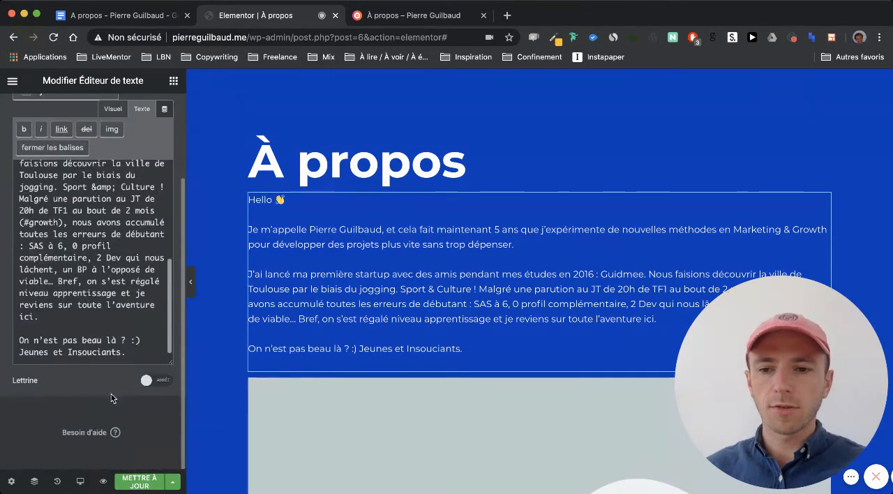
{"action": "left_click_drag", "start_coordinate": [135, 351], "coordinate": [12, 94]}
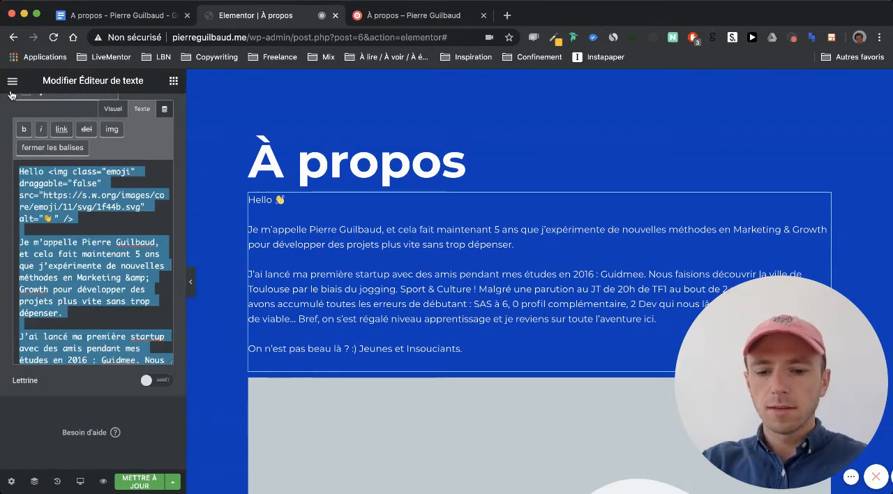
{"action": "key", "text": "super+v"}
{"action": "scroll", "coordinate": [53, 267], "scroll_direction": "up", "scroll_amount": 1}
{"action": "scroll", "coordinate": [54, 267], "scroll_direction": "up", "scroll_amount": 5}
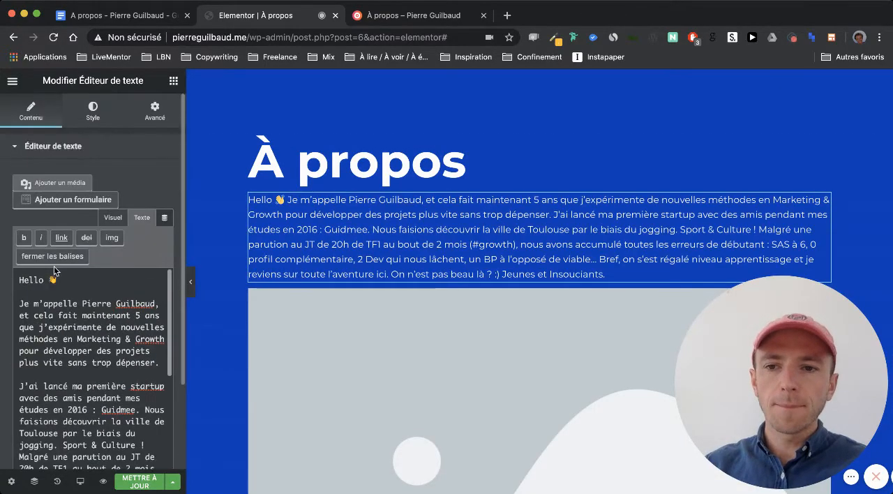
{"action": "left_click", "coordinate": [112, 219]}
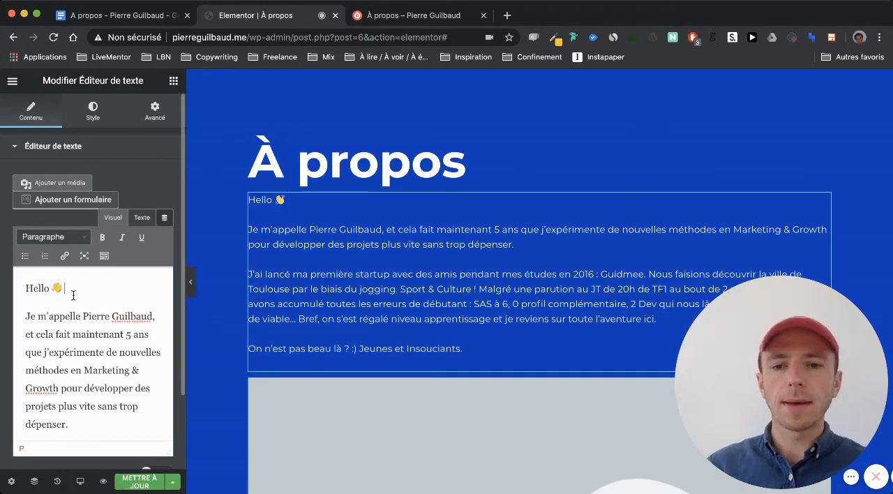
- Open the media picker for the placeholder image under the introduction and upload the three photos, including Numa2.jpeg and Guidmee.jpg
{"action": "scroll", "coordinate": [252, 312], "scroll_direction": "down", "scroll_amount": 3}
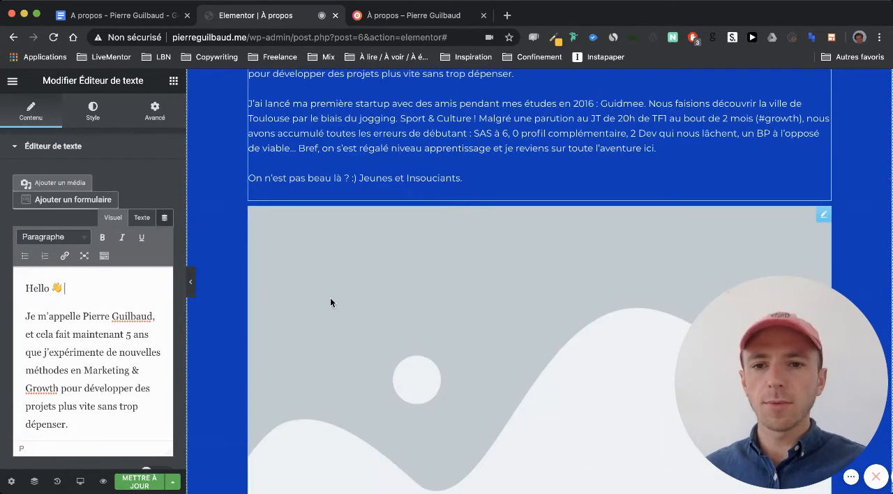
{"action": "scroll", "coordinate": [330, 297], "scroll_direction": "down", "scroll_amount": 5}
{"action": "left_click", "coordinate": [358, 268]}
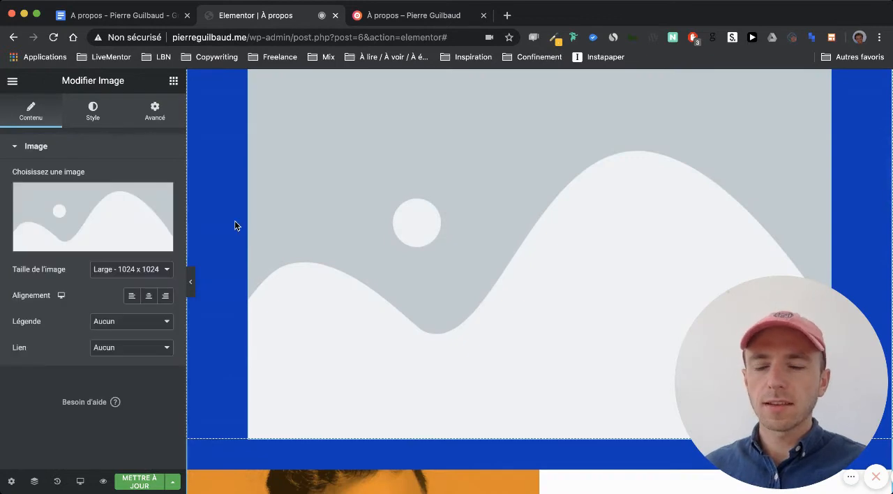
{"action": "left_click", "coordinate": [88, 213]}
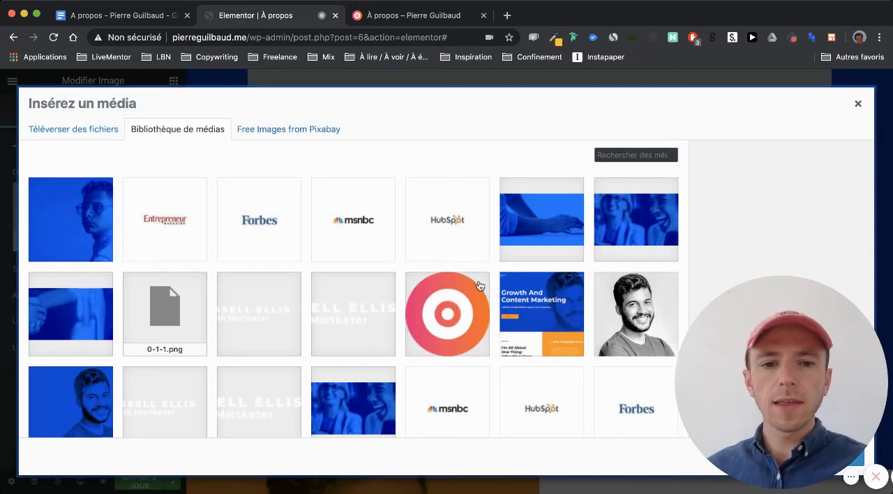
{"action": "scroll", "coordinate": [310, 257], "scroll_direction": "down", "scroll_amount": 3}
{"action": "scroll", "coordinate": [310, 256], "scroll_direction": "up", "scroll_amount": 3}
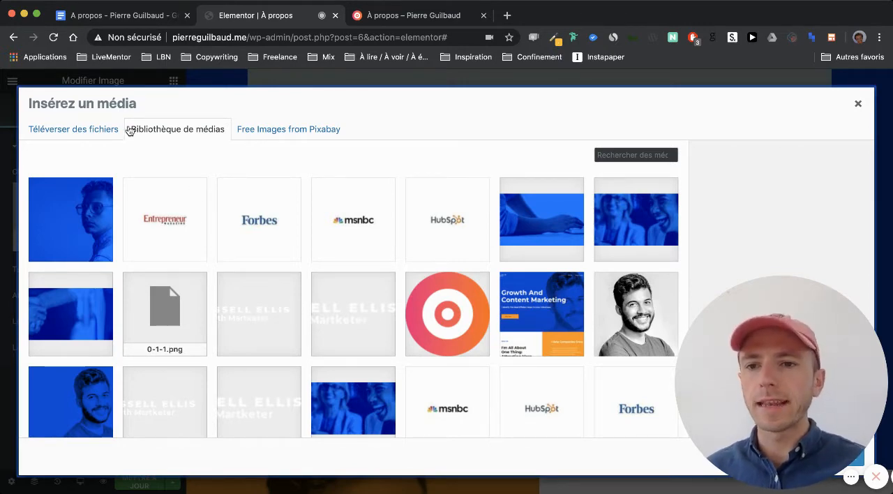
{"action": "left_click", "coordinate": [89, 132]}
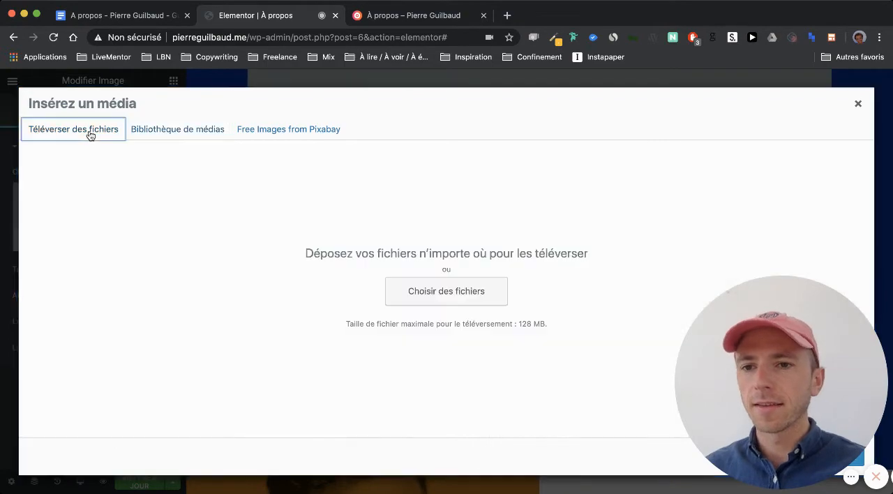
{"action": "left_click", "coordinate": [420, 299]}
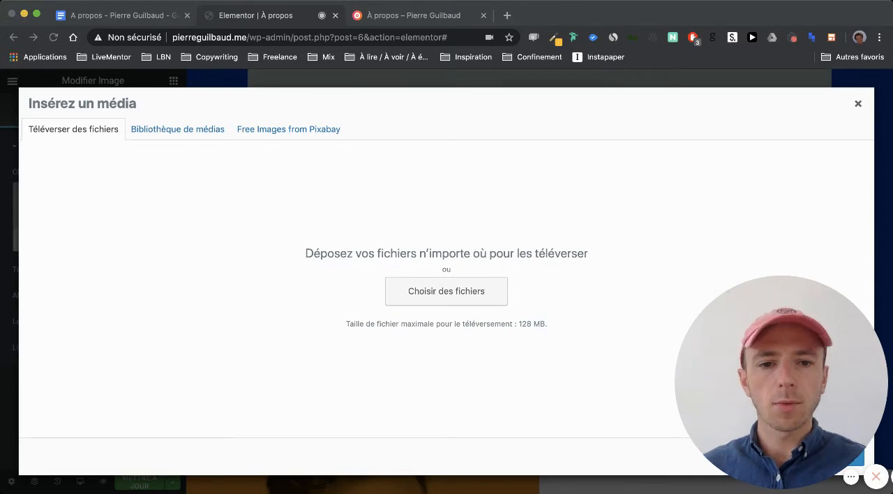
{"action": "left_click", "coordinate": [651, 314]}
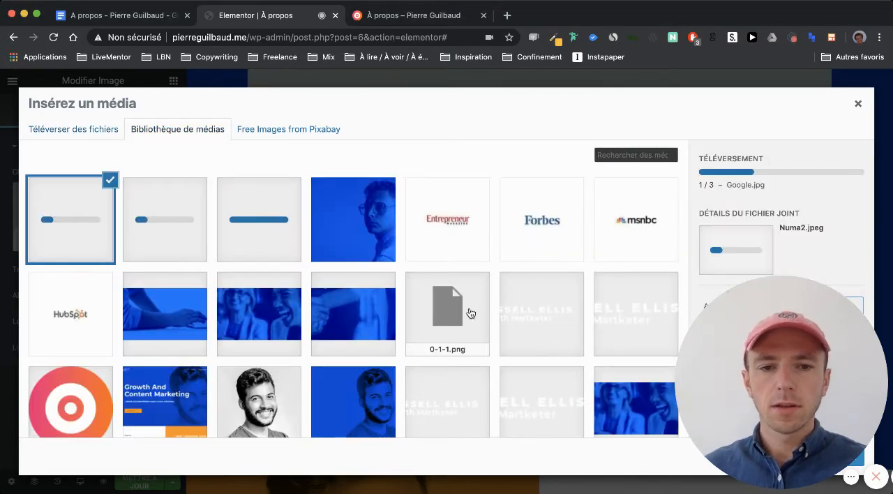
{"action": "left_click", "coordinate": [382, 16]}
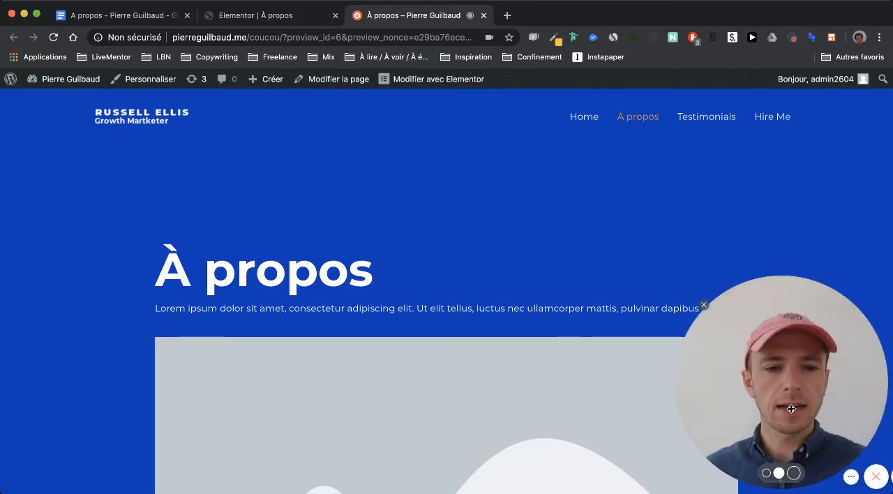
{"action": "left_click_drag", "start_coordinate": [781, 411], "coordinate": [120, 408]}
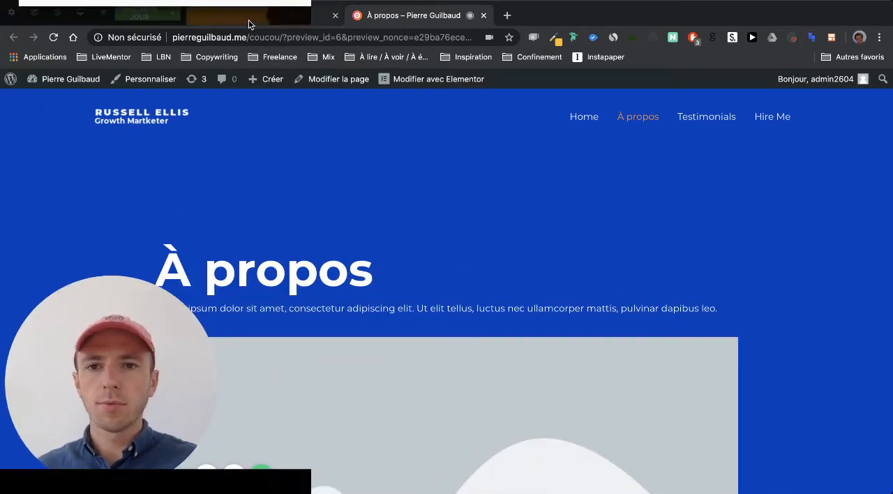
{"action": "left_click", "coordinate": [248, 20]}
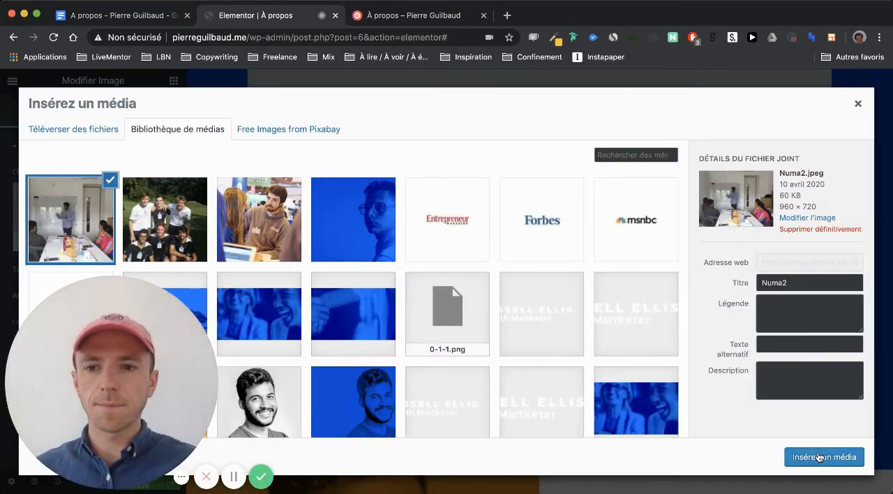
- Insert Guidmee.jpg from the media library as the image under the introduction
{"action": "left_click", "coordinate": [182, 222]}
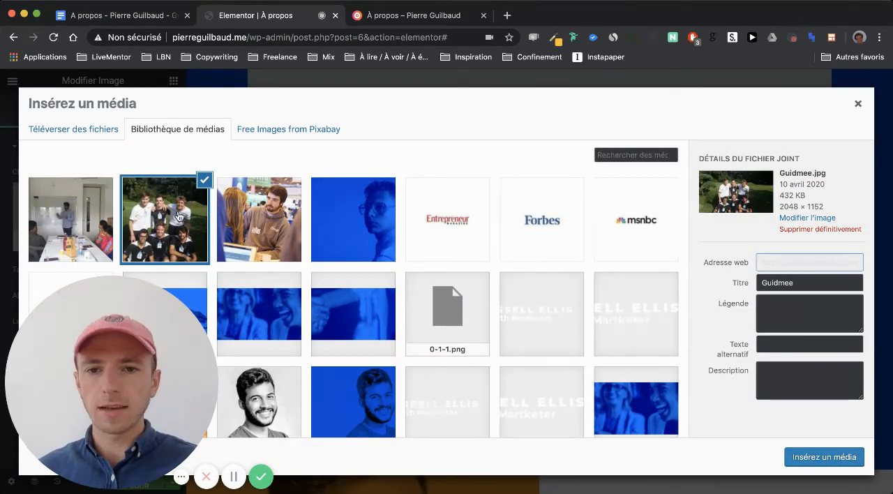
{"action": "left_click", "coordinate": [832, 456]}
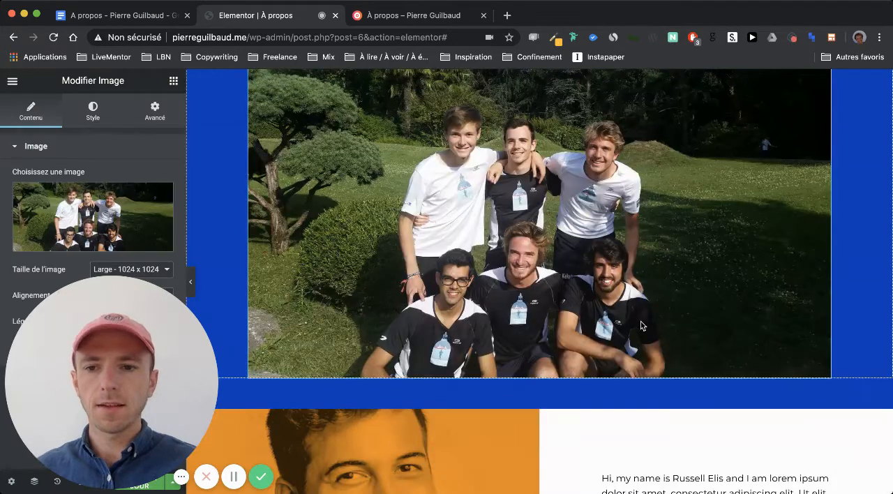
{"action": "left_click", "coordinate": [387, 14]}
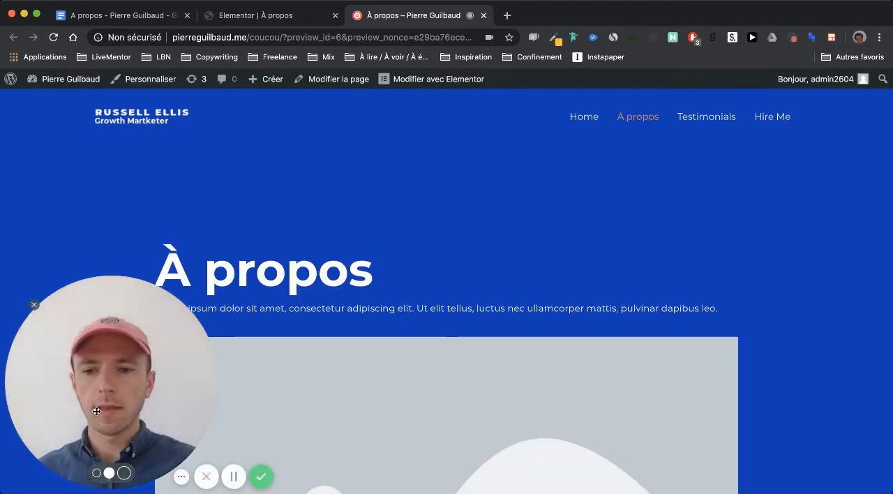
{"action": "left_click_drag", "start_coordinate": [95, 409], "coordinate": [765, 408]}
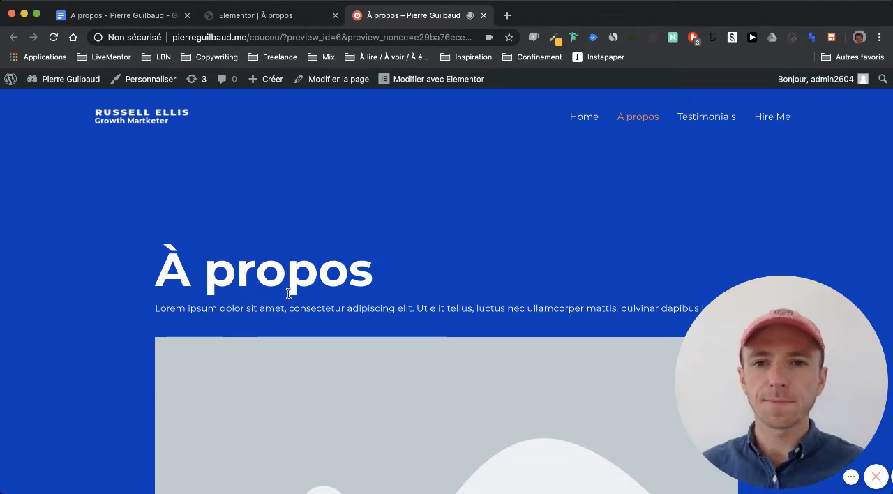
{"action": "left_click", "coordinate": [246, 17]}
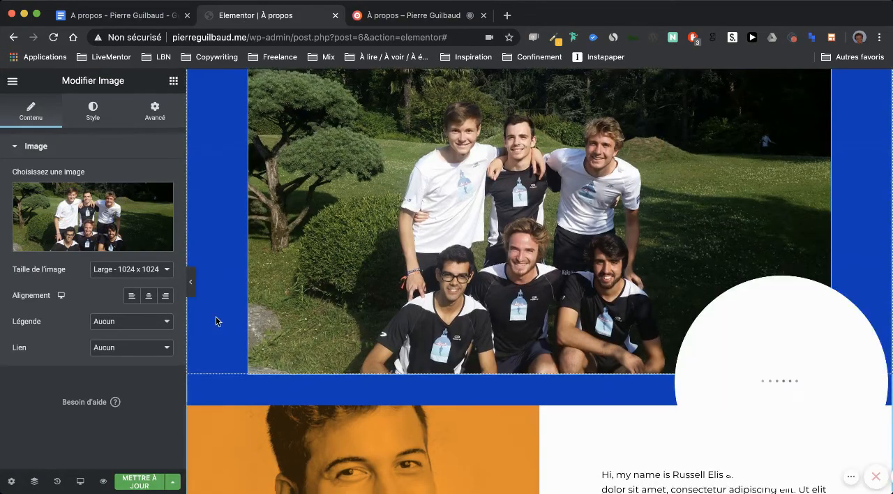
- Update the page to save the new introduction and photo
{"action": "scroll", "coordinate": [215, 319], "scroll_direction": "down", "scroll_amount": 3}
{"action": "scroll", "coordinate": [216, 321], "scroll_direction": "down", "scroll_amount": 3}
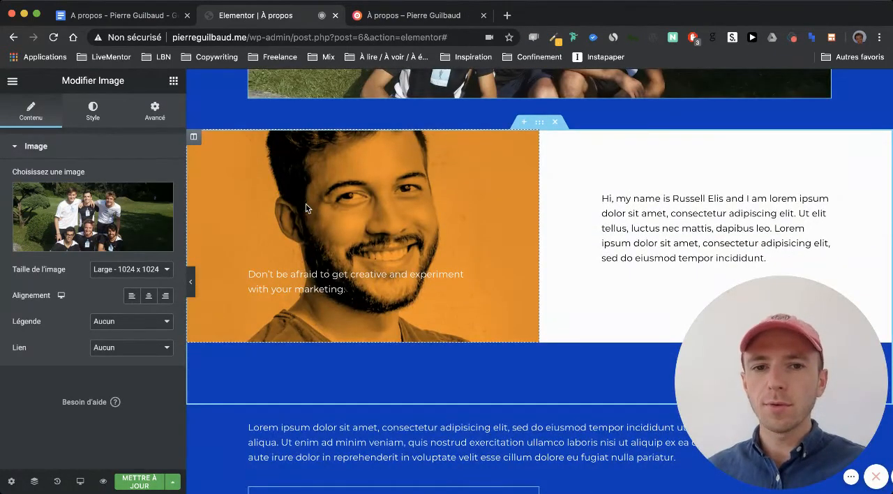
{"action": "scroll", "coordinate": [306, 207], "scroll_direction": "up", "scroll_amount": 1}
{"action": "left_click", "coordinate": [139, 481]}
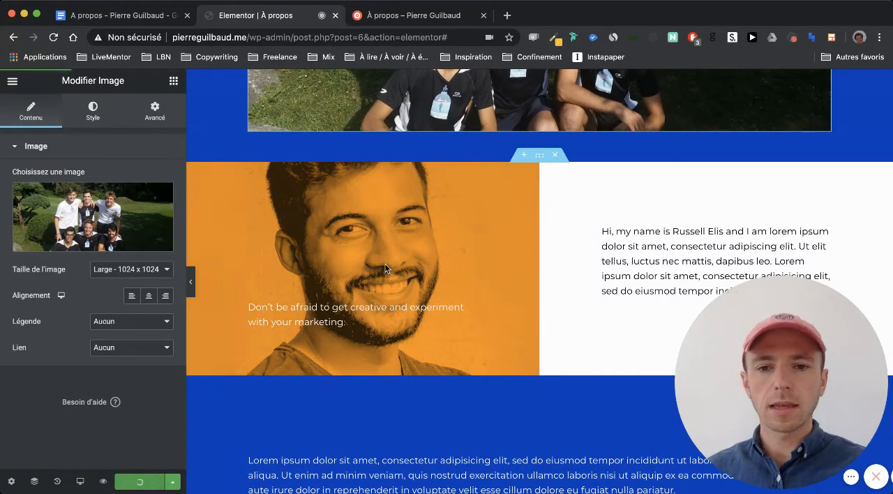
- Replace the "Don't be afraid to get creative" text over the orange portrait with "Pas de panique, je ne mords pas !"
{"action": "scroll", "coordinate": [385, 264], "scroll_direction": "up", "scroll_amount": 2}
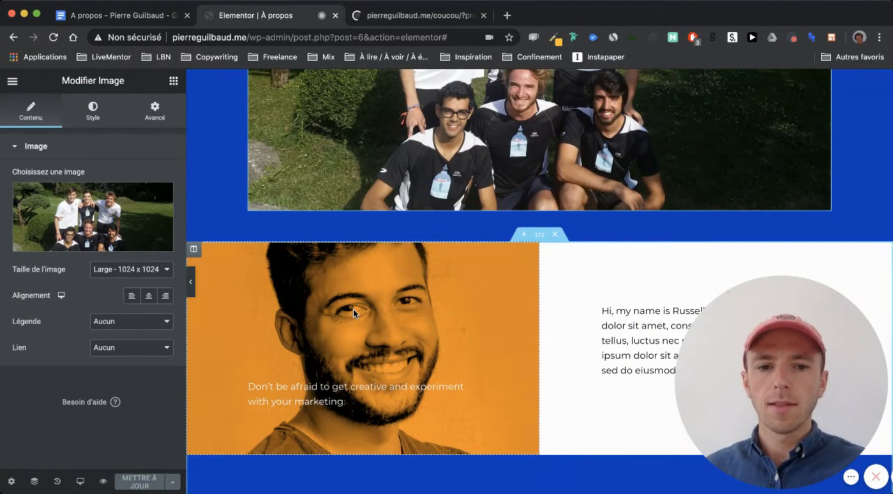
{"action": "scroll", "coordinate": [354, 308], "scroll_direction": "down", "scroll_amount": 3}
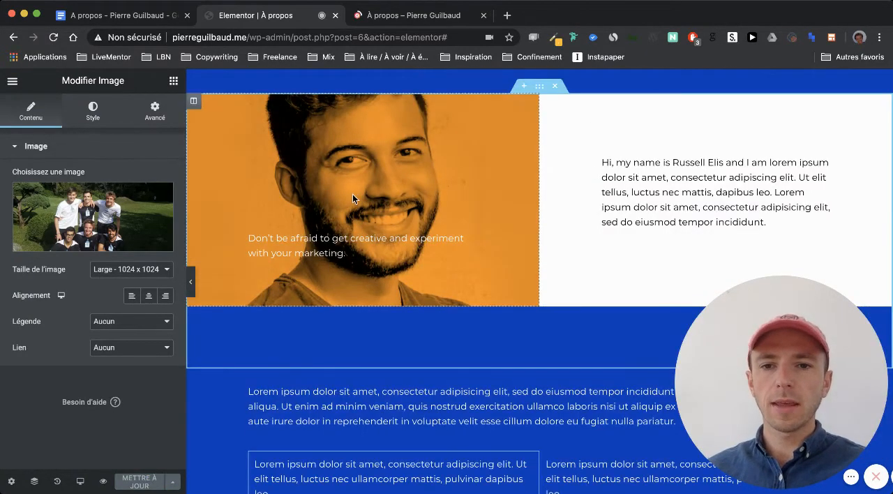
{"action": "scroll", "coordinate": [352, 199], "scroll_direction": "up", "scroll_amount": 2}
{"action": "scroll", "coordinate": [357, 239], "scroll_direction": "down", "scroll_amount": 4}
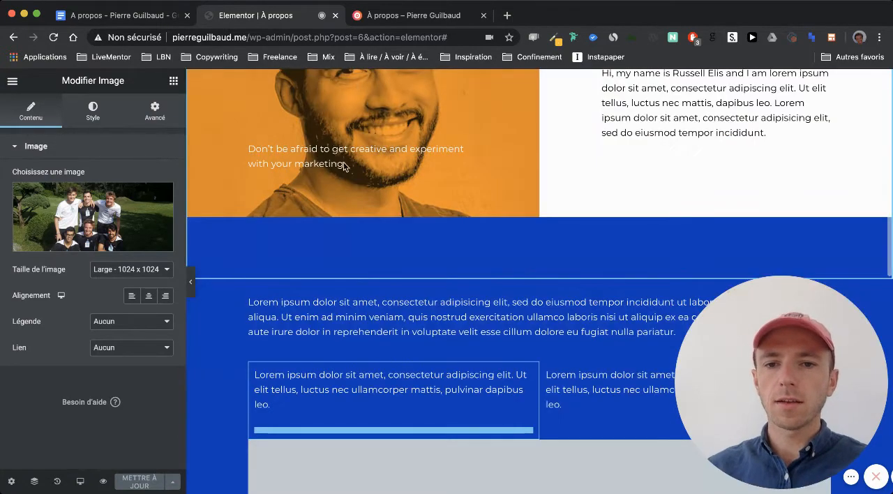
{"action": "triple_click", "coordinate": [329, 153]}
{"action": "type", "text": "Pas "}
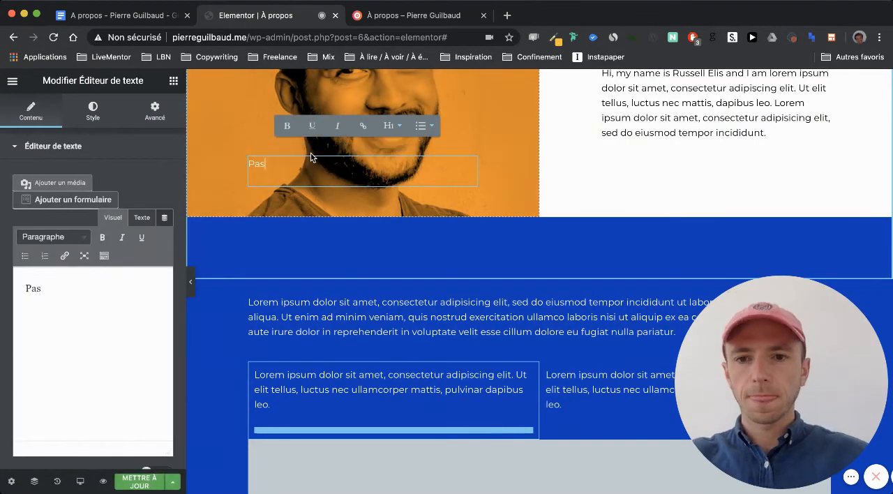
{"action": "type", "text": "de paniqu"}
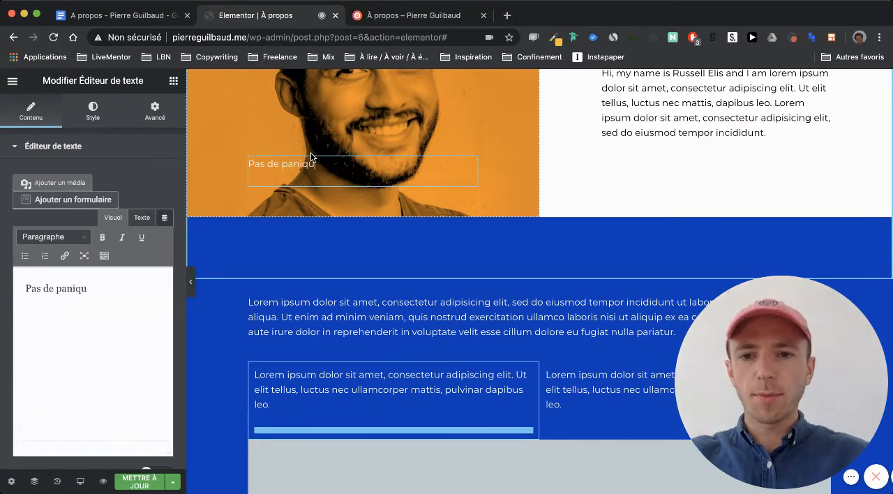
{"action": "type", "text": "e, je ne mor"}
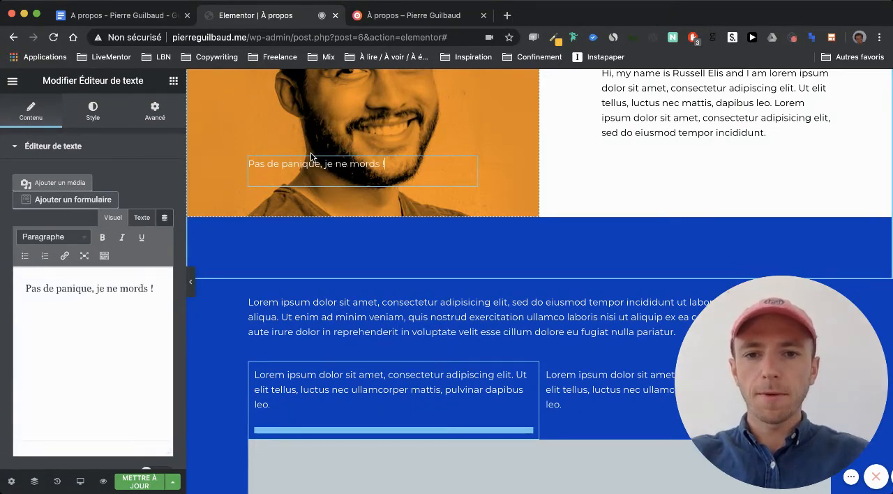
{"action": "type", "text": "ds pas !"}
{"action": "scroll", "coordinate": [373, 185], "scroll_direction": "up", "scroll_amount": 3}
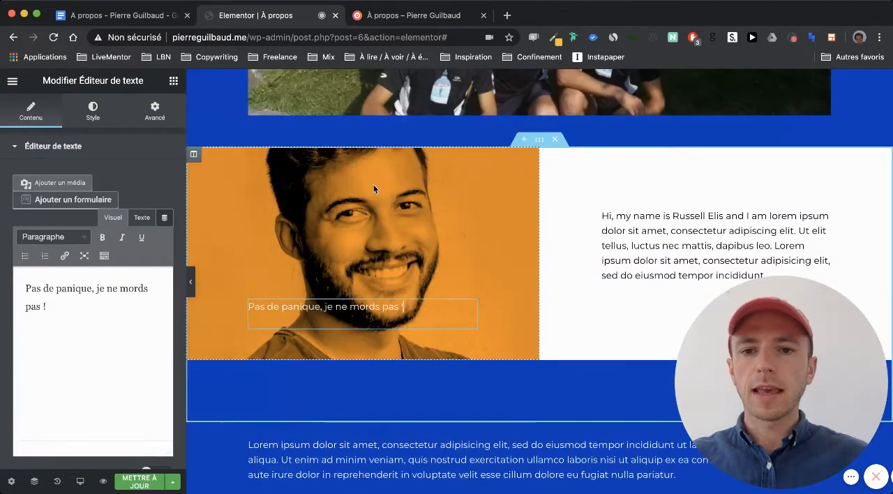
- Switch to Google Docs and copy the paragraph running from "En parallèle de mes études" to "optimiser une landing page."
{"action": "left_click", "coordinate": [125, 15]}
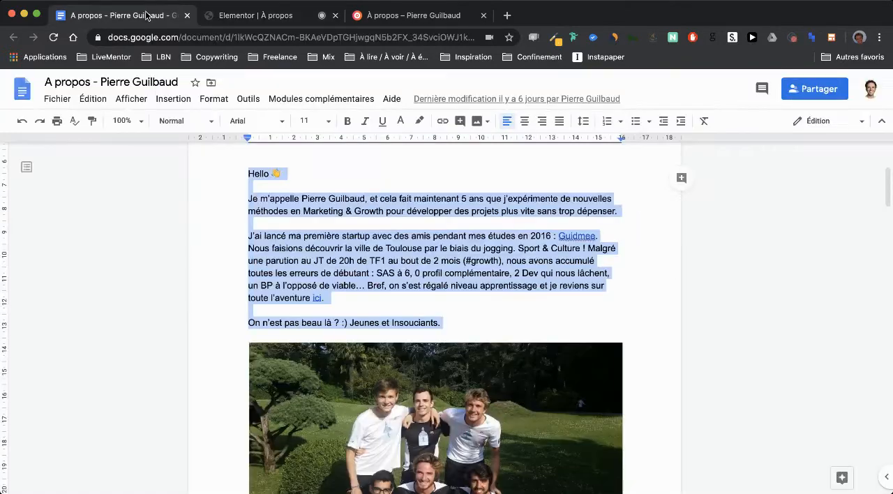
{"action": "scroll", "coordinate": [403, 261], "scroll_direction": "down", "scroll_amount": 10}
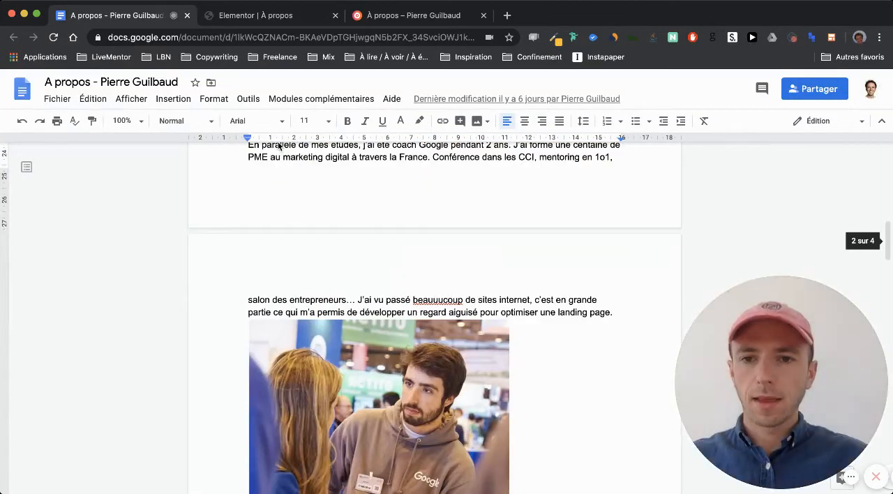
{"action": "left_click_drag", "start_coordinate": [249, 170], "coordinate": [540, 359]}
{"action": "key", "text": "ctrl+c"}
{"action": "scroll", "coordinate": [540, 359], "scroll_direction": "down", "scroll_amount": 3}
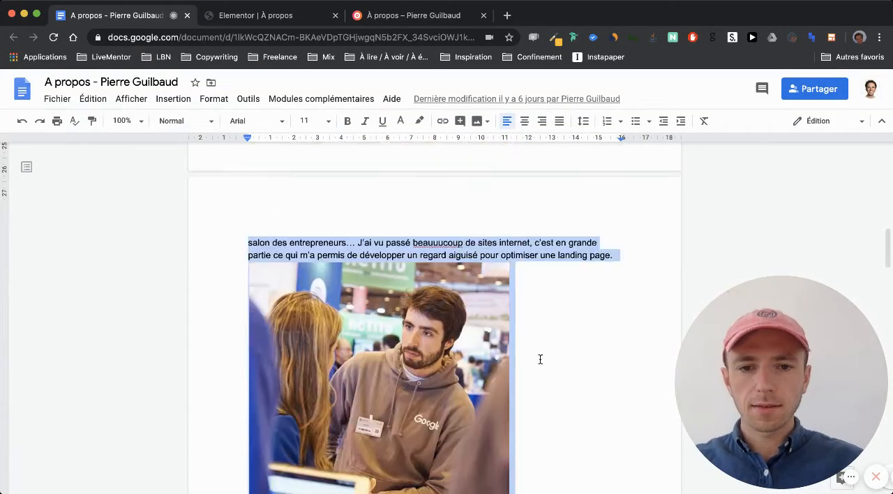
{"action": "left_click_drag", "start_coordinate": [591, 232], "coordinate": [614, 199]}
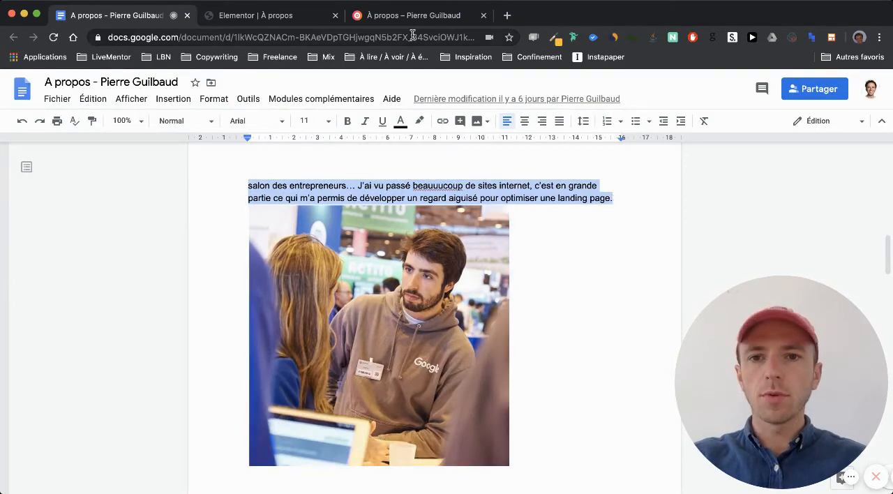
- In Elementor, replace the placeholder text beside the orange portrait with the copied coaching paragraph as plain text, and return to the visual view
{"action": "left_click", "coordinate": [259, 16]}
{"action": "left_click", "coordinate": [620, 219]}
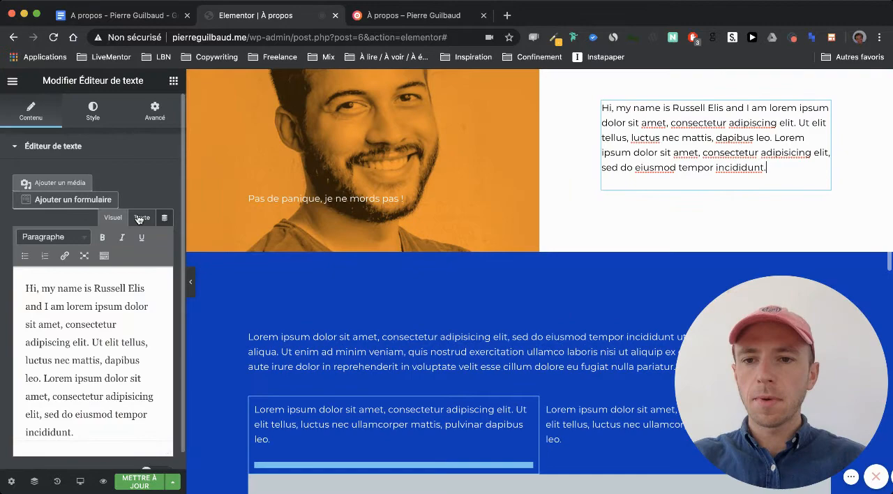
{"action": "left_click", "coordinate": [139, 219]}
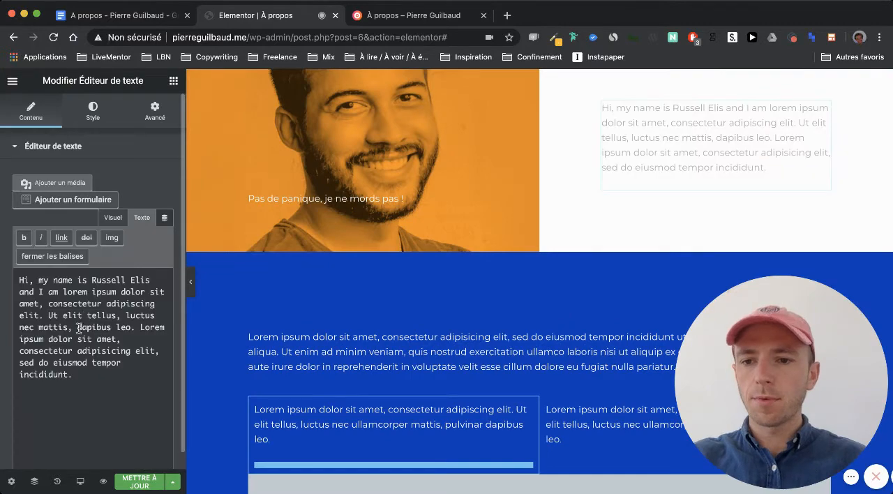
{"action": "left_click_drag", "start_coordinate": [80, 353], "coordinate": [28, 272]}
{"action": "key", "text": "ctrl+v"}
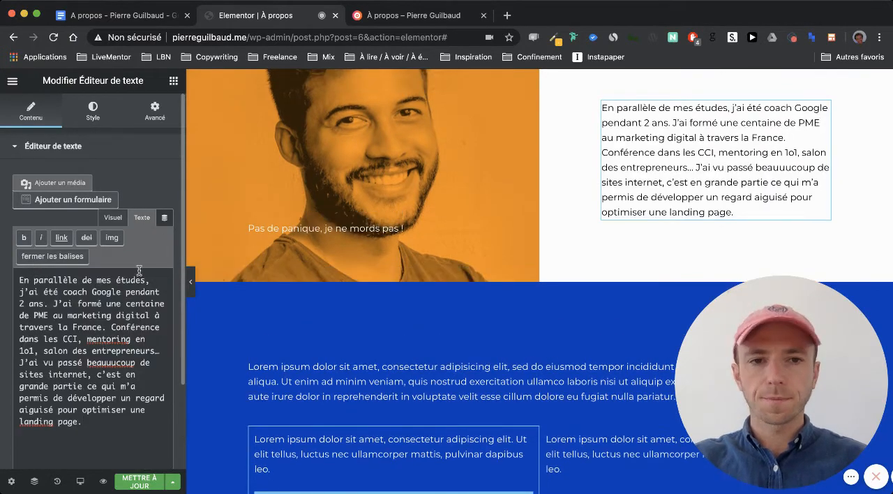
{"action": "left_click", "coordinate": [116, 219]}
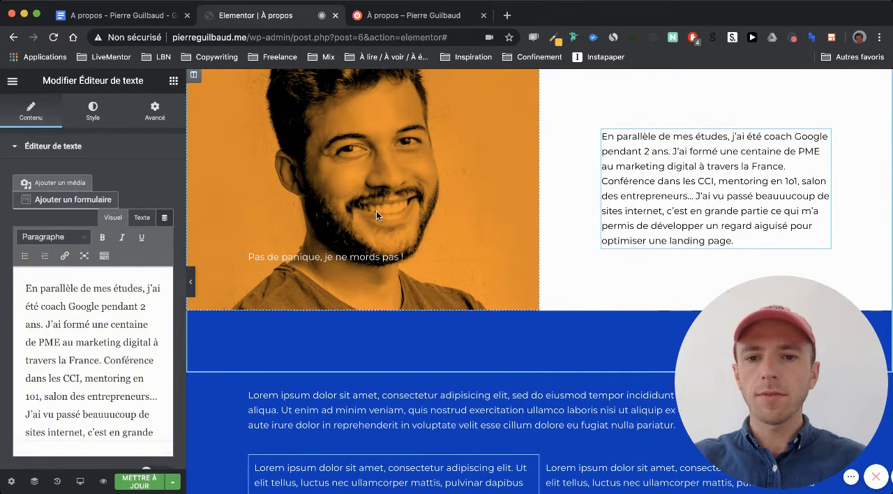
- Remove the smiling portrait from the background overlay of the orange column beside the coaching paragraph
{"action": "scroll", "coordinate": [446, 206], "scroll_direction": "up", "scroll_amount": 3}
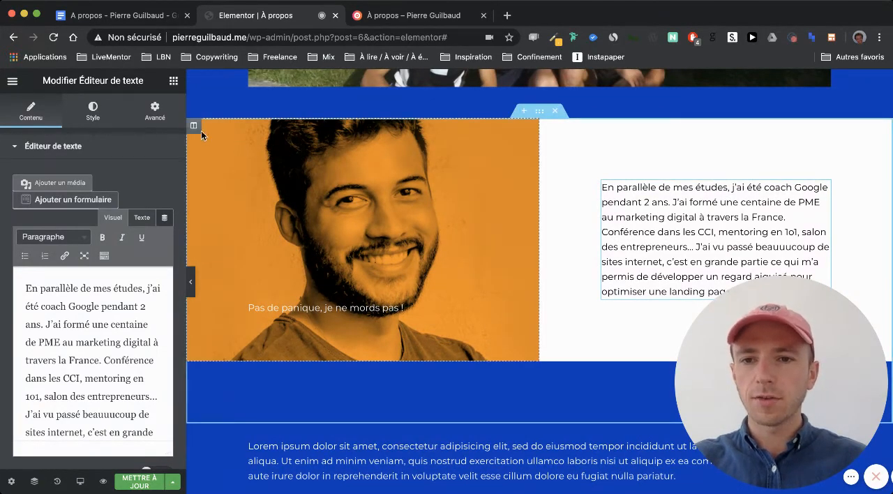
{"action": "left_click", "coordinate": [193, 127]}
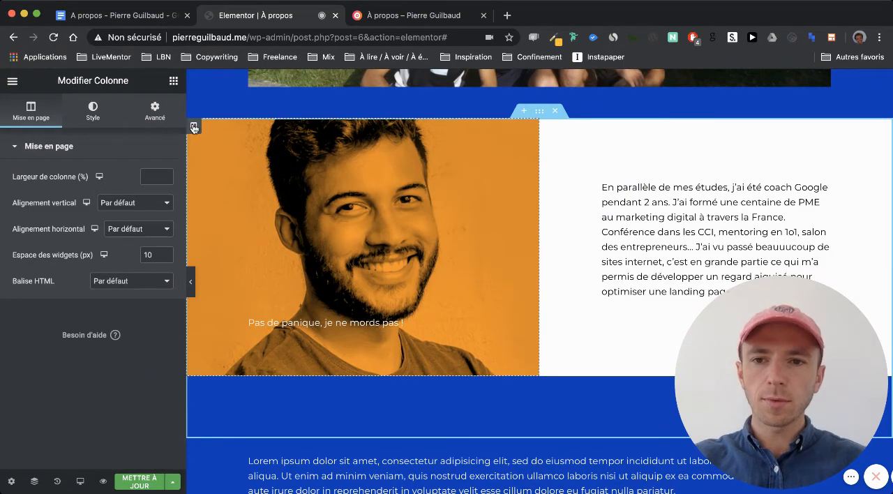
{"action": "left_click", "coordinate": [92, 110]}
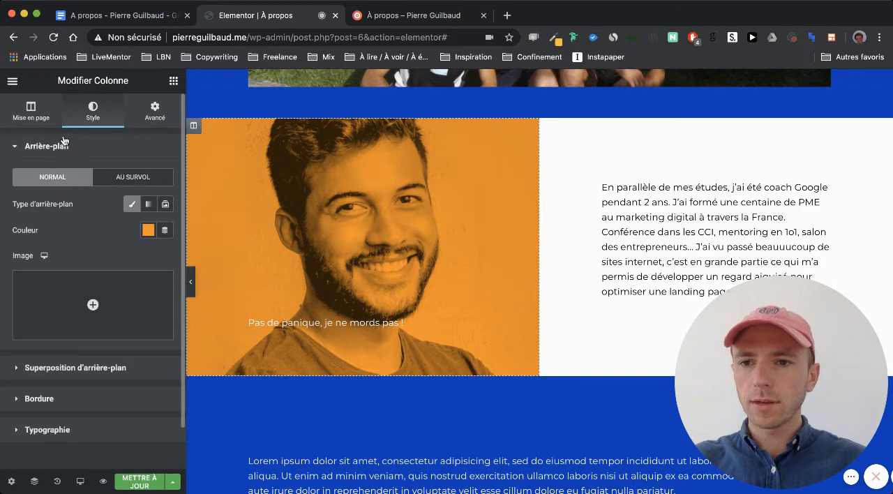
{"action": "scroll", "coordinate": [70, 254], "scroll_direction": "down", "scroll_amount": 2}
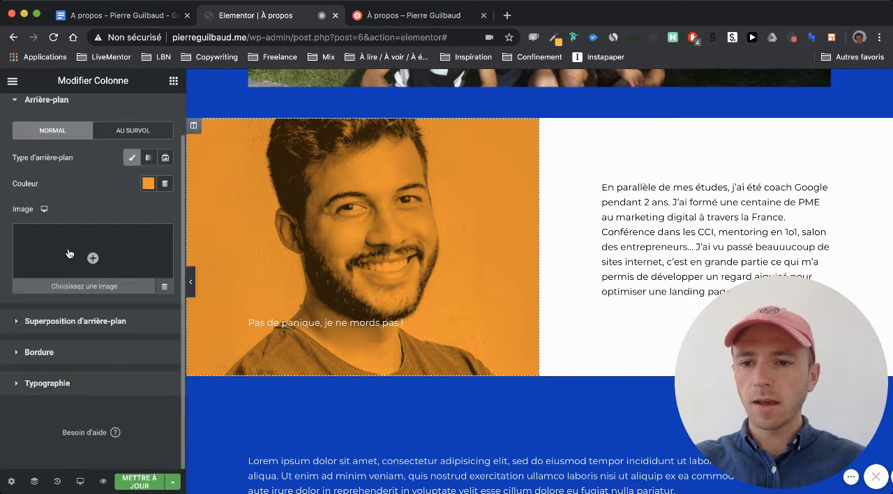
{"action": "left_click", "coordinate": [45, 319]}
{"action": "scroll", "coordinate": [97, 354], "scroll_direction": "down", "scroll_amount": 5}
{"action": "scroll", "coordinate": [105, 210], "scroll_direction": "up", "scroll_amount": 1}
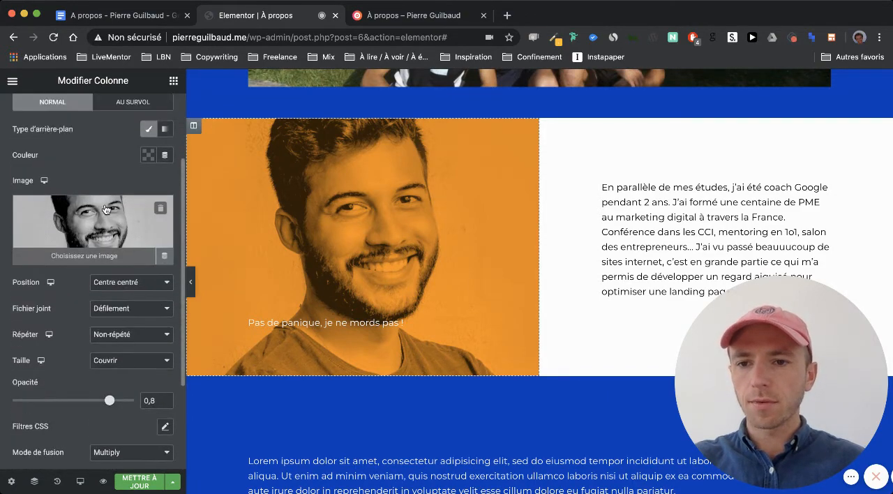
{"action": "left_click", "coordinate": [161, 209]}
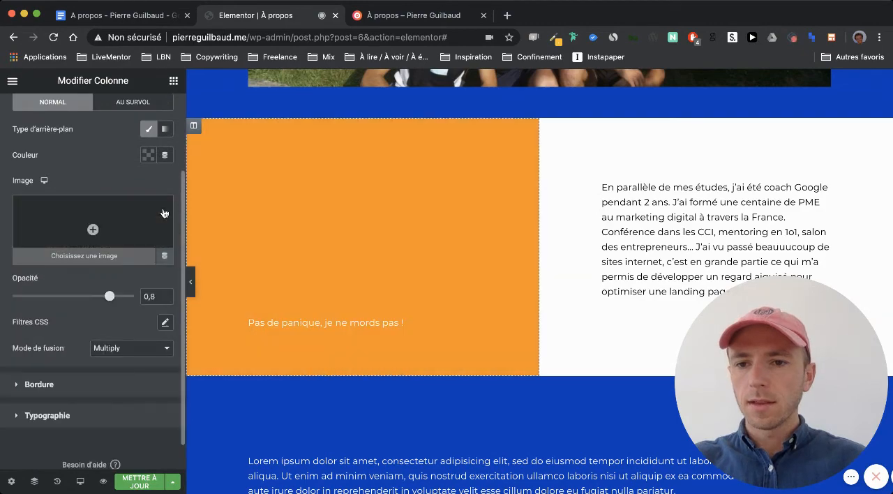
- Insert Google.jpg from the media library as the orange column's background overlay image
{"action": "left_click", "coordinate": [92, 229]}
{"action": "left_click", "coordinate": [258, 221]}
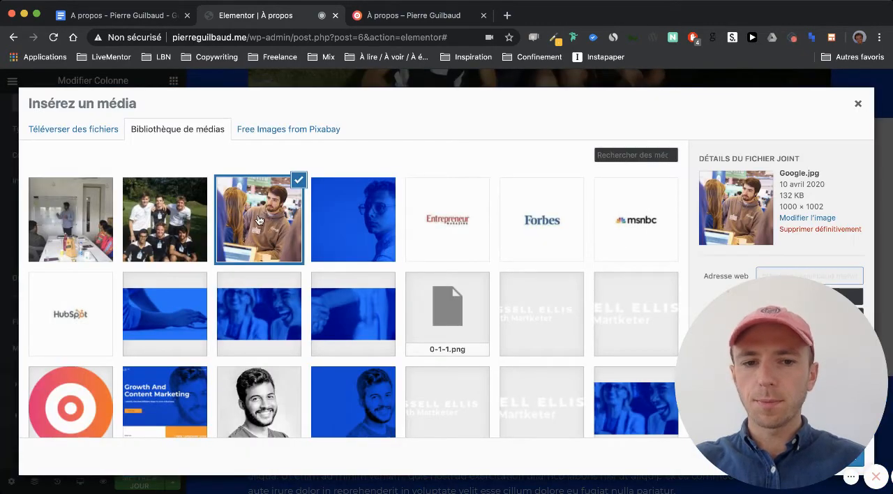
{"action": "left_click", "coordinate": [410, 15]}
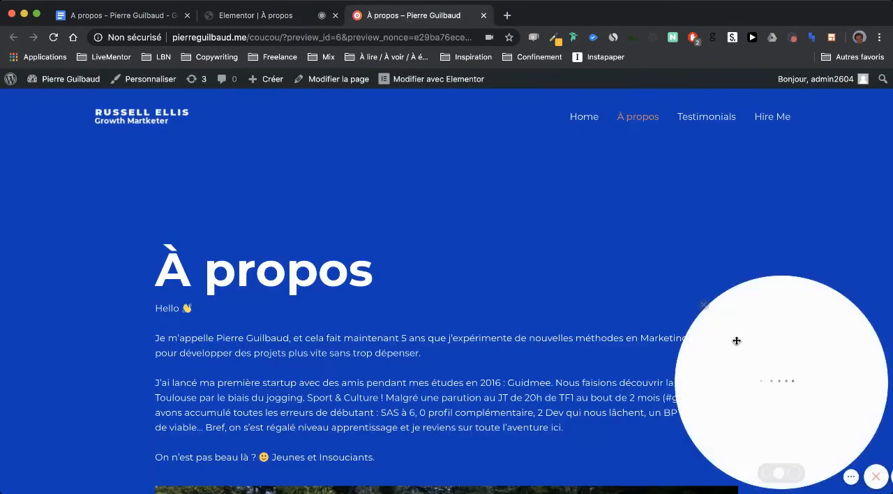
{"action": "left_click_drag", "start_coordinate": [752, 370], "coordinate": [782, 212]}
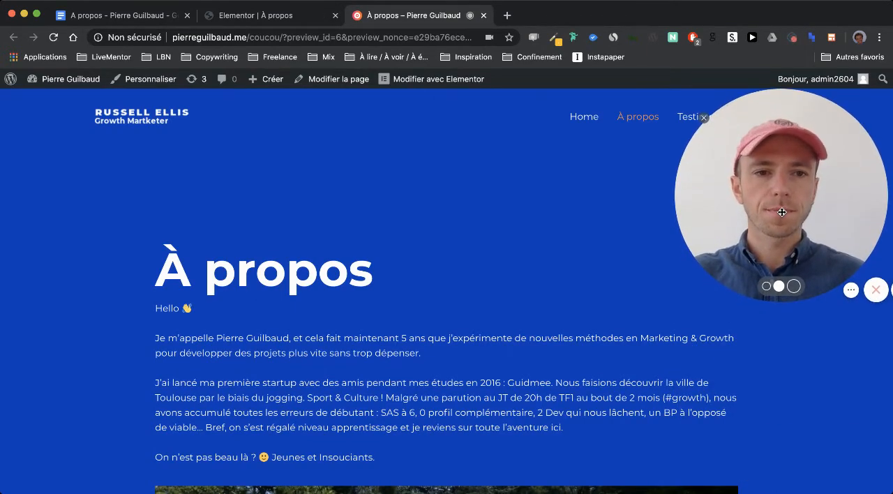
{"action": "left_click", "coordinate": [301, 16]}
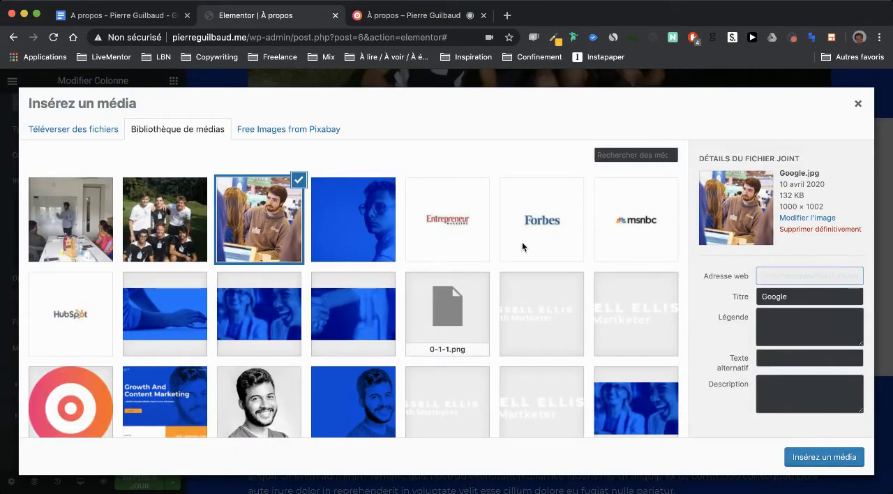
{"action": "left_click", "coordinate": [788, 454]}
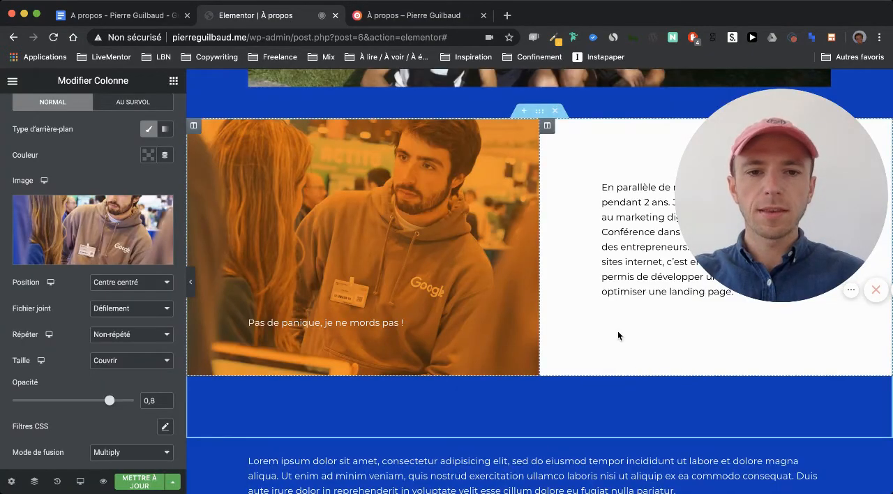
- Examine the background colour setting of the column holding the Google photo
{"action": "scroll", "coordinate": [618, 336], "scroll_direction": "up", "scroll_amount": 2}
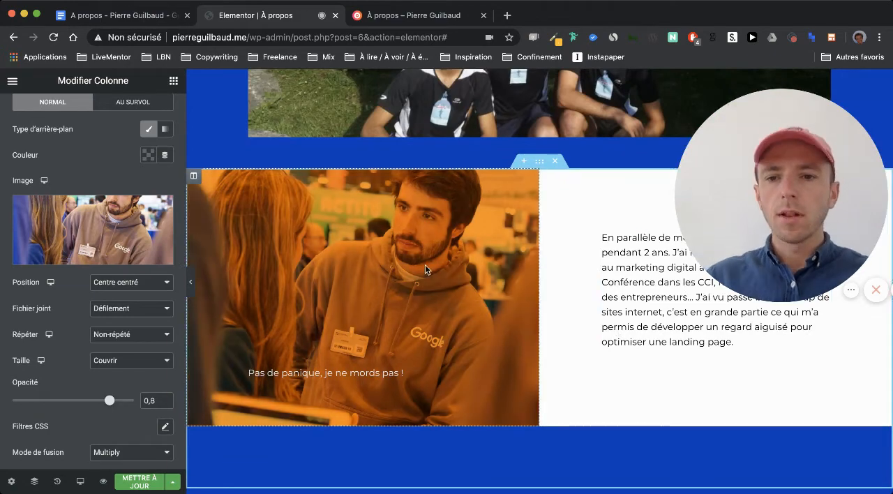
{"action": "scroll", "coordinate": [116, 228], "scroll_direction": "up", "scroll_amount": 3}
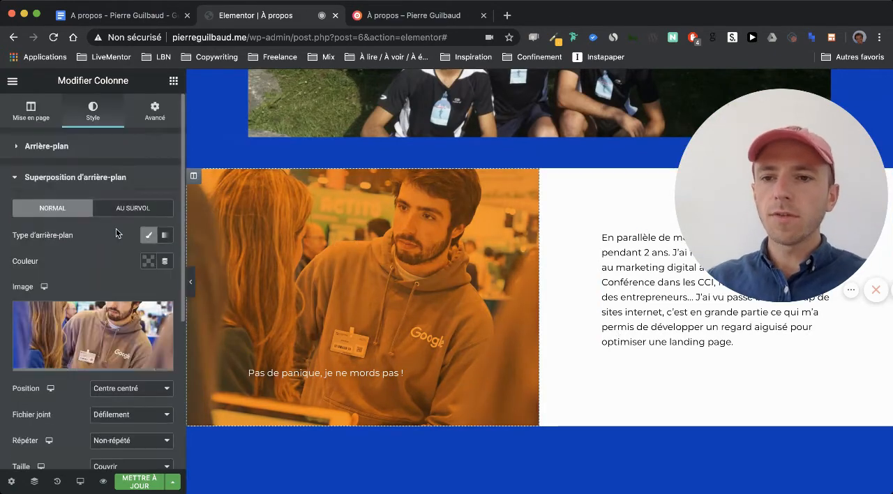
{"action": "left_click", "coordinate": [78, 177]}
{"action": "left_click", "coordinate": [66, 146]}
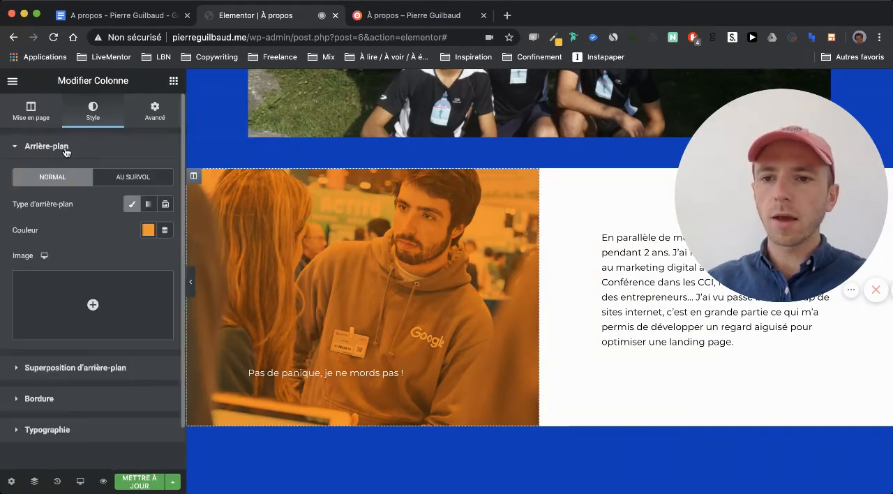
{"action": "left_click", "coordinate": [147, 232]}
{"action": "left_click", "coordinate": [80, 221]}
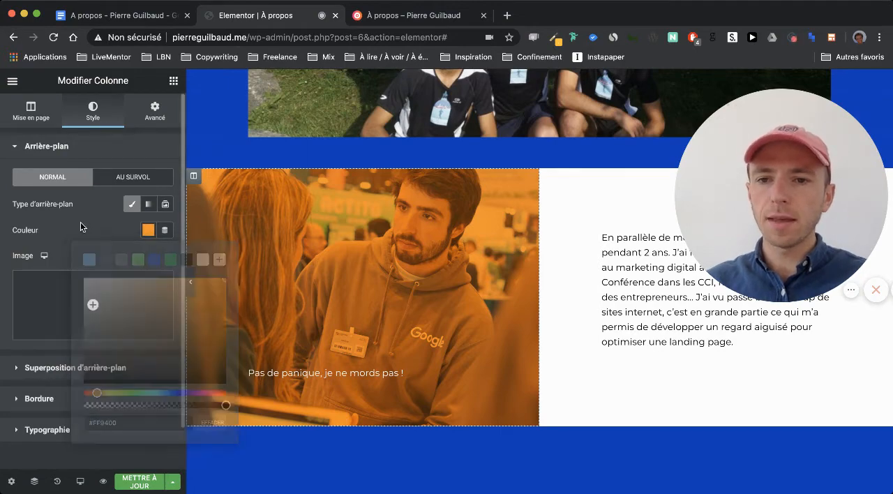
- Switch to Google Docs and copy the sentence "Puis j'ai travaillé dans des incubateurs à l'étranger en 2017 et 2018 :"
{"action": "scroll", "coordinate": [277, 285], "scroll_direction": "down", "scroll_amount": 2}
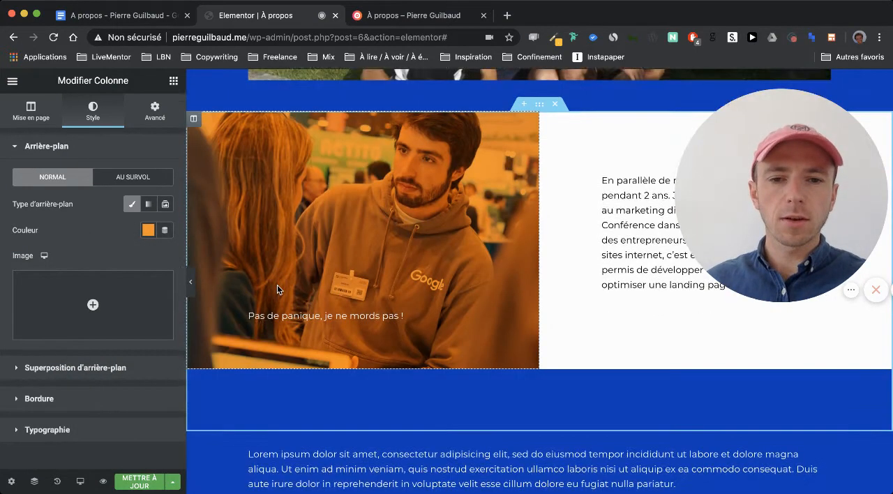
{"action": "scroll", "coordinate": [277, 285], "scroll_direction": "down", "scroll_amount": 2}
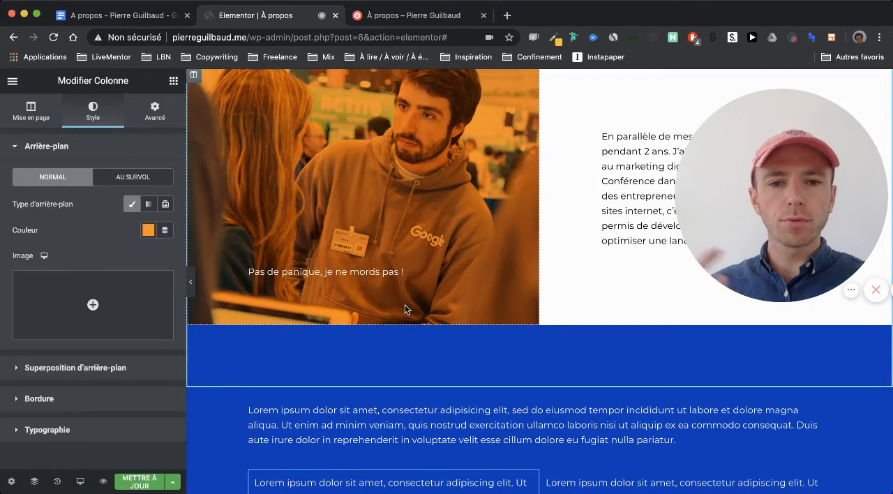
{"action": "scroll", "coordinate": [405, 304], "scroll_direction": "down", "scroll_amount": 4}
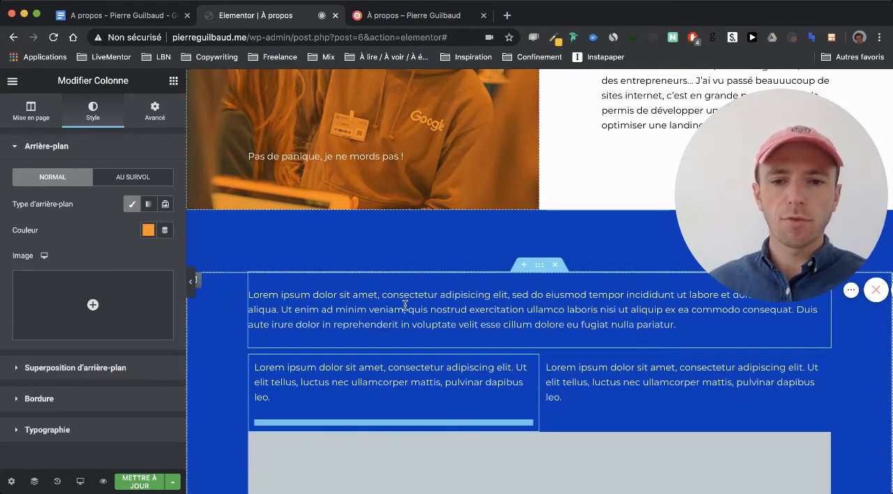
{"action": "scroll", "coordinate": [405, 304], "scroll_direction": "down", "scroll_amount": 2}
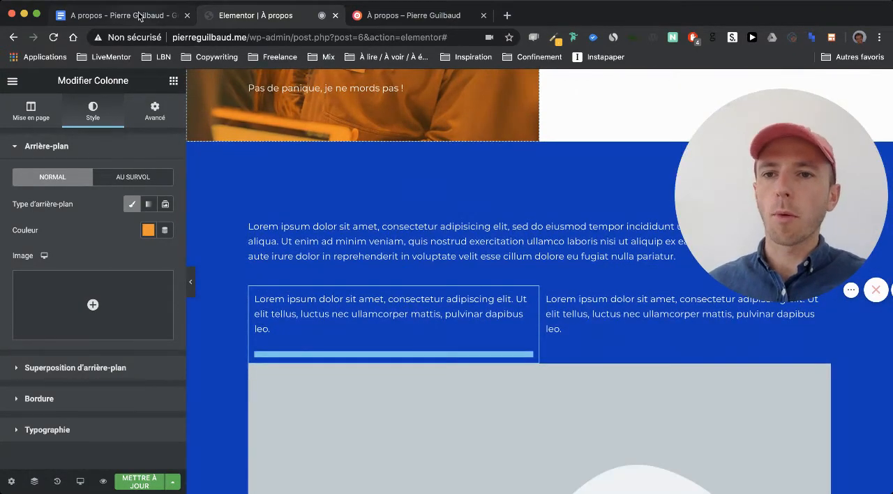
{"action": "left_click", "coordinate": [139, 15]}
{"action": "scroll", "coordinate": [279, 209], "scroll_direction": "down", "scroll_amount": 5}
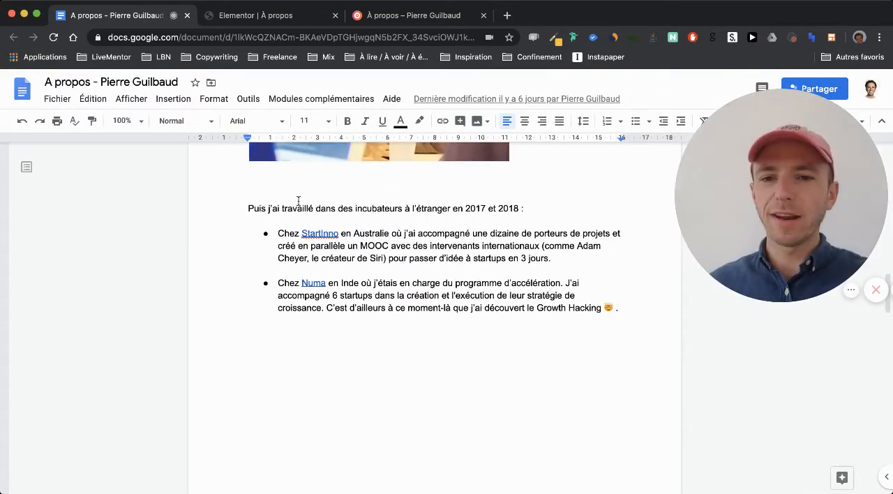
{"action": "triple_click", "coordinate": [295, 205]}
{"action": "key", "text": "super+c"}
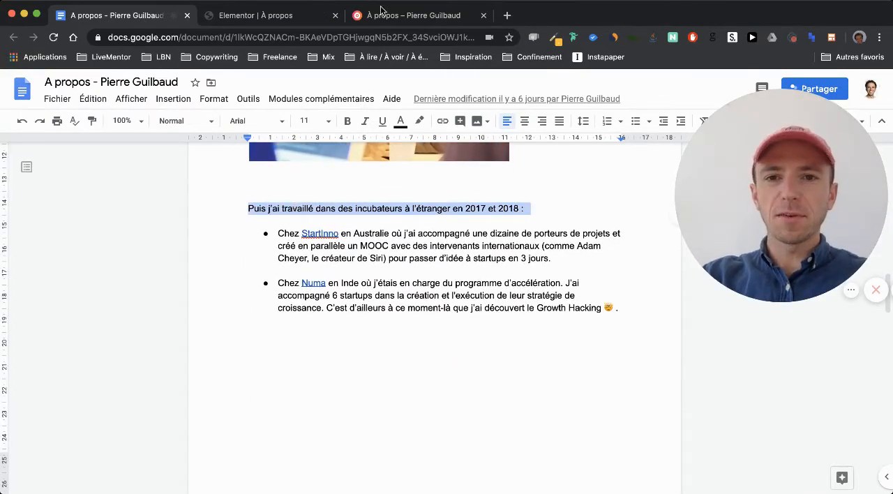
- In Elementor, replace the full-width placeholder paragraph below the photo section with the copied incubator sentence as plain text, and return to the visual view
{"action": "left_click", "coordinate": [272, 16]}
{"action": "left_click", "coordinate": [331, 252]}
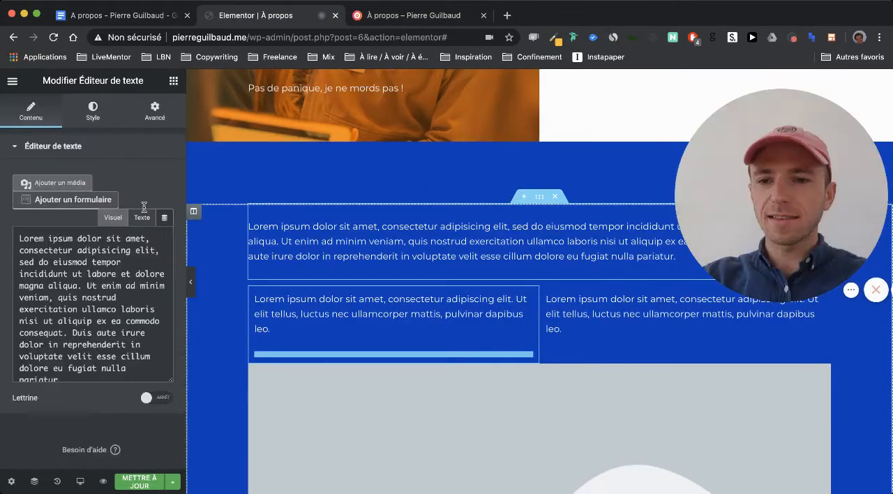
{"action": "left_click", "coordinate": [146, 218]}
{"action": "left_click_drag", "start_coordinate": [105, 421], "coordinate": [4, 271]}
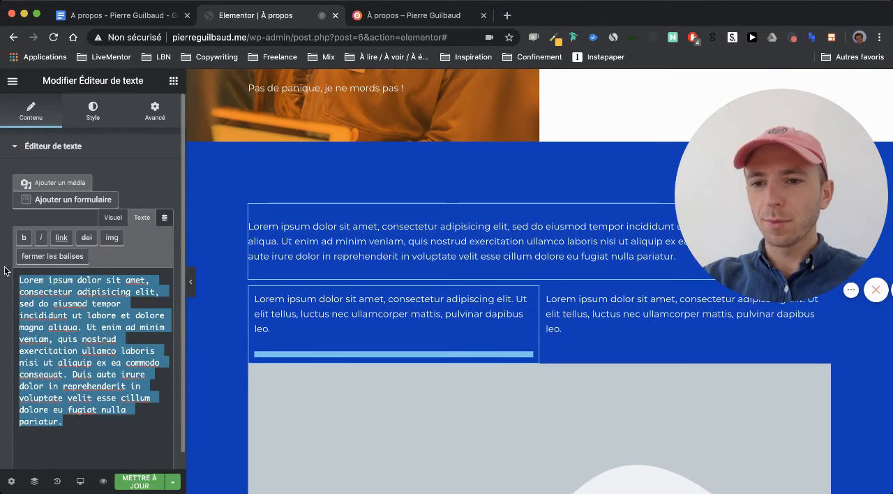
{"action": "key", "text": "super+v"}
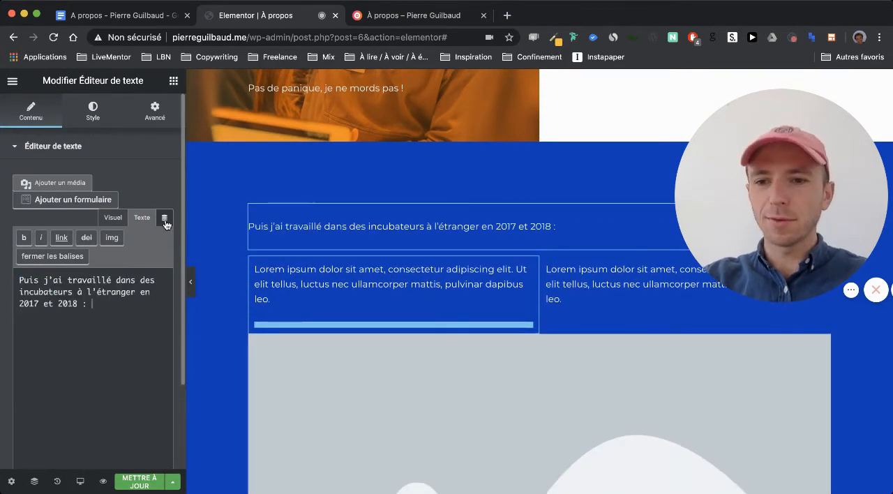
{"action": "left_click", "coordinate": [115, 217]}
- Copy the StartInno item from Google Docs and use it in Elementor to replace the left column's placeholder text, formatted as a bulleted list
{"action": "left_click", "coordinate": [122, 15]}
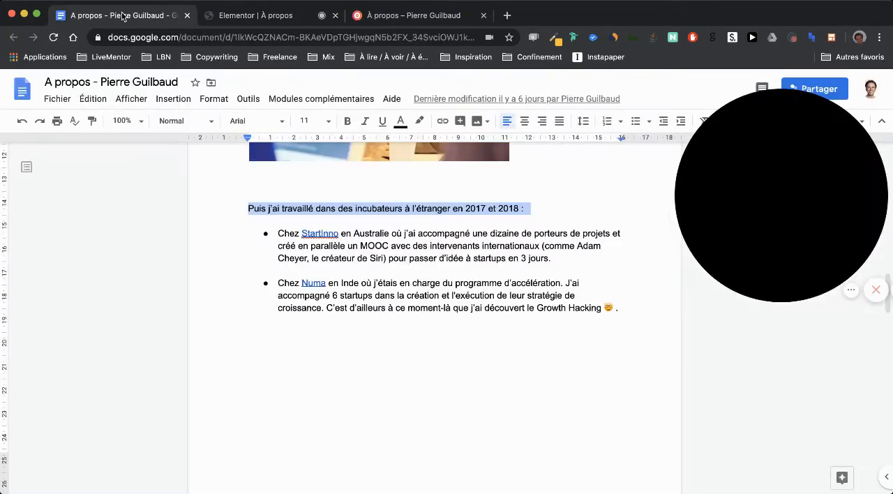
{"action": "left_click_drag", "start_coordinate": [553, 258], "coordinate": [278, 233]}
{"action": "key", "text": "super+c"}
{"action": "left_click", "coordinate": [277, 18]}
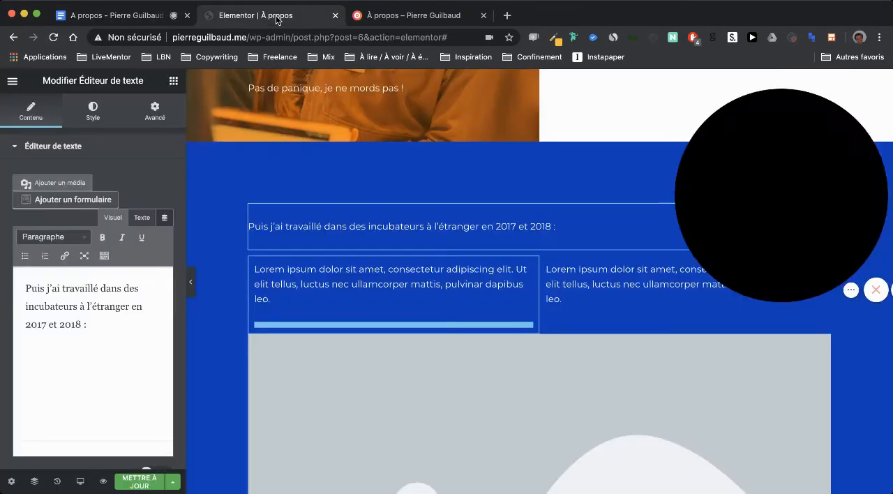
{"action": "left_click", "coordinate": [304, 308]}
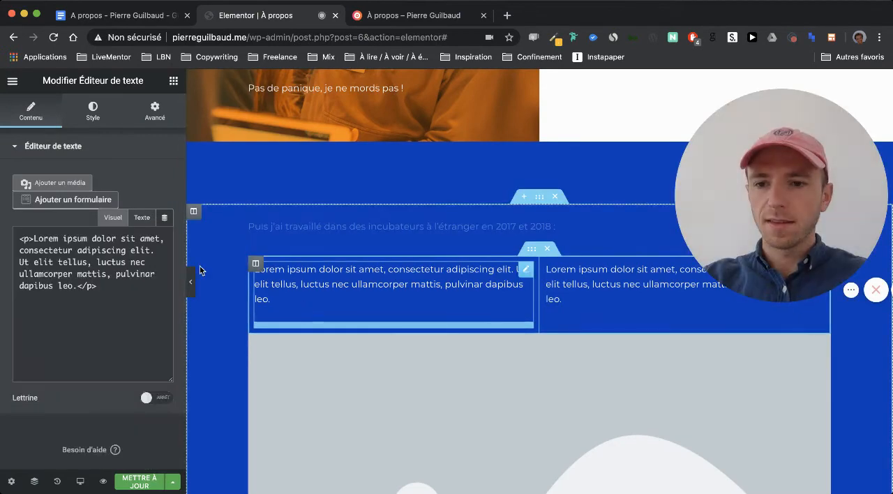
{"action": "left_click", "coordinate": [142, 218]}
{"action": "left_click_drag", "start_coordinate": [102, 332], "coordinate": [14, 278]}
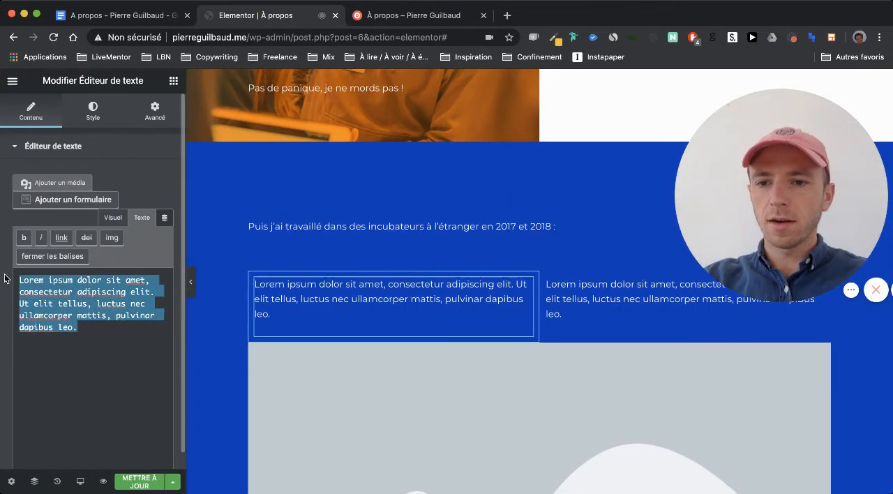
{"action": "key", "text": "super+v"}
{"action": "left_click", "coordinate": [108, 220]}
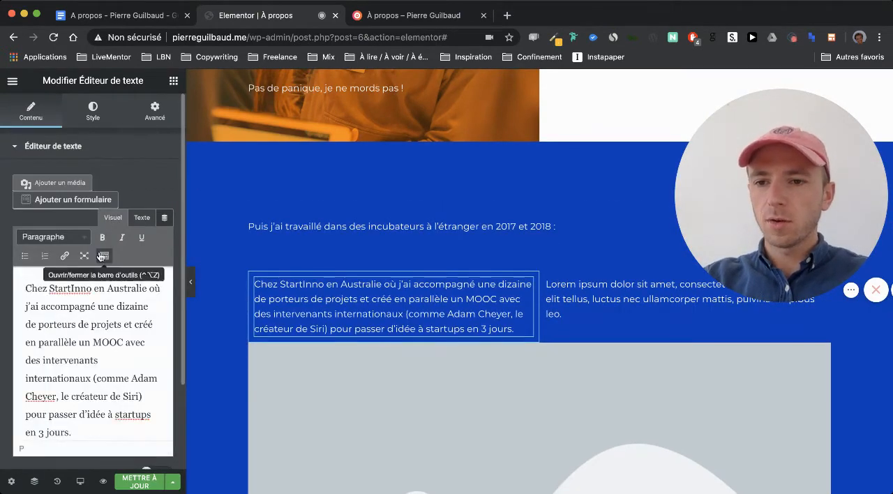
{"action": "left_click", "coordinate": [24, 255]}
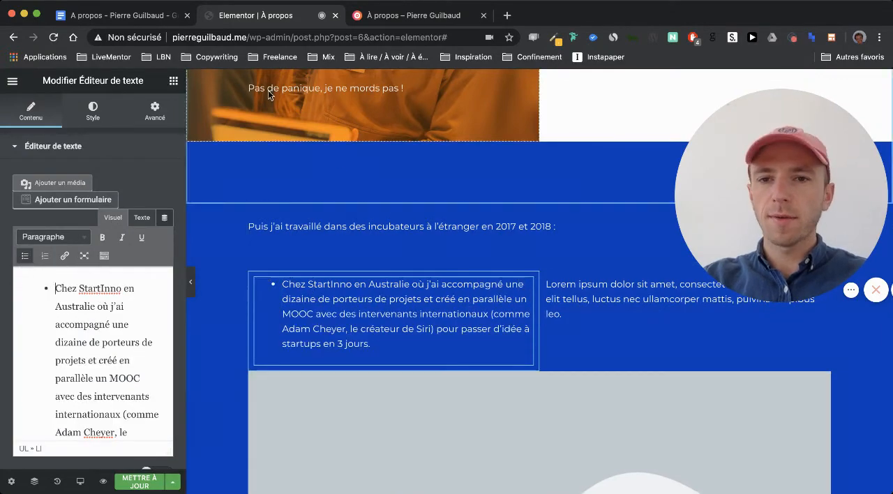
- Copy the Numa item from Google Docs and use it in Elementor to replace the right column's placeholder text, returning to the visual view
{"action": "left_click", "coordinate": [147, 14]}
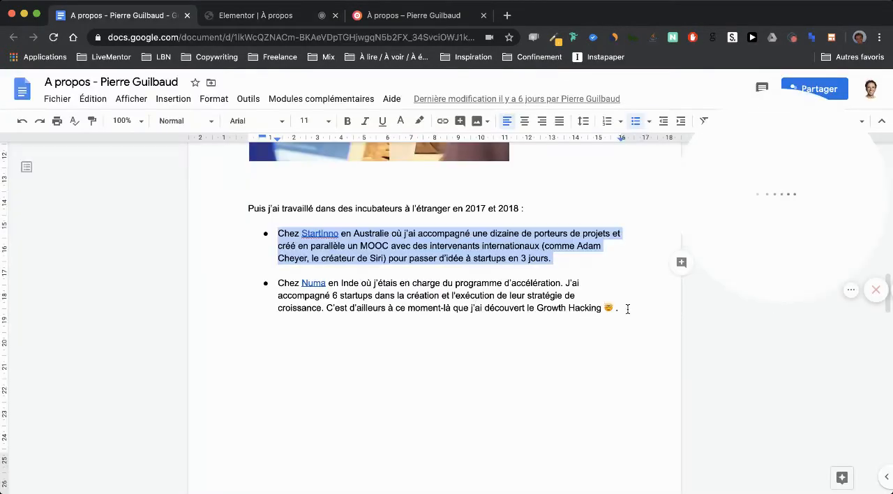
{"action": "left_click_drag", "start_coordinate": [620, 308], "coordinate": [299, 277]}
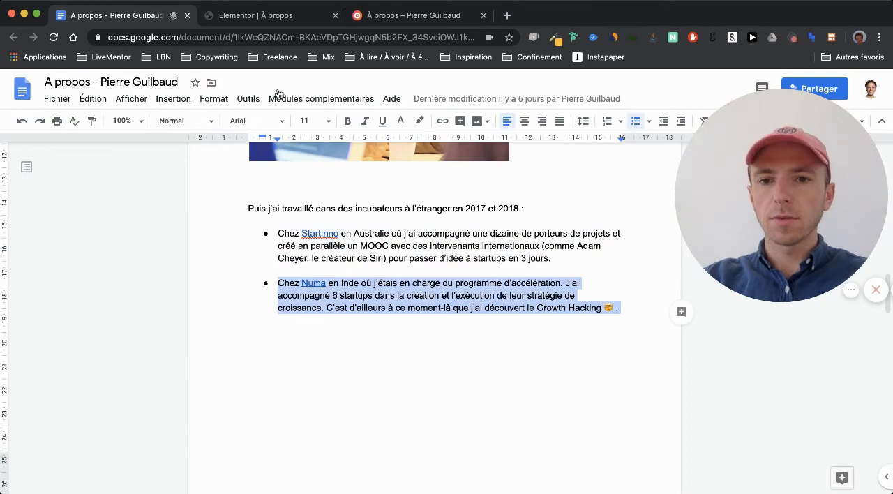
{"action": "left_click", "coordinate": [256, 15]}
{"action": "left_click", "coordinate": [566, 313]}
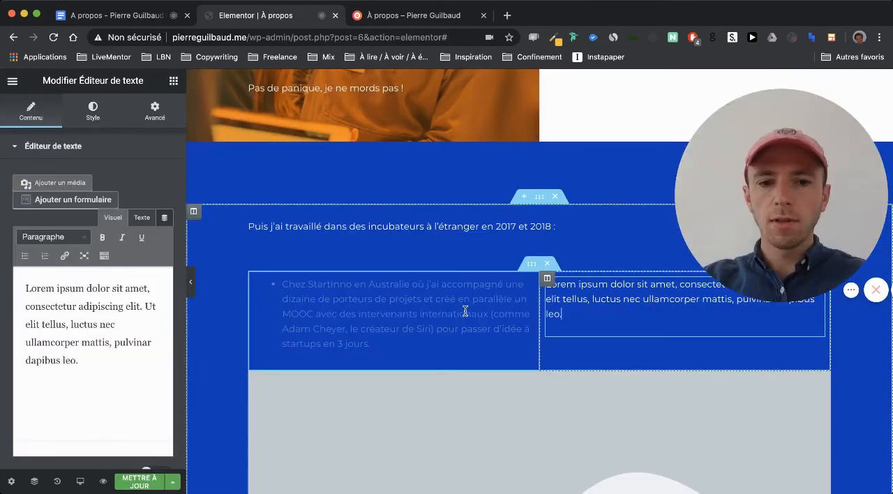
{"action": "left_click", "coordinate": [142, 217]}
{"action": "left_click_drag", "start_coordinate": [104, 338], "coordinate": [0, 260]}
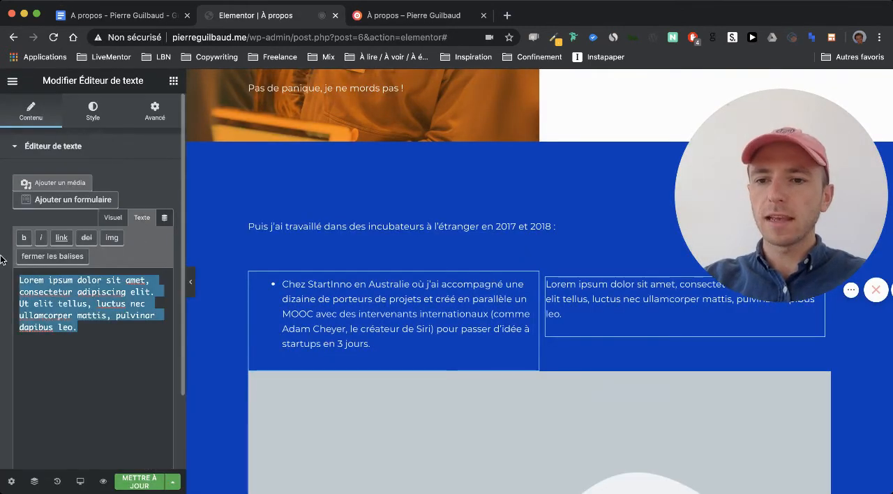
{"action": "type", "text": "Chez Numa en Inde où j’étais en charge du programme d’accélération. J’ai accompagné 6 startups dans la création et l’exécution de leur stratégie de croissance. C’est d’ailleurs à ce moment-là que j’ai découvert le Growth Hacking 🤓 ."}
{"action": "left_click", "coordinate": [113, 217]}
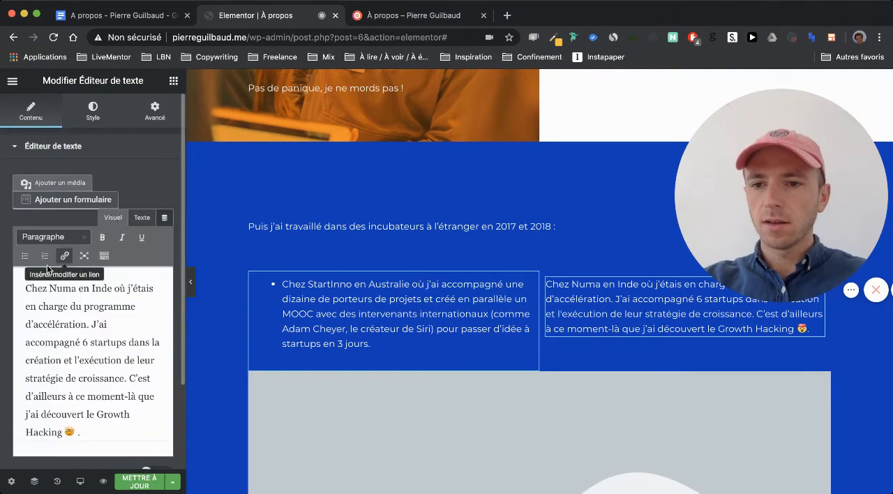
- Format the Numa text in the right column as a bulleted list
{"action": "left_click", "coordinate": [25, 257]}
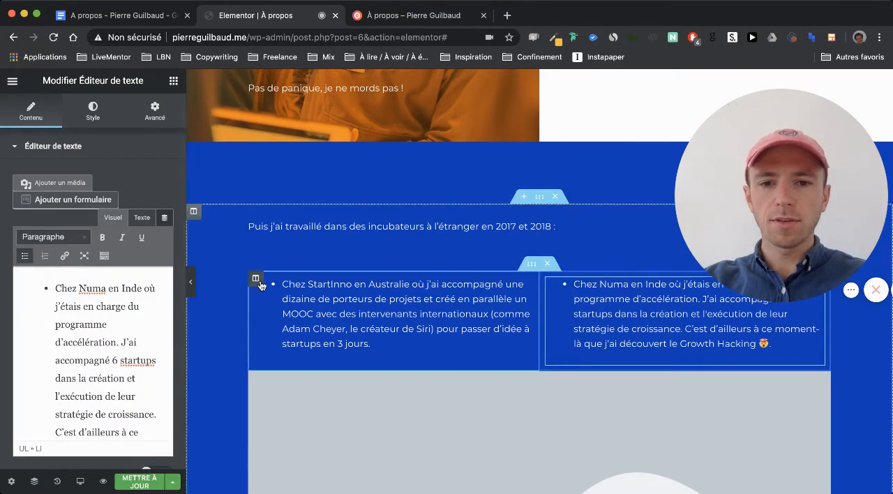
{"action": "left_click", "coordinate": [142, 19]}
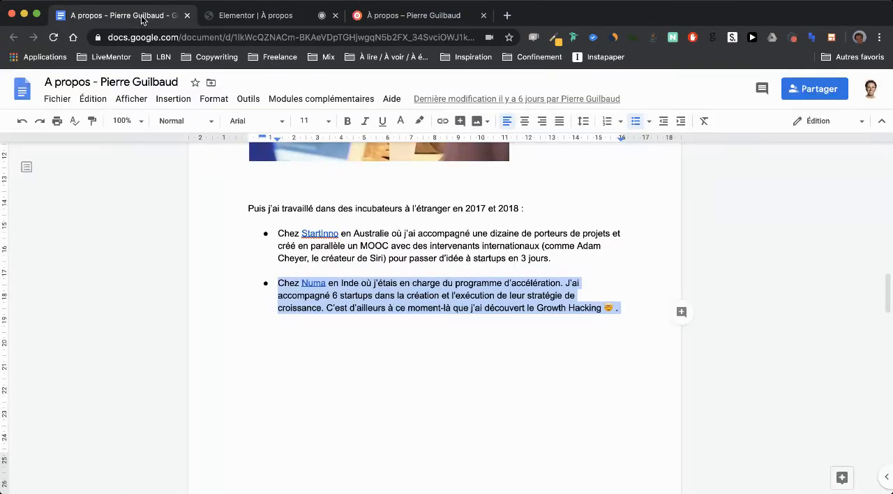
{"action": "left_click", "coordinate": [321, 234]}
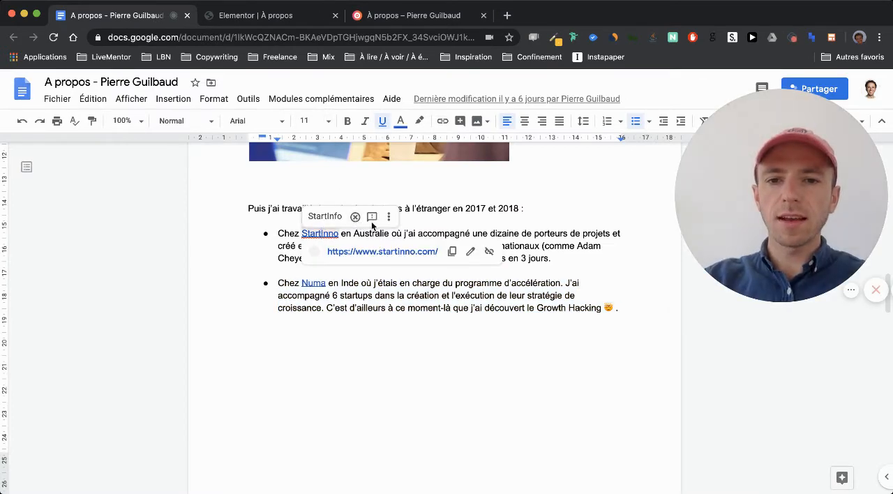
{"action": "left_click", "coordinate": [259, 15]}
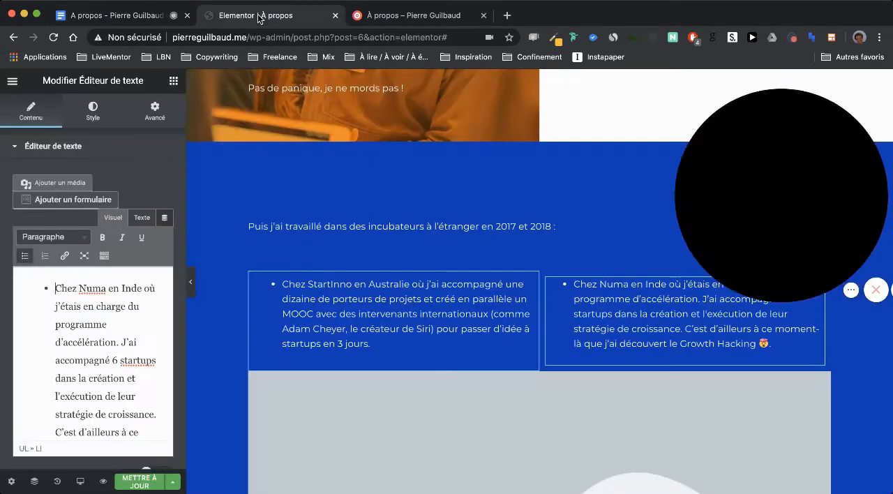
{"action": "left_click", "coordinate": [328, 284]}
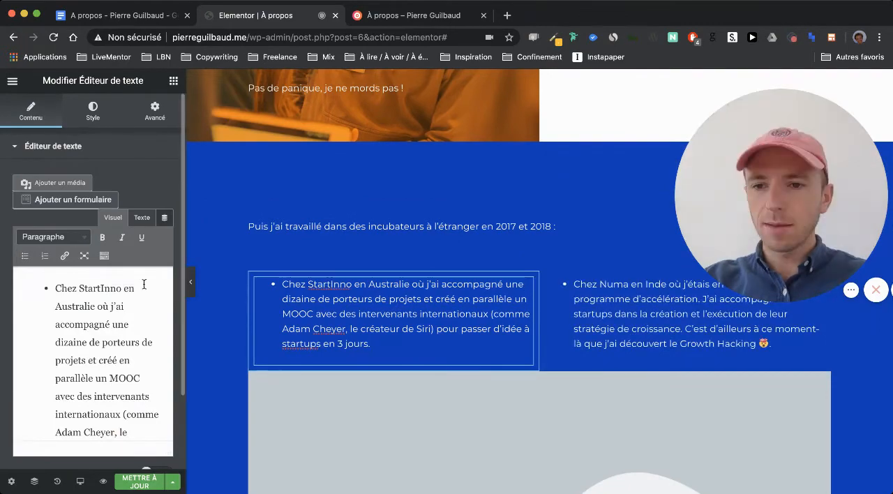
{"action": "double_click", "coordinate": [103, 288]}
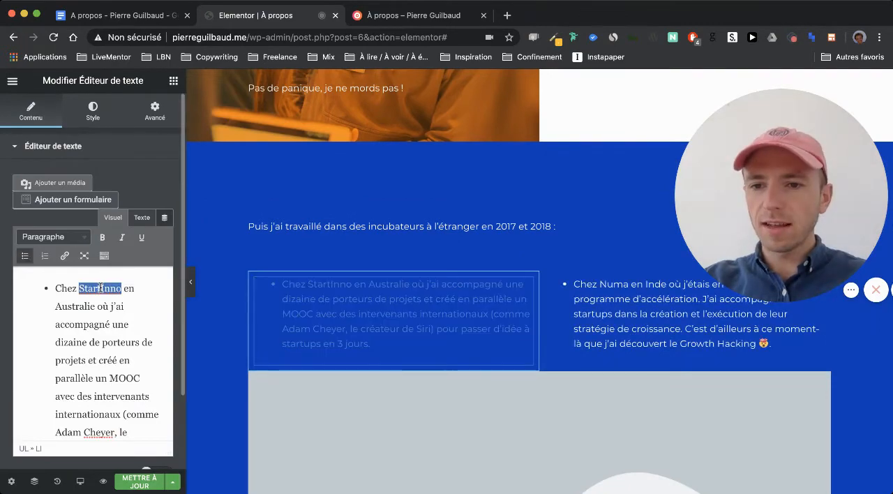
{"action": "left_click", "coordinate": [65, 255]}
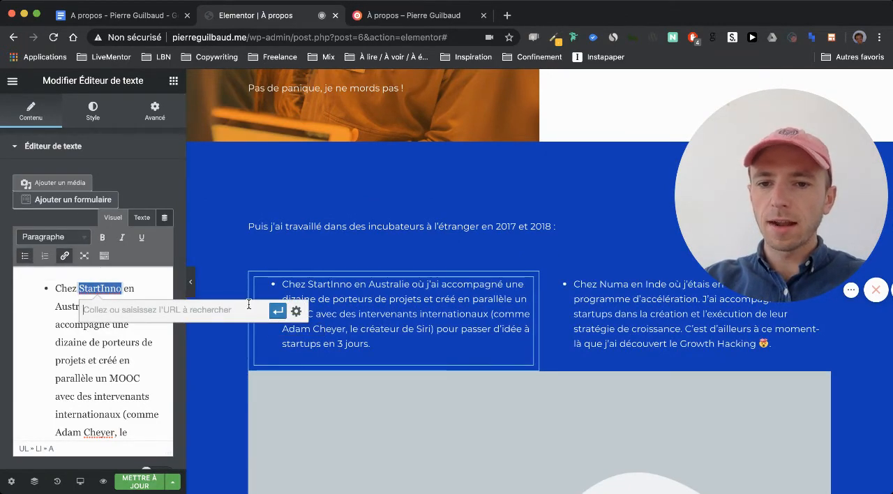
{"action": "left_click", "coordinate": [293, 312]}
{"action": "type", "text": "https://www.startinno.com/"}
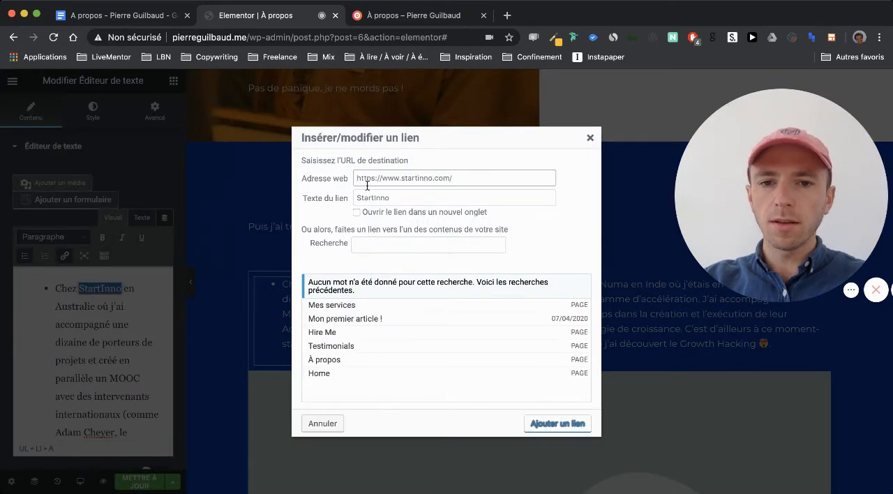
{"action": "left_click", "coordinate": [383, 211]}
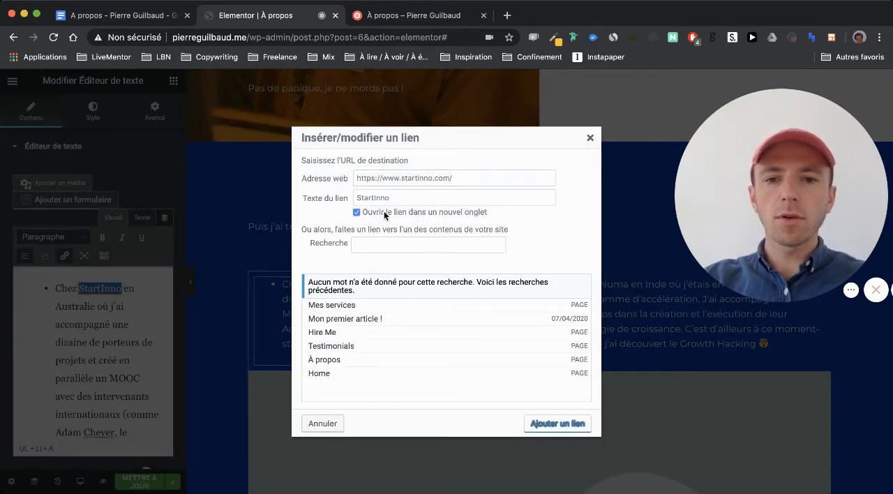
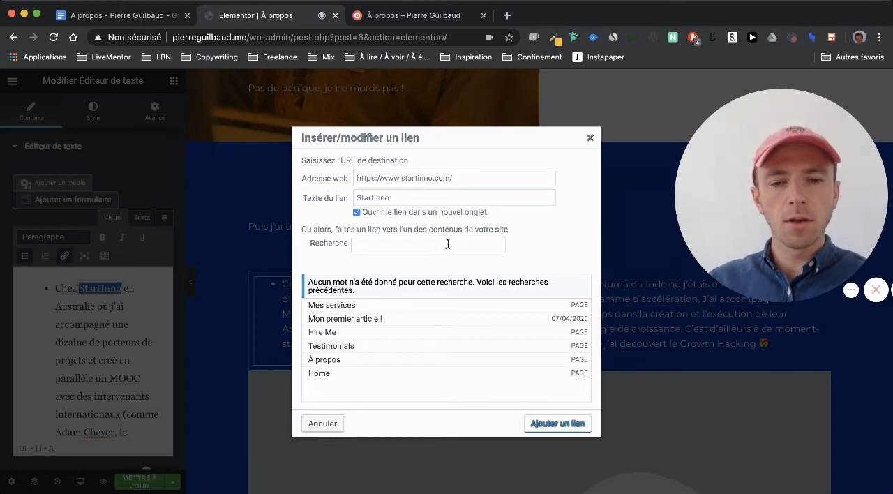
- Insert the StartInno link and bold the words "Chez StartInno en Australie" in the text block
{"action": "left_click", "coordinate": [557, 423]}
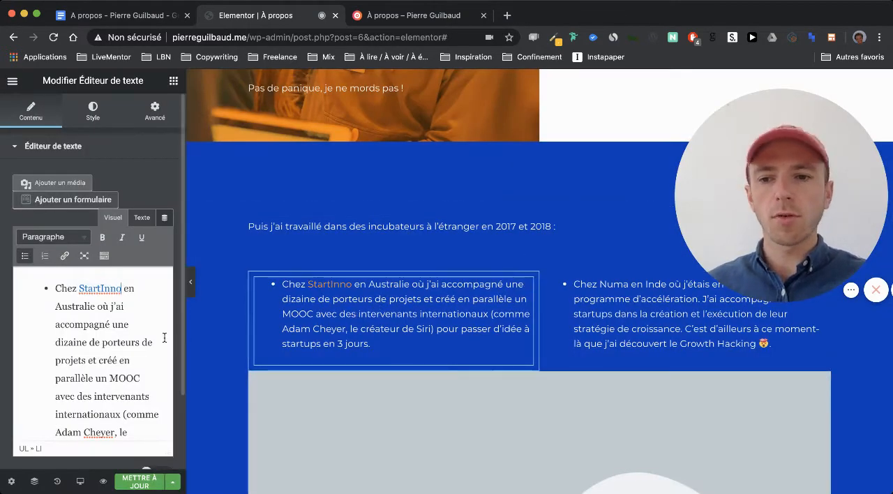
{"action": "scroll", "coordinate": [164, 338], "scroll_direction": "down", "scroll_amount": 1}
{"action": "scroll", "coordinate": [164, 337], "scroll_direction": "up", "scroll_amount": 1}
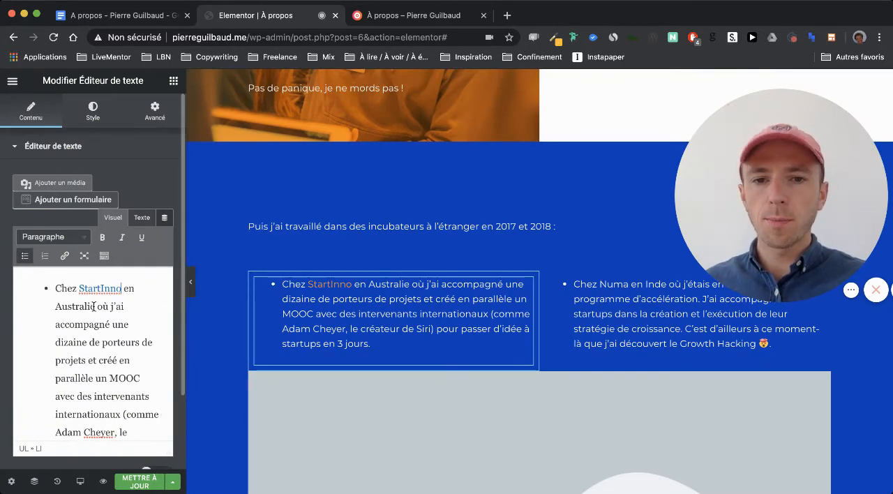
{"action": "left_click_drag", "start_coordinate": [94, 307], "coordinate": [54, 288]}
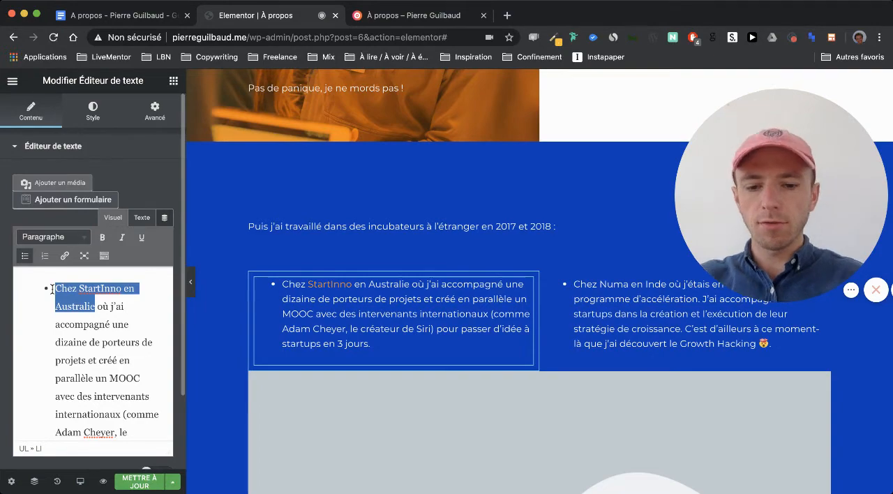
{"action": "key", "text": "super+b"}
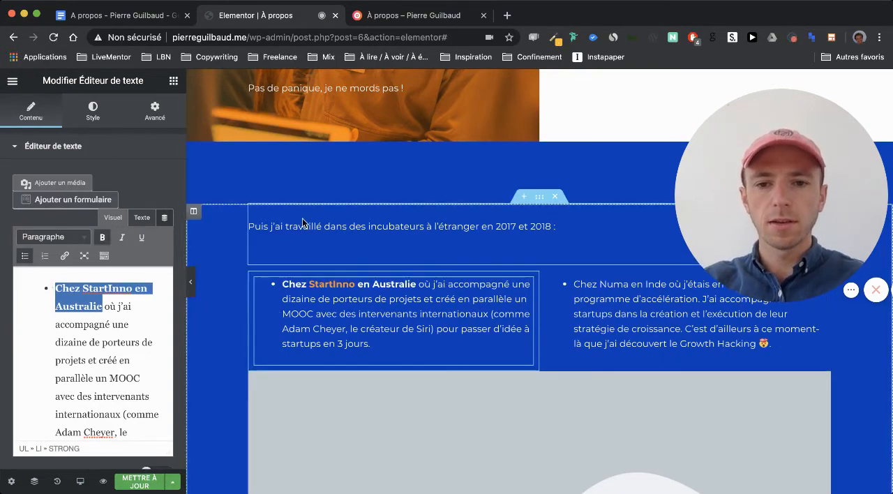
- Copy the web address behind the Numa link in Google Docs and return to Elementor
{"action": "scroll", "coordinate": [302, 218], "scroll_direction": "up", "scroll_amount": 1}
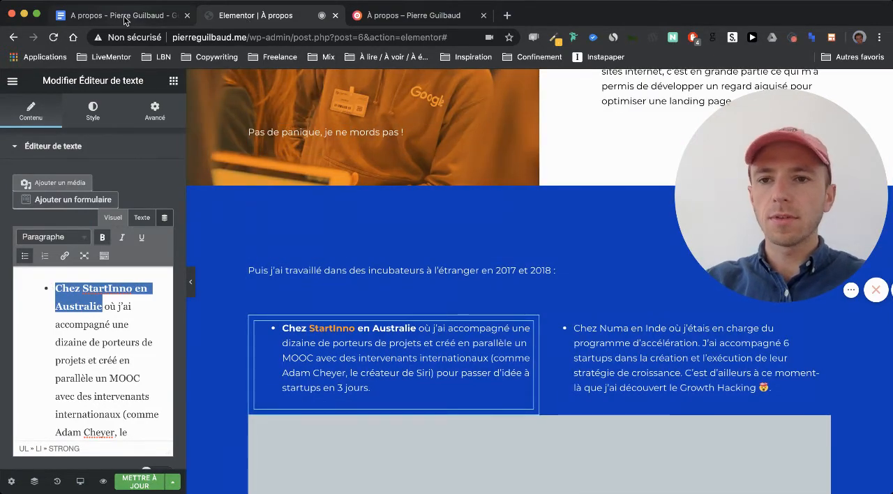
{"action": "left_click", "coordinate": [120, 17]}
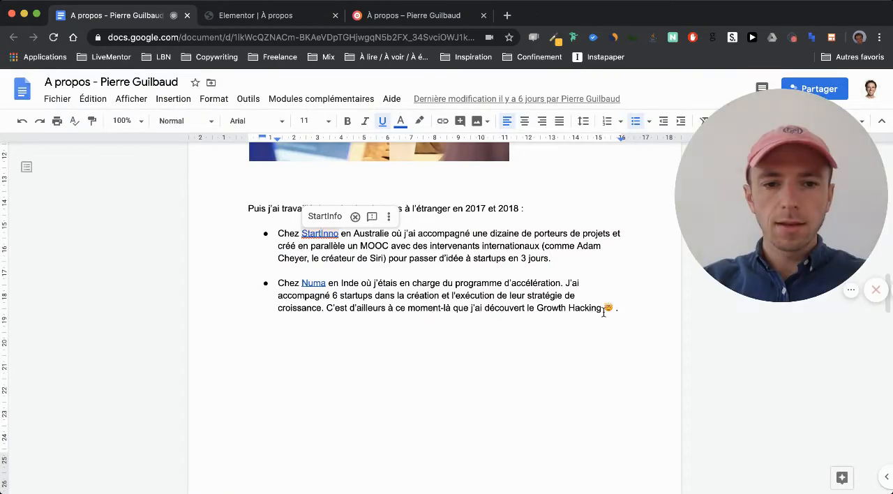
{"action": "left_click", "coordinate": [314, 284]}
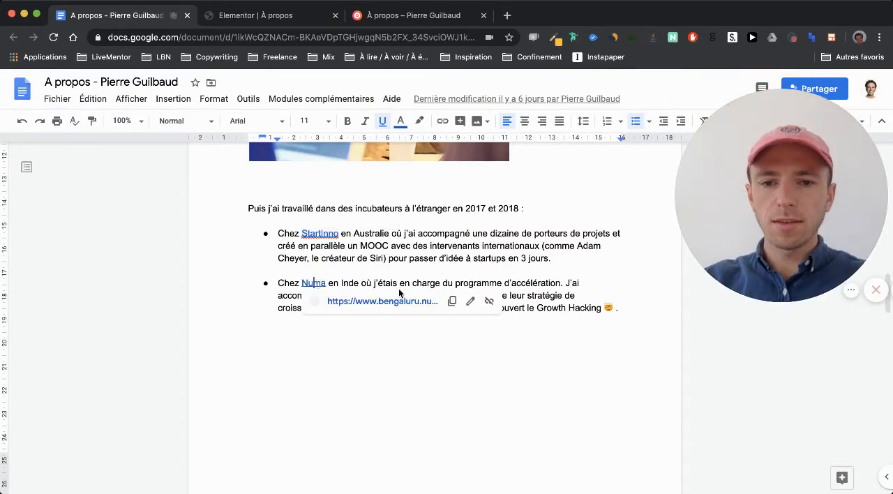
{"action": "left_click", "coordinate": [452, 301]}
{"action": "key", "text": "ctrl+Tab"}
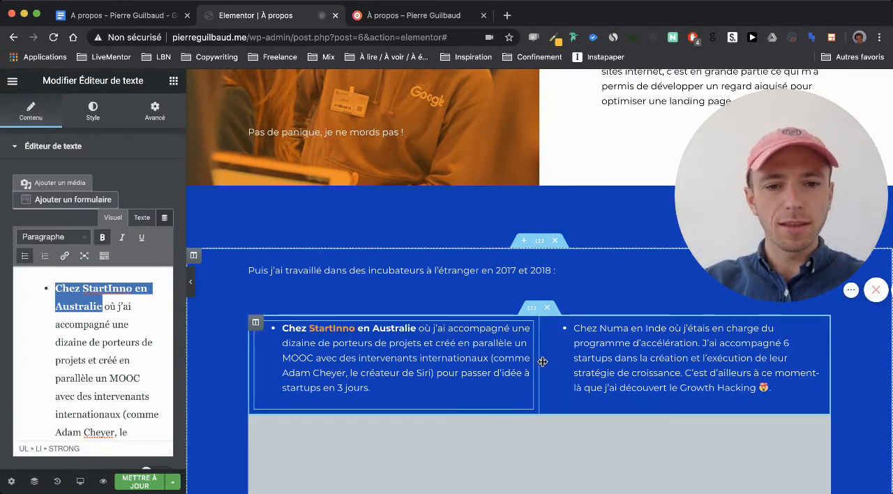
{"action": "left_click", "coordinate": [577, 369]}
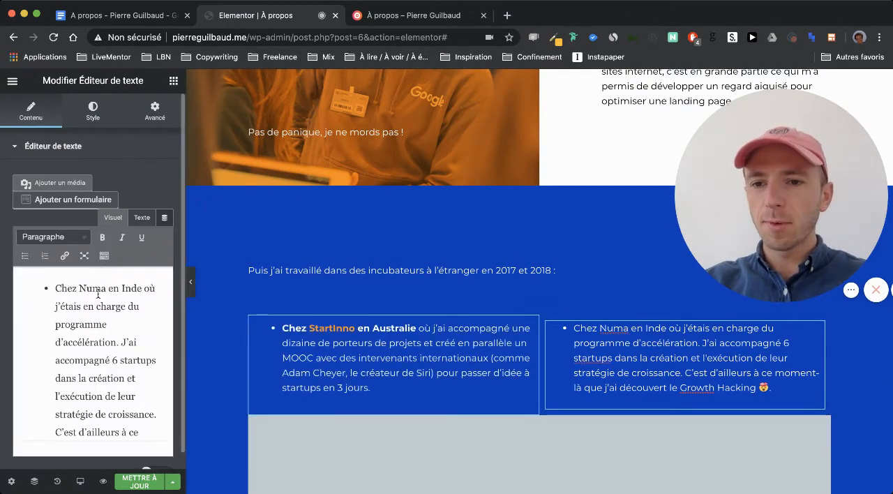
{"action": "double_click", "coordinate": [103, 285]}
{"action": "left_click", "coordinate": [64, 255]}
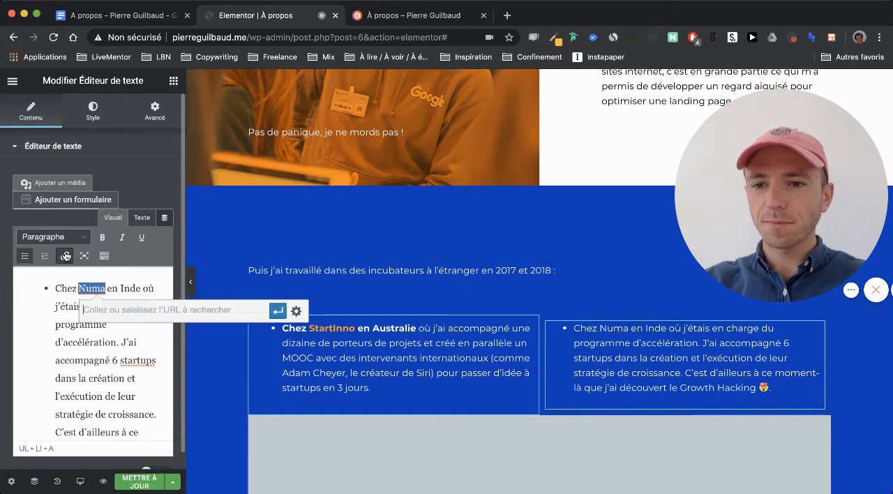
{"action": "left_click", "coordinate": [296, 311]}
{"action": "key", "text": "super+v"}
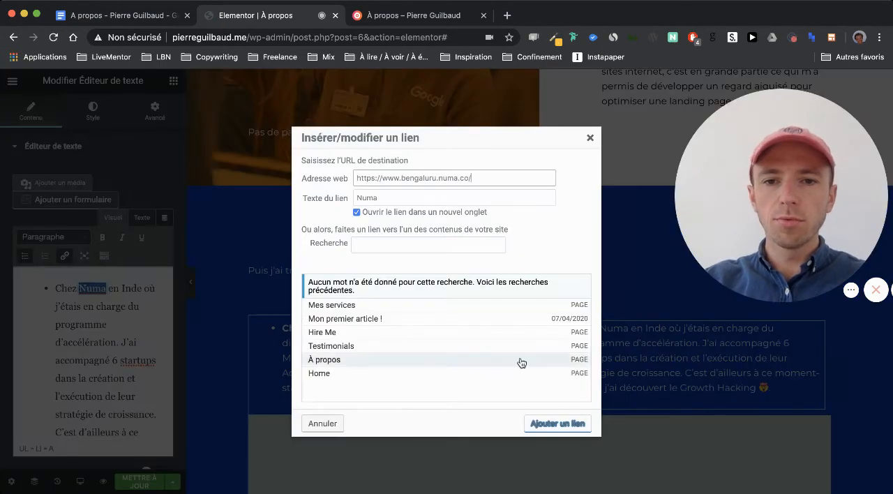
{"action": "left_click", "coordinate": [557, 424]}
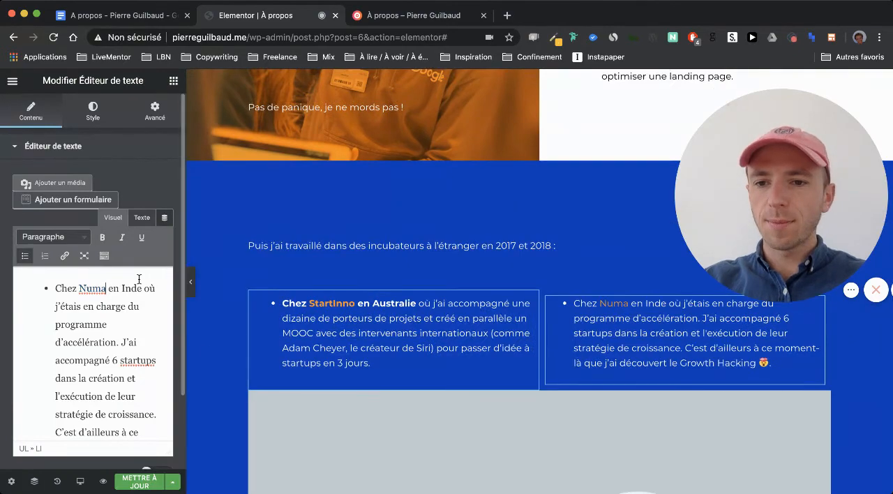
{"action": "left_click_drag", "start_coordinate": [142, 288], "coordinate": [25, 283]}
{"action": "key", "text": "super+b"}
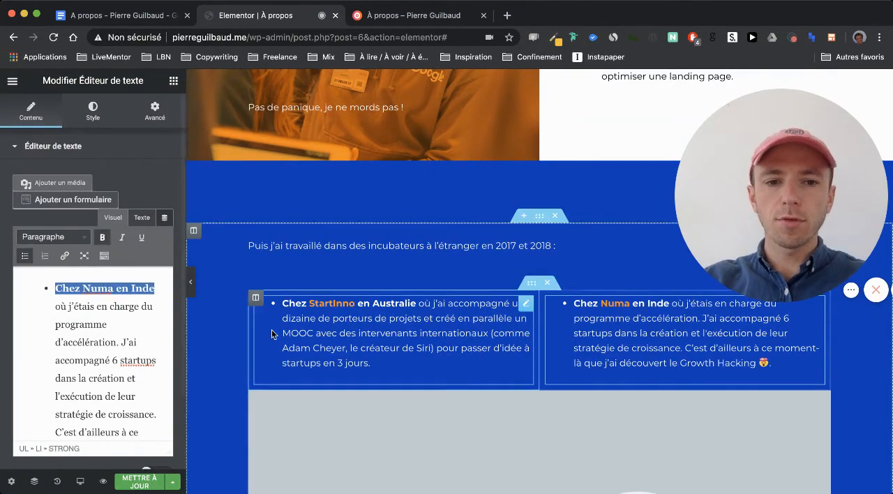
- Replace the placeholder image below the two incubator columns with the whiteboard meeting photo from the media library
{"action": "scroll", "coordinate": [271, 329], "scroll_direction": "down", "scroll_amount": 5}
{"action": "scroll", "coordinate": [460, 307], "scroll_direction": "down", "scroll_amount": 2}
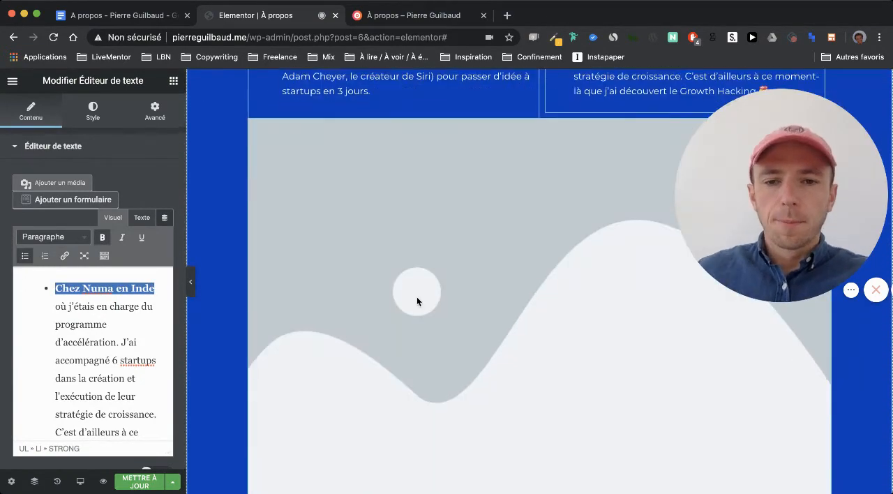
{"action": "left_click", "coordinate": [417, 300]}
{"action": "left_click", "coordinate": [114, 221]}
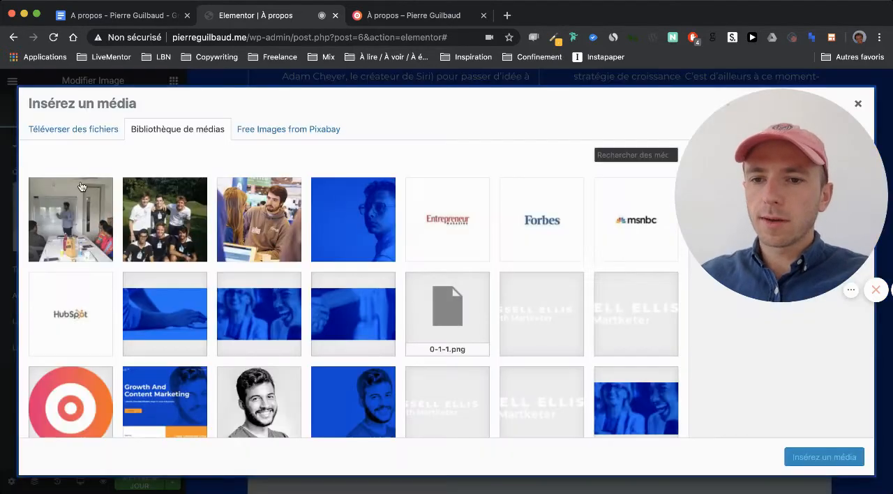
{"action": "left_click", "coordinate": [84, 217]}
{"action": "left_click", "coordinate": [800, 453]}
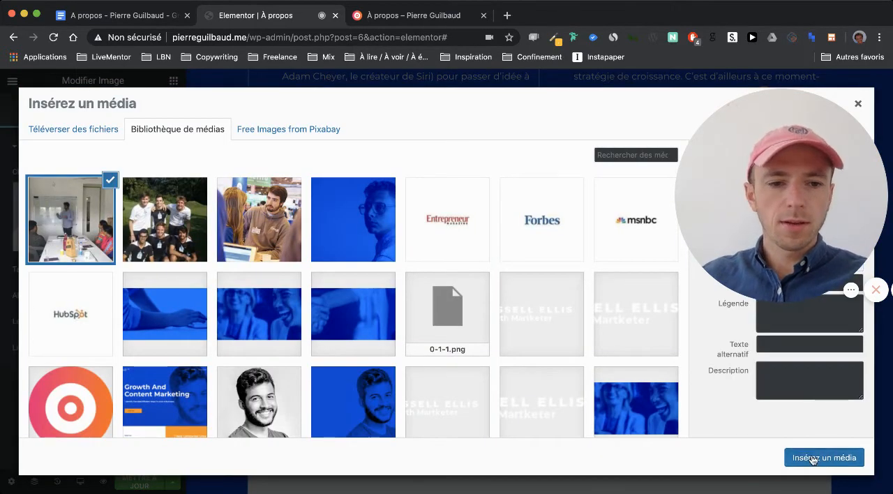
- Copy the Google Docs text from "À la suite de ces expériences" through "la plateforme sont neutres en carbone)."
{"action": "scroll", "coordinate": [567, 395], "scroll_direction": "down", "scroll_amount": 6}
{"action": "scroll", "coordinate": [567, 397], "scroll_direction": "down", "scroll_amount": 3}
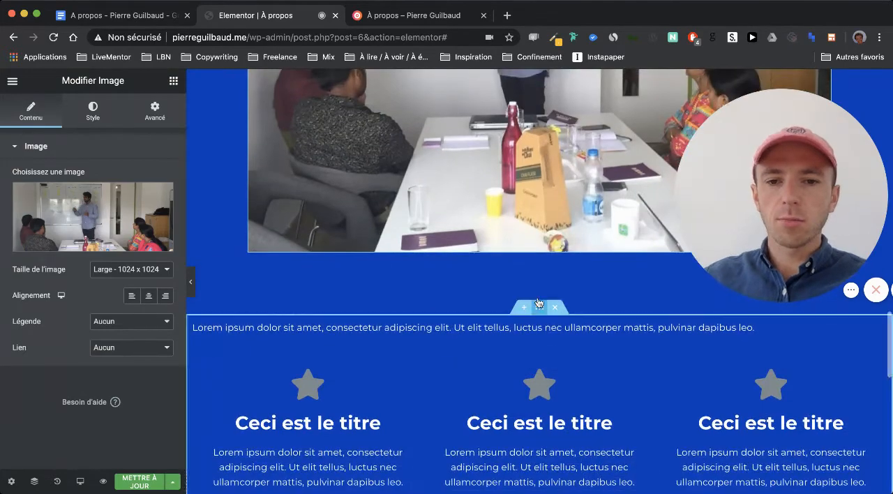
{"action": "left_click", "coordinate": [120, 15]}
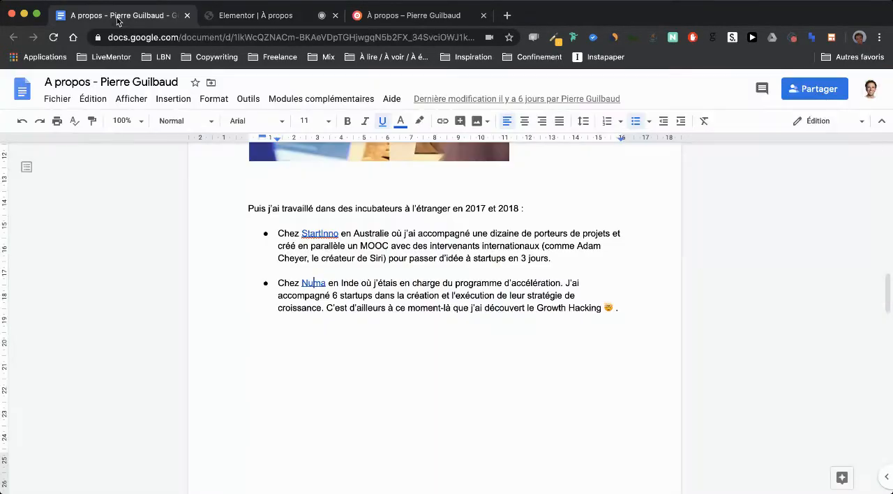
{"action": "scroll", "coordinate": [330, 261], "scroll_direction": "down", "scroll_amount": 10}
{"action": "scroll", "coordinate": [329, 261], "scroll_direction": "down", "scroll_amount": 2}
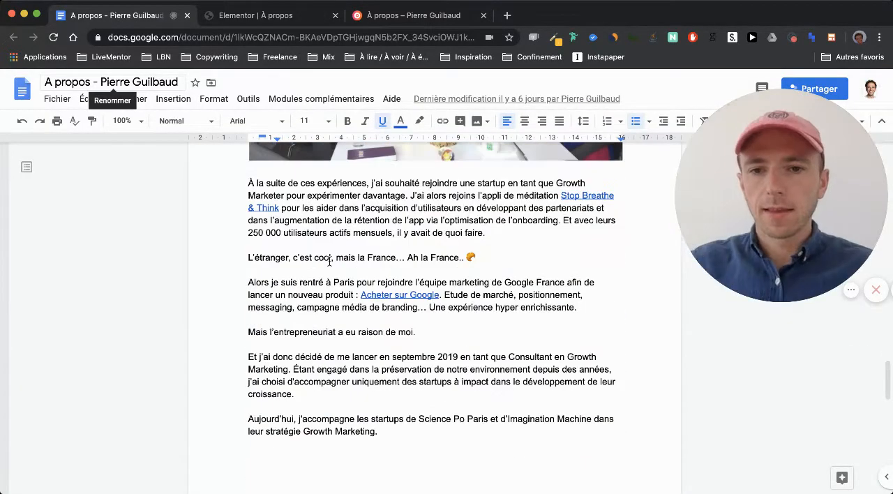
{"action": "mouse_move", "coordinate": [246, 231]}
{"action": "left_mouse_down"}
{"action": "mouse_move", "coordinate": [353, 409]}
{"action": "mouse_move", "coordinate": [410, 353]}
{"action": "mouse_move", "coordinate": [447, 362]}
{"action": "mouse_move", "coordinate": [459, 374]}
{"action": "mouse_move", "coordinate": [453, 346]}
{"action": "mouse_move", "coordinate": [328, 277]}
{"action": "mouse_move", "coordinate": [250, 214]}
{"action": "mouse_move", "coordinate": [255, 245]}
{"action": "left_mouse_up"}
{"action": "scroll", "coordinate": [329, 367], "scroll_direction": "down", "scroll_amount": 10}
{"action": "scroll", "coordinate": [250, 213], "scroll_direction": "up", "scroll_amount": 8}
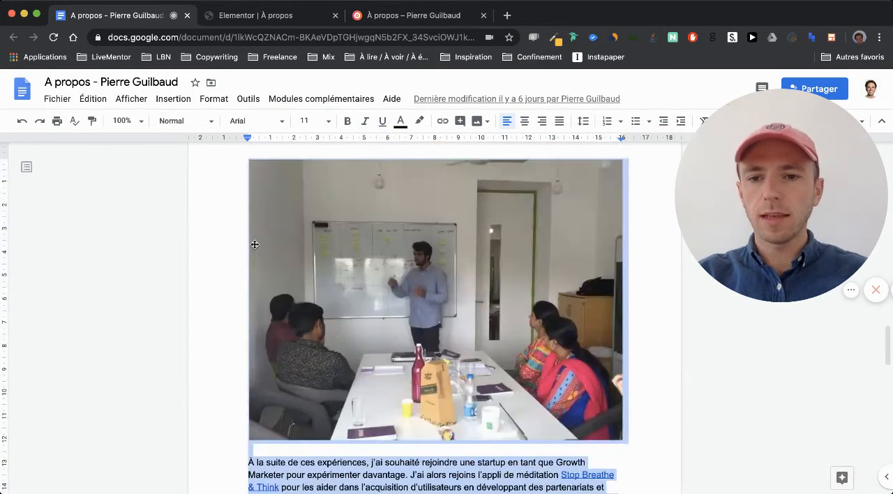
{"action": "left_click_drag", "start_coordinate": [243, 370], "coordinate": [249, 447]}
{"action": "key", "text": "ctrl+c"}
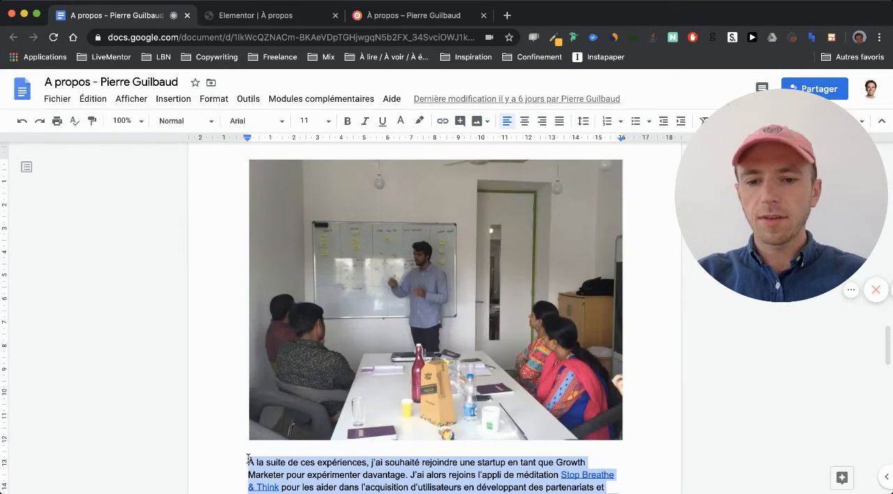
{"action": "scroll", "coordinate": [248, 459], "scroll_direction": "down", "scroll_amount": 15}
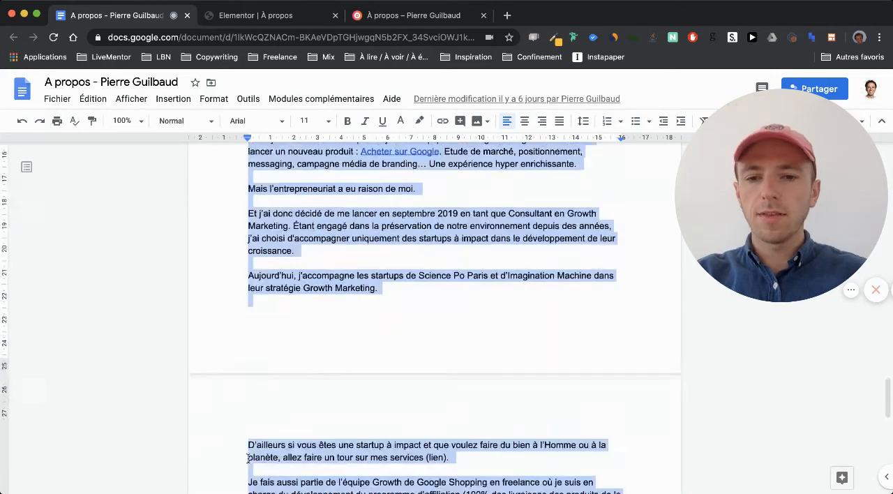
- Switch to Elementor and add a text editor widget directly below the meeting photo
{"action": "left_click", "coordinate": [238, 15]}
{"action": "scroll", "coordinate": [301, 253], "scroll_direction": "up", "scroll_amount": 3}
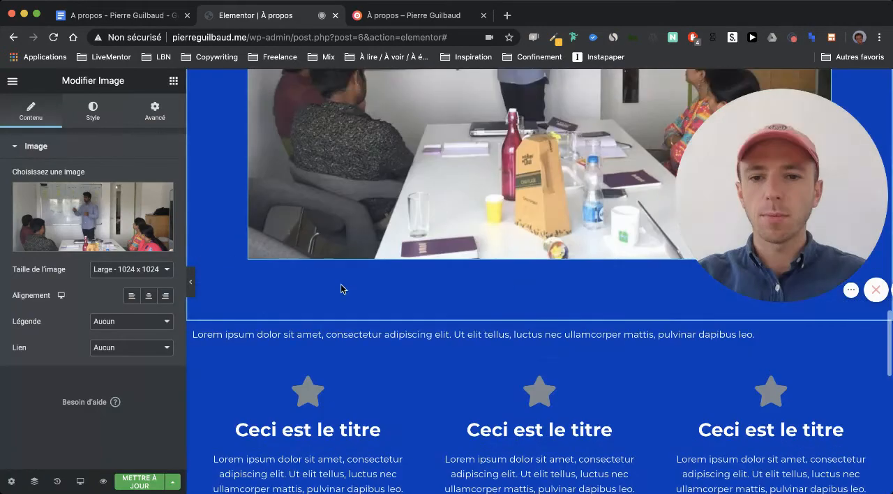
{"action": "scroll", "coordinate": [336, 272], "scroll_direction": "down", "scroll_amount": 4}
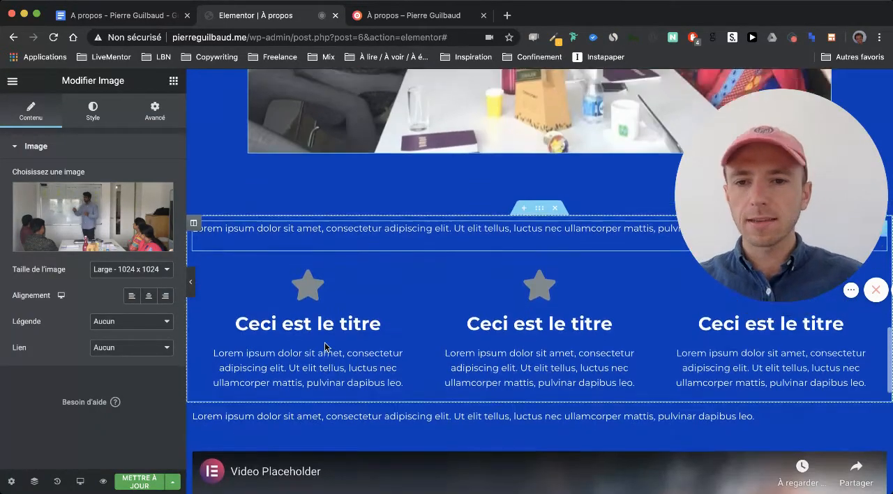
{"action": "scroll", "coordinate": [325, 342], "scroll_direction": "up", "scroll_amount": 6}
{"action": "left_click", "coordinate": [173, 80]}
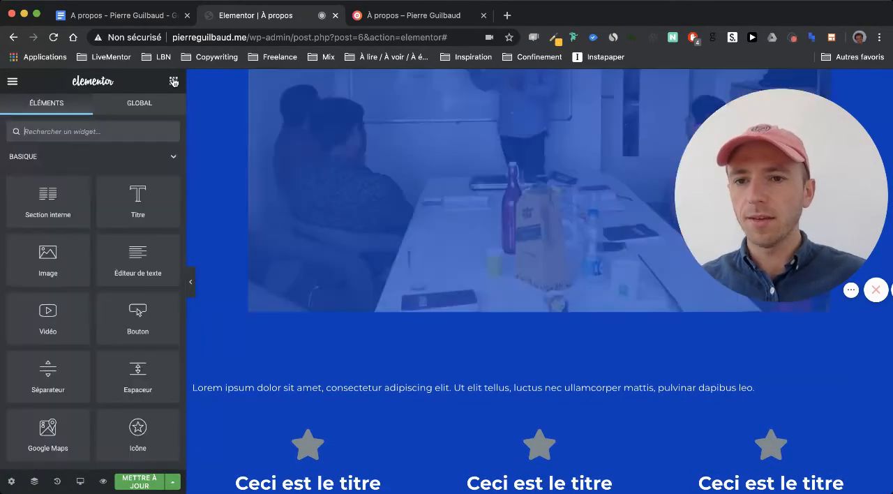
{"action": "left_click_drag", "start_coordinate": [342, 352], "coordinate": [384, 316]}
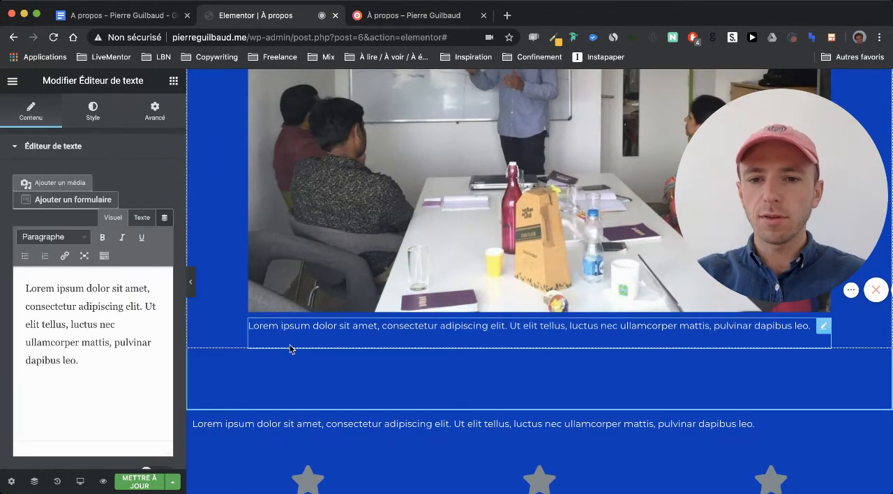
- Replace the new widget's placeholder with the copied text and remove the extra blank line after "il y avait de quoi faire."
{"action": "left_click", "coordinate": [141, 217]}
{"action": "key", "text": "ctrl+a"}
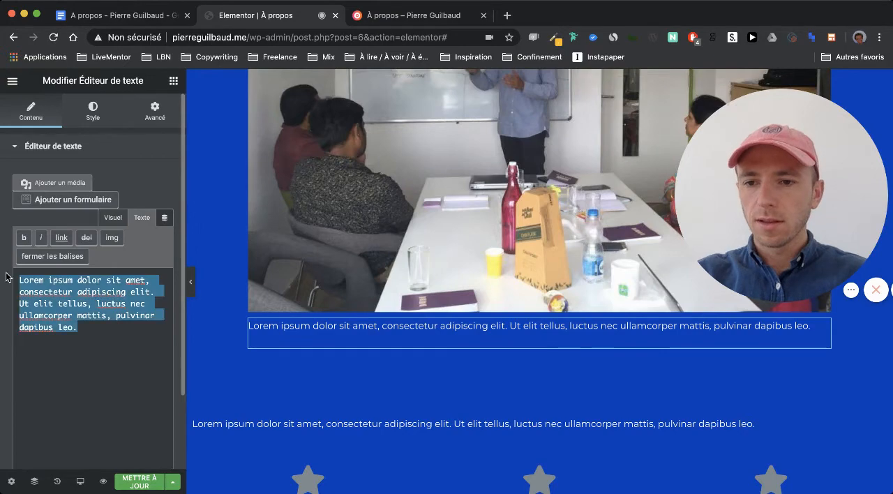
{"action": "key", "text": "ctrl+v"}
{"action": "left_click", "coordinate": [113, 216]}
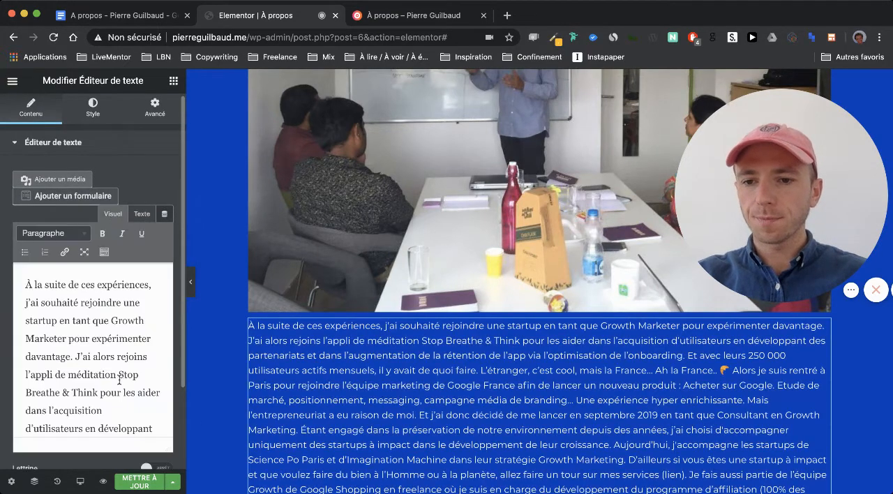
{"action": "scroll", "coordinate": [118, 379], "scroll_direction": "down", "scroll_amount": 3}
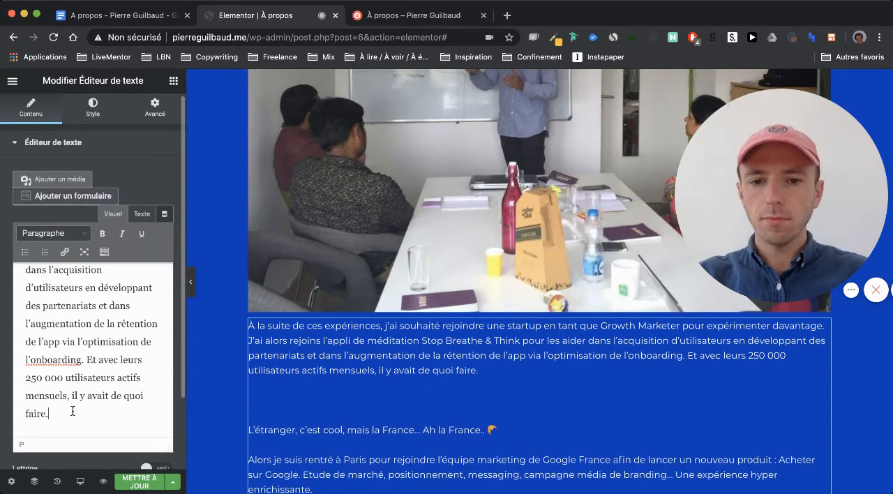
{"action": "scroll", "coordinate": [106, 395], "scroll_direction": "down", "scroll_amount": 5}
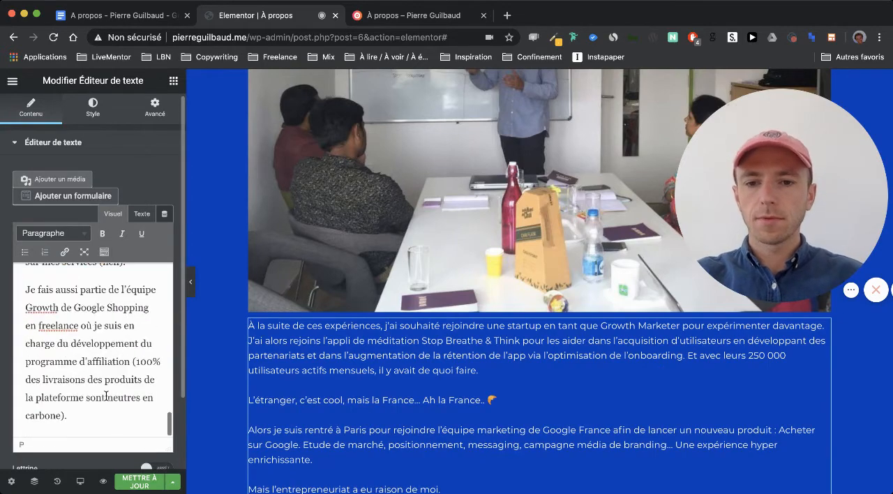
- Copy "Et sinon je passe du temps à développer mes projets :" from Google Docs and replace the Elementor placeholder text above the three icon boxes
{"action": "scroll", "coordinate": [295, 401], "scroll_direction": "down", "scroll_amount": 10}
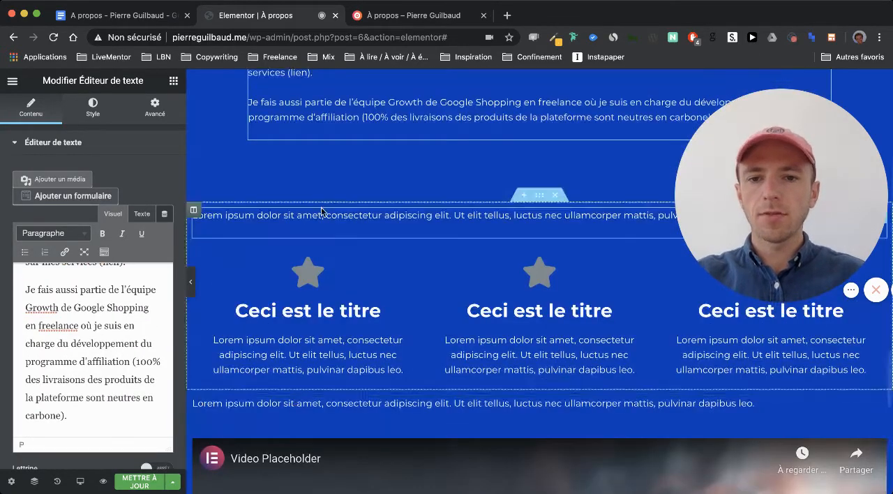
{"action": "left_click", "coordinate": [125, 16]}
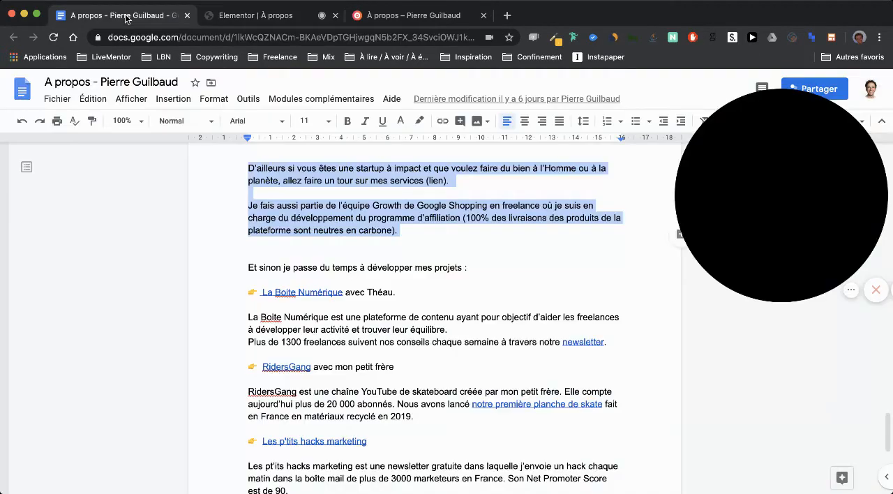
{"action": "triple_click", "coordinate": [293, 269]}
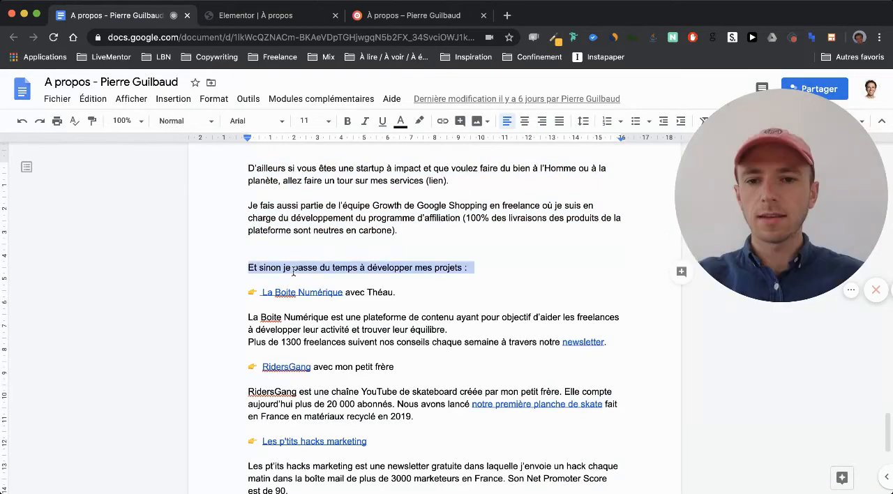
{"action": "left_click", "coordinate": [278, 11]}
{"action": "left_click", "coordinate": [267, 225]}
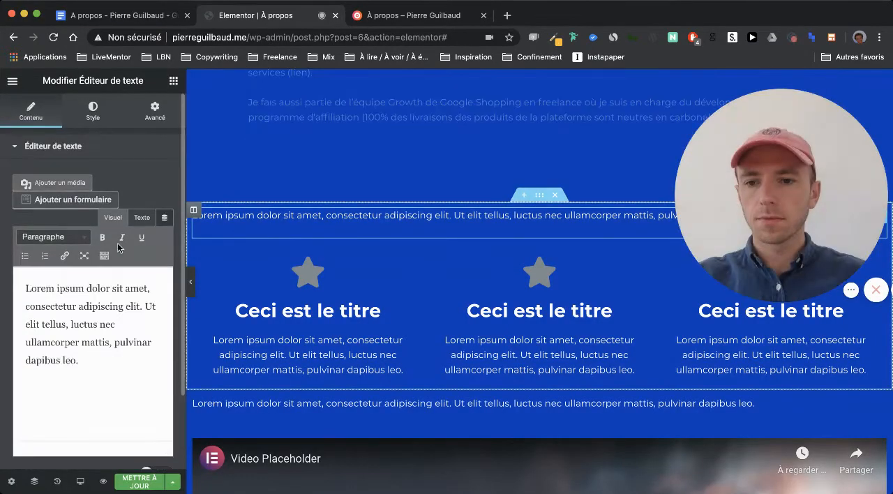
{"action": "left_click", "coordinate": [142, 217]}
{"action": "key", "text": "ctrl+a"}
{"action": "type", "text": "Et sinon je passe du temps à développer mes projets :"}
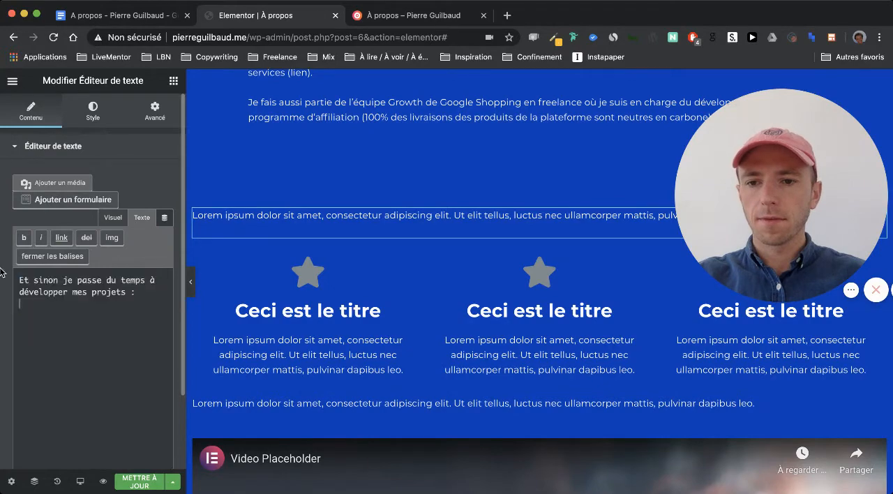
- Replace the first icon box's placeholder description with the La Boite Numérique paragraph from Google Docs, through "à travers notre newsletter."
{"action": "left_click", "coordinate": [113, 218]}
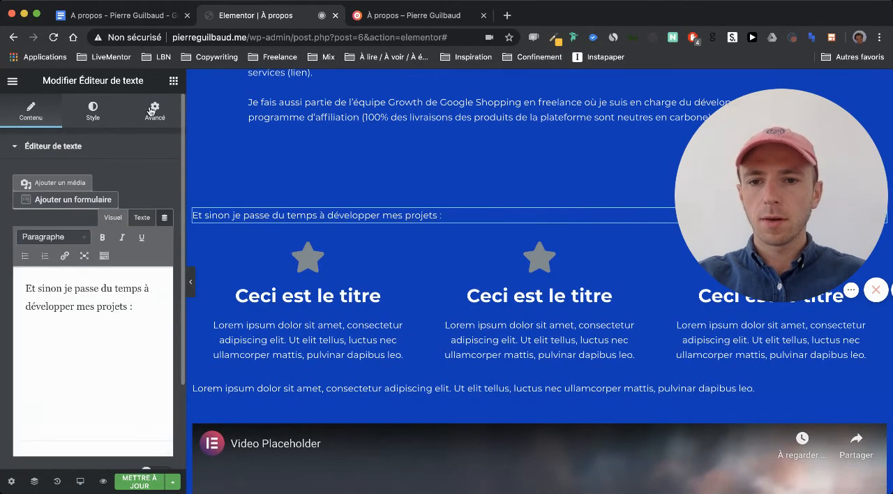
{"action": "left_click", "coordinate": [124, 16]}
{"action": "scroll", "coordinate": [296, 300], "scroll_direction": "down", "scroll_amount": 1}
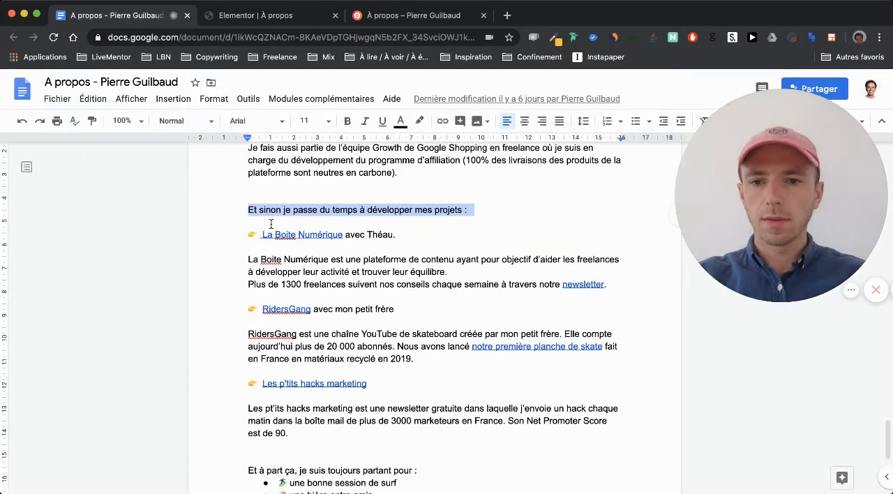
{"action": "left_click_drag", "start_coordinate": [608, 286], "coordinate": [344, 245]}
{"action": "key", "text": "super+c"}
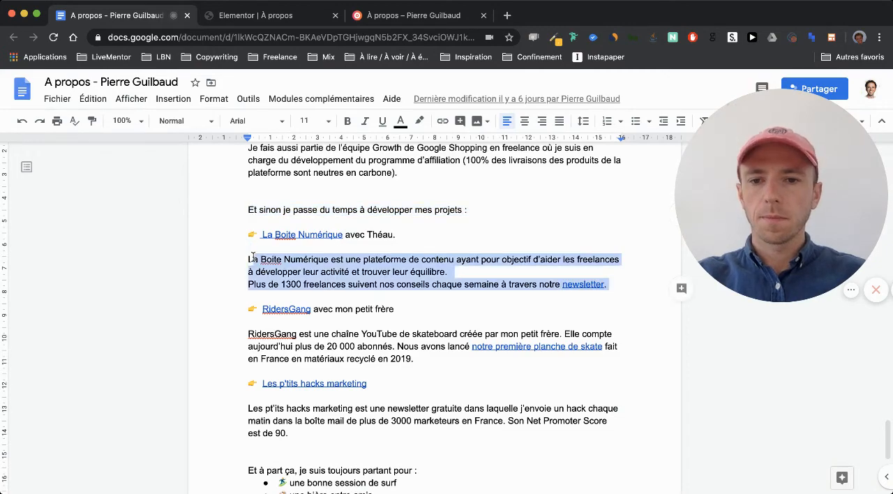
{"action": "left_click", "coordinate": [300, 15]}
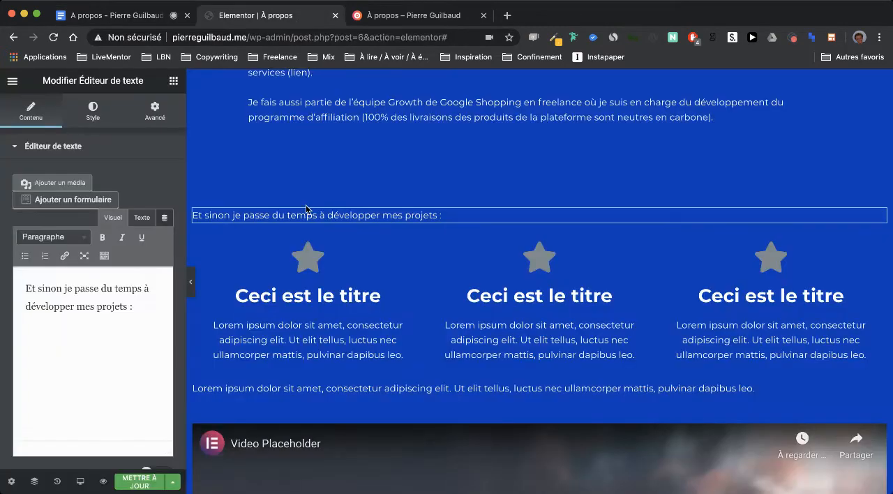
{"action": "left_click", "coordinate": [402, 369]}
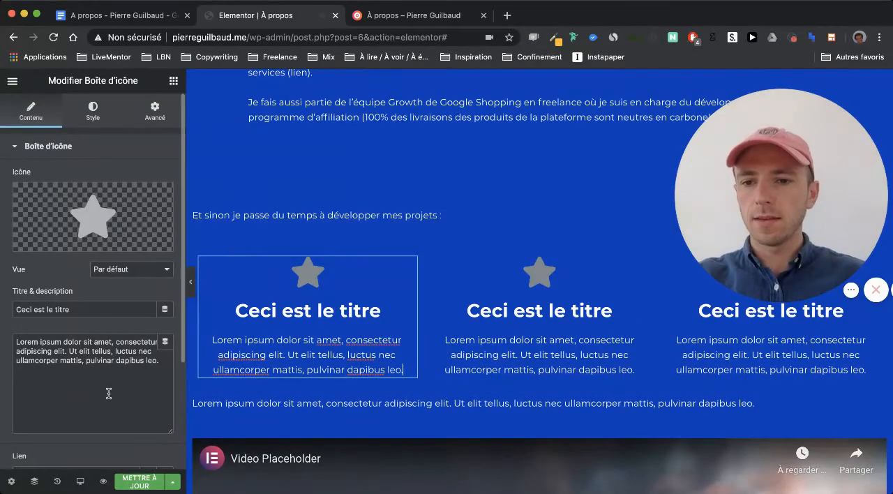
{"action": "left_click", "coordinate": [103, 351]}
{"action": "key", "text": "super+a"}
{"action": "key", "text": "super+v"}
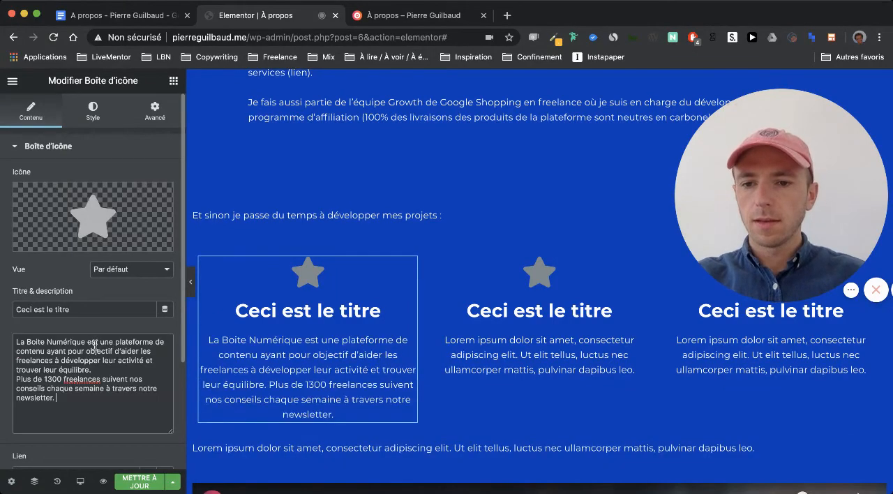
- Copy the La Boite Numérique heading with its emoji from Google Docs into the first icon box's title, without the final period
{"action": "left_click", "coordinate": [135, 21]}
{"action": "left_click_drag", "start_coordinate": [418, 239], "coordinate": [241, 236]}
{"action": "key", "text": "super+c"}
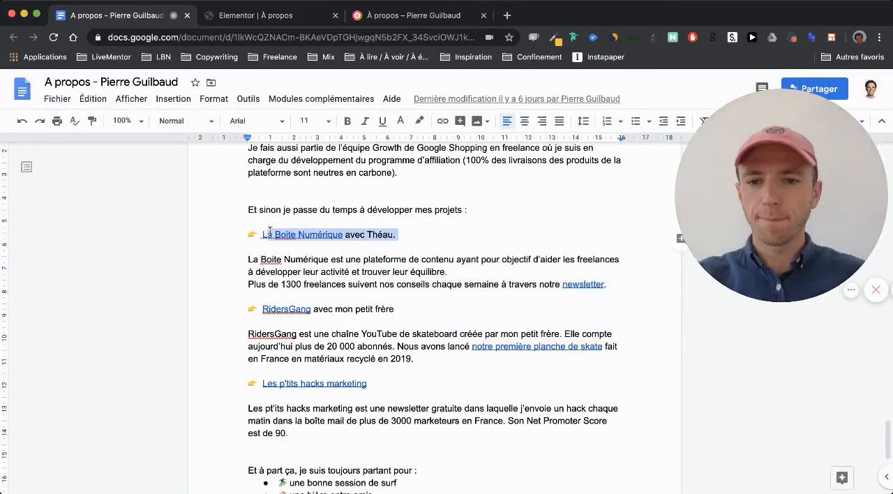
{"action": "left_click", "coordinate": [240, 15]}
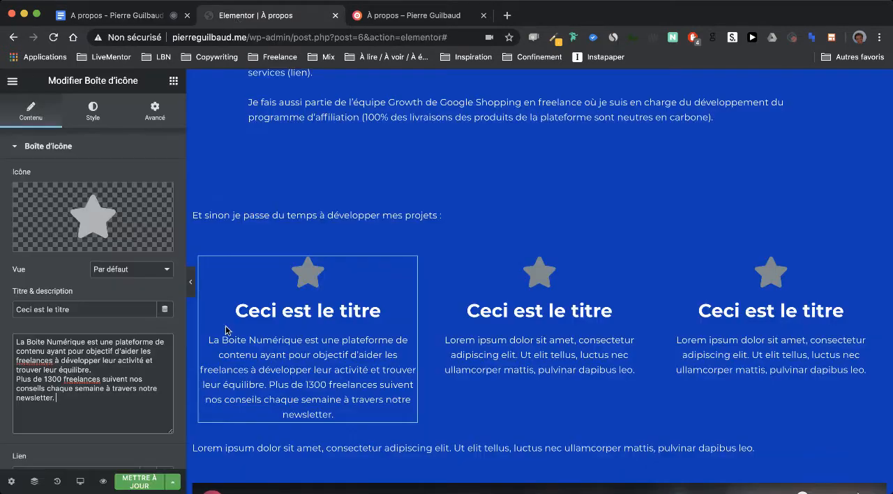
{"action": "double_click", "coordinate": [108, 305]}
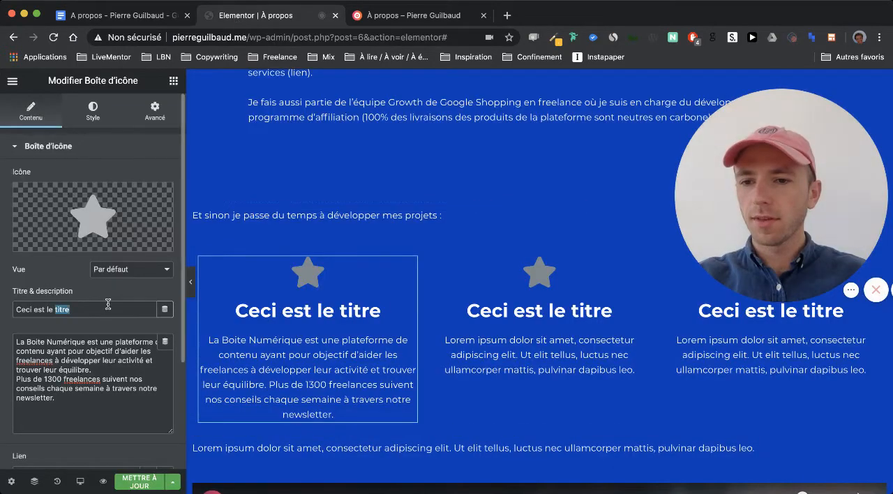
{"action": "key", "text": "super+v"}
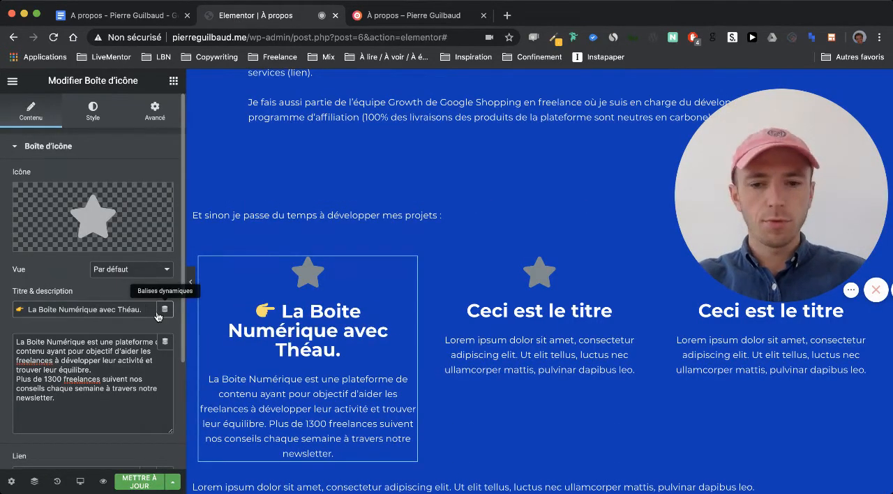
{"action": "scroll", "coordinate": [418, 293], "scroll_direction": "down", "scroll_amount": 2}
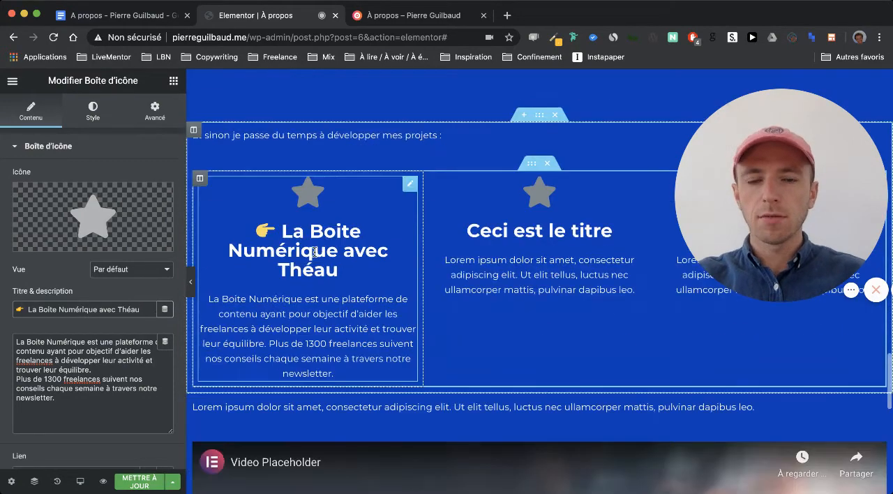
- Set the middle icon box's title to "👉 RidersGang avec mon petit frère", copied from Google Docs
{"action": "left_click", "coordinate": [469, 261]}
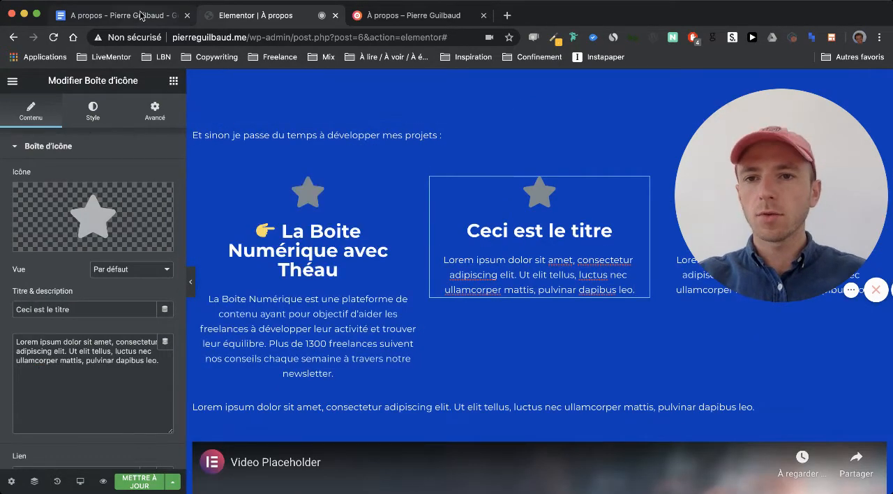
{"action": "left_click", "coordinate": [145, 15]}
{"action": "left_click_drag", "start_coordinate": [404, 299], "coordinate": [242, 308]}
{"action": "key", "text": "super+c"}
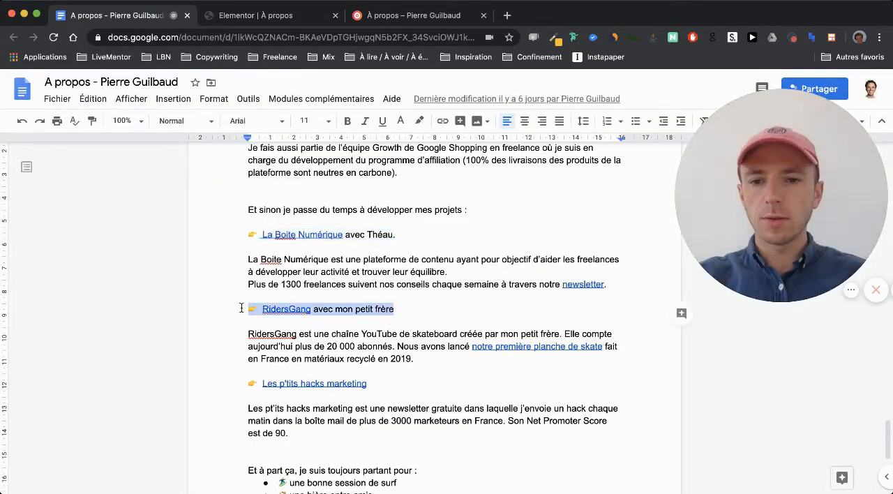
{"action": "left_click", "coordinate": [289, 15]}
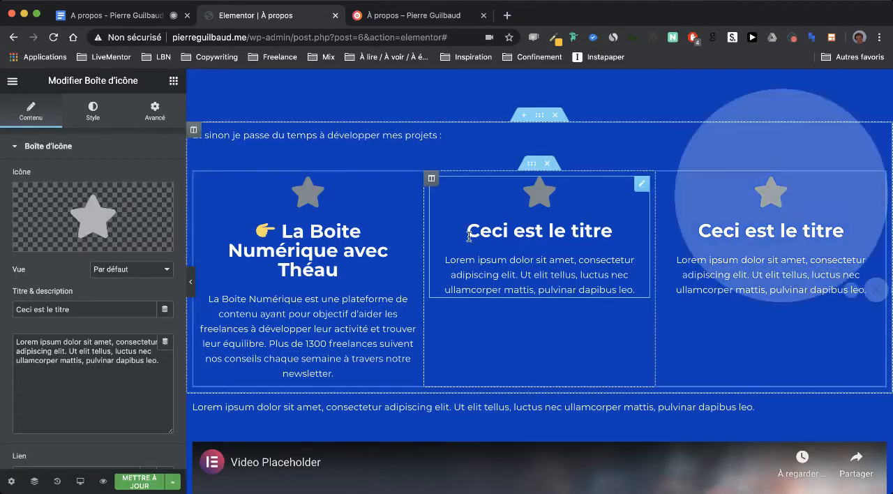
{"action": "triple_click", "coordinate": [84, 310]}
{"action": "key", "text": "super+v"}
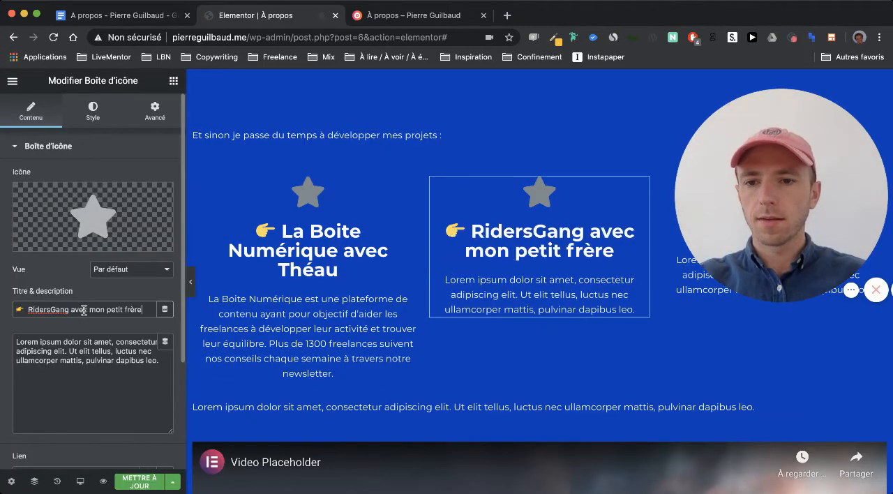
- Replace the middle icon box's placeholder description with the RidersGang paragraph from Google Docs
{"action": "left_click", "coordinate": [134, 17]}
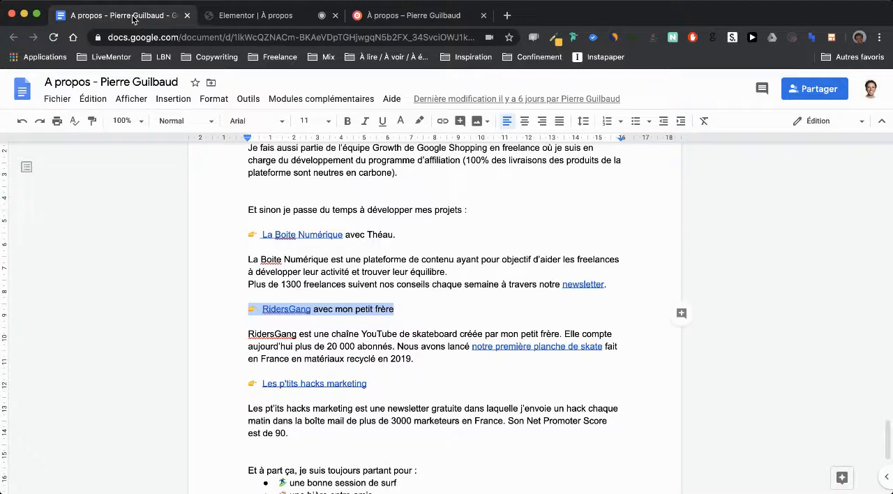
{"action": "triple_click", "coordinate": [413, 349]}
{"action": "key", "text": "super+c"}
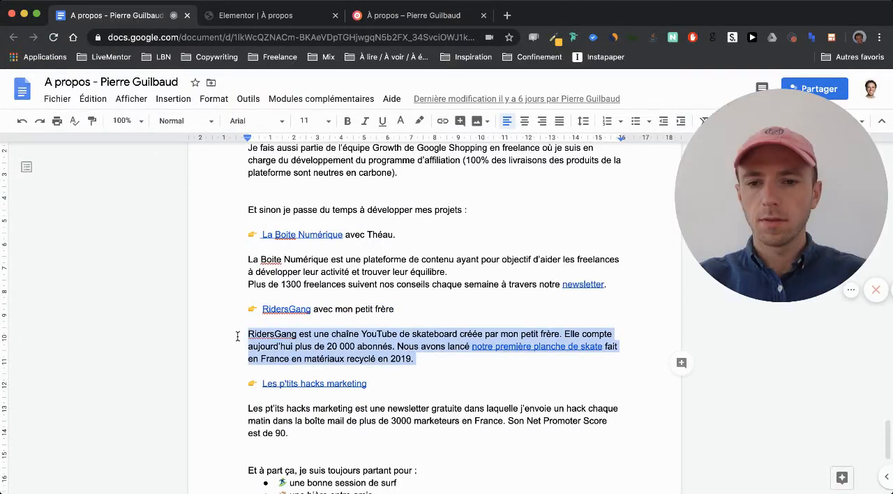
{"action": "left_click", "coordinate": [250, 20]}
{"action": "triple_click", "coordinate": [46, 340]}
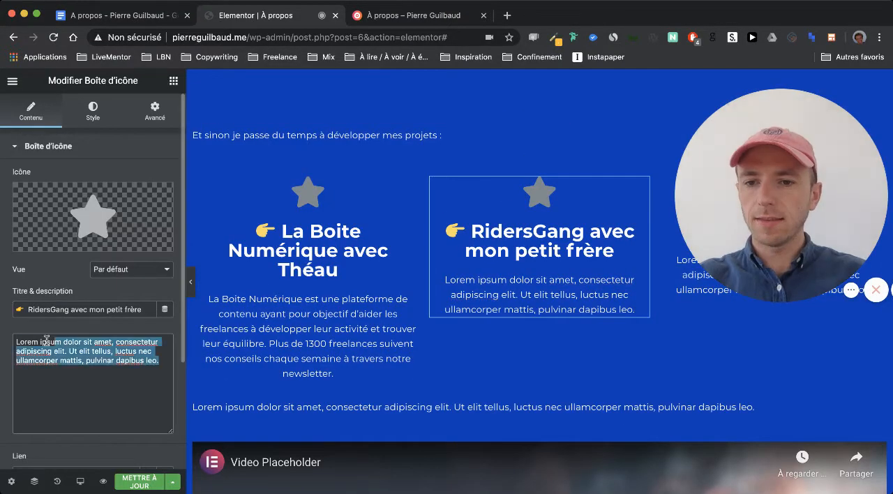
{"action": "key", "text": "super+v"}
- Set the third icon box's title to "👉 Les p'tits hacks marketing", copied from Google Docs
{"action": "scroll", "coordinate": [486, 317], "scroll_direction": "down", "scroll_amount": 3}
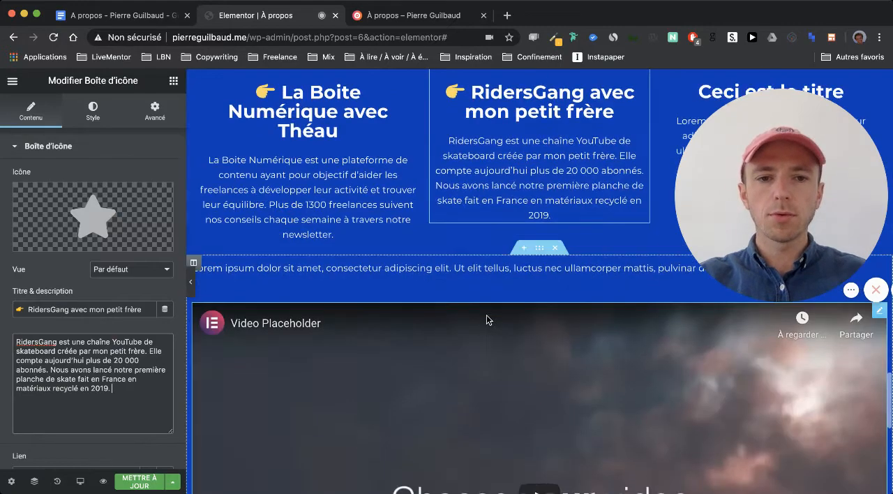
{"action": "scroll", "coordinate": [487, 319], "scroll_direction": "up", "scroll_amount": 5}
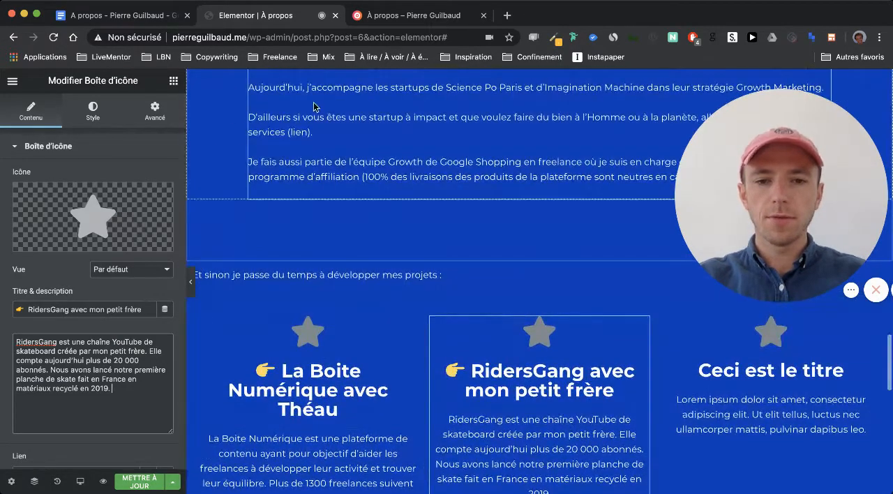
{"action": "left_click", "coordinate": [126, 16]}
{"action": "left_click_drag", "start_coordinate": [368, 384], "coordinate": [237, 382]}
{"action": "key", "text": "ctrl+c"}
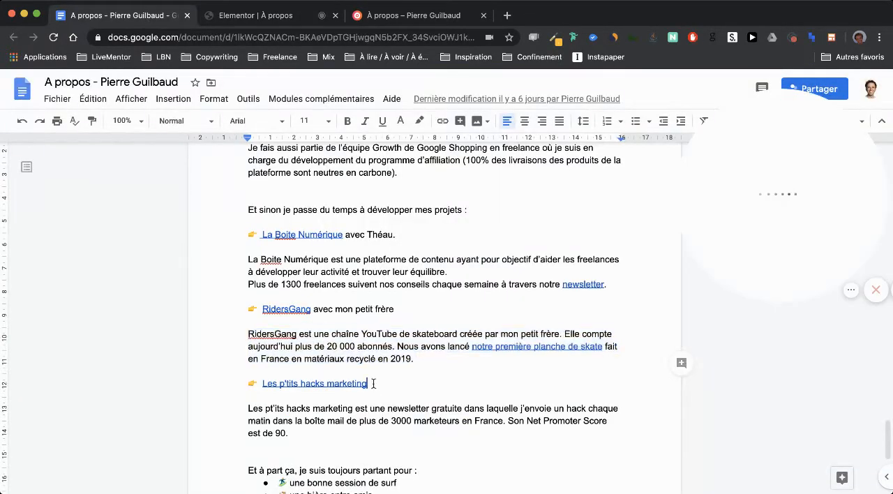
{"action": "left_click", "coordinate": [255, 15]}
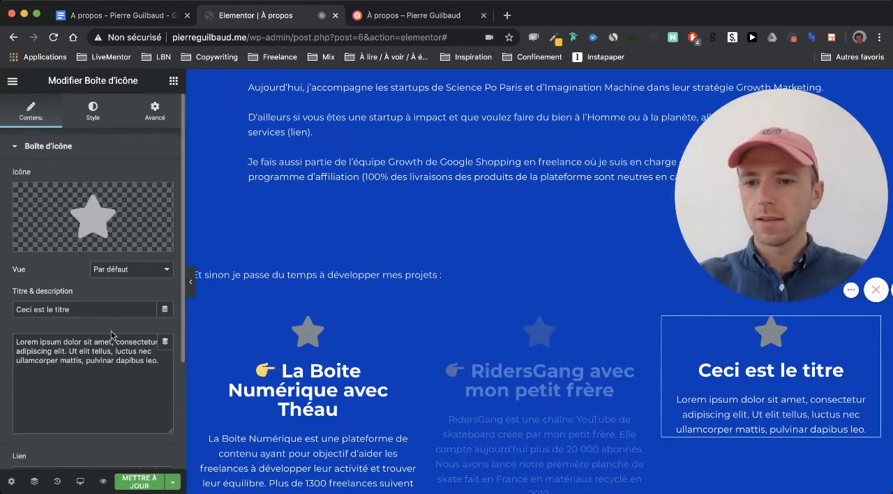
{"action": "triple_click", "coordinate": [92, 312]}
{"action": "key", "text": "ctrl+v"}
- Replace the third icon box's placeholder description with the Google Docs paragraph about the hacks marketing newsletter
{"action": "left_click", "coordinate": [108, 17]}
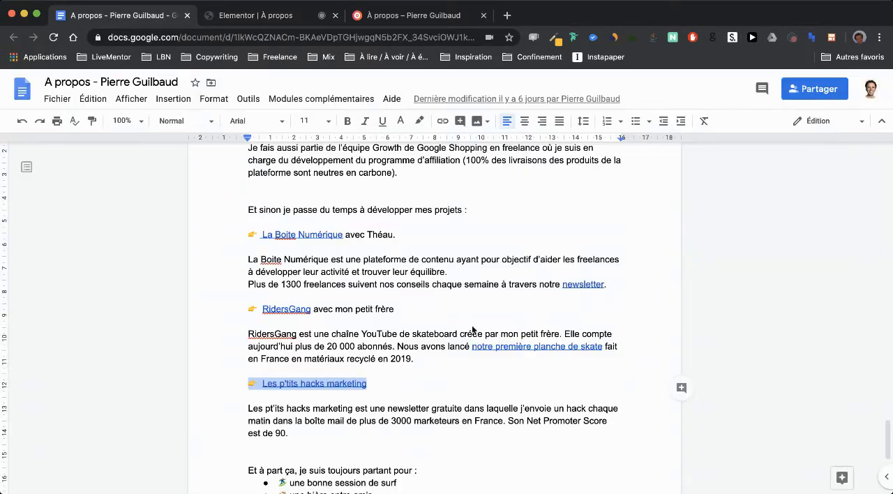
{"action": "left_click_drag", "start_coordinate": [298, 402], "coordinate": [242, 372]}
{"action": "left_click", "coordinate": [262, 17]}
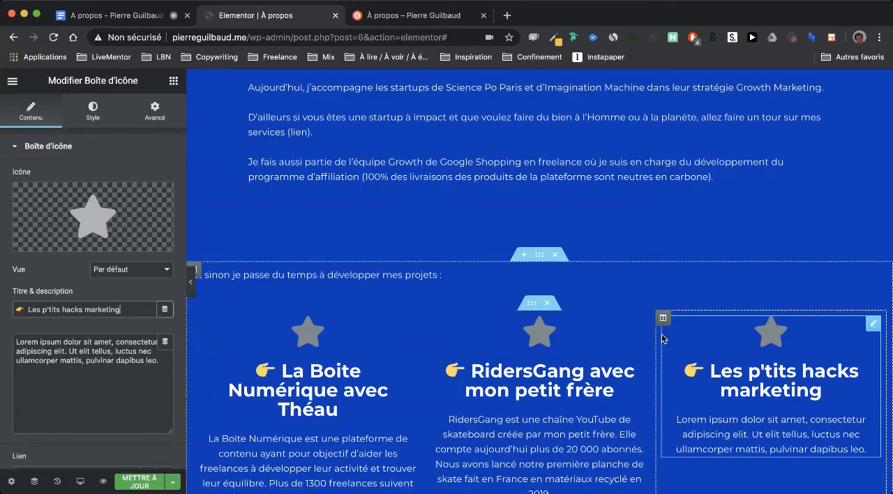
{"action": "triple_click", "coordinate": [110, 359]}
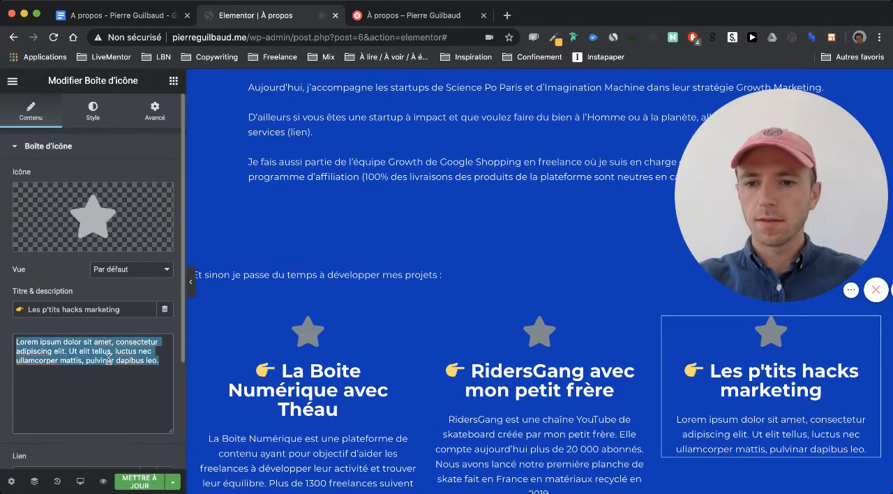
{"action": "type", "text": "Les pt'its hacks marketing est une newsletter gratuite dans laquelle j'envoie un hack chaque matin dans la boîte mail de plus de 3000 marketeurs en France. Son Net Promoter Score est de 90."}
- Copy the Google Docs text from "Et à part ça, je suis toujours partant pour :" through "en autostop et skate électrique)"
{"action": "scroll", "coordinate": [441, 292], "scroll_direction": "down", "scroll_amount": 3}
{"action": "scroll", "coordinate": [441, 291], "scroll_direction": "down", "scroll_amount": 3}
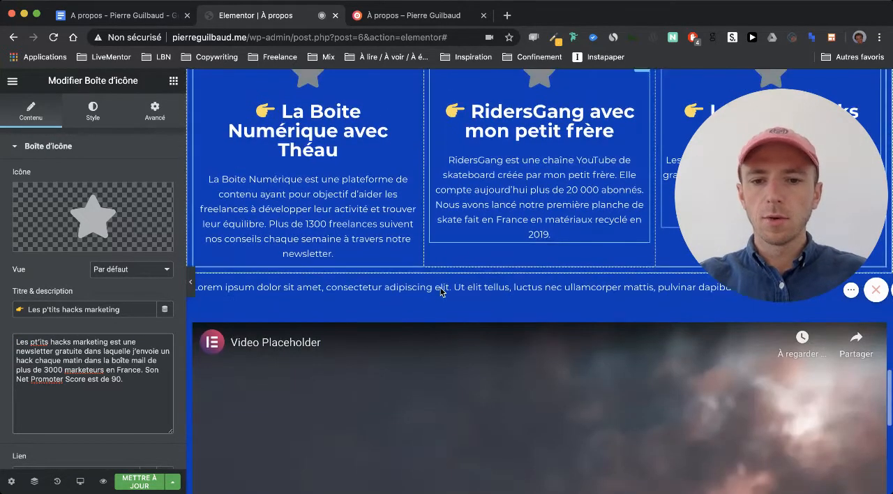
{"action": "left_click", "coordinate": [136, 15]}
{"action": "scroll", "coordinate": [432, 293], "scroll_direction": "down", "scroll_amount": 3}
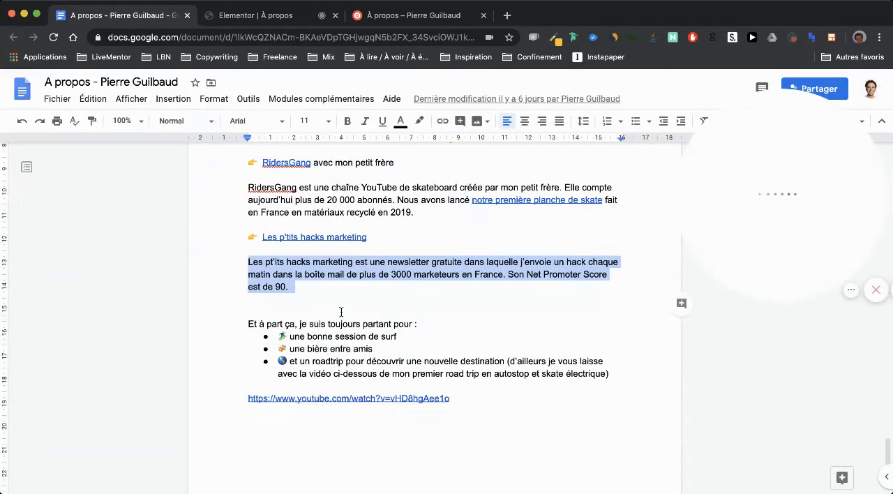
{"action": "right_click", "coordinate": [343, 311]}
{"action": "left_click", "coordinate": [622, 376]}
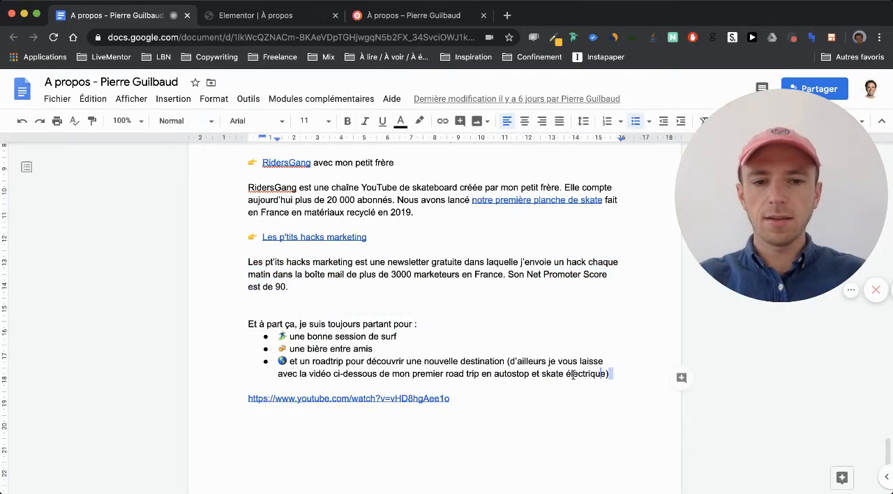
{"action": "left_click_drag", "start_coordinate": [280, 323], "coordinate": [634, 372]}
{"action": "key", "text": "super+z"}
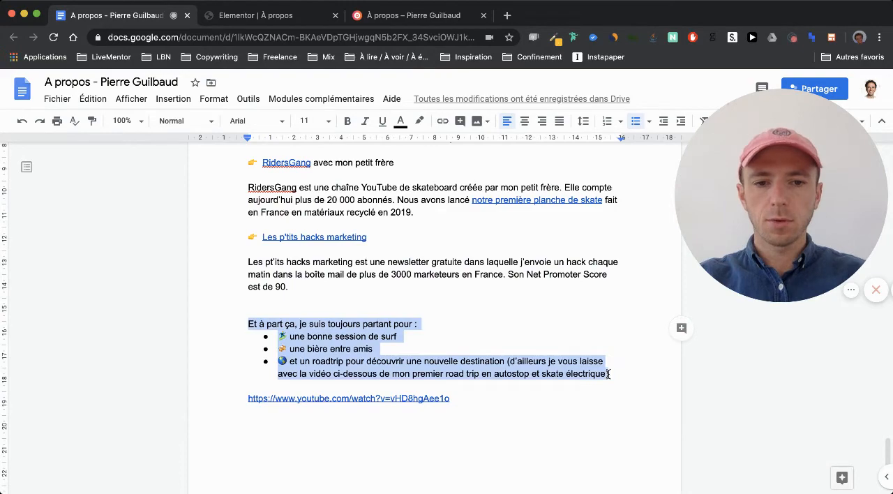
- Switch to Elementor and replace the placeholder in the text widget above the video with the copied text
{"action": "left_click", "coordinate": [249, 21]}
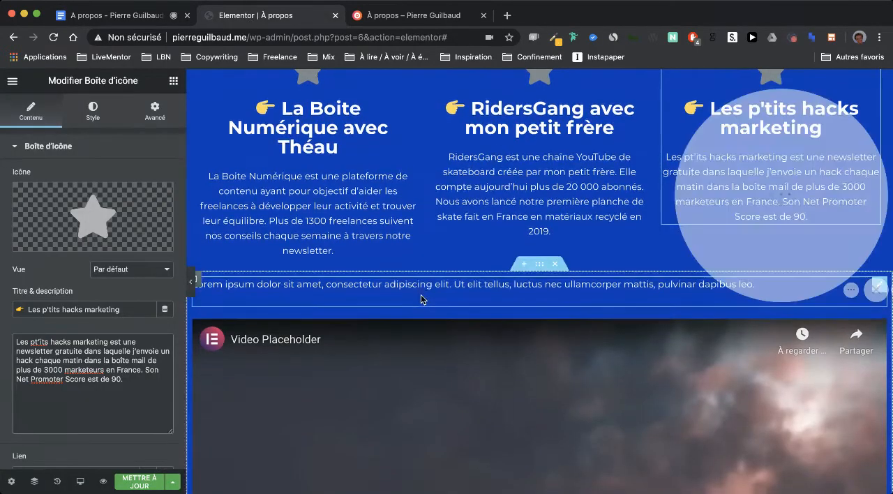
{"action": "left_click", "coordinate": [418, 277]}
{"action": "left_click", "coordinate": [99, 369]}
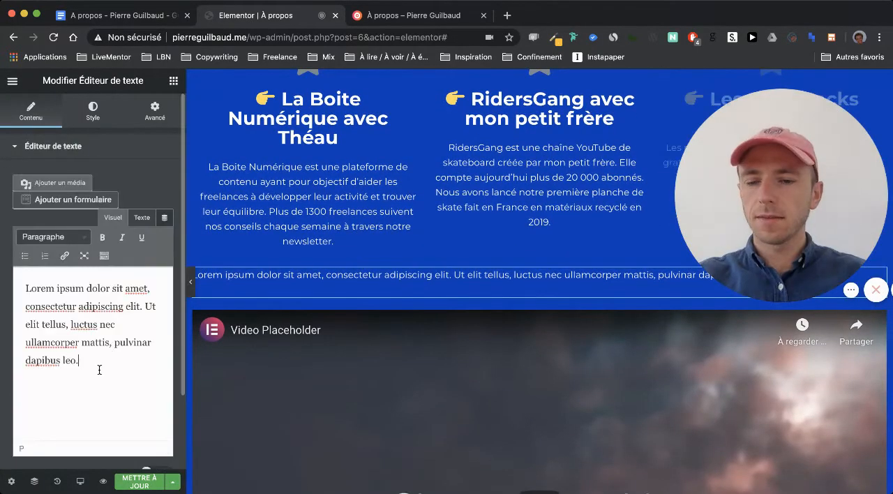
{"action": "left_click", "coordinate": [142, 217]}
{"action": "key", "text": "ctrl+a"}
{"action": "type", "text": "Et à part ça, je suis toujours partant pour : 🏄une bonne session de surf 🍻une bière entre amis 🌏 et un roadtrip pour découvrir une nouvelle destination (d’ailleurs je vous laisse avec la vidéo ci-dessous de mon premier road trip en autostop et skate électrique)"}
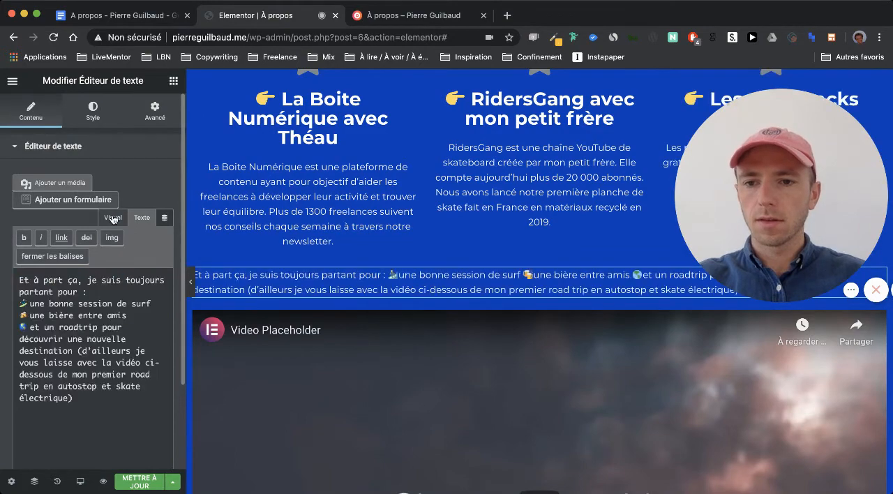
- Separate the intro line "Et à part ça, je suis toujours partant pour :" and format the surf, bière and roadtrip lines as three bullets
{"action": "left_click", "coordinate": [113, 218]}
{"action": "scroll", "coordinate": [255, 269], "scroll_direction": "down", "scroll_amount": 1}
{"action": "left_click", "coordinate": [120, 305]}
{"action": "key", "text": "Return"}
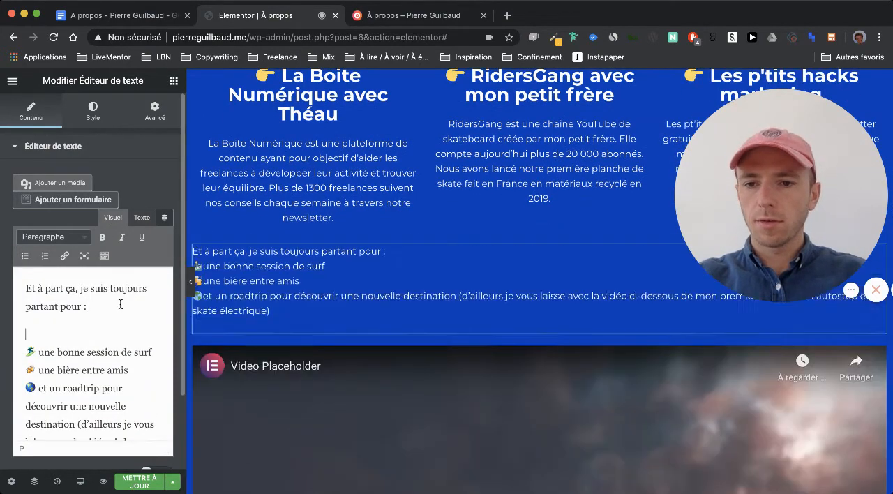
{"action": "key", "text": "BackSpace"}
{"action": "key", "text": "Return"}
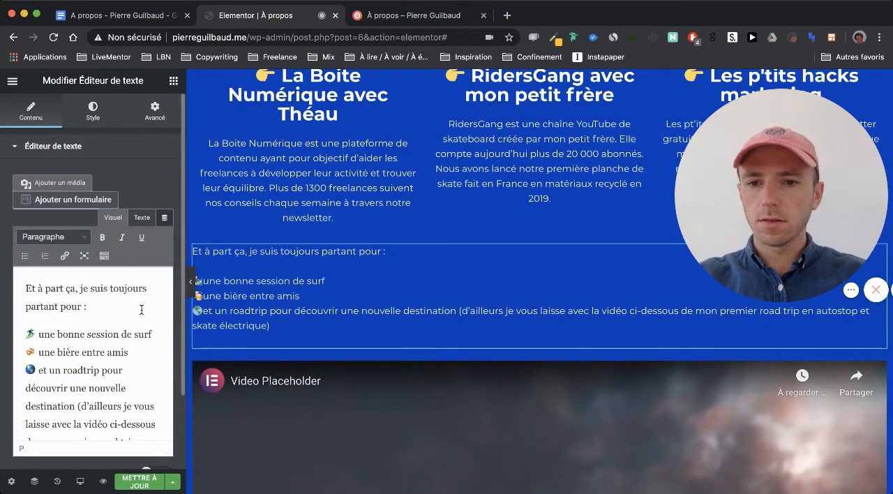
{"action": "left_click", "coordinate": [25, 256]}
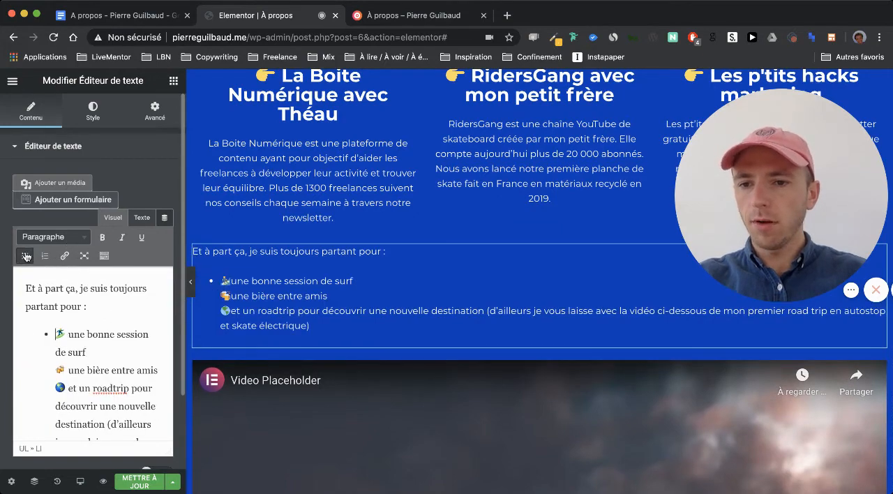
{"action": "key", "text": "Return"}
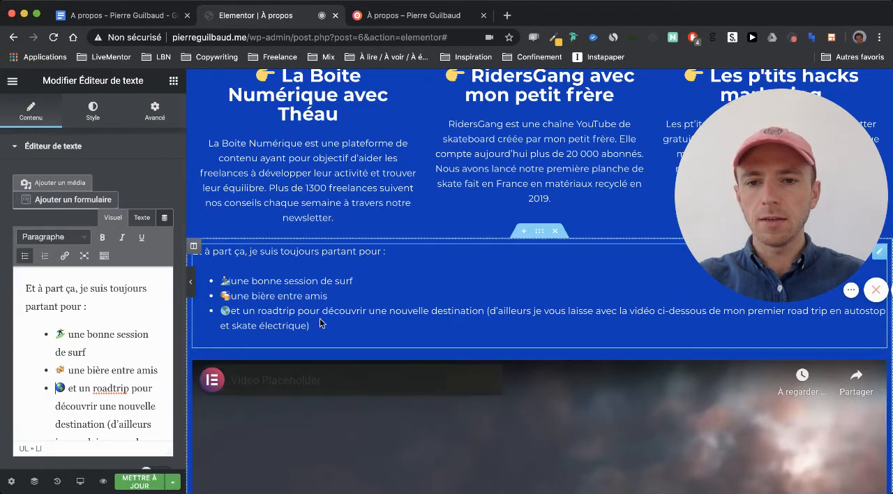
- Open the settings of the placeholder video widget below the bulleted list
{"action": "scroll", "coordinate": [321, 322], "scroll_direction": "down", "scroll_amount": 2}
{"action": "scroll", "coordinate": [320, 321], "scroll_direction": "down", "scroll_amount": 3}
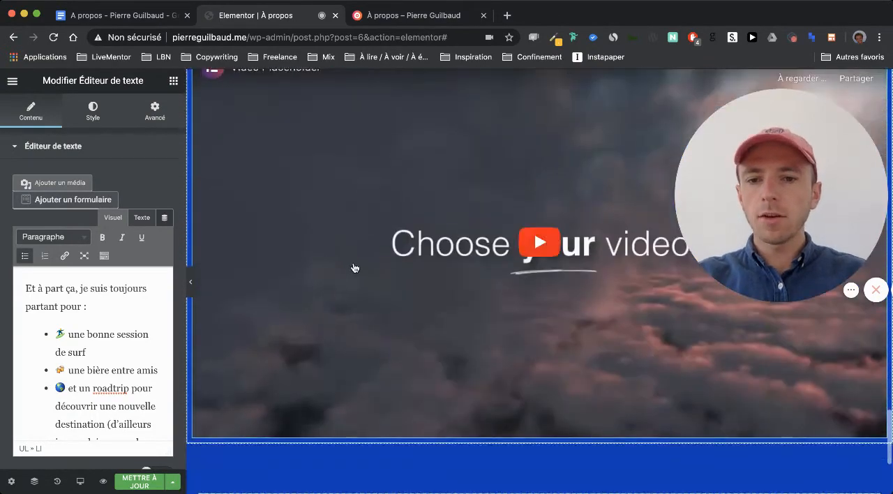
{"action": "left_click", "coordinate": [351, 266]}
{"action": "scroll", "coordinate": [354, 267], "scroll_direction": "up", "scroll_amount": 3}
{"action": "scroll", "coordinate": [354, 267], "scroll_direction": "down", "scroll_amount": 3}
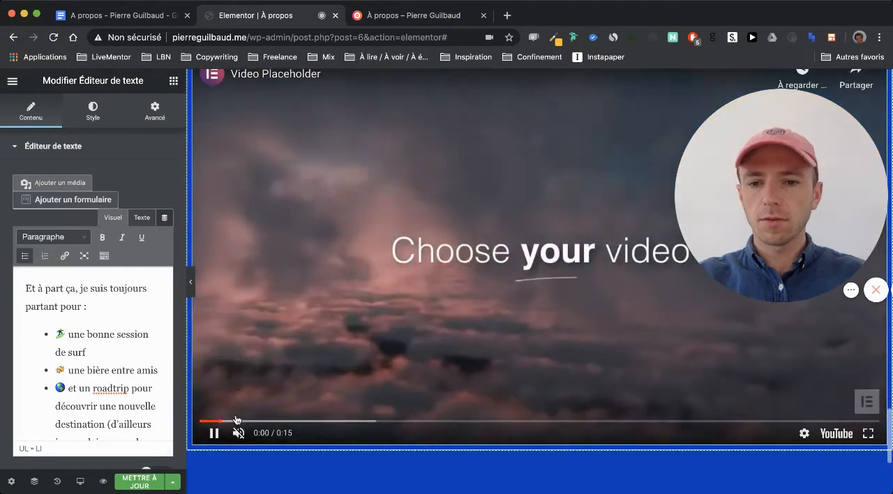
{"action": "left_click", "coordinate": [212, 435]}
{"action": "scroll", "coordinate": [412, 394], "scroll_direction": "up", "scroll_amount": 5}
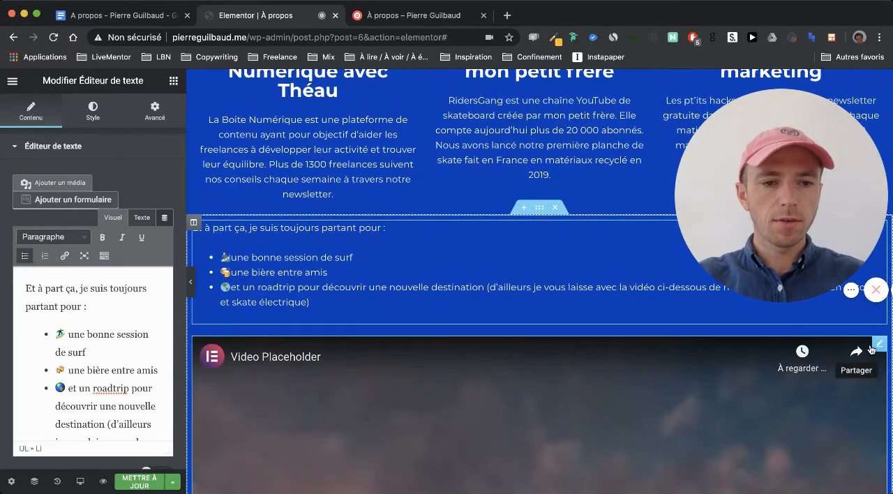
{"action": "left_click", "coordinate": [878, 346]}
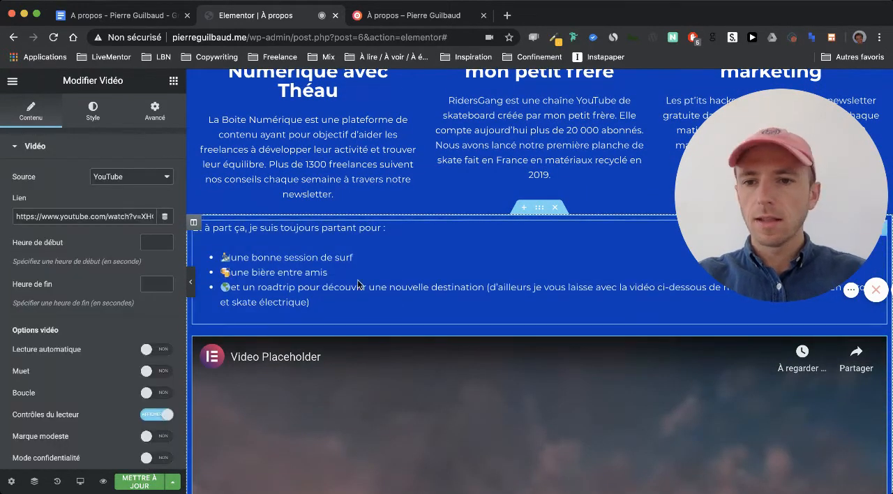
{"action": "left_click", "coordinate": [148, 19]}
{"action": "left_click", "coordinate": [458, 399]}
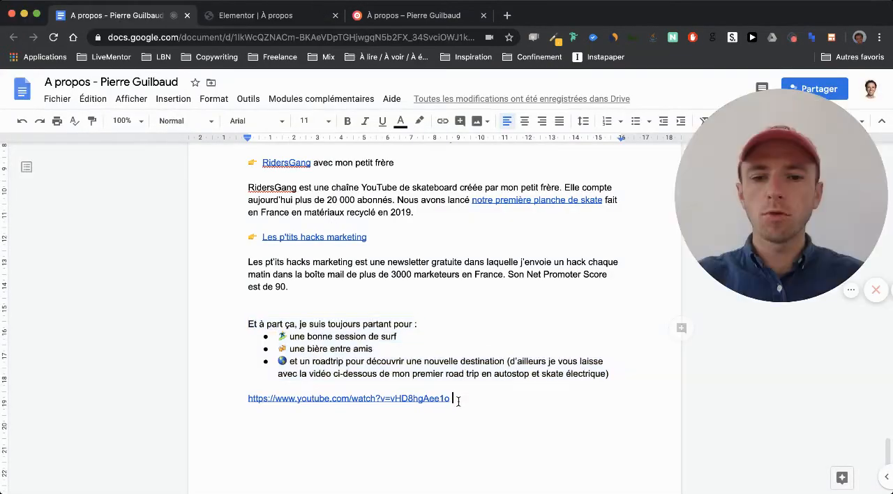
{"action": "left_click_drag", "start_coordinate": [458, 399], "coordinate": [288, 391]}
{"action": "key", "text": "ctrl+c"}
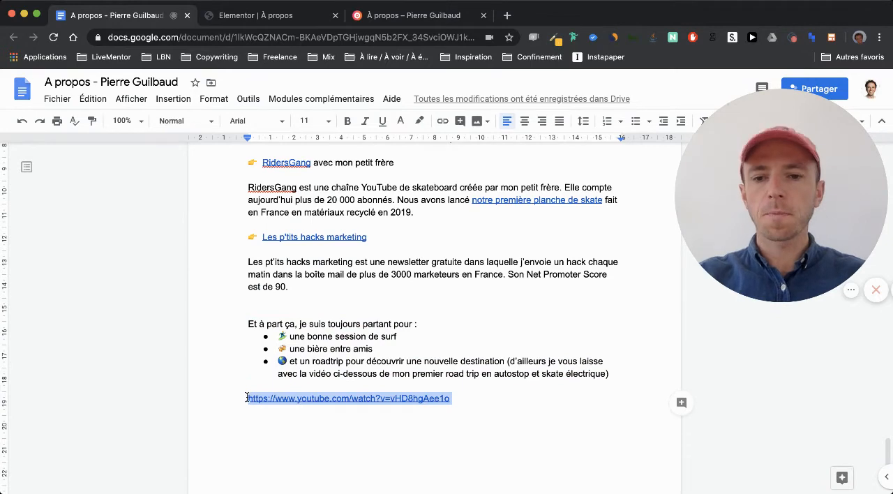
{"action": "left_click", "coordinate": [248, 11]}
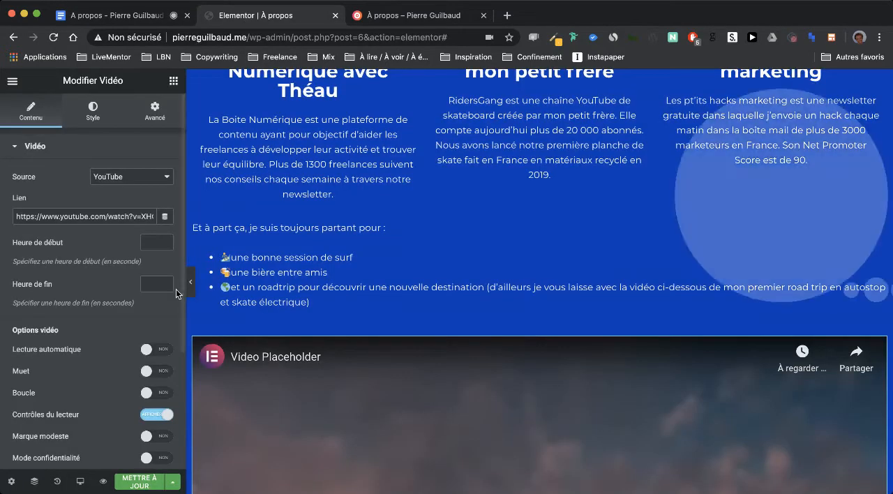
{"action": "triple_click", "coordinate": [106, 217]}
{"action": "key", "text": "ctrl+v"}
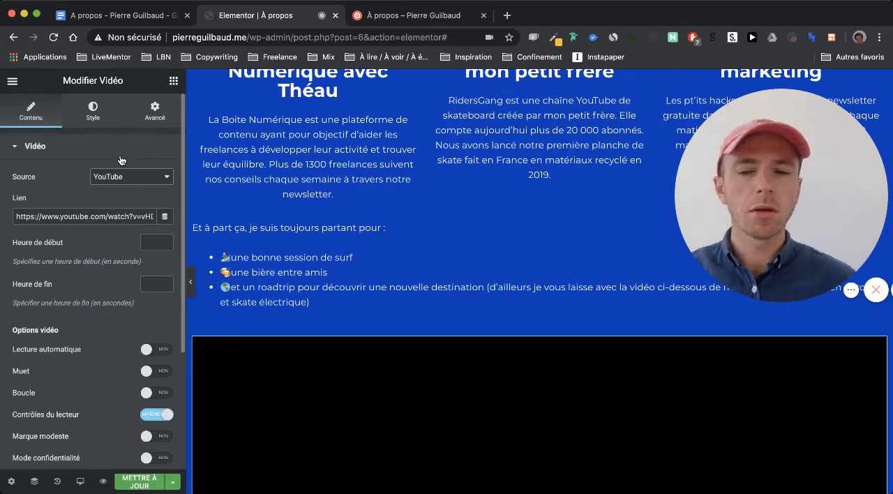
- Save the changes made to the À propos page
{"action": "scroll", "coordinate": [265, 229], "scroll_direction": "down", "scroll_amount": 9}
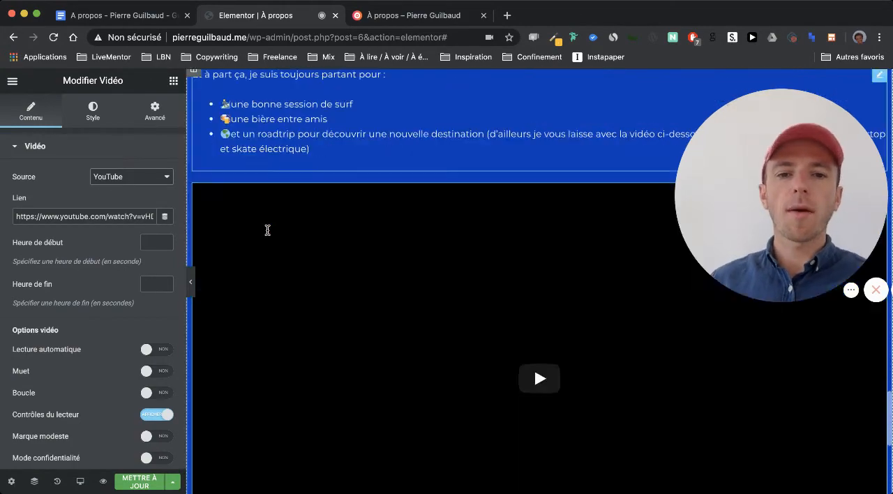
{"action": "scroll", "coordinate": [267, 234], "scroll_direction": "up", "scroll_amount": 13}
{"action": "scroll", "coordinate": [268, 234], "scroll_direction": "up", "scroll_amount": 20}
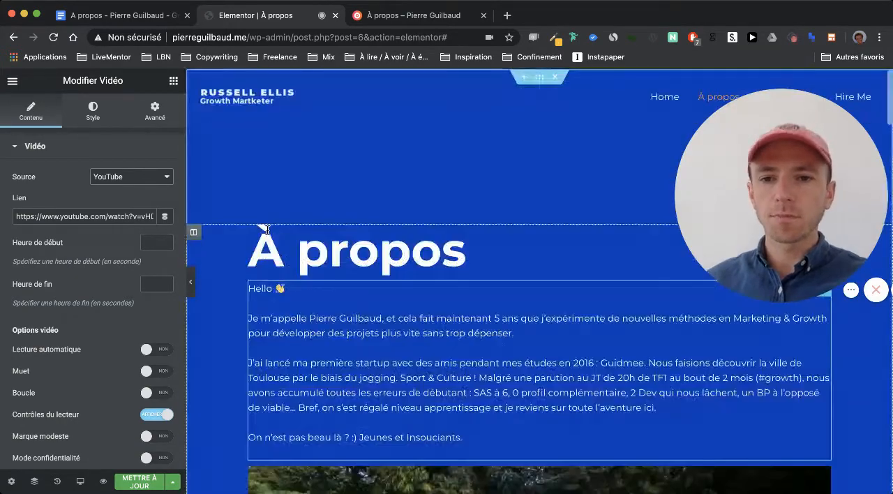
{"action": "left_click", "coordinate": [139, 482]}
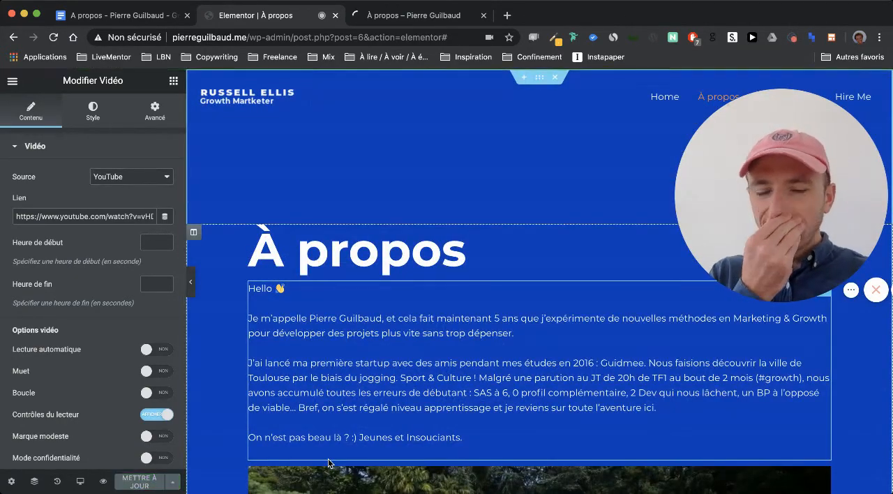
{"action": "scroll", "coordinate": [328, 460], "scroll_direction": "down", "scroll_amount": 10}
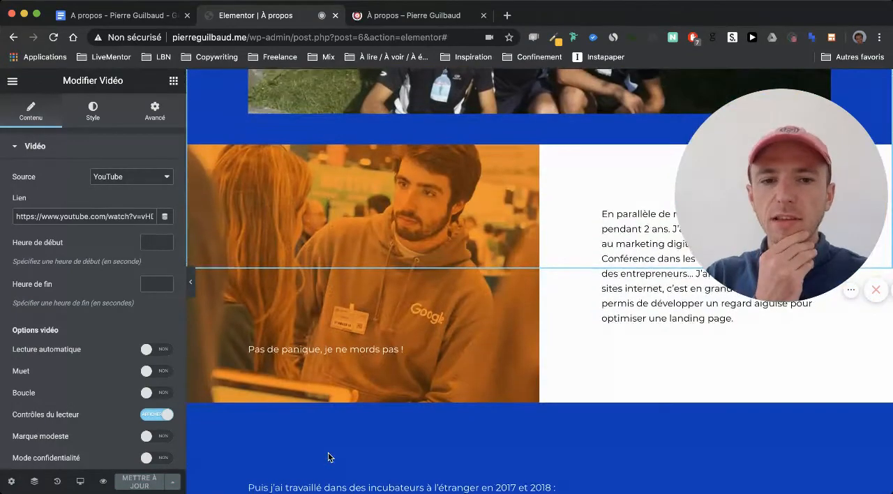
{"action": "scroll", "coordinate": [328, 457], "scroll_direction": "up", "scroll_amount": 10}
{"action": "scroll", "coordinate": [328, 457], "scroll_direction": "up", "scroll_amount": 2}
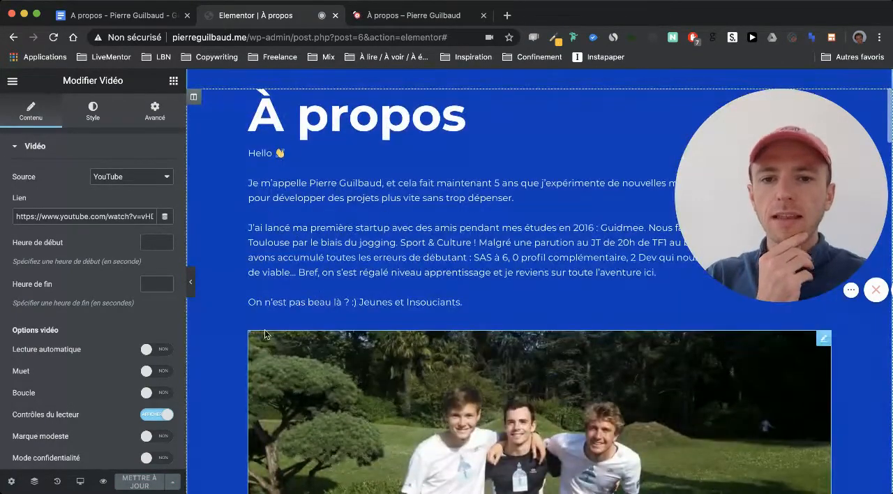
- Switch to Google Docs and copy the Facebook link attached to the word "Guidmee" in the introduction
{"action": "left_click", "coordinate": [157, 19]}
{"action": "scroll", "coordinate": [365, 286], "scroll_direction": "up", "scroll_amount": 20}
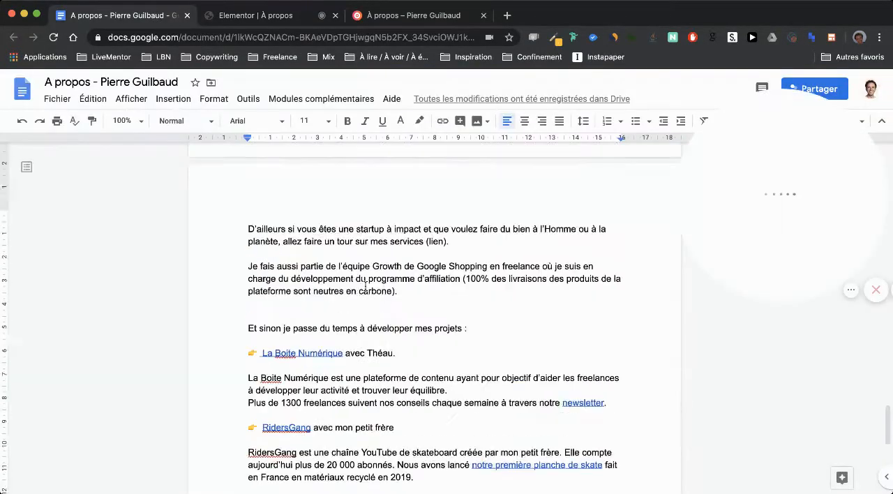
{"action": "scroll", "coordinate": [365, 287], "scroll_direction": "down", "scroll_amount": 4}
{"action": "scroll", "coordinate": [365, 286], "scroll_direction": "up", "scroll_amount": 15}
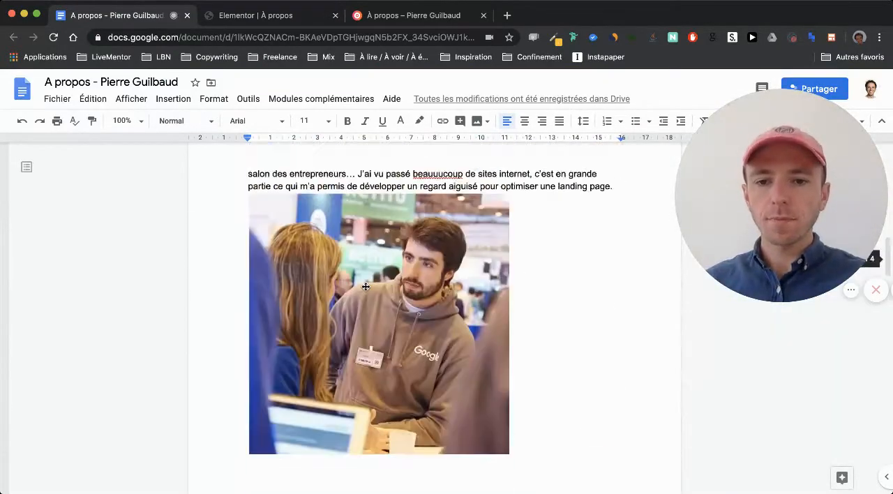
{"action": "scroll", "coordinate": [365, 286], "scroll_direction": "up", "scroll_amount": 1}
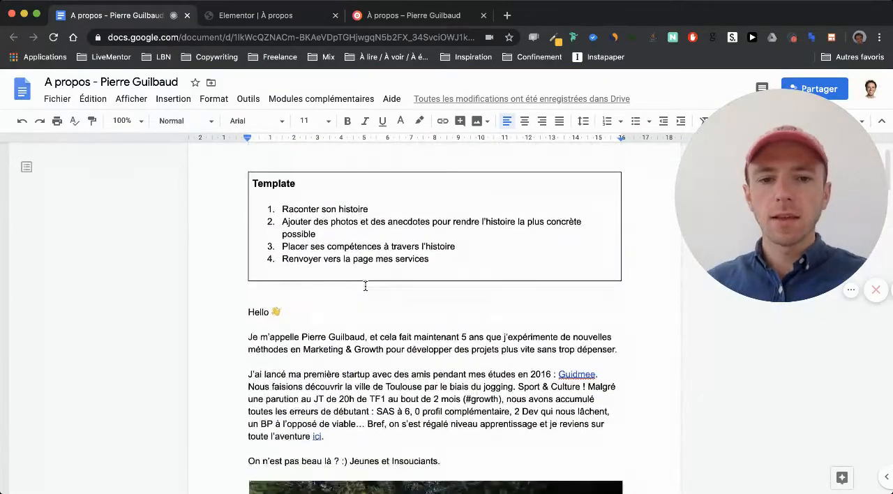
{"action": "scroll", "coordinate": [365, 286], "scroll_direction": "down", "scroll_amount": 2}
{"action": "left_click", "coordinate": [578, 313]}
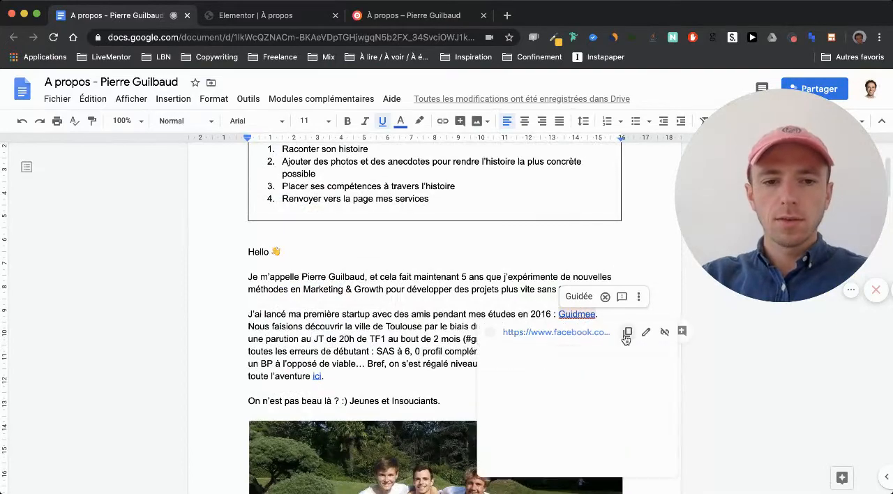
- Switch to Elementor and link the word "Guidmee" in the introductory text to the copied Facebook URL
{"action": "left_click", "coordinate": [221, 16]}
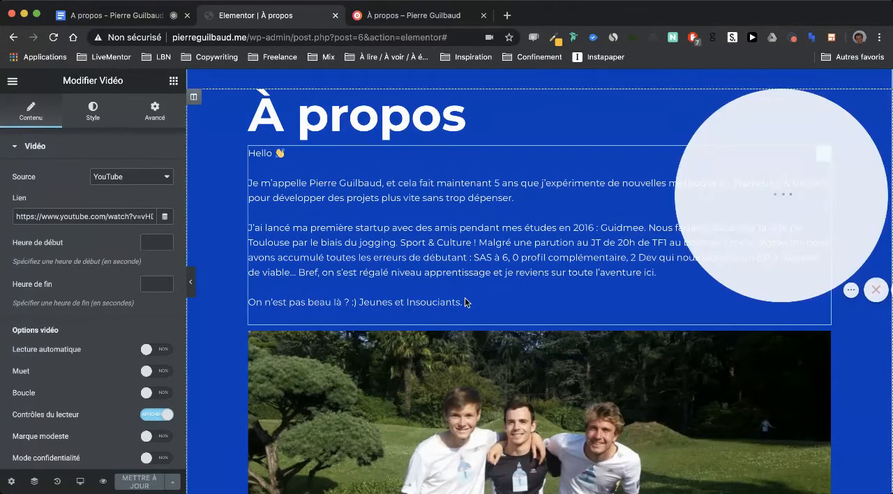
{"action": "scroll", "coordinate": [465, 298], "scroll_direction": "up", "scroll_amount": 3}
{"action": "scroll", "coordinate": [465, 299], "scroll_direction": "up", "scroll_amount": 1}
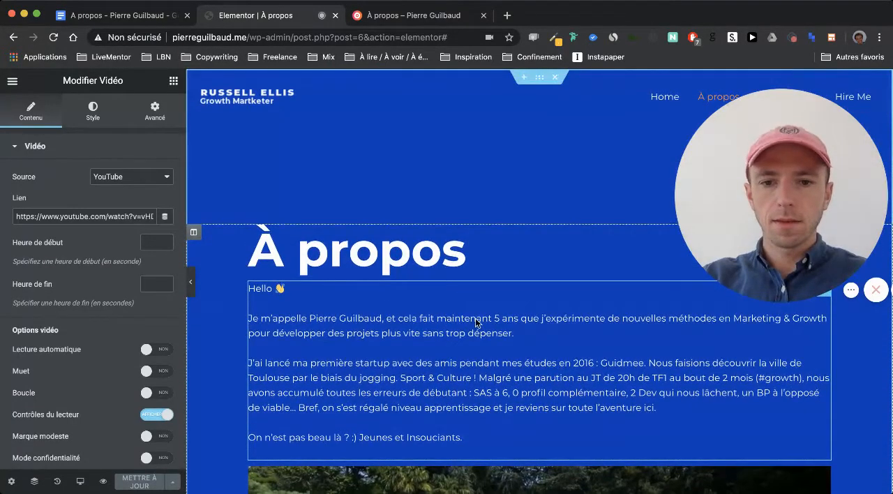
{"action": "left_click", "coordinate": [631, 374]}
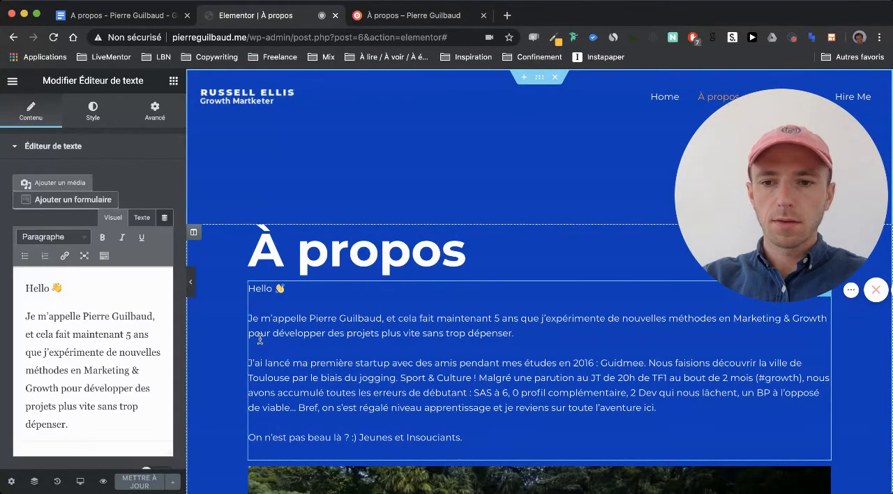
{"action": "scroll", "coordinate": [80, 350], "scroll_direction": "down", "scroll_amount": 3}
{"action": "double_click", "coordinate": [115, 391]}
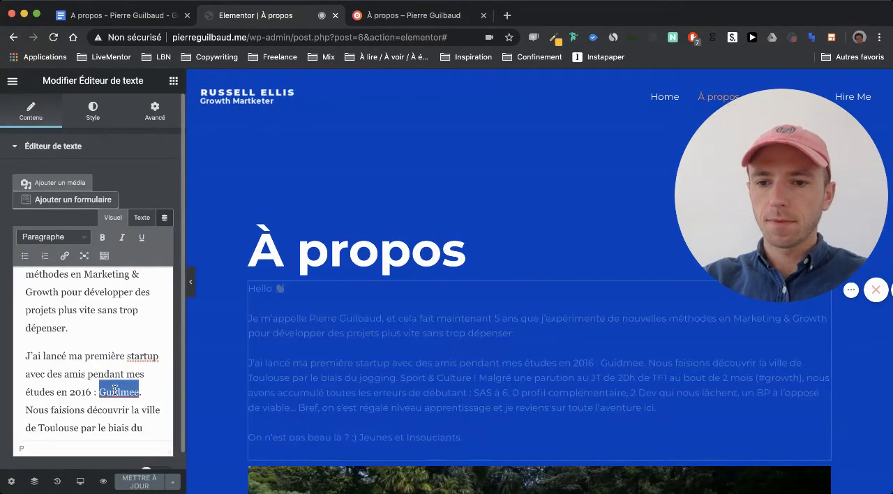
{"action": "left_click", "coordinate": [65, 256]}
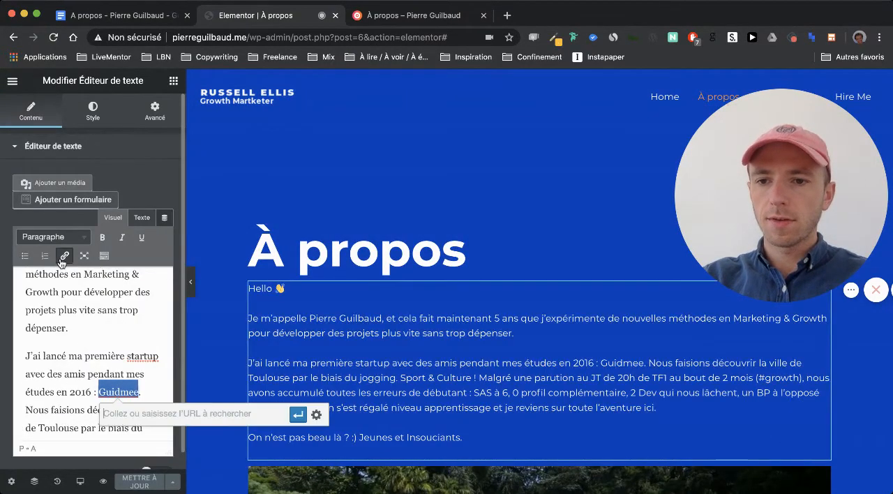
{"action": "left_click", "coordinate": [316, 415]}
{"action": "type", "text": "https://www.facebook.com/guidmee"}
{"action": "left_click", "coordinate": [558, 424]}
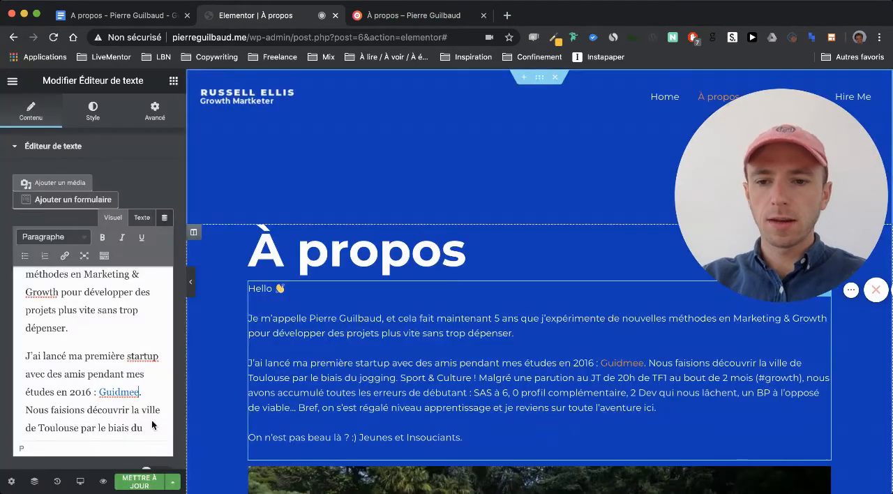
- Link the word "ici" at the end of the Elementor startup paragraph to the Medium article URL copied from Google Docs
{"action": "left_click", "coordinate": [131, 19]}
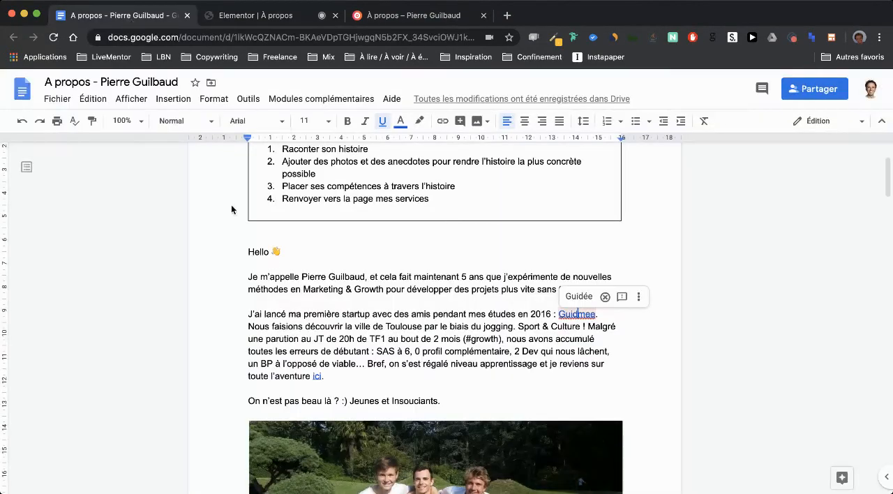
{"action": "double_click", "coordinate": [317, 376]}
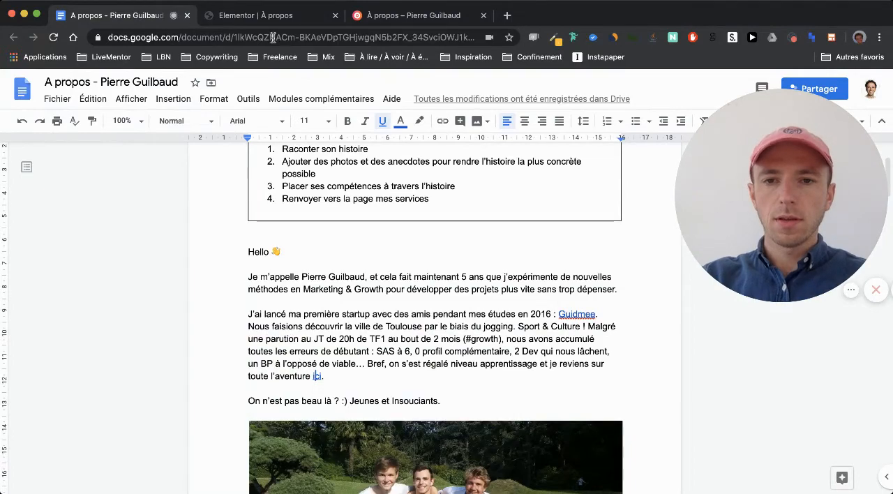
{"action": "left_click", "coordinate": [254, 17]}
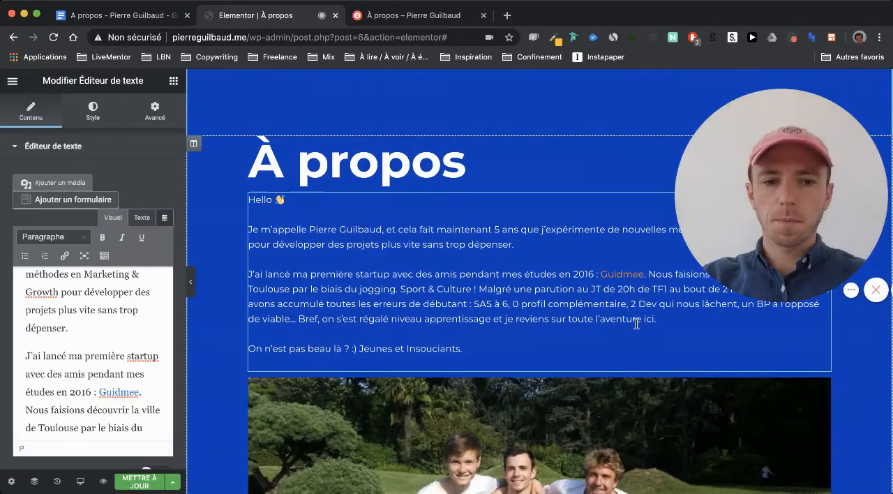
{"action": "scroll", "coordinate": [152, 369], "scroll_direction": "down", "scroll_amount": 3}
{"action": "scroll", "coordinate": [144, 377], "scroll_direction": "down", "scroll_amount": 4}
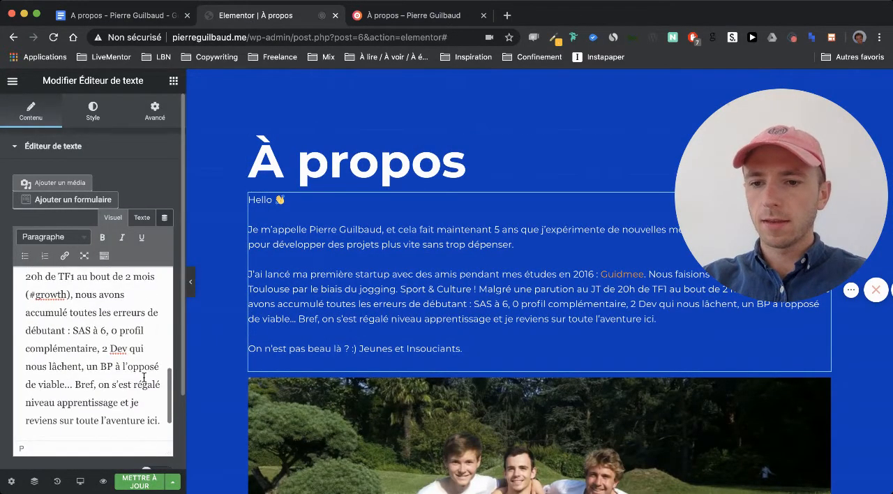
{"action": "left_click", "coordinate": [65, 255]}
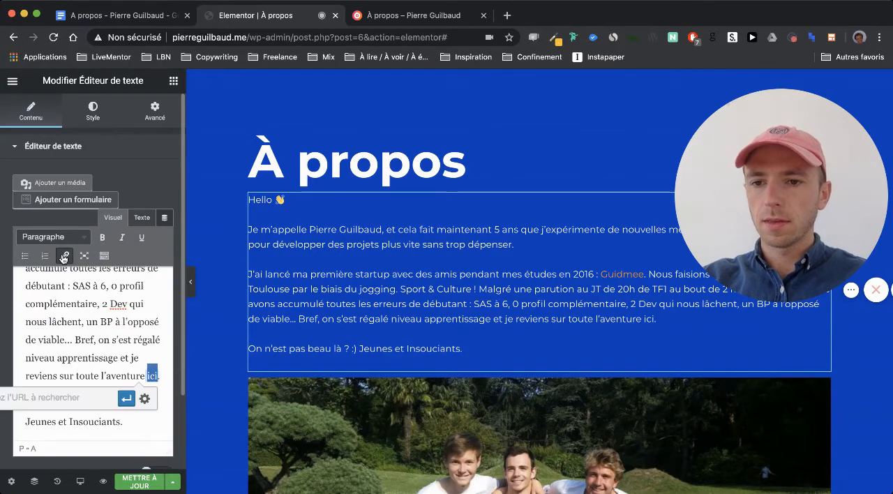
{"action": "left_click", "coordinate": [127, 399]}
- Switch to Google Docs and copy the link attached to "Stop Breathe & Think" in the paragraph about joining a startup
{"action": "scroll", "coordinate": [346, 324], "scroll_direction": "down", "scroll_amount": 5}
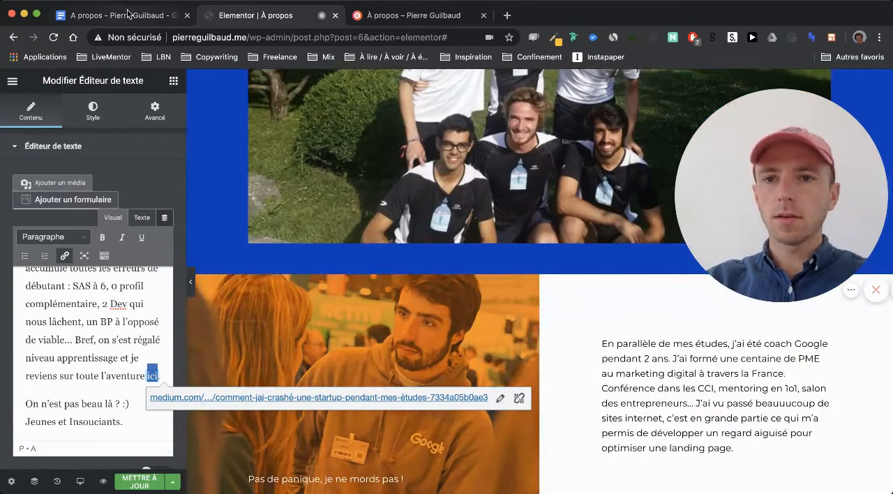
{"action": "left_click", "coordinate": [128, 16]}
{"action": "scroll", "coordinate": [289, 220], "scroll_direction": "down", "scroll_amount": 15}
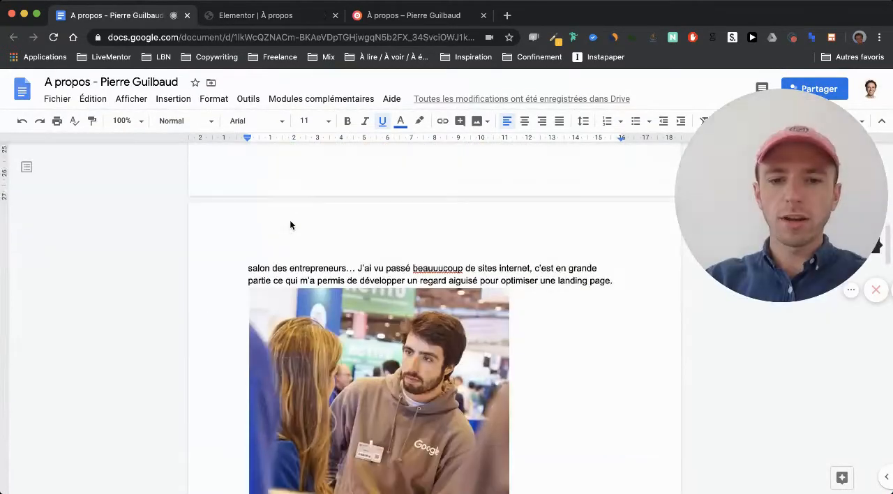
{"action": "scroll", "coordinate": [290, 222], "scroll_direction": "down", "scroll_amount": 5}
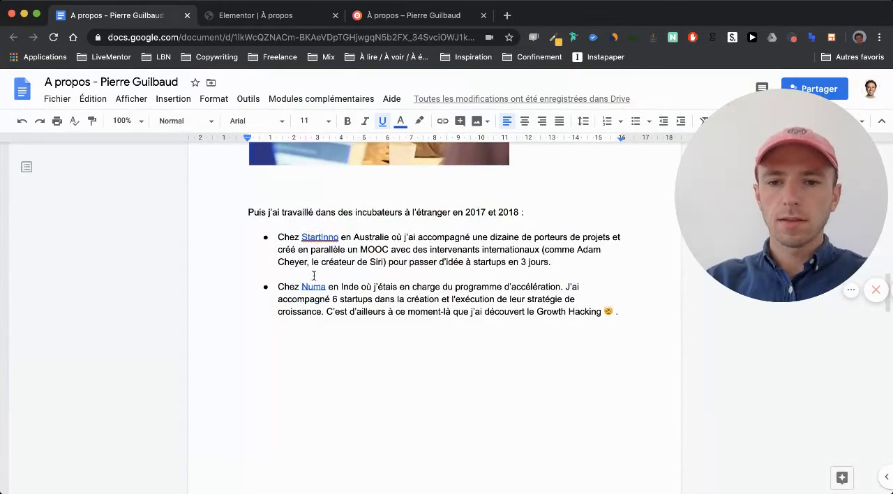
{"action": "scroll", "coordinate": [313, 275], "scroll_direction": "down", "scroll_amount": 15}
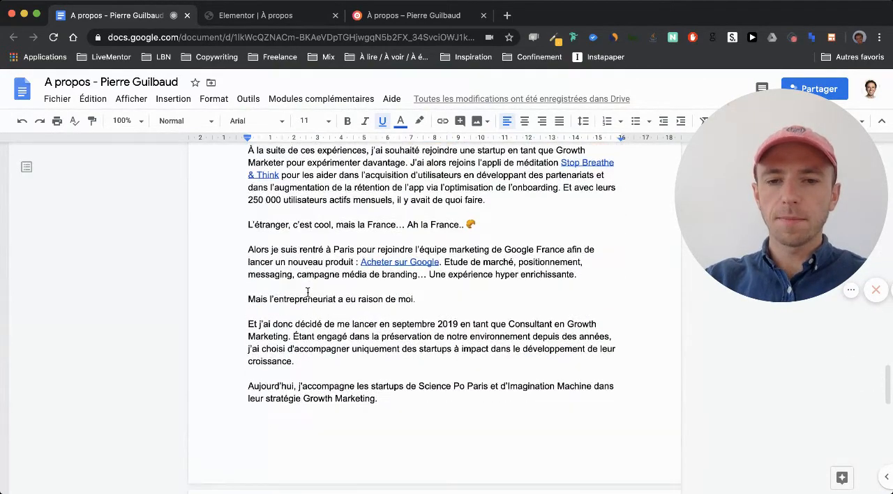
{"action": "scroll", "coordinate": [307, 292], "scroll_direction": "up", "scroll_amount": 1}
{"action": "left_click", "coordinate": [579, 195]}
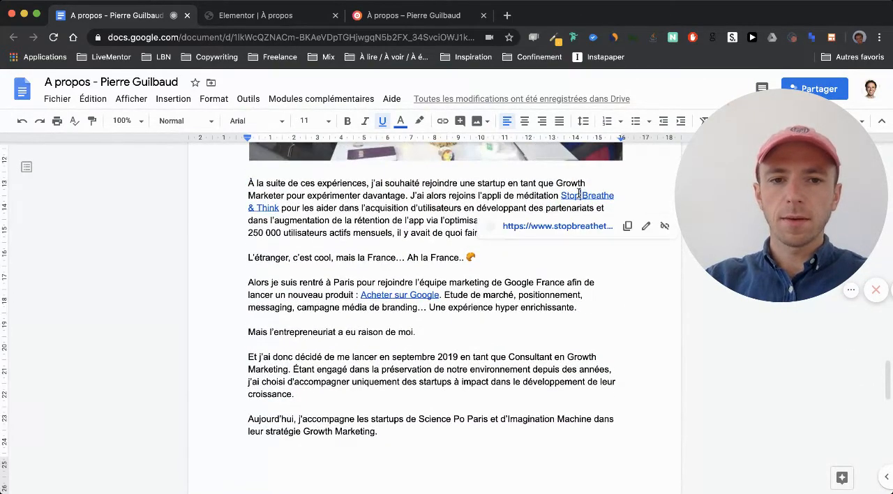
{"action": "left_click", "coordinate": [631, 233]}
{"action": "left_click", "coordinate": [274, 15]}
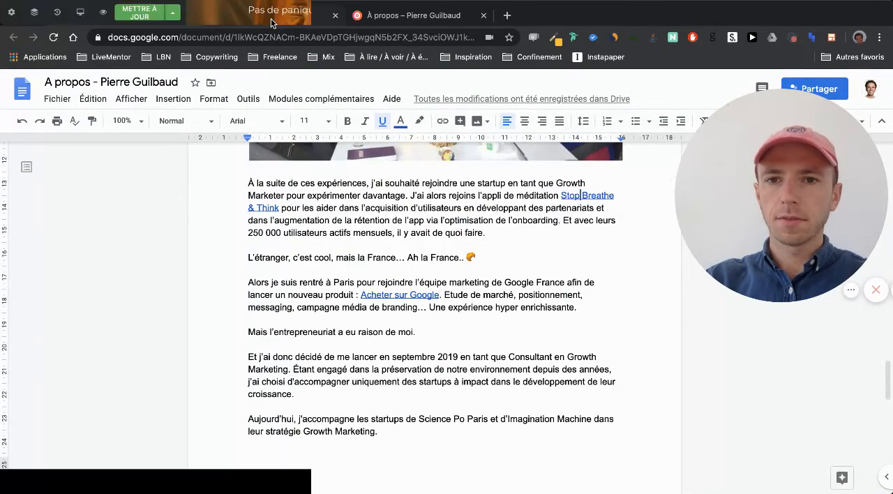
{"action": "scroll", "coordinate": [337, 364], "scroll_direction": "down", "scroll_amount": 15}
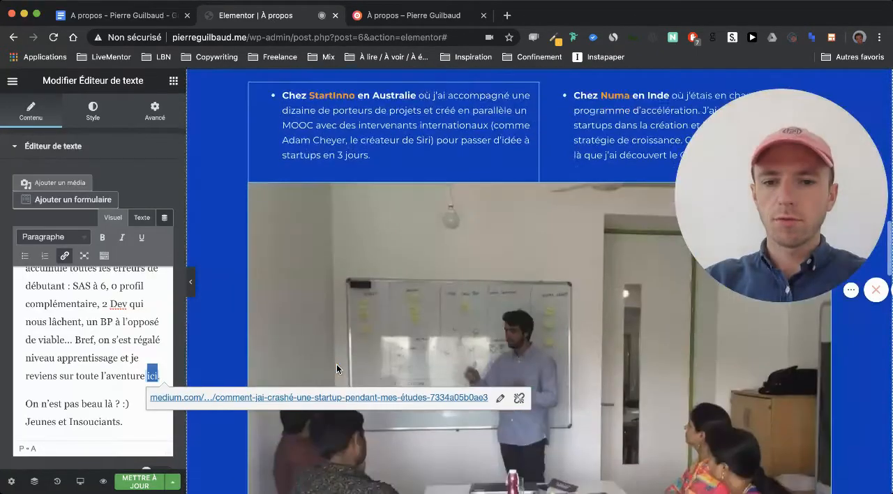
{"action": "scroll", "coordinate": [337, 368], "scroll_direction": "down", "scroll_amount": 3}
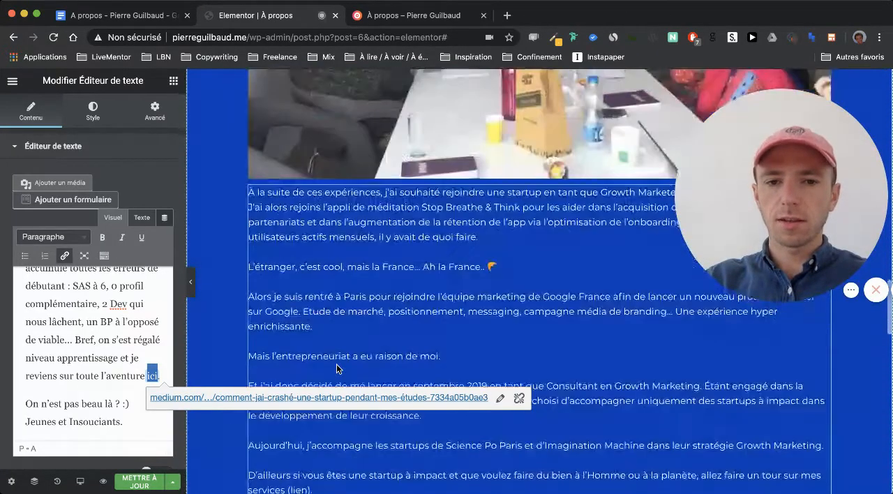
{"action": "scroll", "coordinate": [336, 368], "scroll_direction": "up", "scroll_amount": 2}
{"action": "scroll", "coordinate": [337, 368], "scroll_direction": "up", "scroll_amount": 1}
{"action": "left_click", "coordinate": [343, 335]}
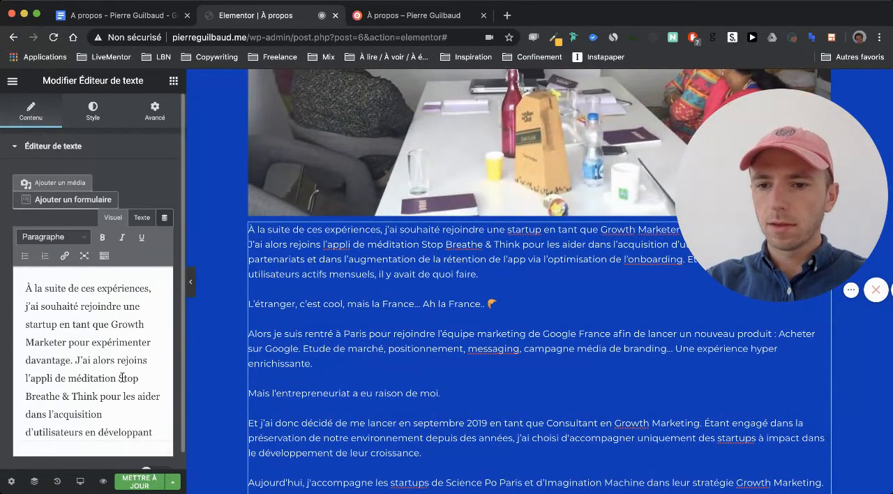
{"action": "left_click_drag", "start_coordinate": [119, 379], "coordinate": [103, 392]}
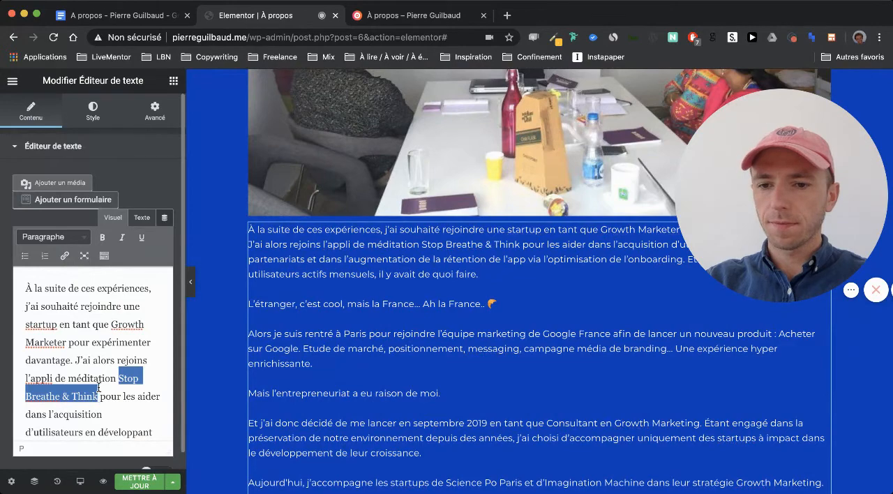
{"action": "left_click", "coordinate": [64, 256]}
{"action": "key", "text": "ctrl+v"}
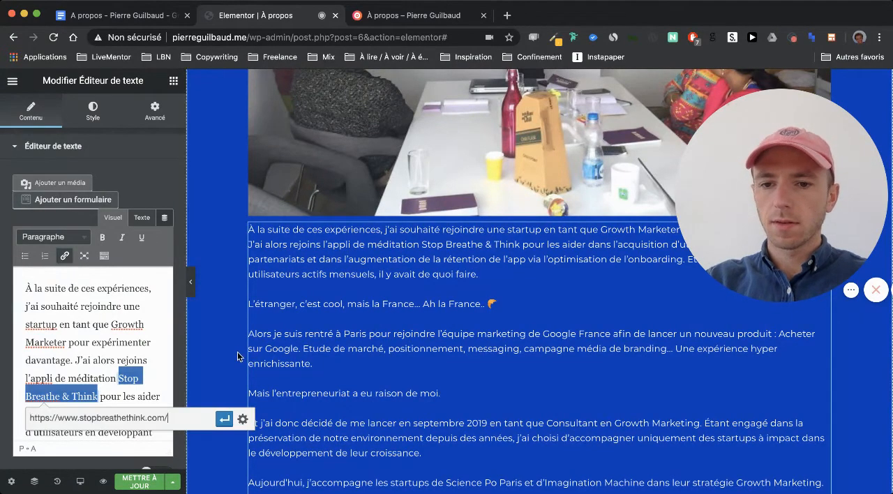
{"action": "left_click", "coordinate": [223, 423]}
{"action": "left_click", "coordinate": [139, 17]}
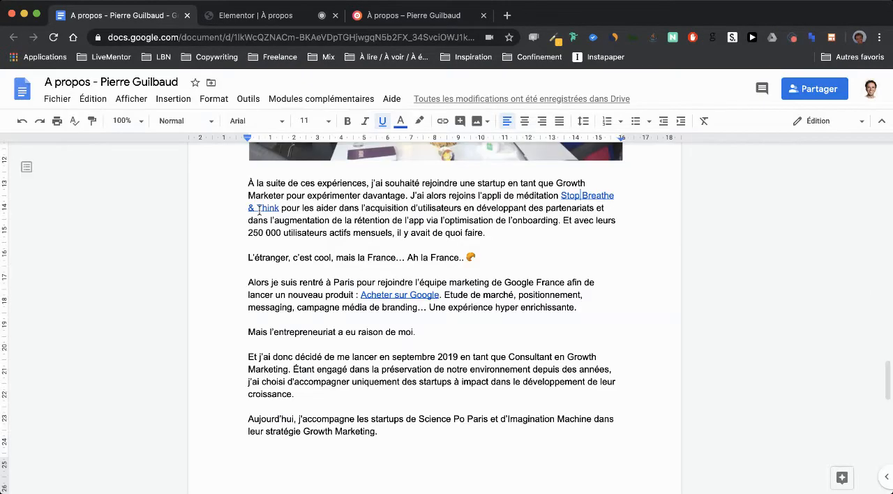
{"action": "left_click", "coordinate": [433, 294]}
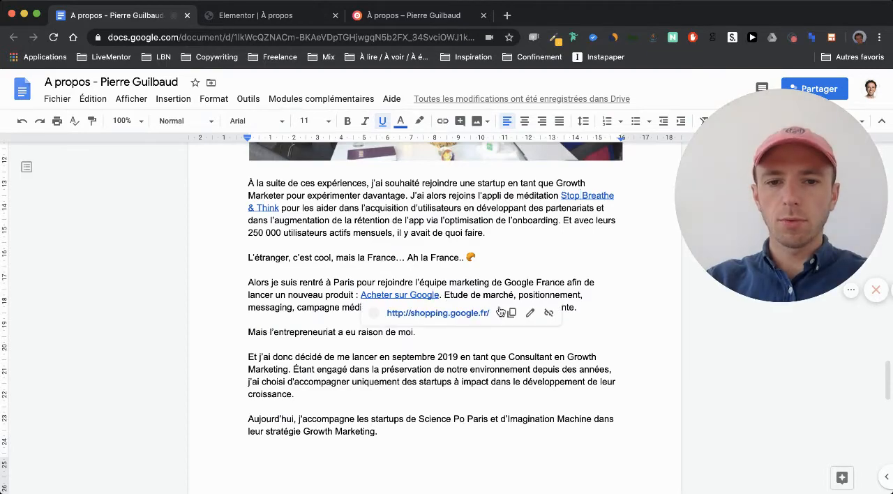
{"action": "left_click", "coordinate": [429, 318]}
{"action": "scroll", "coordinate": [429, 319], "scroll_direction": "down", "scroll_amount": 5}
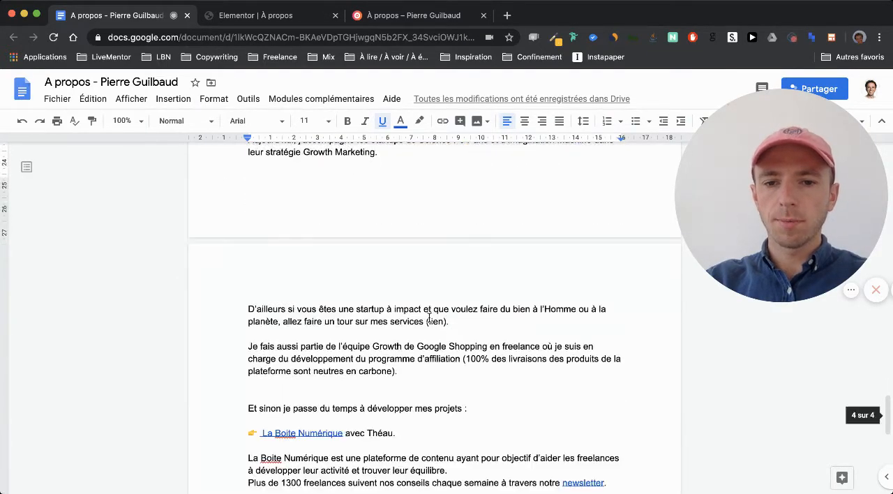
{"action": "left_click", "coordinate": [265, 15]}
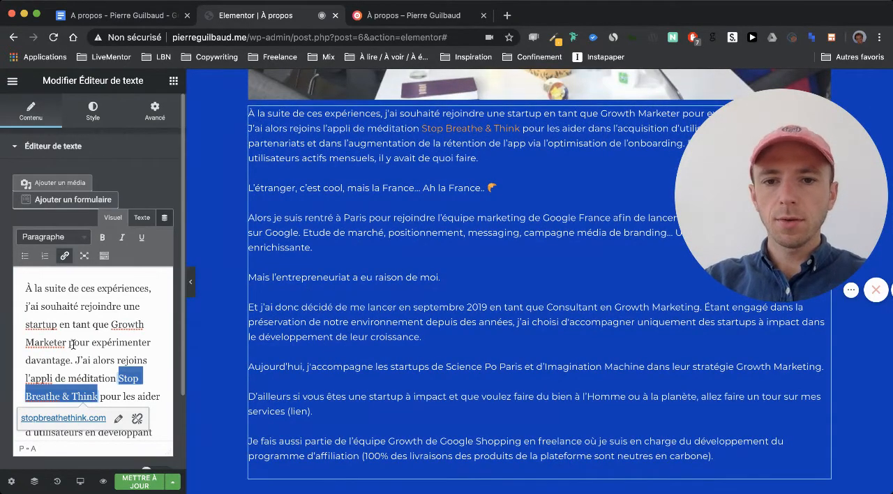
{"action": "scroll", "coordinate": [33, 362], "scroll_direction": "down", "scroll_amount": 8}
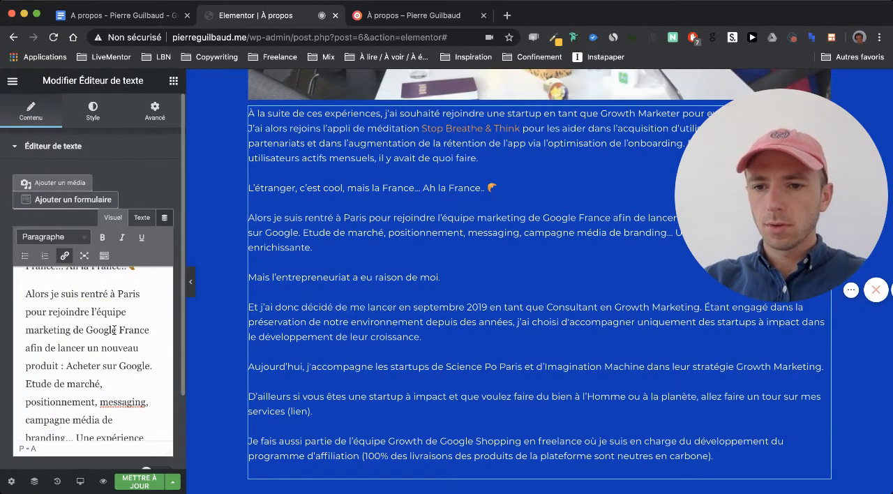
{"action": "left_click_drag", "start_coordinate": [66, 366], "coordinate": [152, 361]}
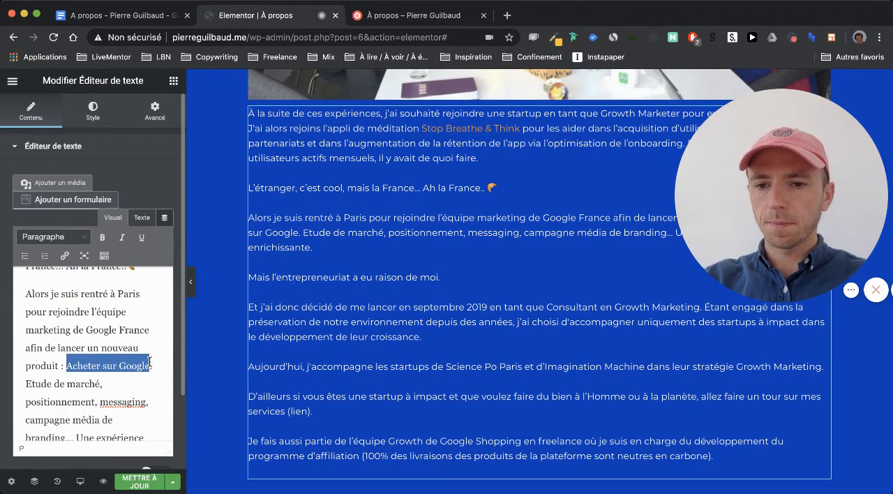
{"action": "left_click", "coordinate": [64, 255]}
{"action": "key", "text": "super+v"}
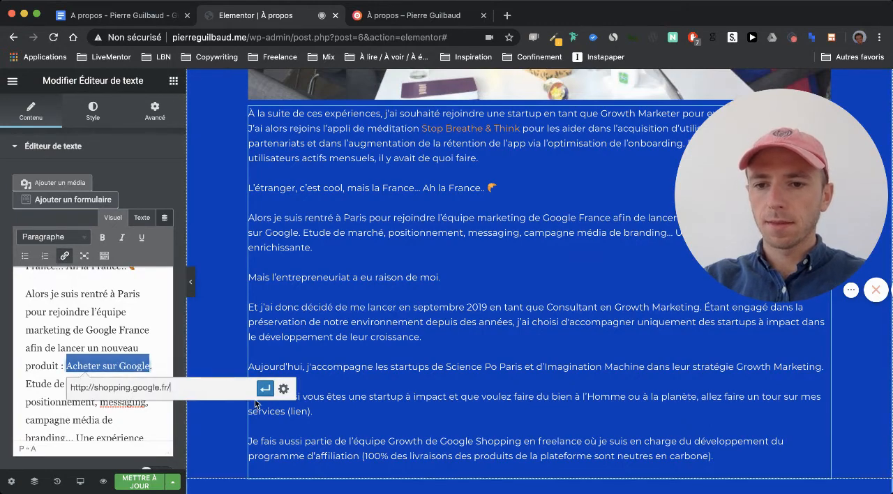
{"action": "left_click", "coordinate": [264, 389]}
- Compare the projects section with its Google Docs source, and look back over the Elementor page up to the À propos heading
{"action": "scroll", "coordinate": [248, 341], "scroll_direction": "down", "scroll_amount": 4}
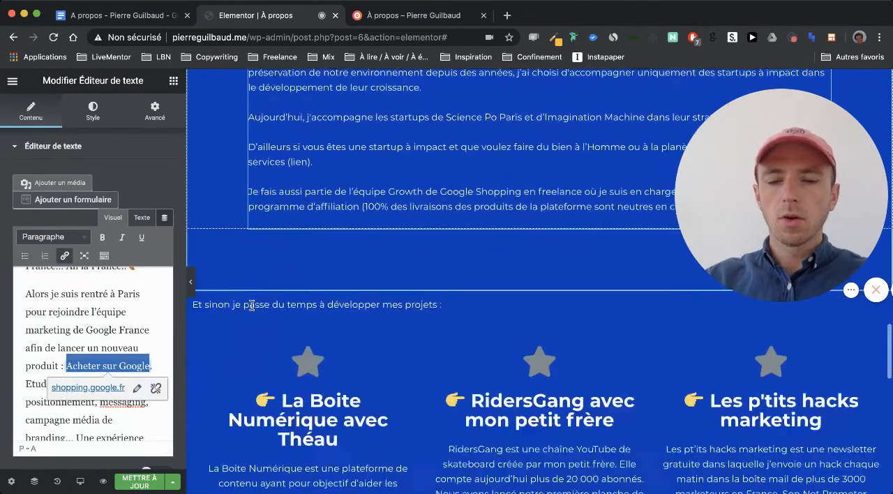
{"action": "scroll", "coordinate": [252, 305], "scroll_direction": "down", "scroll_amount": 2}
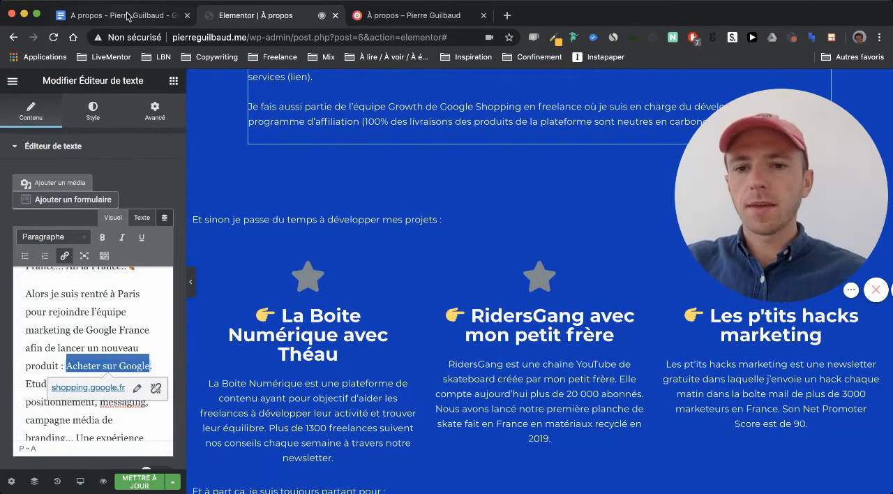
{"action": "left_click", "coordinate": [126, 15]}
{"action": "scroll", "coordinate": [323, 284], "scroll_direction": "down", "scroll_amount": 5}
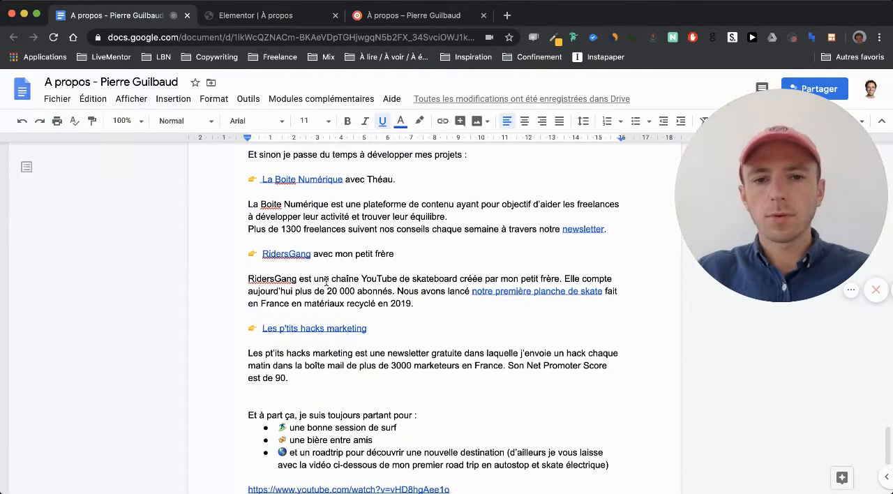
{"action": "scroll", "coordinate": [450, 294], "scroll_direction": "down", "scroll_amount": 4}
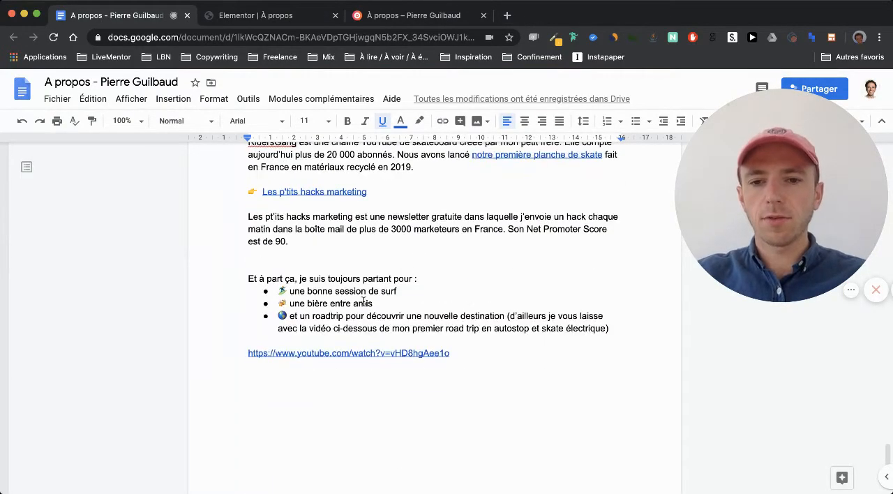
{"action": "scroll", "coordinate": [370, 315], "scroll_direction": "up", "scroll_amount": 10}
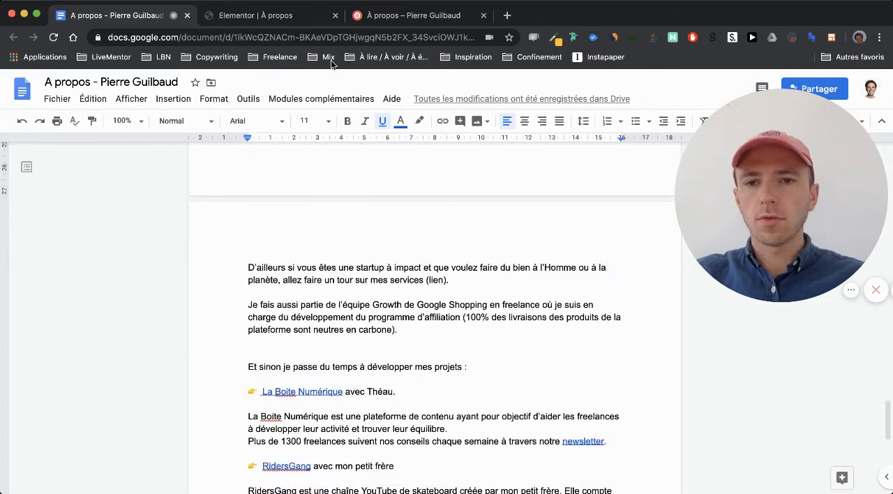
{"action": "left_click", "coordinate": [301, 22]}
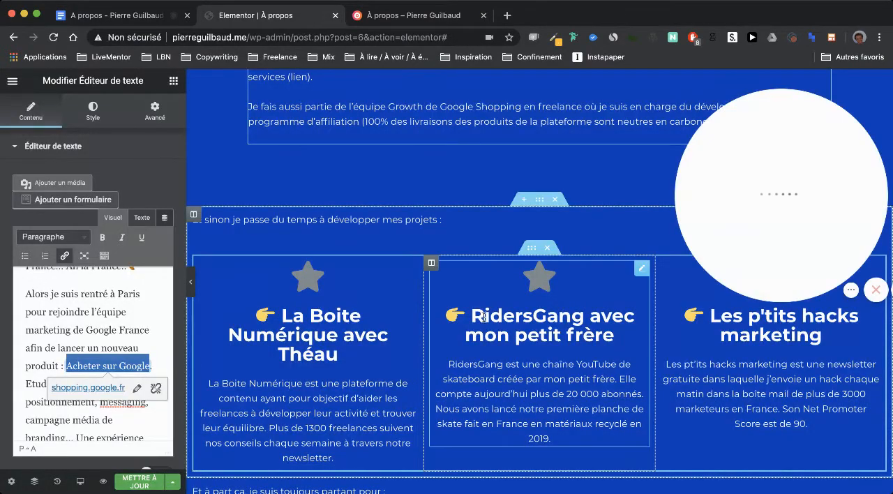
{"action": "scroll", "coordinate": [382, 264], "scroll_direction": "up", "scroll_amount": 7}
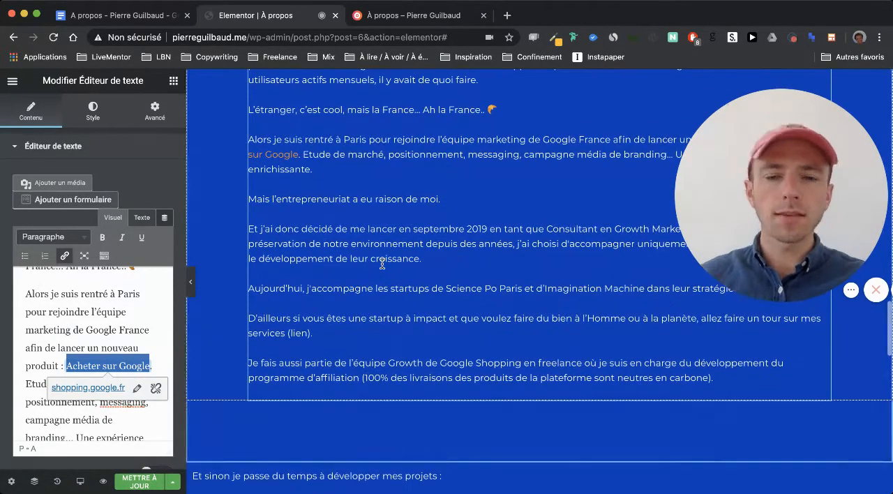
{"action": "scroll", "coordinate": [382, 264], "scroll_direction": "up", "scroll_amount": 20}
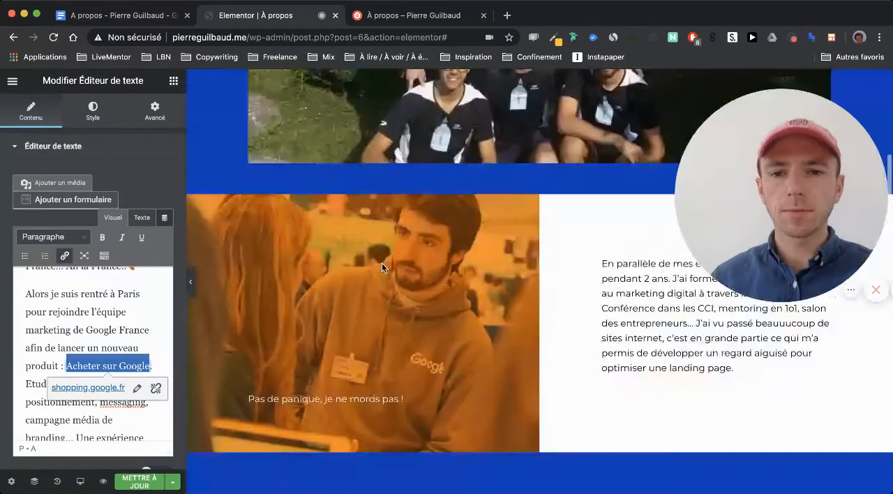
{"action": "scroll", "coordinate": [382, 263], "scroll_direction": "up", "scroll_amount": 15}
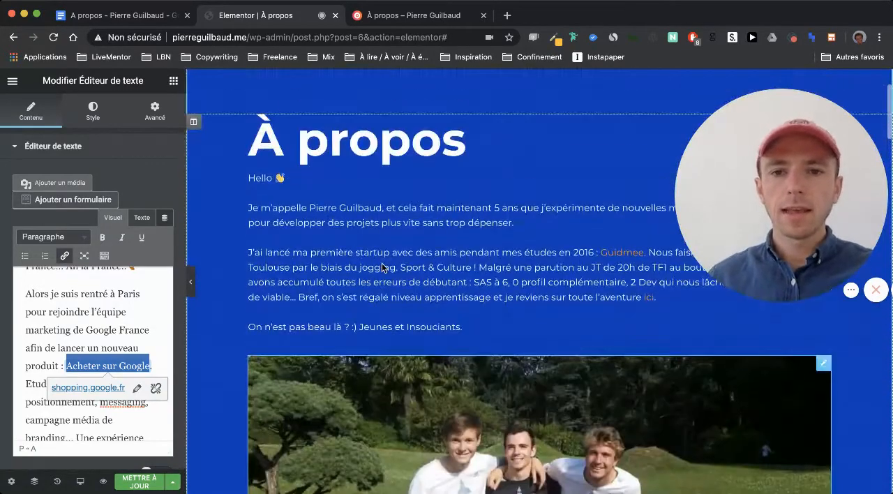
- Save the À propos page and review its introduction and group photo in the site preview
{"action": "left_click", "coordinate": [138, 481]}
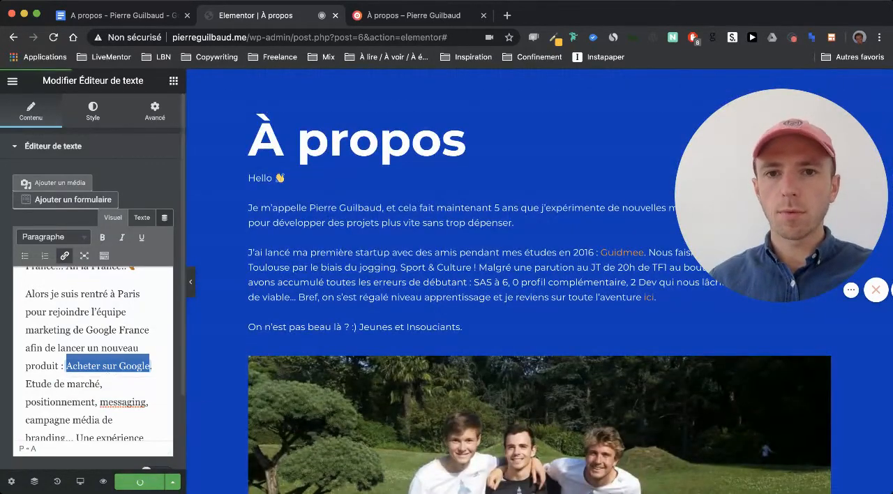
{"action": "left_click", "coordinate": [370, 15]}
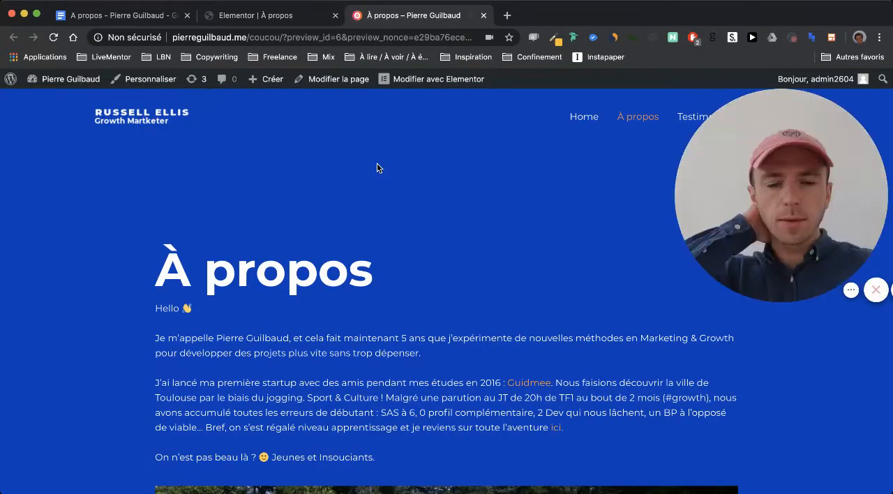
{"action": "scroll", "coordinate": [361, 268], "scroll_direction": "down", "scroll_amount": 3}
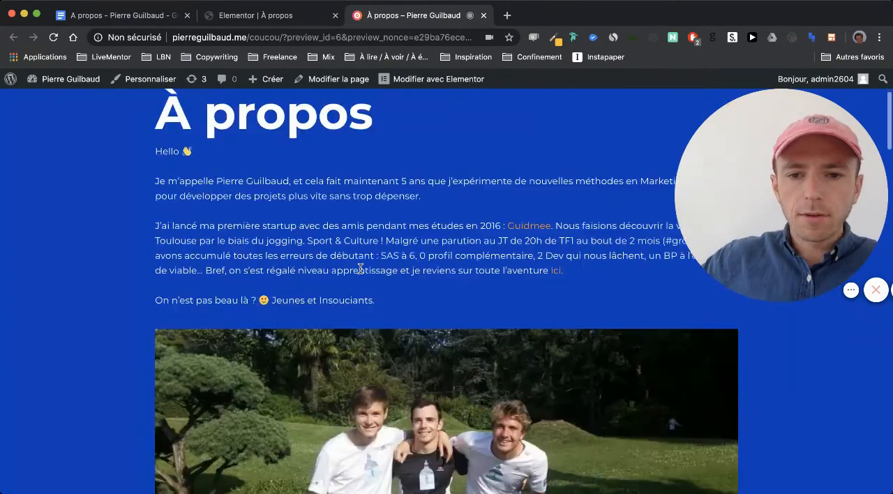
{"action": "scroll", "coordinate": [361, 268], "scroll_direction": "down", "scroll_amount": 4}
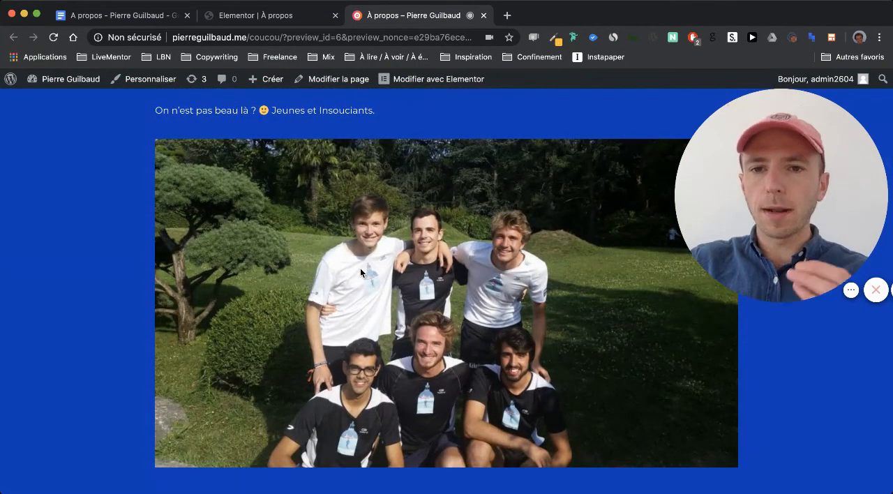
- Switch to Elementor and set the group photo's inner margin to 100 px on its right and left sides, with the side values unlinked
{"action": "left_click", "coordinate": [242, 21]}
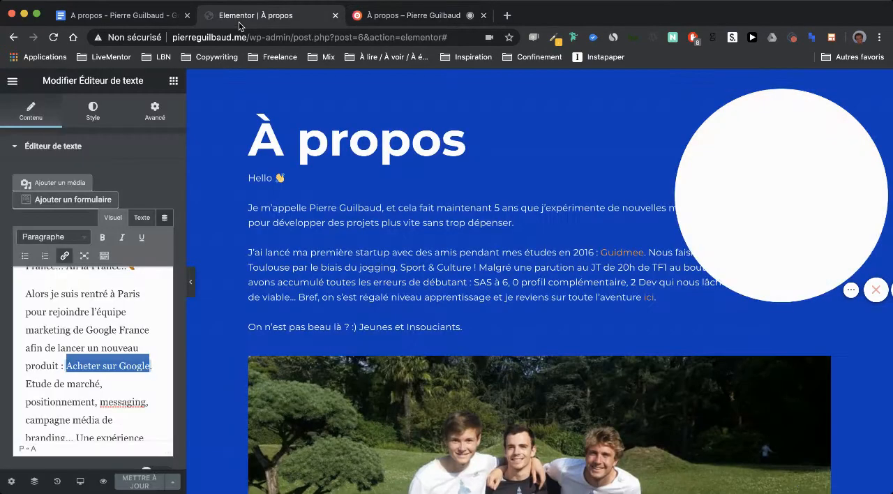
{"action": "scroll", "coordinate": [337, 214], "scroll_direction": "down", "scroll_amount": 4}
{"action": "scroll", "coordinate": [337, 214], "scroll_direction": "up", "scroll_amount": 2}
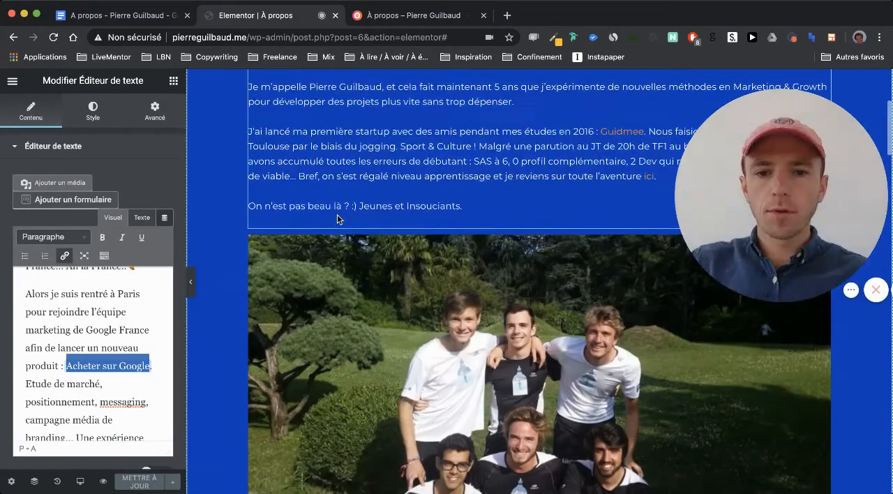
{"action": "left_click", "coordinate": [384, 304]}
{"action": "left_click", "coordinate": [160, 110]}
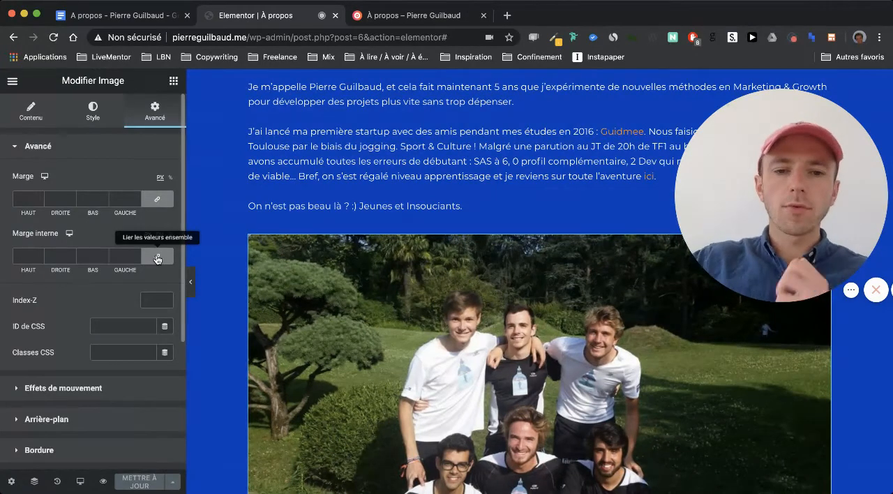
{"action": "left_click", "coordinate": [157, 259]}
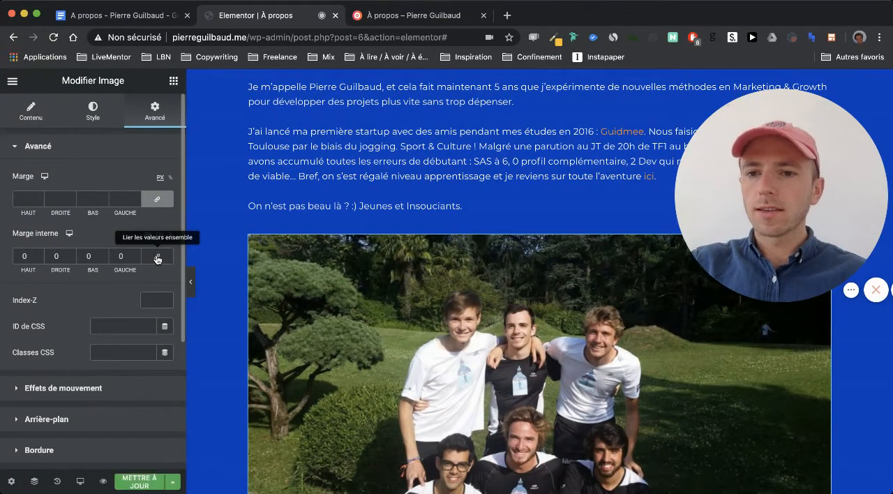
{"action": "left_click", "coordinate": [50, 256]}
{"action": "type", "text": "100"}
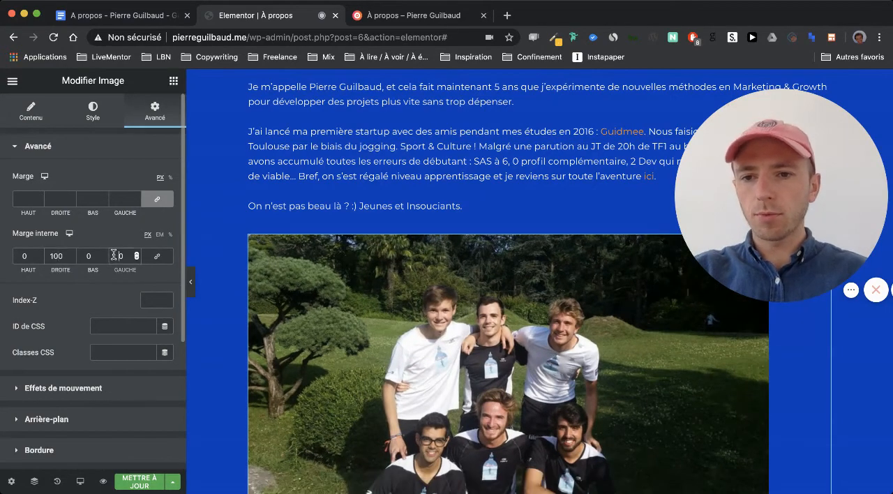
{"action": "type", "text": "10"}
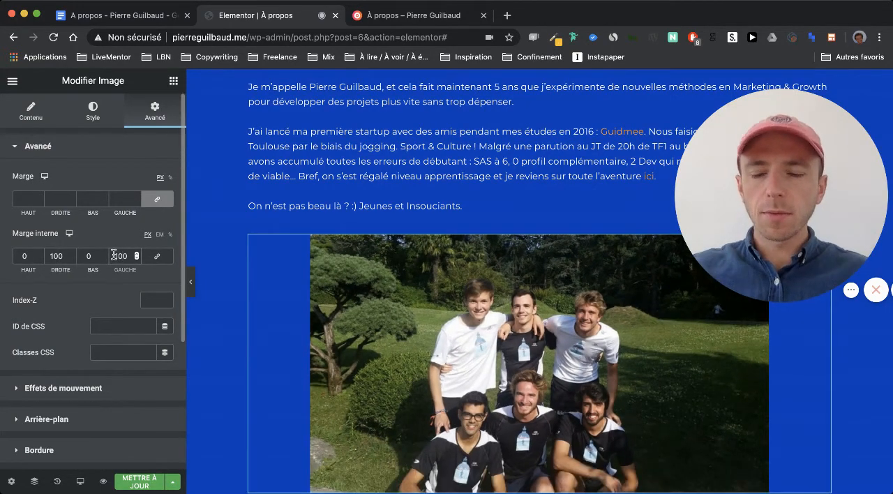
{"action": "scroll", "coordinate": [243, 301], "scroll_direction": "down", "scroll_amount": 1}
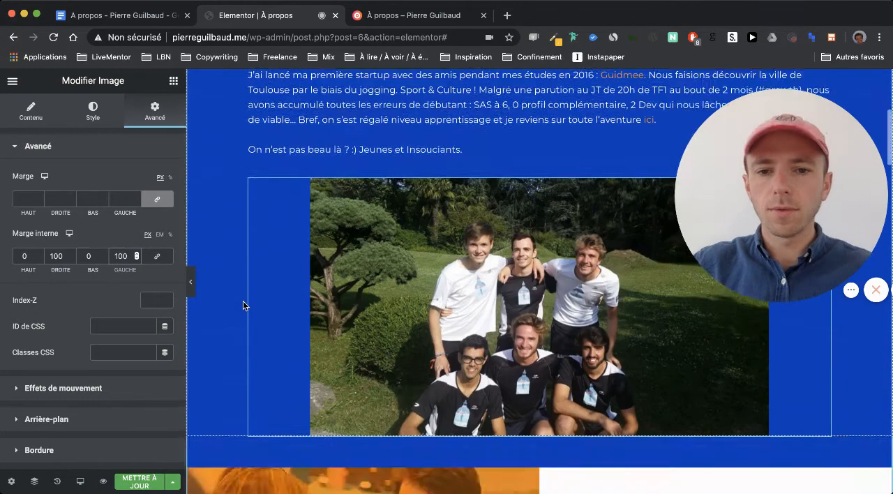
{"action": "scroll", "coordinate": [243, 301], "scroll_direction": "up", "scroll_amount": 1}
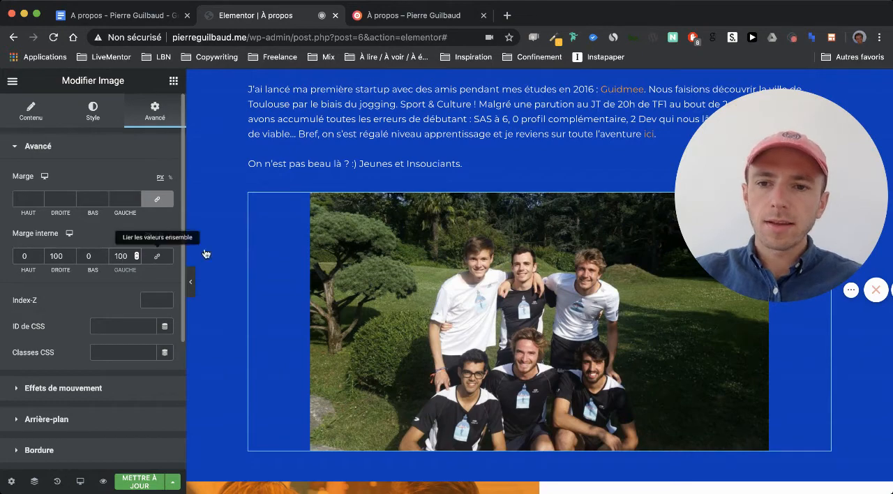
{"action": "scroll", "coordinate": [408, 294], "scroll_direction": "up", "scroll_amount": 1}
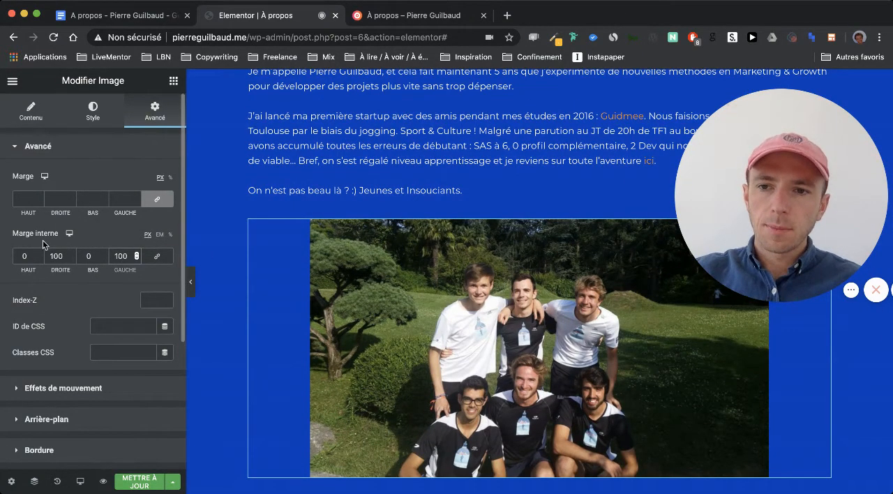
- Try linked inner margins of 100 px on all four sides of the group photo, and remove them again
{"action": "left_click", "coordinate": [158, 258]}
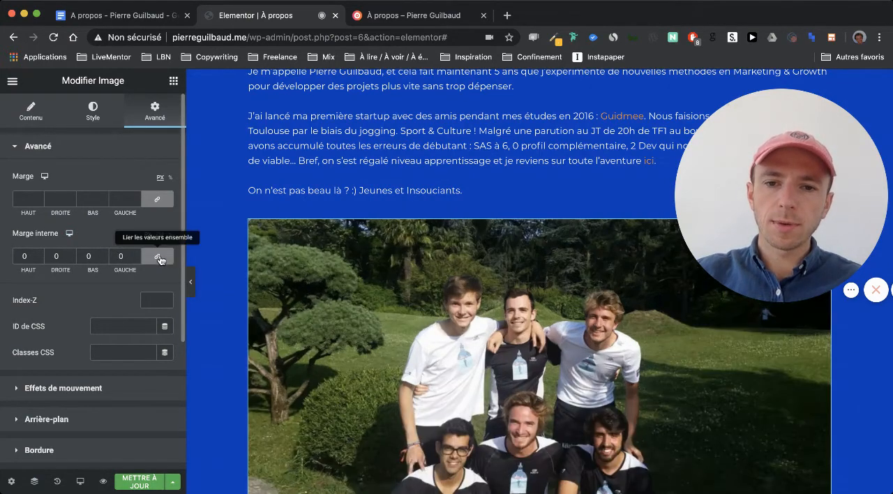
{"action": "left_click", "coordinate": [84, 256]}
{"action": "type", "text": "100"}
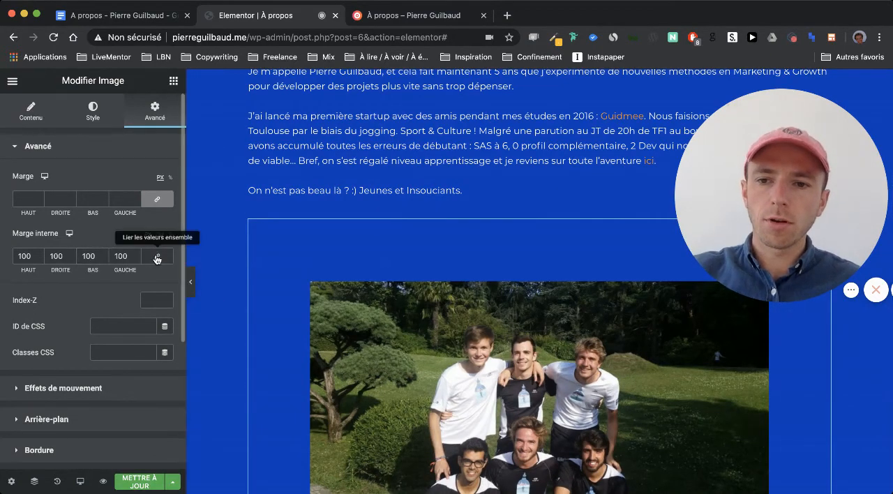
{"action": "key", "text": "BackSpace"}
{"action": "key", "text": "BackSpace"}
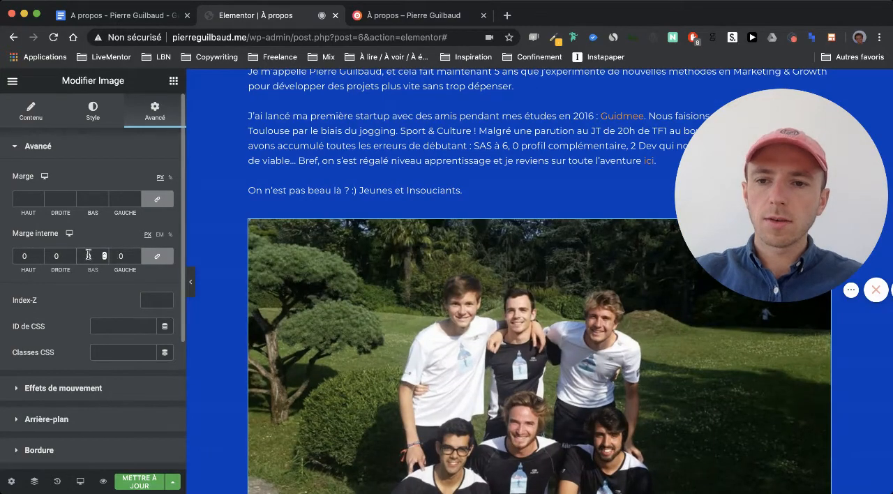
- Unlink the group photo's inner margin values and restore 100 px on only the right and left sides
{"action": "left_click", "coordinate": [149, 255]}
{"action": "left_click", "coordinate": [53, 256]}
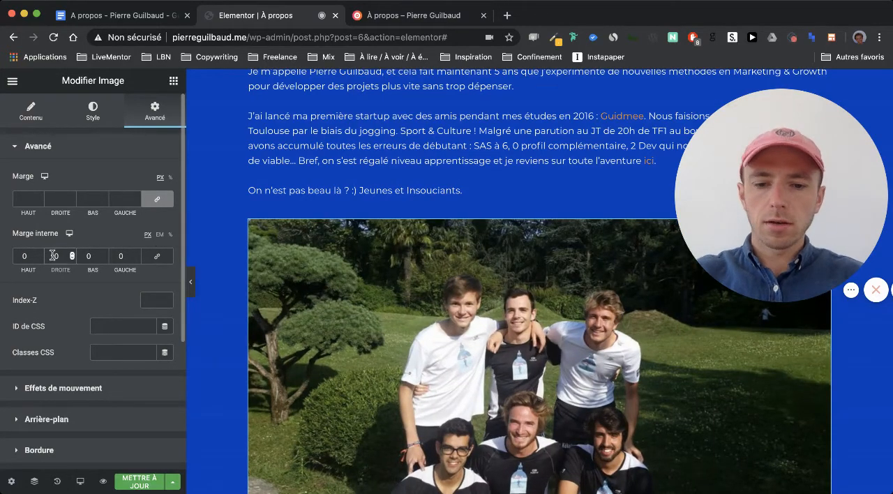
{"action": "type", "text": "100"}
{"action": "left_click", "coordinate": [118, 256]}
{"action": "type", "text": "100"}
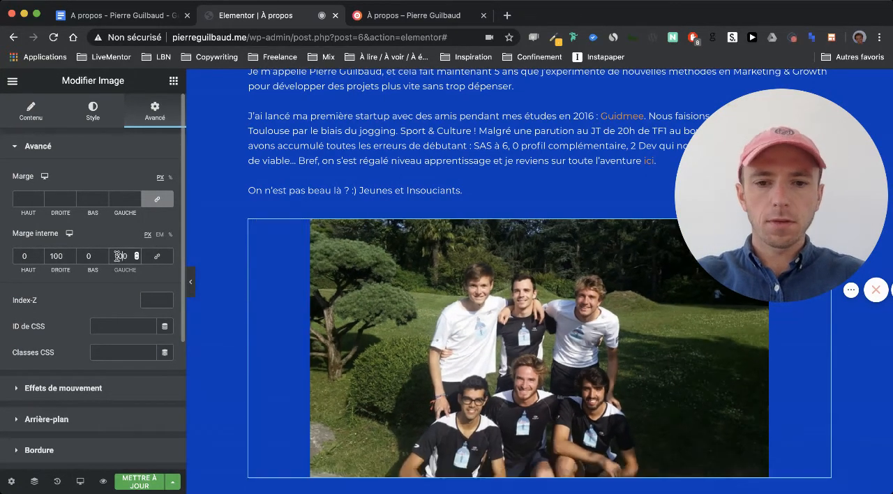
- Give the whiteboard workshop photo below the StartInno and Numa texts inner margins of 100 px on the right and left
{"action": "scroll", "coordinate": [295, 317], "scroll_direction": "down", "scroll_amount": 5}
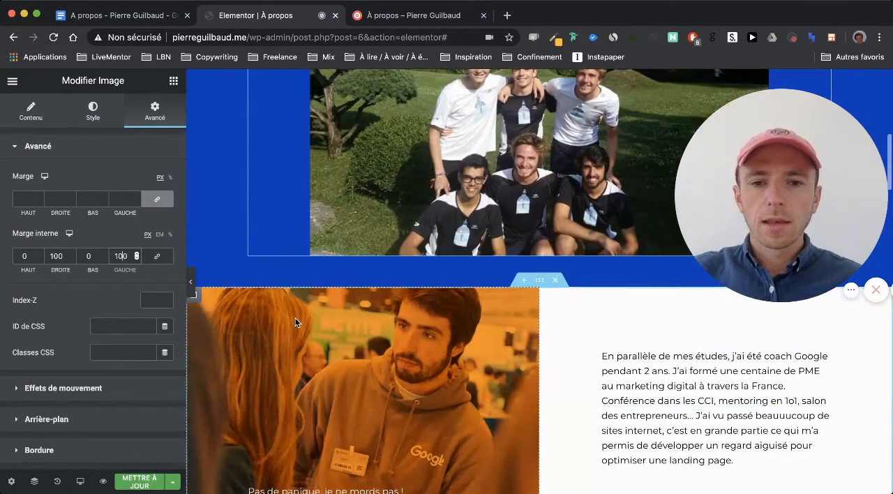
{"action": "scroll", "coordinate": [296, 318], "scroll_direction": "down", "scroll_amount": 12}
{"action": "left_click", "coordinate": [325, 339]}
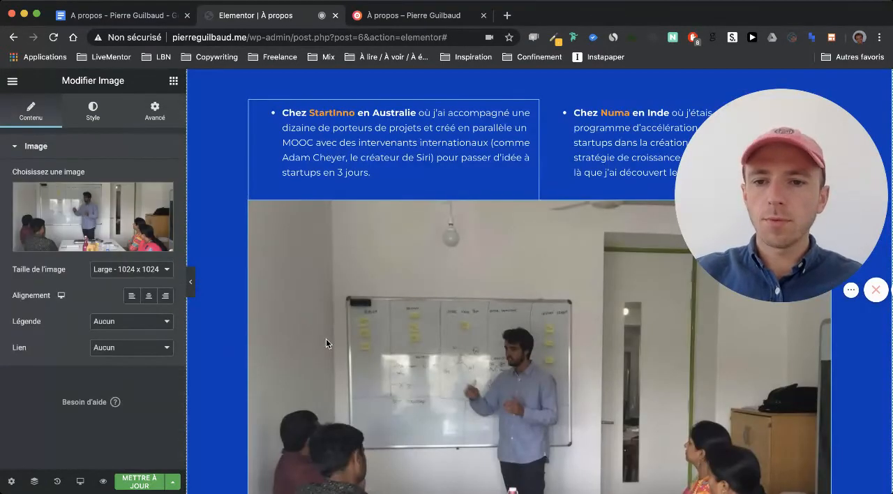
{"action": "scroll", "coordinate": [286, 300], "scroll_direction": "down", "scroll_amount": 4}
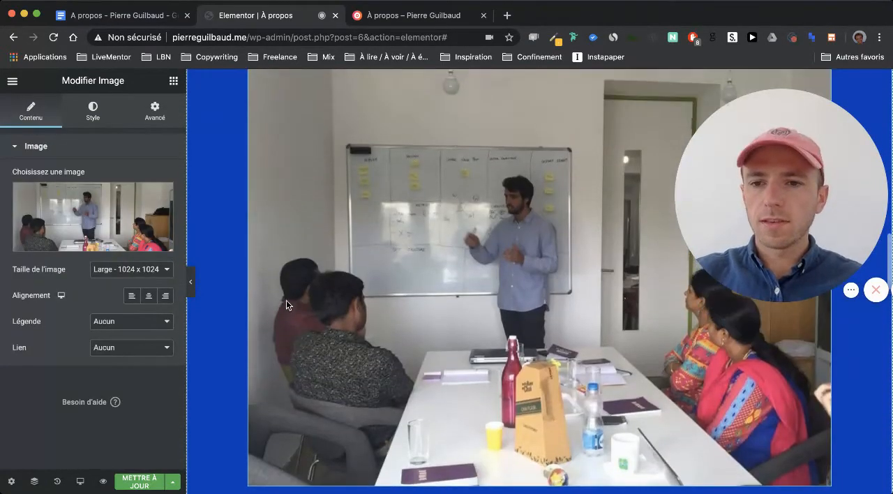
{"action": "left_click", "coordinate": [155, 112]}
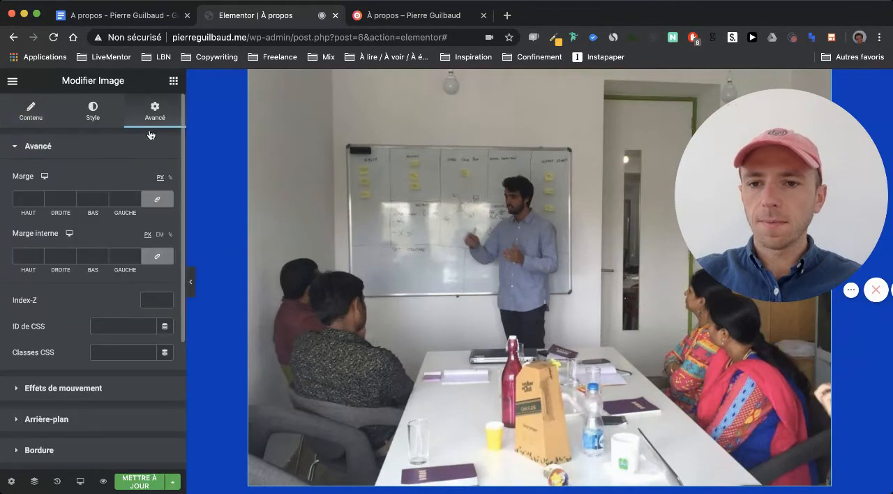
{"action": "double_click", "coordinate": [55, 256]}
{"action": "type", "text": "100"}
{"action": "double_click", "coordinate": [118, 256]}
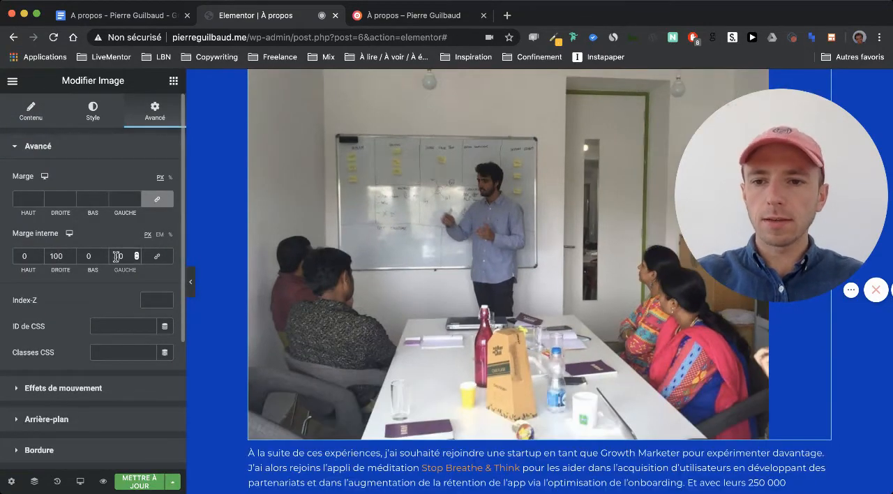
{"action": "type", "text": "100"}
{"action": "scroll", "coordinate": [250, 279], "scroll_direction": "up", "scroll_amount": 3}
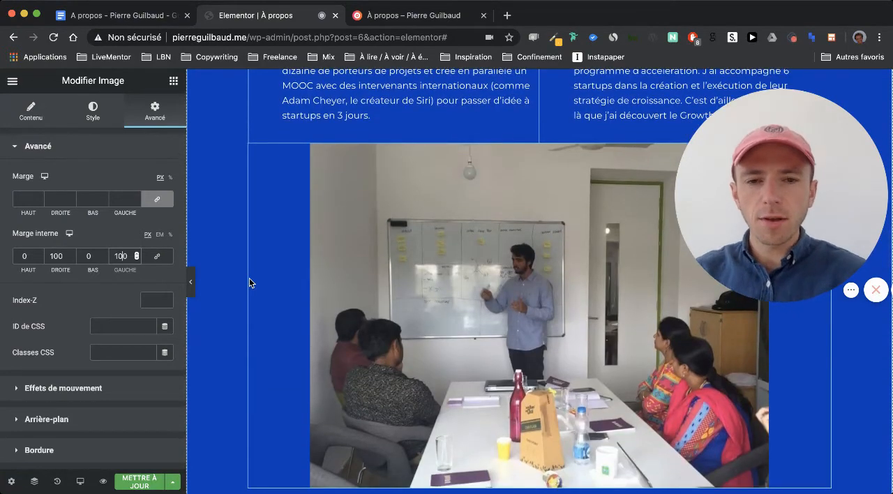
{"action": "scroll", "coordinate": [389, 289], "scroll_direction": "down", "scroll_amount": 1}
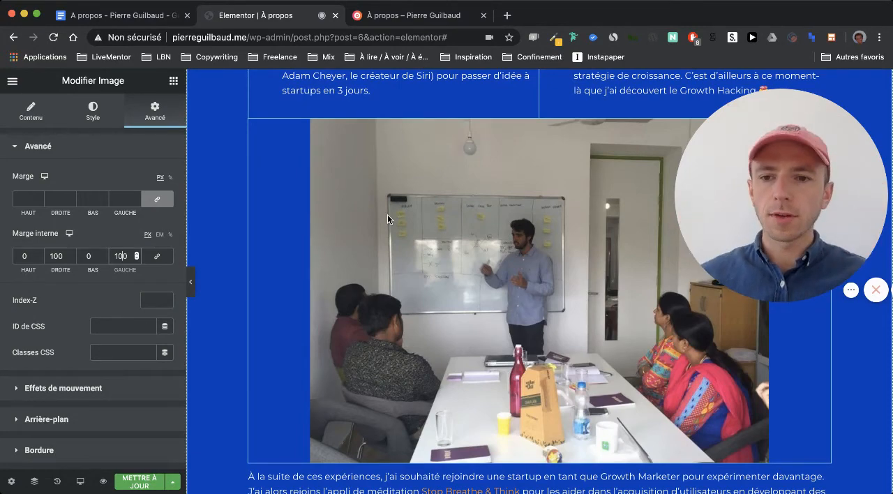
- Crop the whiteboard workshop photo to a custom size of 1000 x 500 and update the page
{"action": "left_click", "coordinate": [30, 110]}
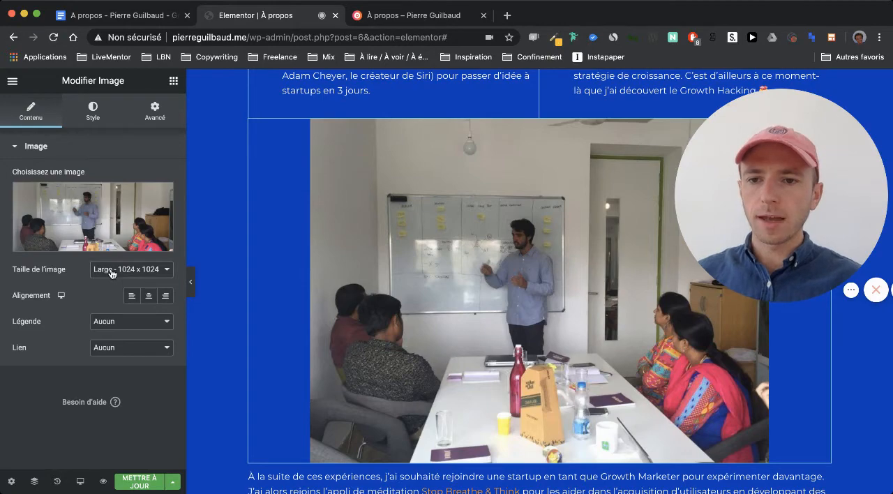
{"action": "left_click", "coordinate": [117, 292]}
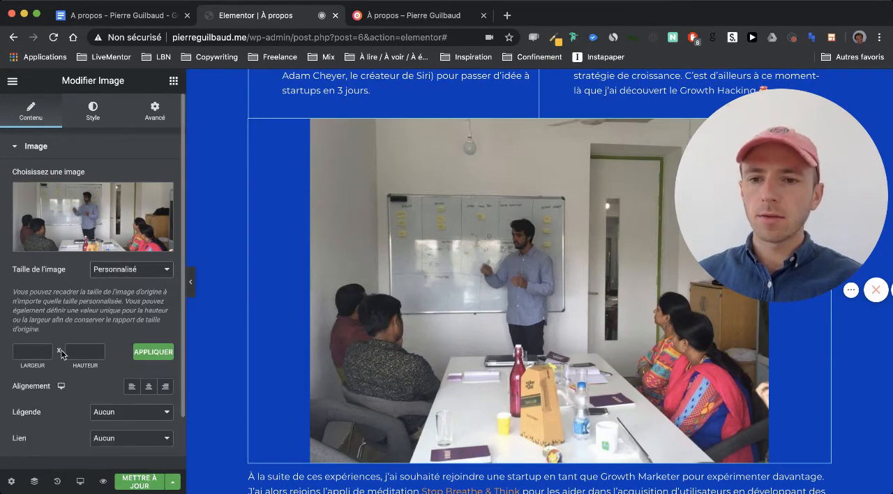
{"action": "left_click", "coordinate": [36, 351]}
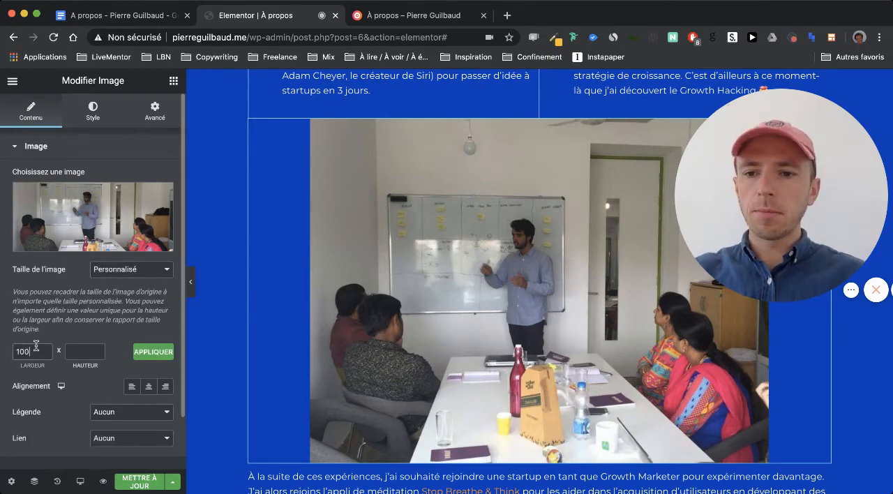
{"action": "left_click", "coordinate": [82, 346]}
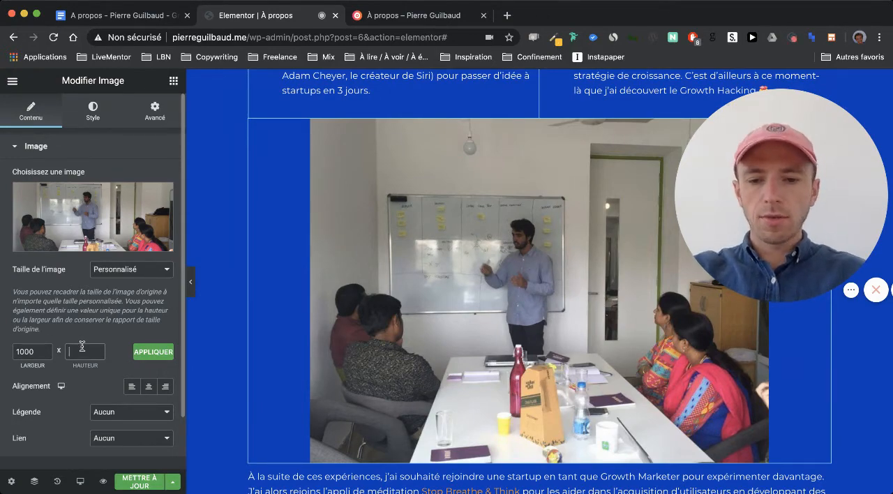
{"action": "left_click", "coordinate": [138, 351]}
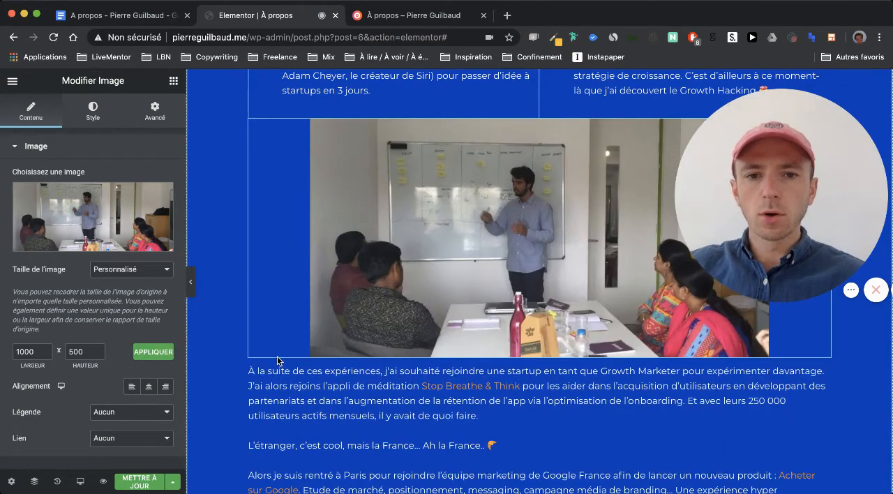
{"action": "scroll", "coordinate": [278, 359], "scroll_direction": "up", "scroll_amount": 1}
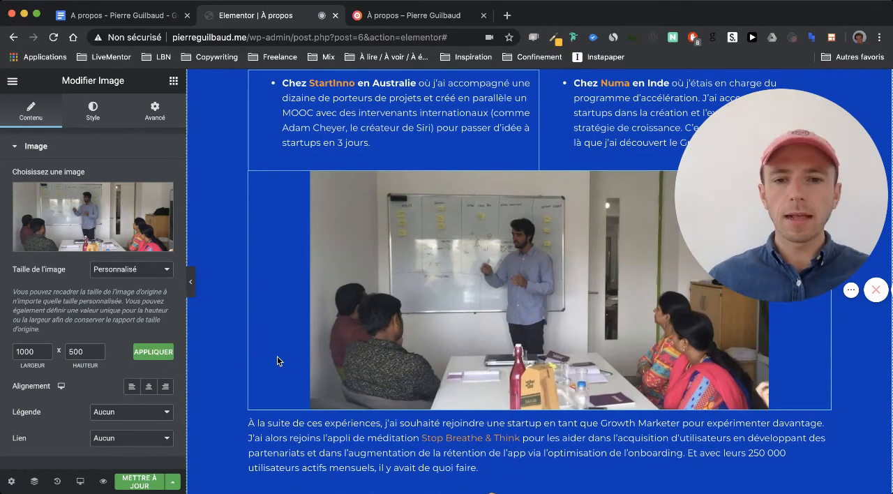
{"action": "left_click", "coordinate": [137, 481]}
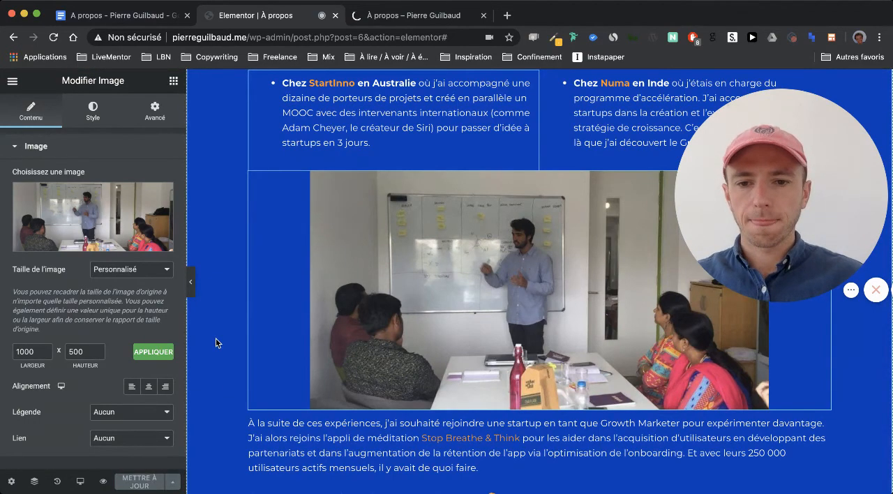
- Centre the line "Et sinon je passe du temps à développer mes projets :" above the three projects
{"action": "scroll", "coordinate": [216, 340], "scroll_direction": "down", "scroll_amount": 8}
{"action": "scroll", "coordinate": [216, 339], "scroll_direction": "down", "scroll_amount": 2}
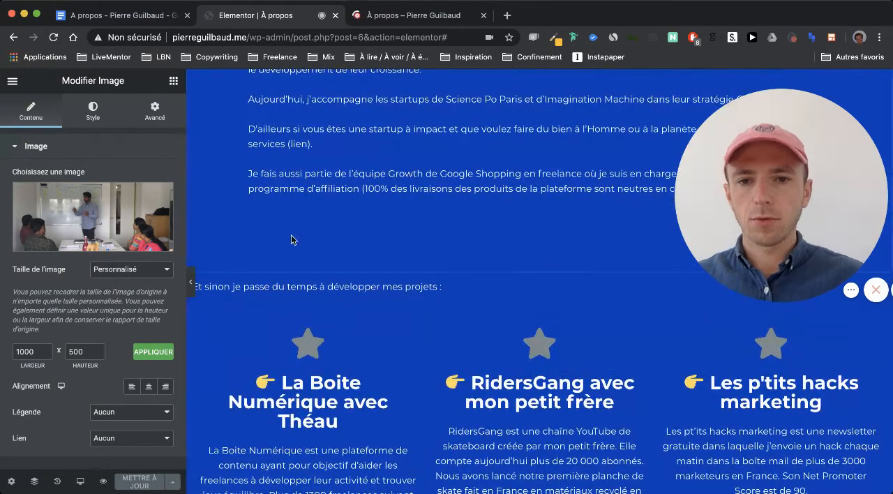
{"action": "scroll", "coordinate": [291, 225], "scroll_direction": "down", "scroll_amount": 1}
{"action": "scroll", "coordinate": [290, 229], "scroll_direction": "down", "scroll_amount": 1}
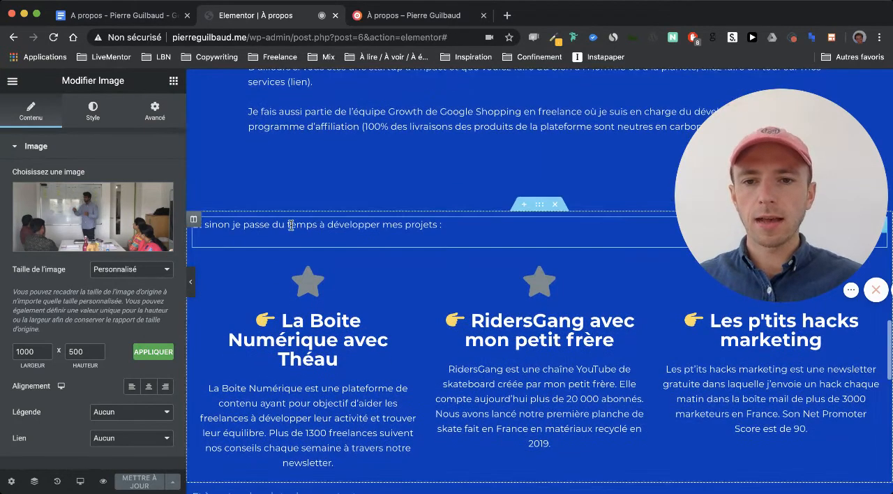
{"action": "left_click", "coordinate": [430, 230]}
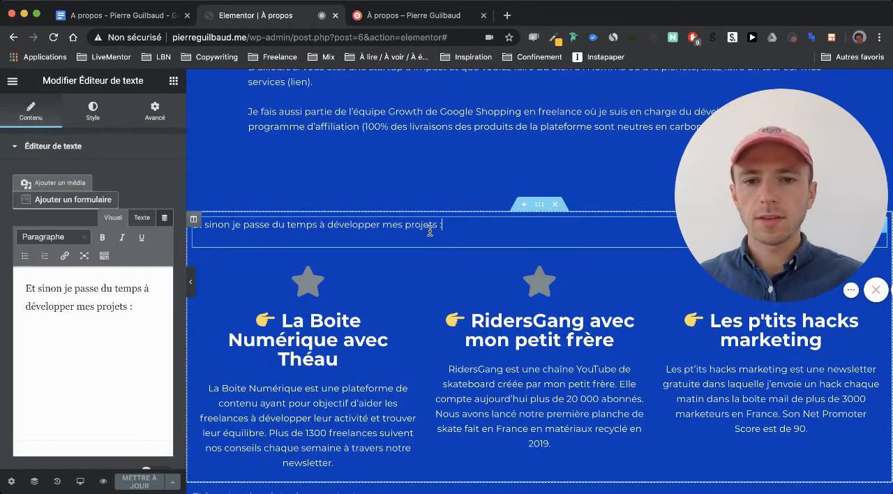
{"action": "triple_click", "coordinate": [97, 295]}
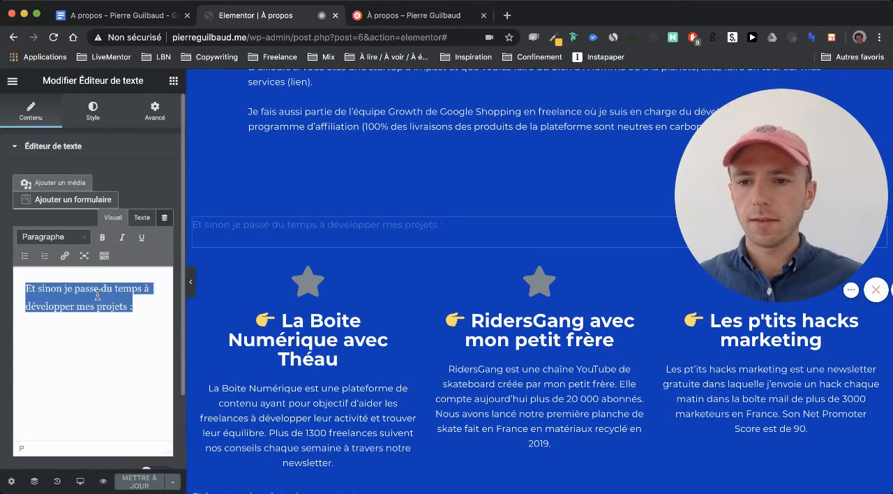
{"action": "left_click", "coordinate": [104, 256]}
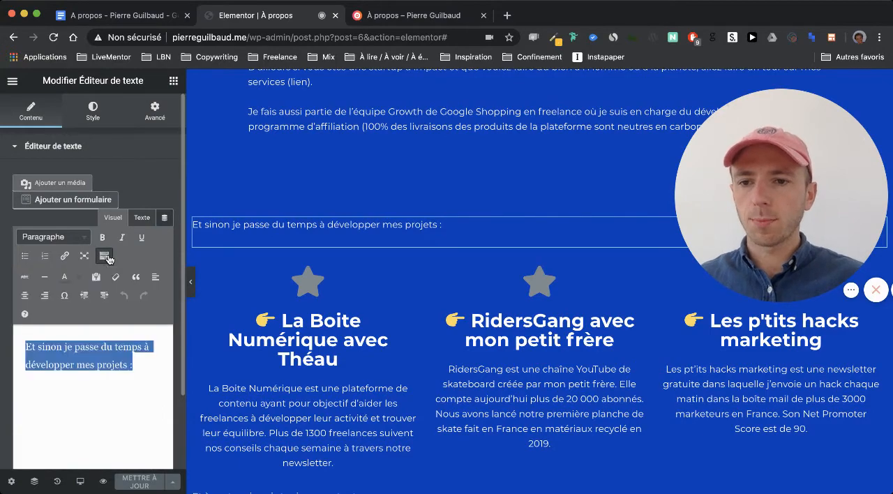
{"action": "left_click", "coordinate": [23, 295]}
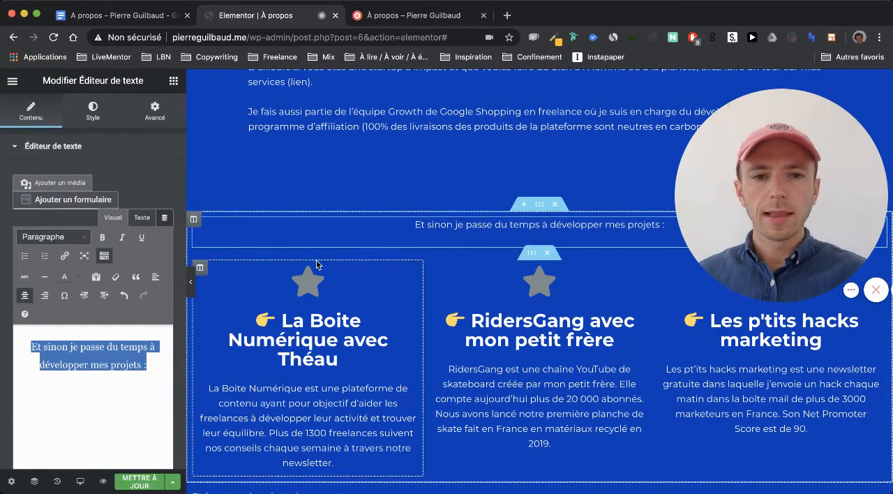
{"action": "scroll", "coordinate": [314, 265], "scroll_direction": "down", "scroll_amount": 5}
{"action": "scroll", "coordinate": [316, 261], "scroll_direction": "up", "scroll_amount": 5}
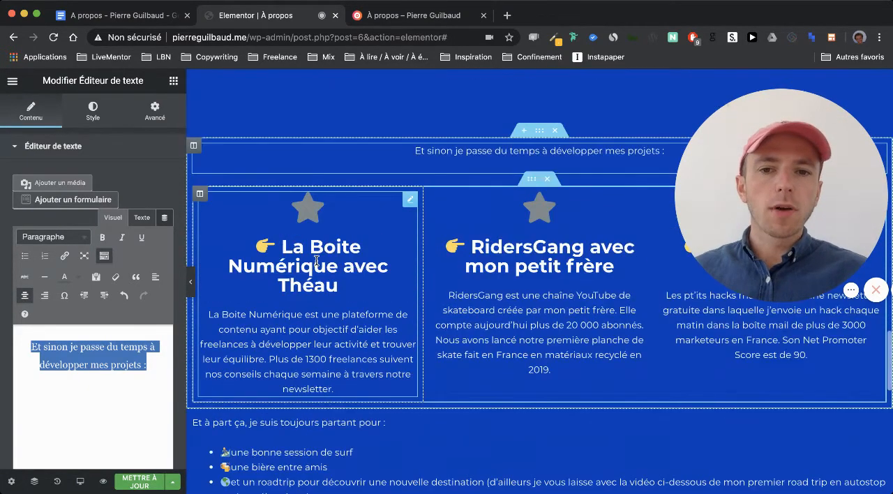
- Set the main colour of the star icon in the La Boite Numérique box to white, #FFFFFF
{"action": "scroll", "coordinate": [312, 146], "scroll_direction": "up", "scroll_amount": 6}
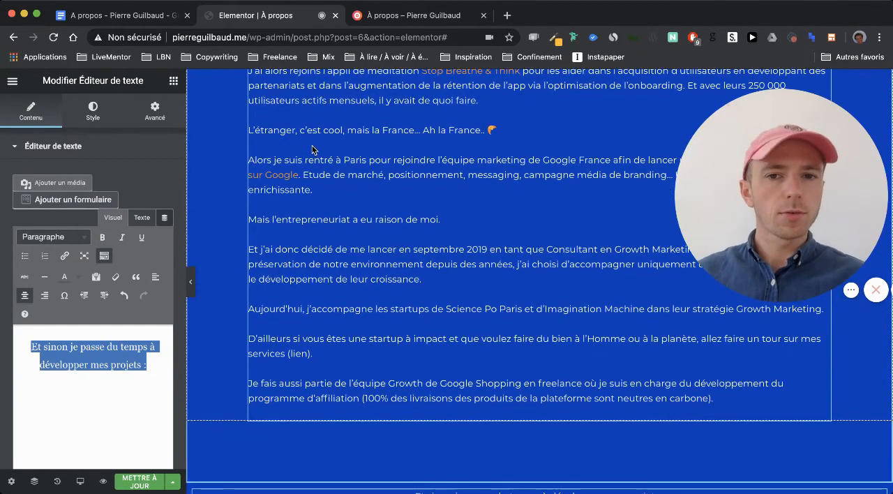
{"action": "scroll", "coordinate": [312, 150], "scroll_direction": "down", "scroll_amount": 6}
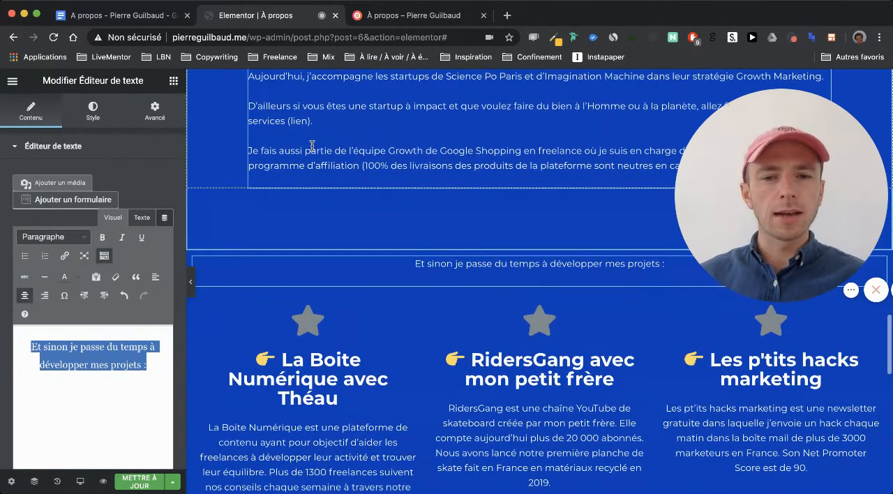
{"action": "scroll", "coordinate": [341, 170], "scroll_direction": "down", "scroll_amount": 2}
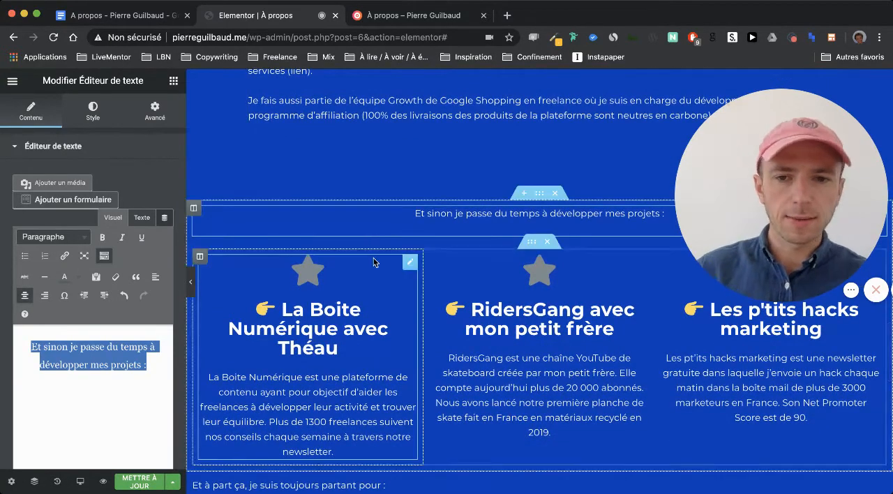
{"action": "left_click", "coordinate": [340, 317]}
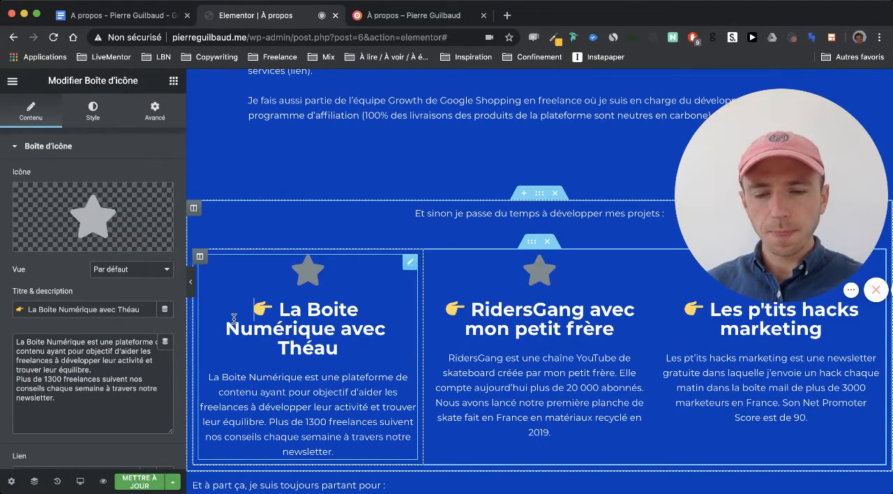
{"action": "mouse_move", "coordinate": [105, 216]}
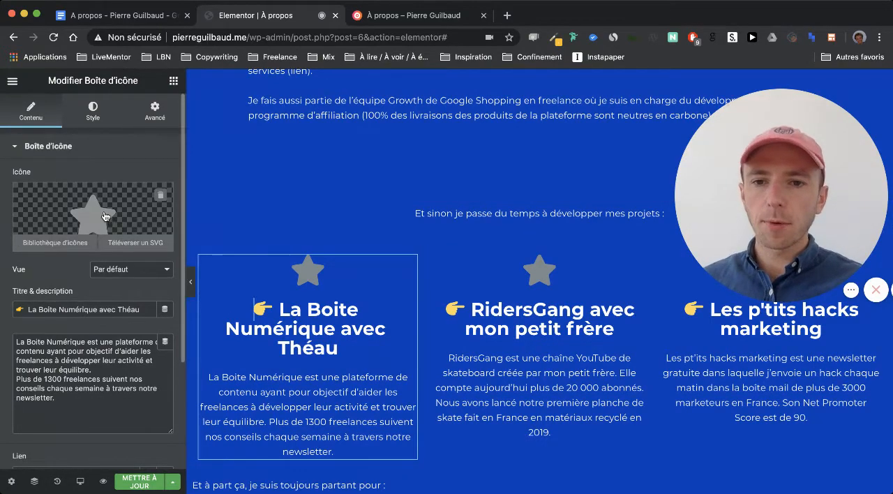
{"action": "left_click", "coordinate": [94, 117]}
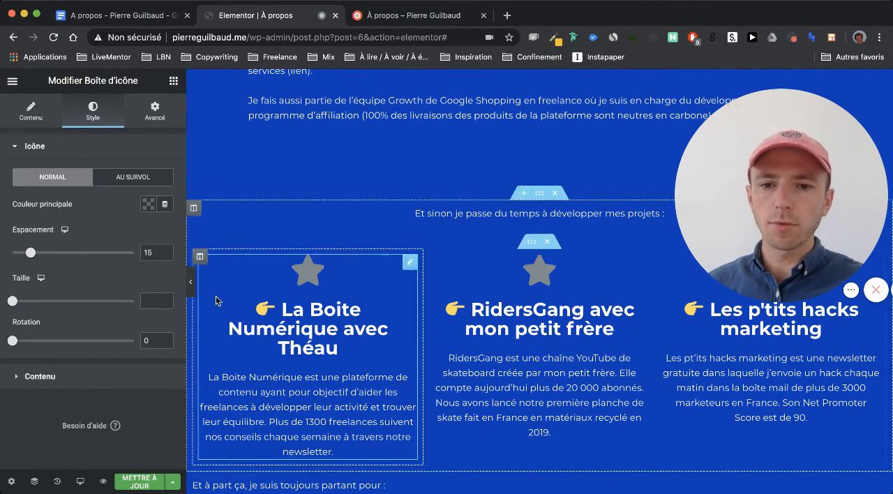
{"action": "left_click", "coordinate": [148, 203]}
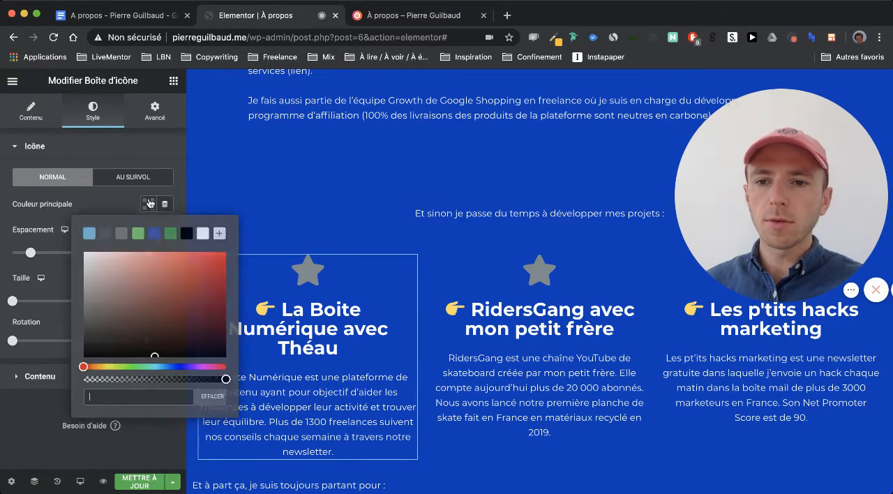
{"action": "left_click", "coordinate": [201, 234]}
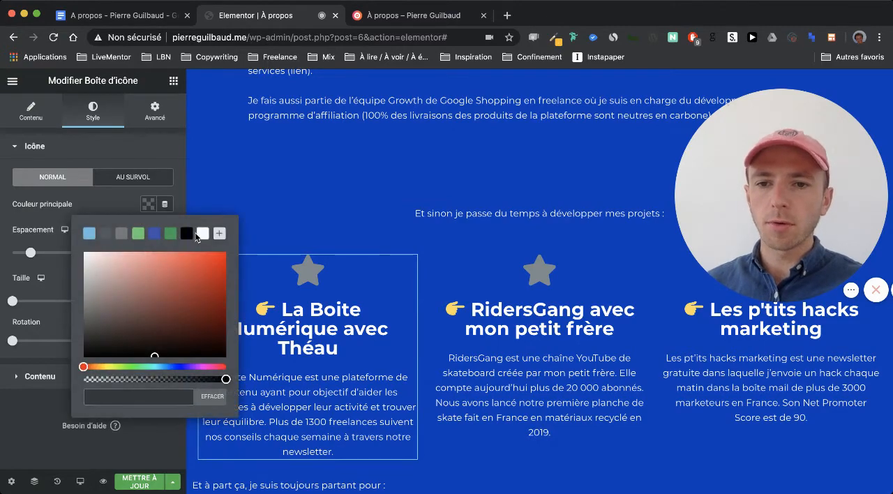
{"action": "left_click", "coordinate": [118, 208]}
- Set the typography size of the La Boite Numérique box's title to 20 px
{"action": "left_click", "coordinate": [85, 376]}
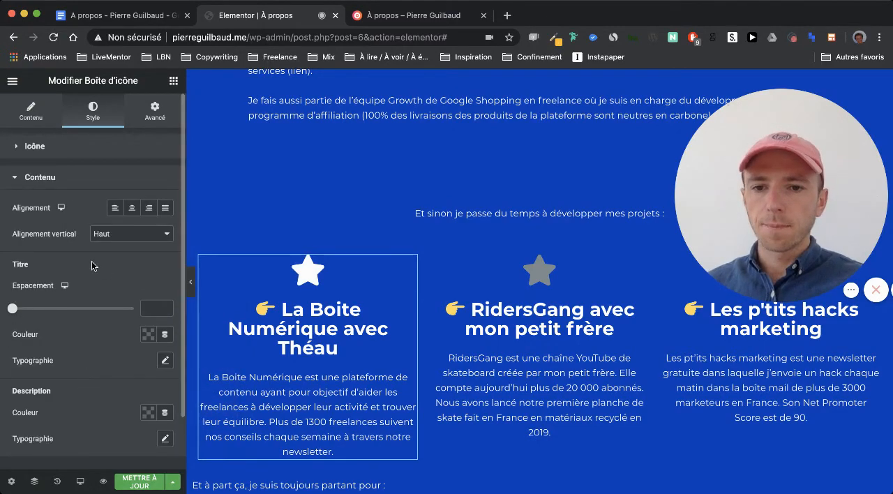
{"action": "scroll", "coordinate": [90, 301], "scroll_direction": "down", "scroll_amount": 2}
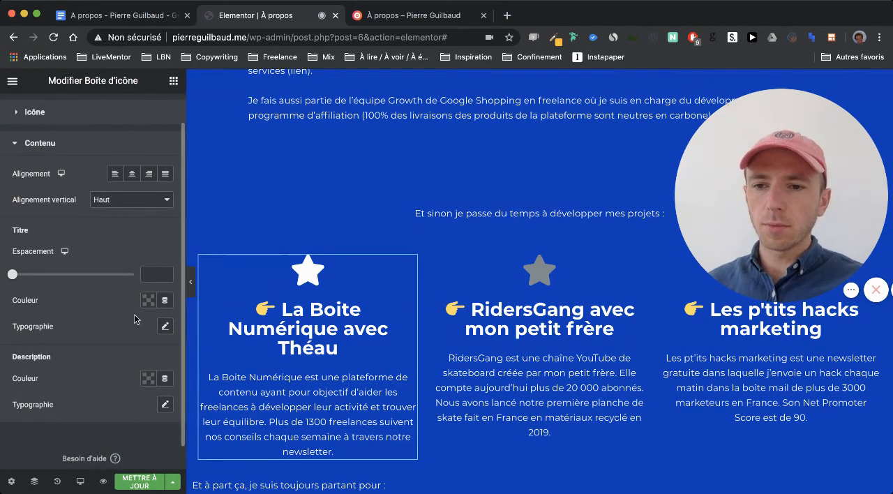
{"action": "left_click", "coordinate": [165, 328]}
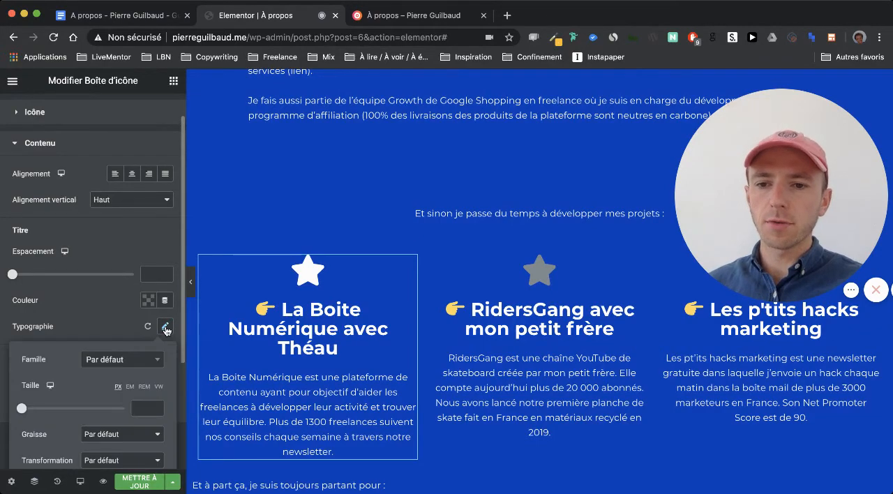
{"action": "left_click", "coordinate": [143, 407]}
{"action": "type", "text": "20"}
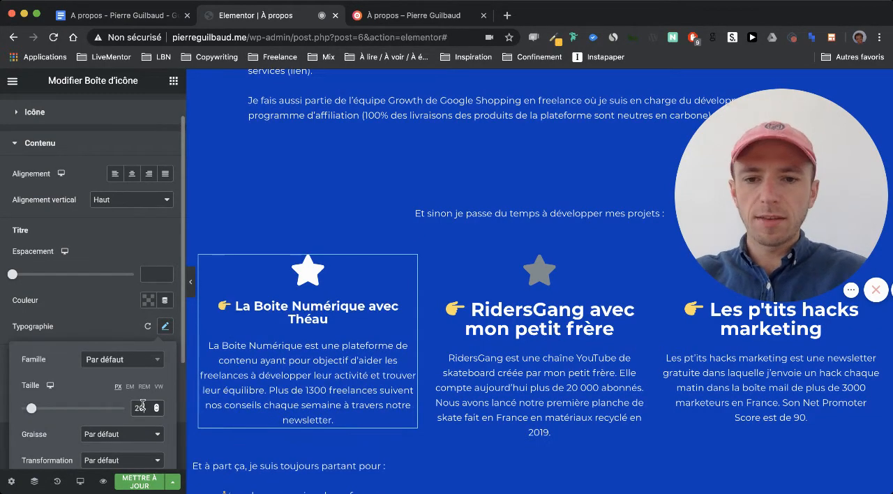
{"action": "left_click", "coordinate": [109, 307]}
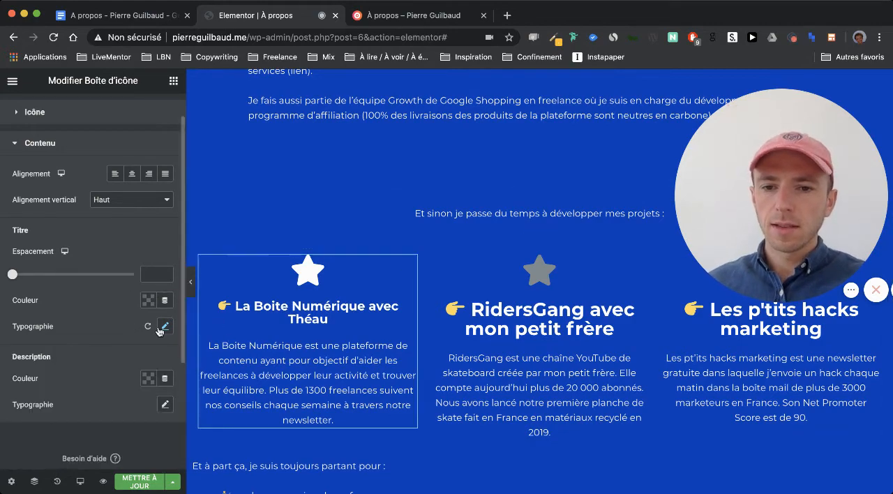
- Copy the La Boite Numérique icon box and paste its style onto the RidersGang and Les p'tits hacks marketing boxes
{"action": "scroll", "coordinate": [159, 331], "scroll_direction": "down", "scroll_amount": 1}
{"action": "scroll", "coordinate": [160, 331], "scroll_direction": "up", "scroll_amount": 3}
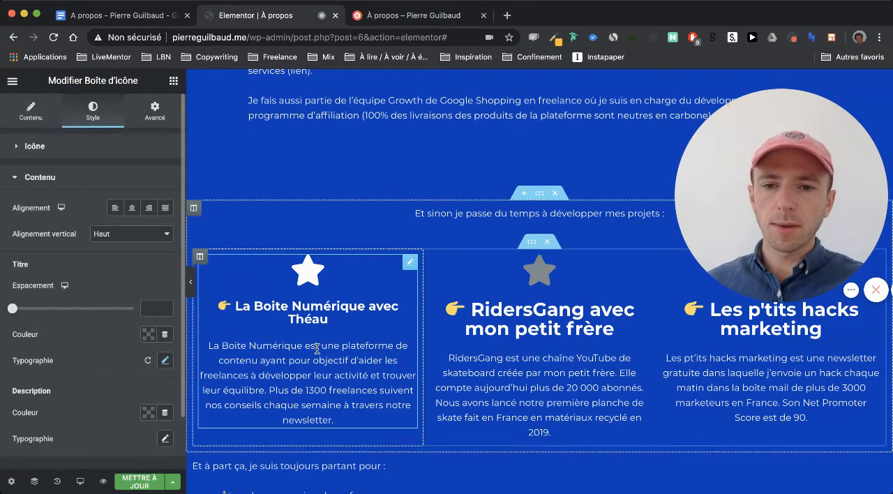
{"action": "scroll", "coordinate": [318, 349], "scroll_direction": "up", "scroll_amount": 1}
{"action": "scroll", "coordinate": [286, 353], "scroll_direction": "down", "scroll_amount": 1}
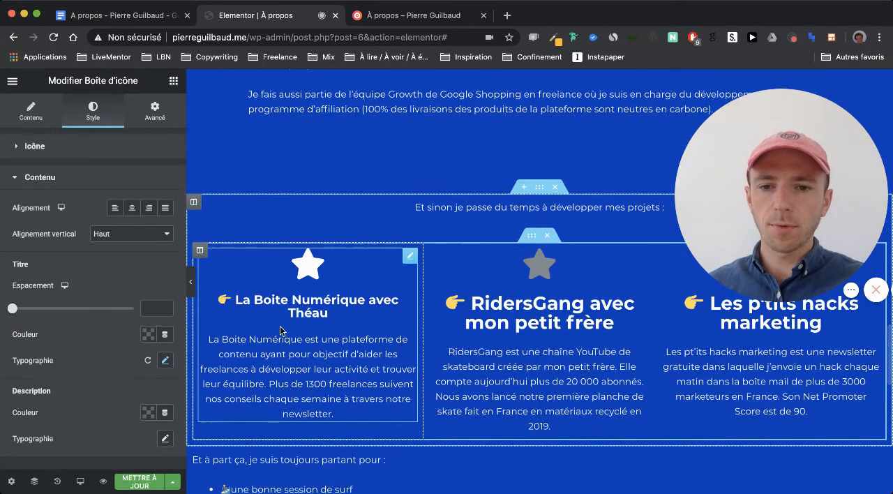
{"action": "scroll", "coordinate": [282, 330], "scroll_direction": "up", "scroll_amount": 1}
{"action": "right_click", "coordinate": [265, 352]}
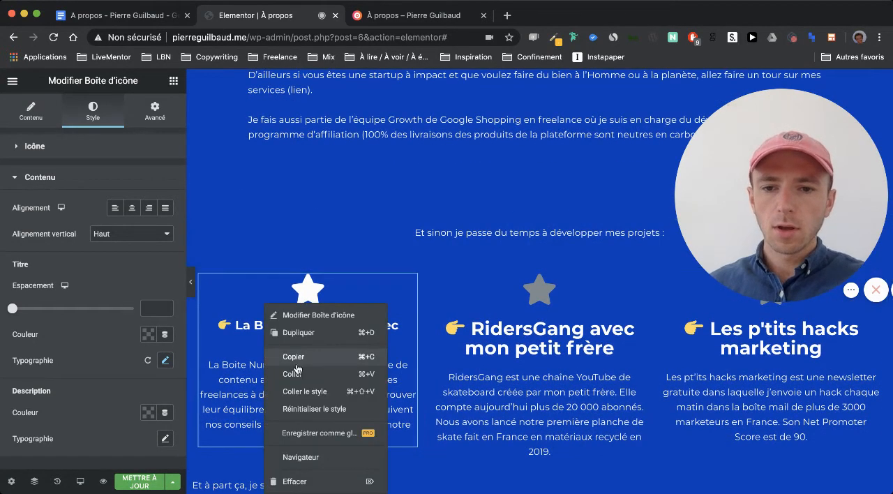
{"action": "left_click", "coordinate": [300, 356]}
{"action": "right_click", "coordinate": [465, 366]}
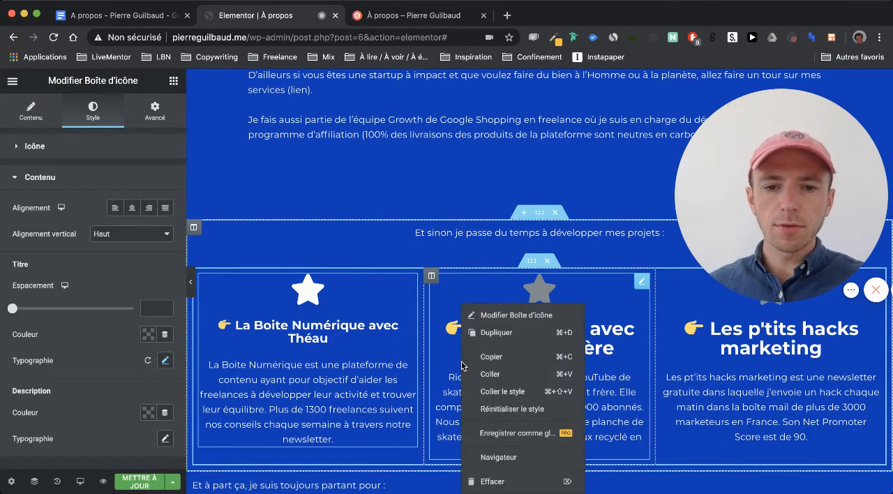
{"action": "left_click", "coordinate": [493, 392]}
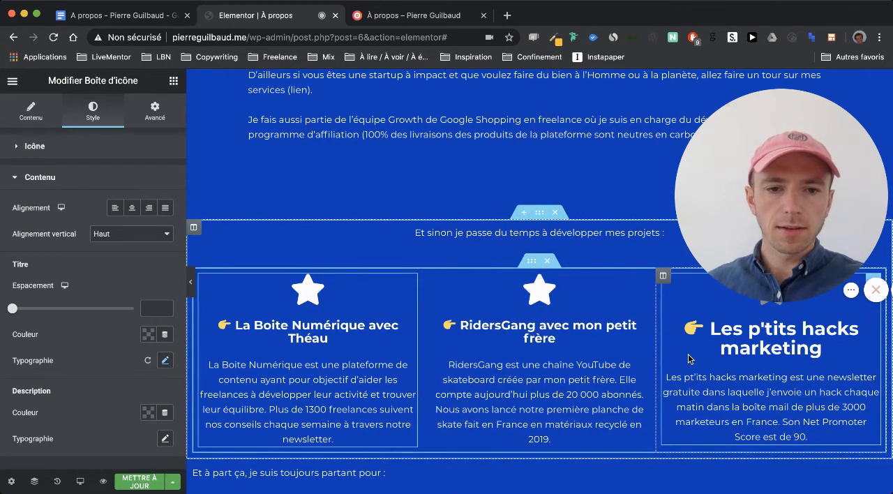
{"action": "right_click", "coordinate": [692, 391]}
{"action": "left_click", "coordinate": [723, 392]}
- Open the icon library for the La Boite Numérique box and search it for "circle"
{"action": "scroll", "coordinate": [671, 357], "scroll_direction": "up", "scroll_amount": 1}
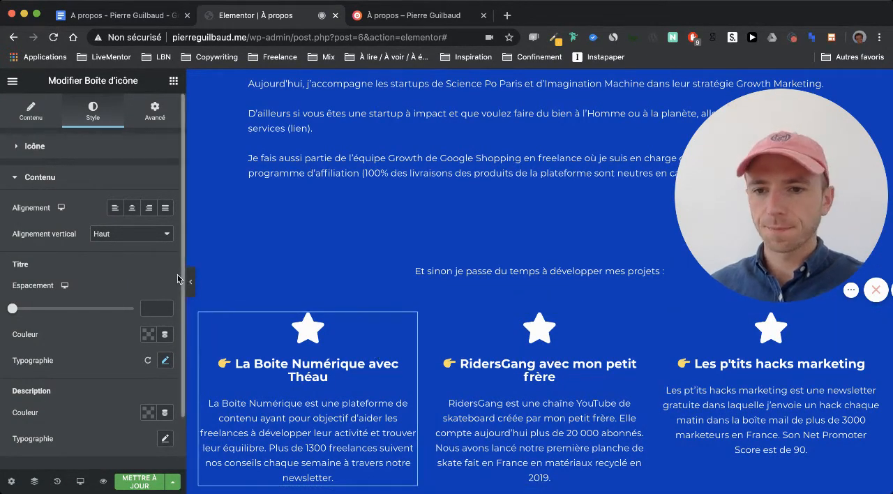
{"action": "left_click", "coordinate": [31, 112]}
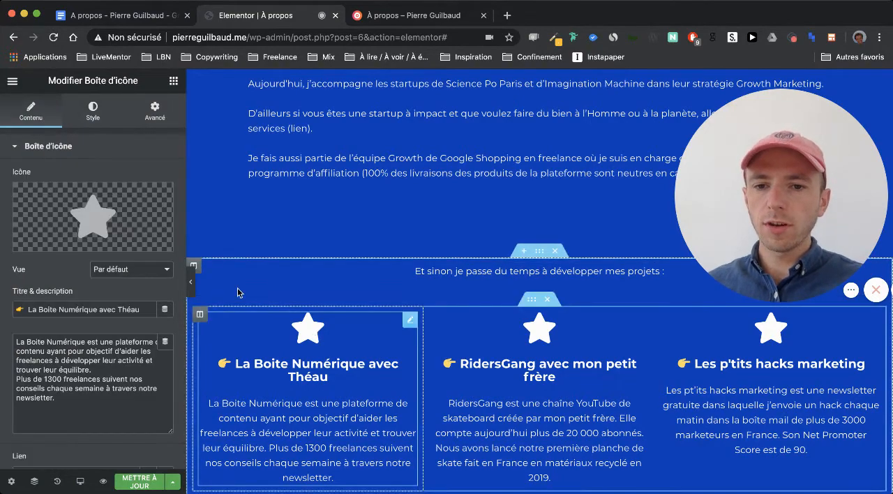
{"action": "left_click", "coordinate": [93, 227]}
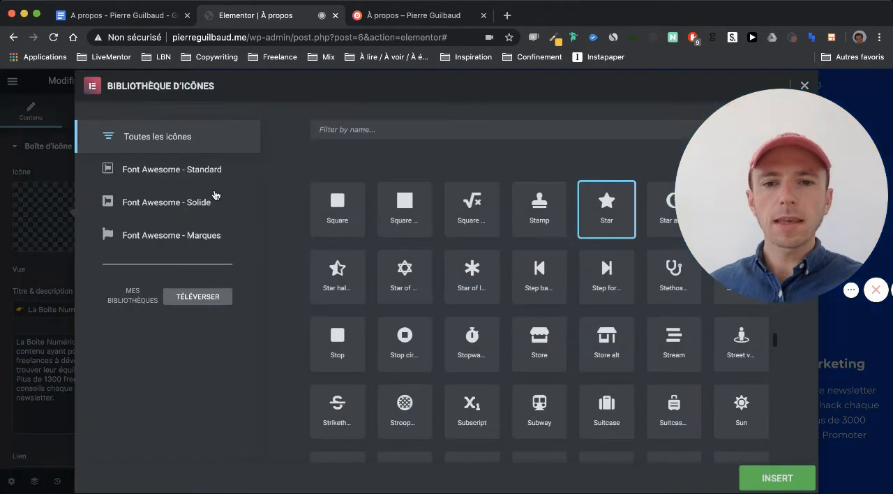
{"action": "left_click", "coordinate": [348, 134]}
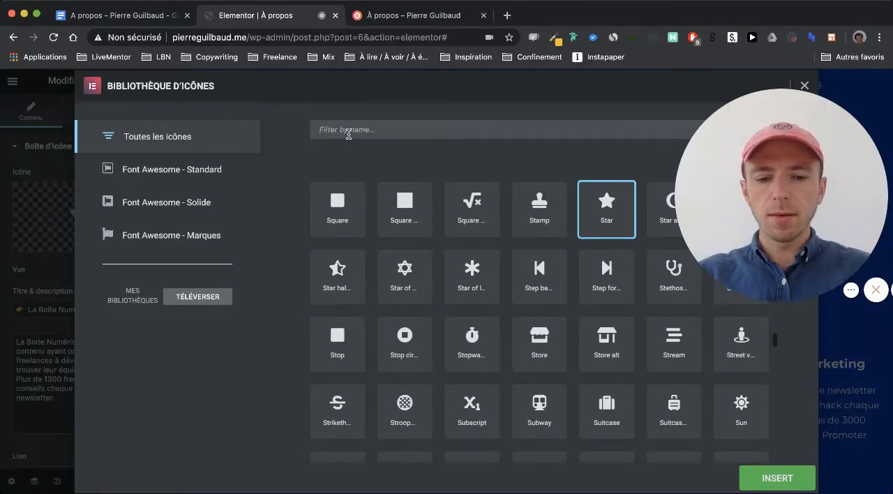
{"action": "type", "text": "circl"}
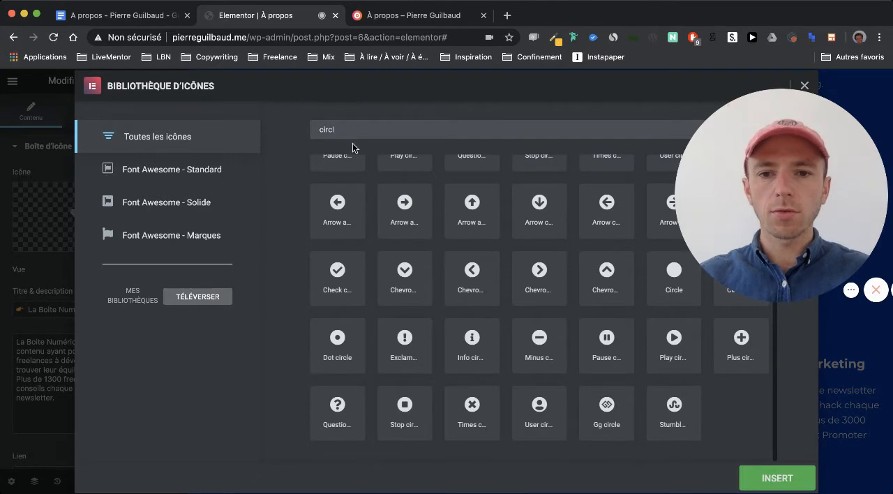
{"action": "scroll", "coordinate": [419, 255], "scroll_direction": "up", "scroll_amount": 3}
{"action": "scroll", "coordinate": [419, 255], "scroll_direction": "up", "scroll_amount": 1}
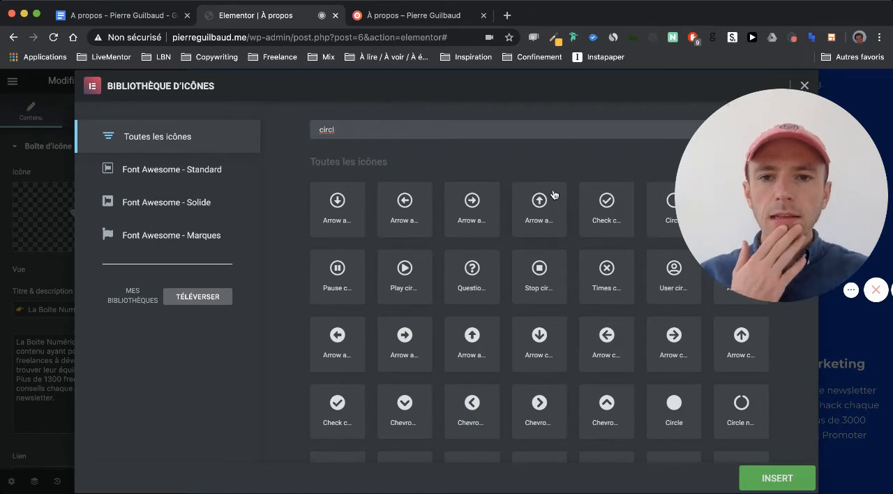
{"action": "key", "text": "BackSpace"}
{"action": "key", "text": "BackSpace"}
{"action": "key", "text": "BackSpace"}
{"action": "key", "text": "BackSpace"}
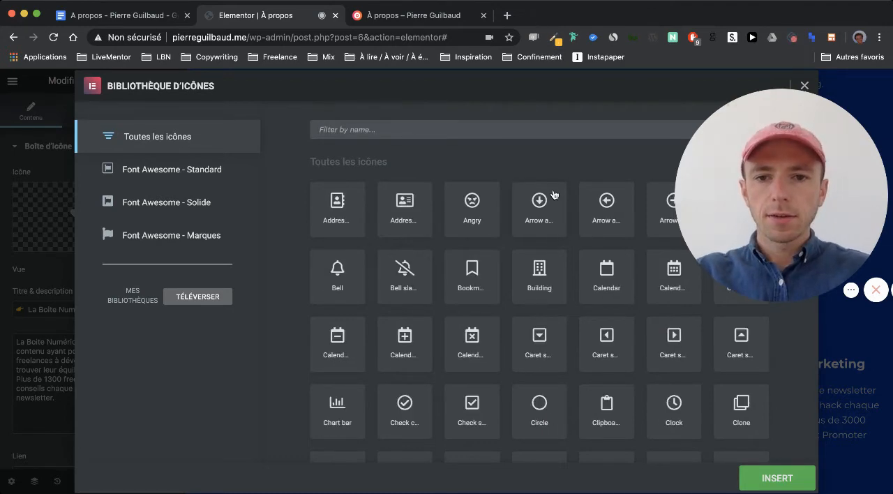
{"action": "type", "text": "cirle"}
{"action": "key", "text": "BackSpace"}
{"action": "key", "text": "BackSpace"}
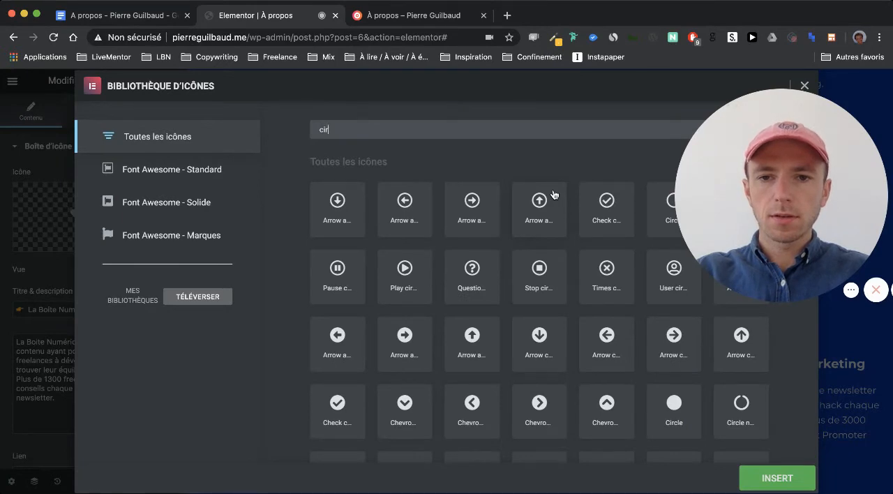
{"action": "type", "text": "cle"}
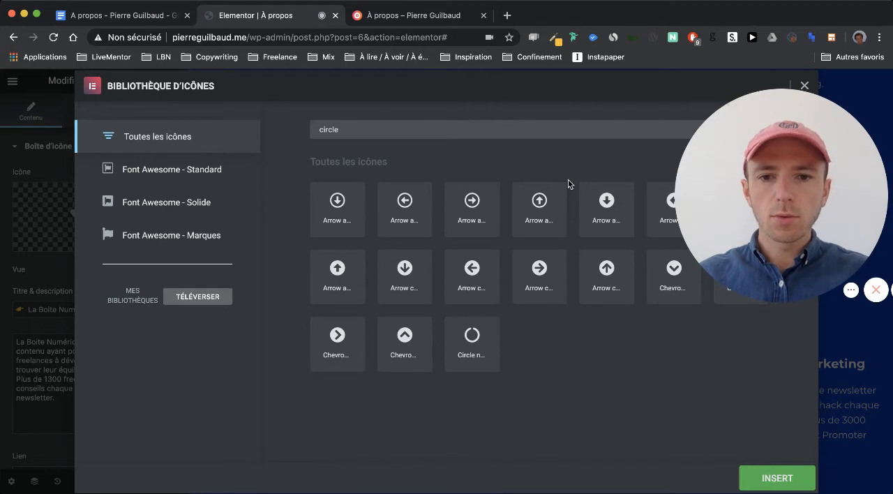
- Search the icon library for "dot" and insert the outlined Dot circle icon in the La Boite Numérique box
{"action": "triple_click", "coordinate": [386, 128]}
{"action": "type", "text": "dot"}
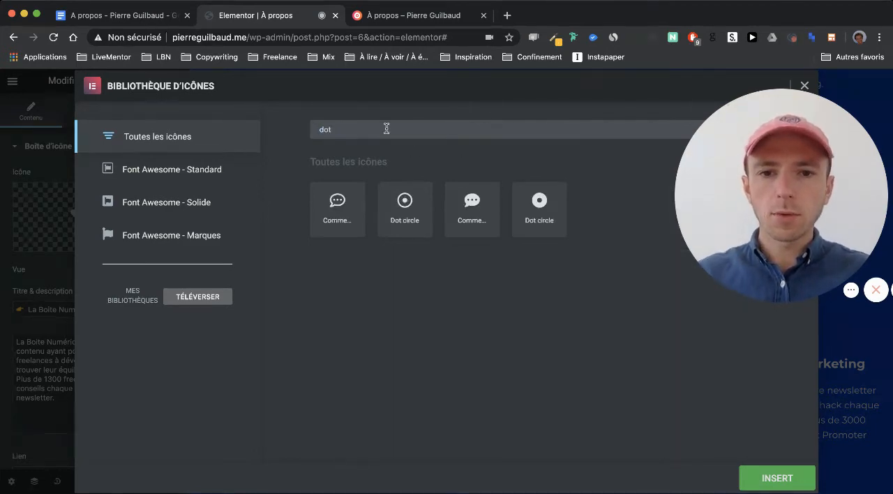
{"action": "left_click", "coordinate": [395, 212]}
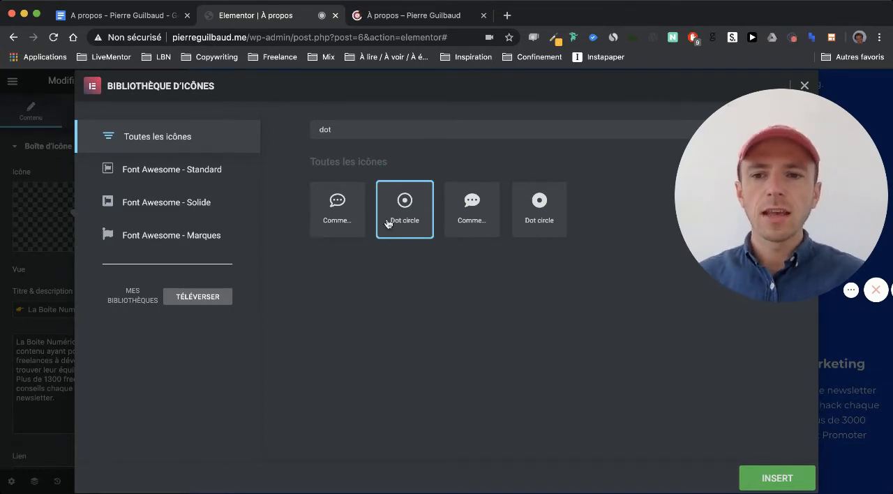
{"action": "left_click", "coordinate": [191, 302]}
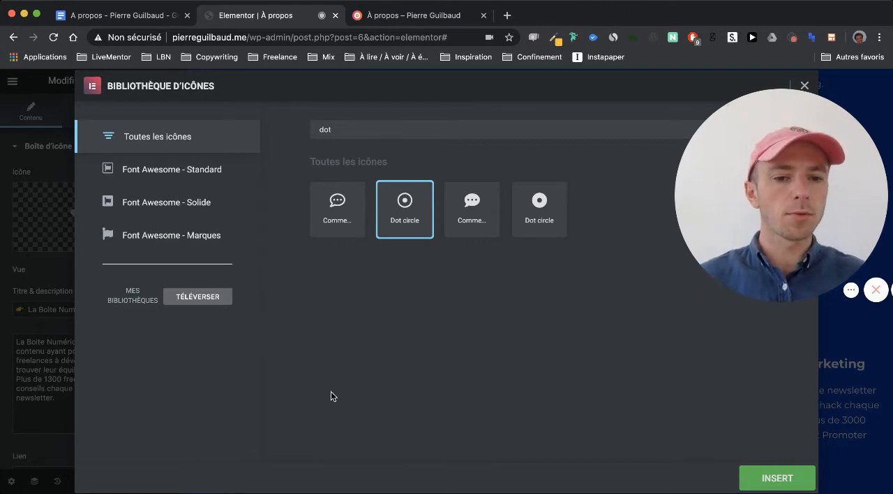
{"action": "left_click", "coordinate": [749, 478]}
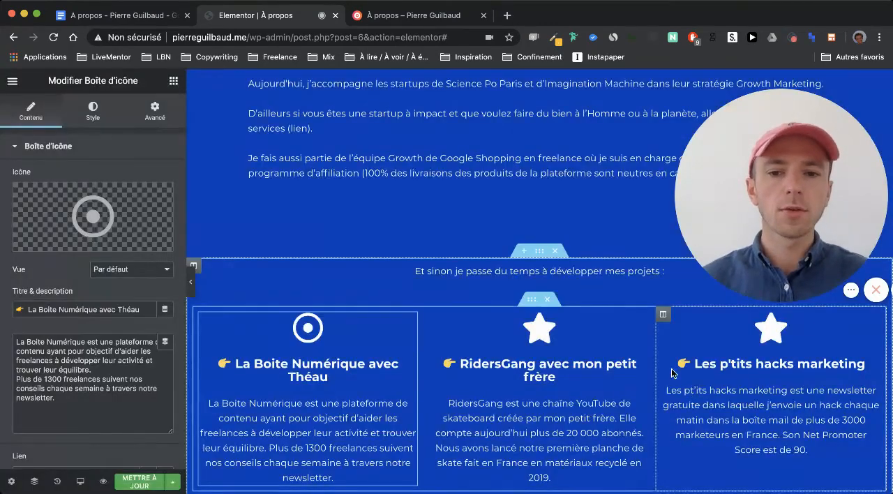
- Search the icon library for "peace" and insert the outlined Hand peace icon in the RidersGang box
{"action": "scroll", "coordinate": [486, 354], "scroll_direction": "down", "scroll_amount": 1}
{"action": "scroll", "coordinate": [486, 354], "scroll_direction": "up", "scroll_amount": 1}
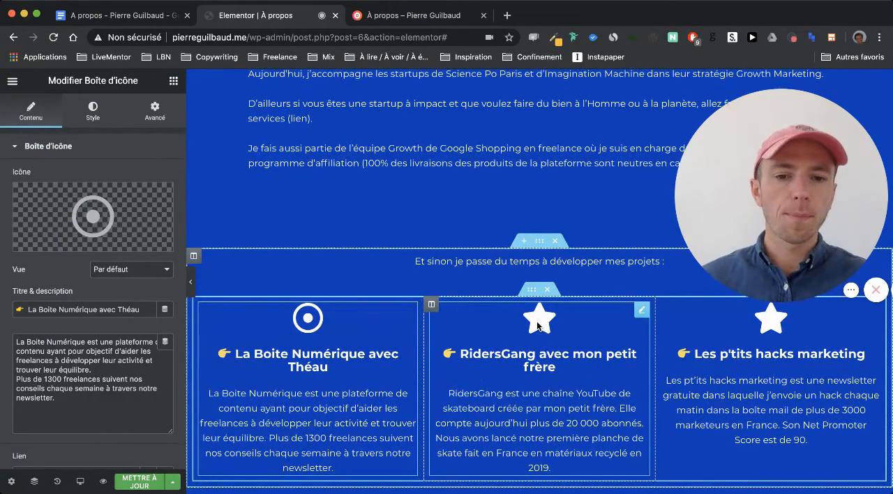
{"action": "left_click", "coordinate": [538, 326]}
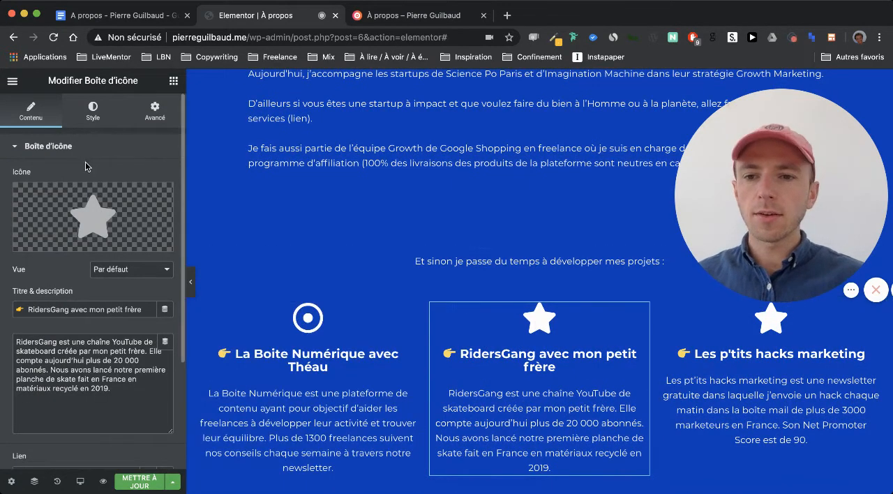
{"action": "left_click", "coordinate": [84, 210]}
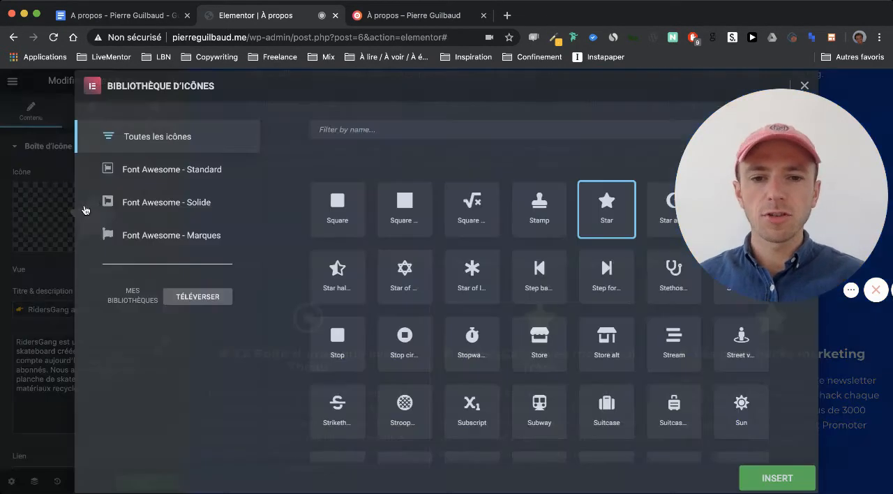
{"action": "left_click", "coordinate": [350, 127]}
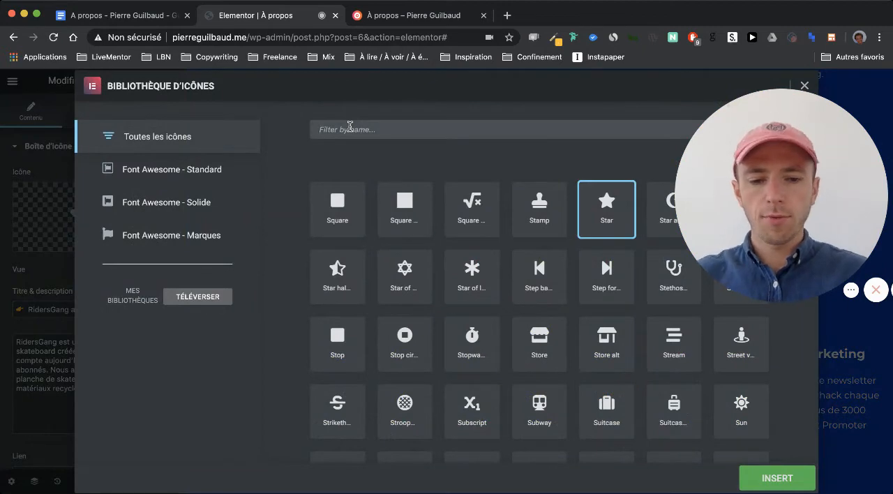
{"action": "type", "text": "cool"}
{"action": "key", "text": "BackSpace"}
{"action": "key", "text": "BackSpace"}
{"action": "key", "text": "BackSpace"}
{"action": "key", "text": "BackSpace"}
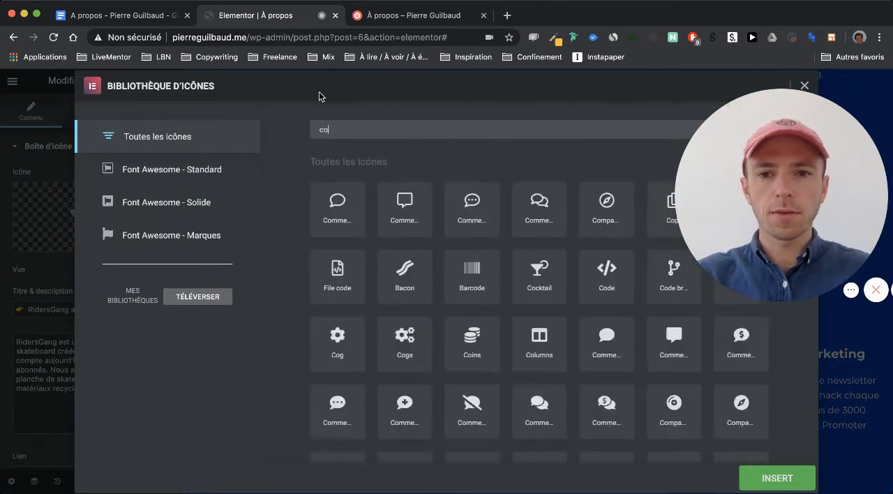
{"action": "type", "text": "peace"}
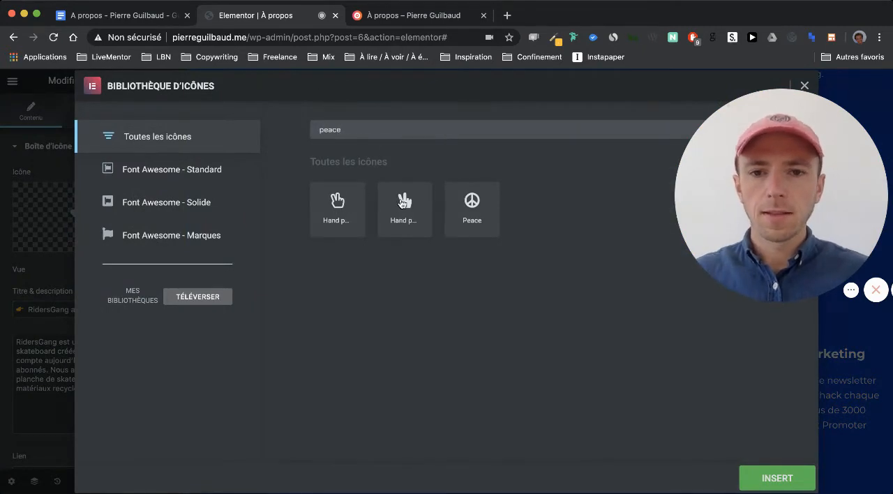
{"action": "left_click", "coordinate": [404, 204]}
{"action": "left_click", "coordinate": [362, 225]}
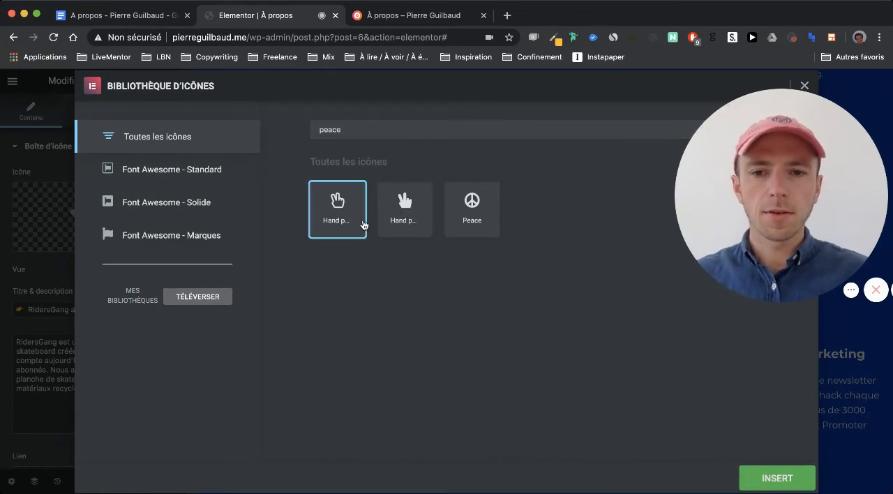
{"action": "left_click", "coordinate": [768, 479]}
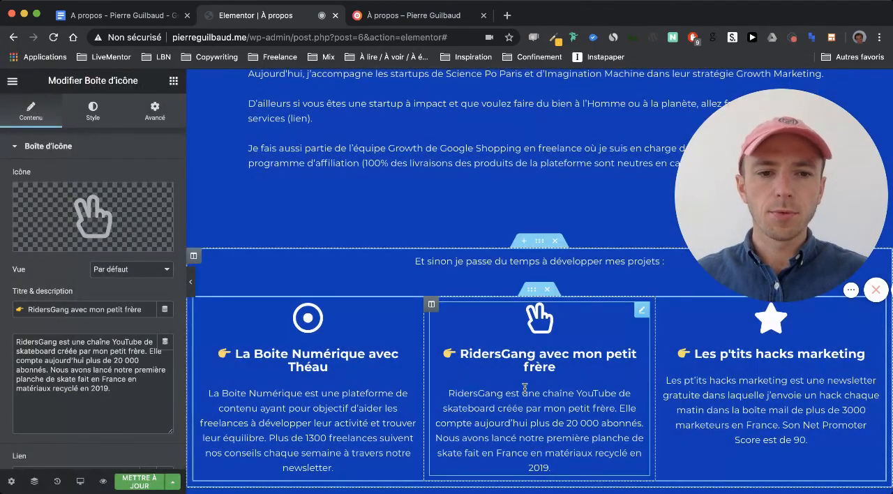
- Insert the "Arrow up" icon, found by searching for "up", in the Les p'tits hacks marketing box and update the page
{"action": "scroll", "coordinate": [524, 388], "scroll_direction": "up", "scroll_amount": 1}
{"action": "left_click", "coordinate": [663, 352]}
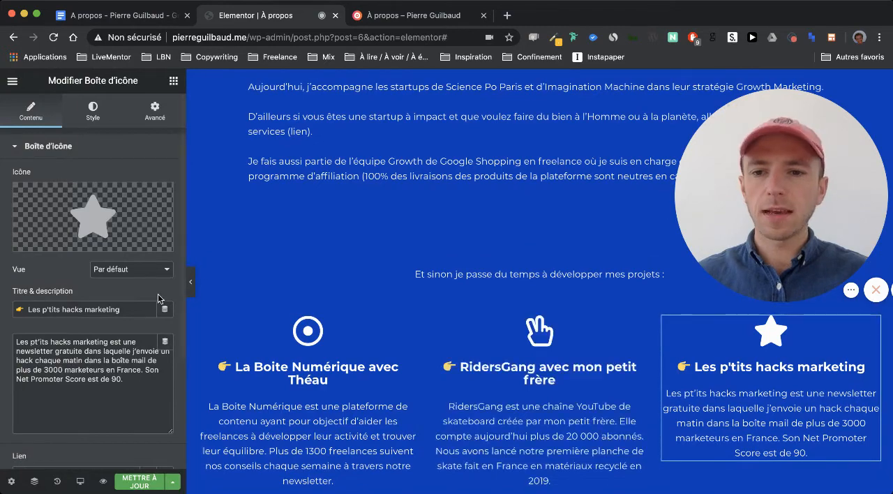
{"action": "left_click", "coordinate": [101, 214]}
{"action": "left_click", "coordinate": [394, 132]}
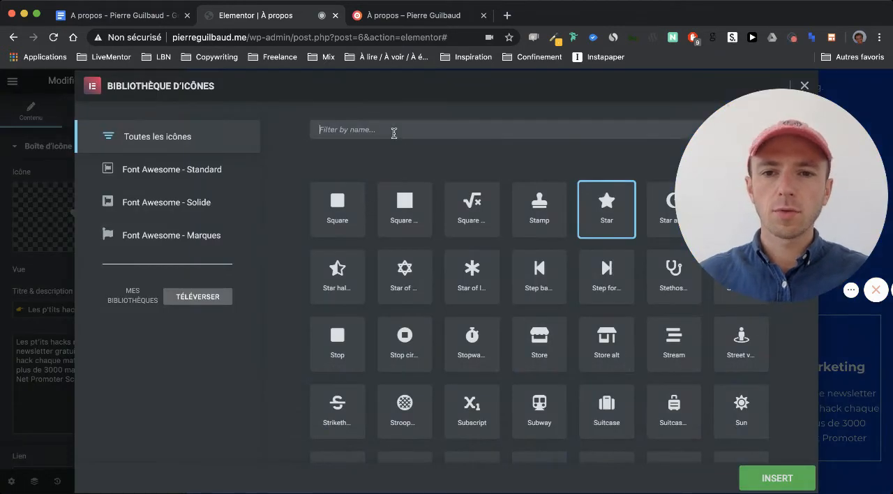
{"action": "type", "text": "up"}
{"action": "scroll", "coordinate": [401, 308], "scroll_direction": "up", "scroll_amount": 3}
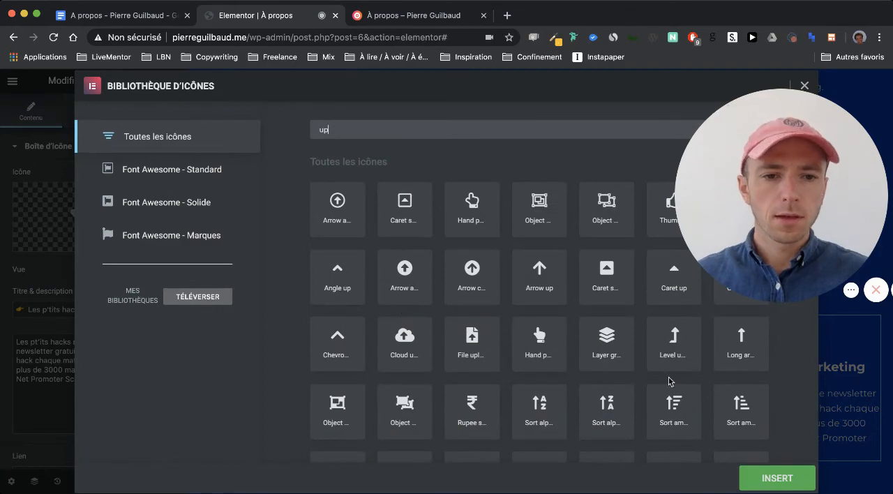
{"action": "left_click", "coordinate": [541, 286]}
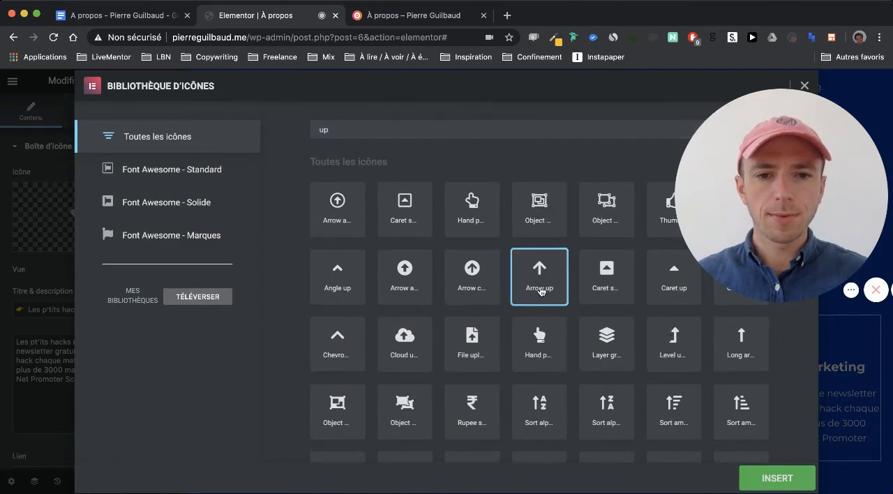
{"action": "left_click", "coordinate": [774, 477]}
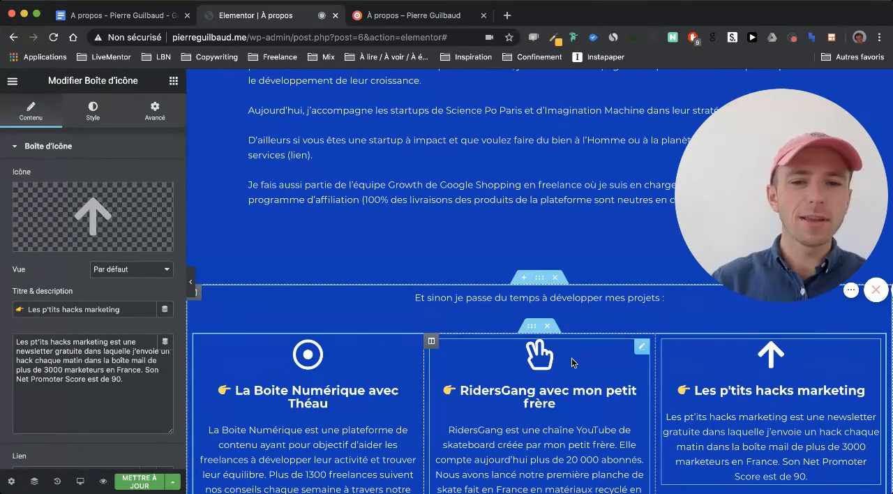
{"action": "scroll", "coordinate": [571, 362], "scroll_direction": "down", "scroll_amount": 1}
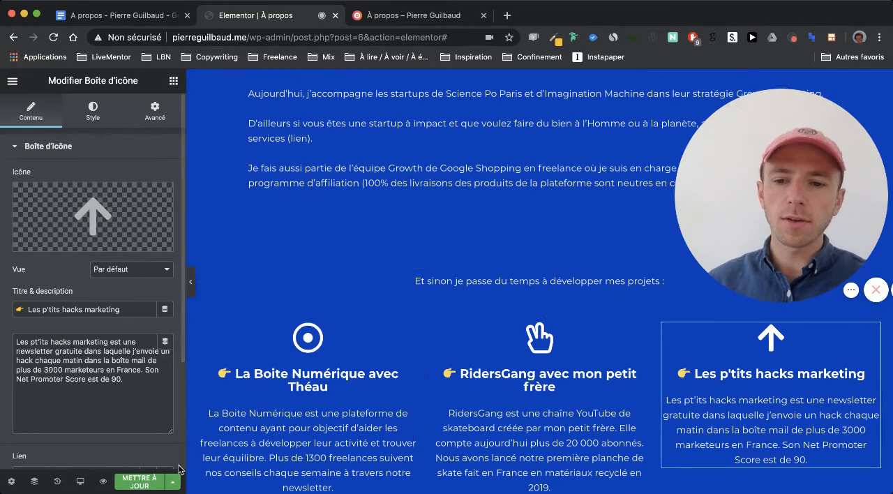
{"action": "left_click", "coordinate": [141, 481]}
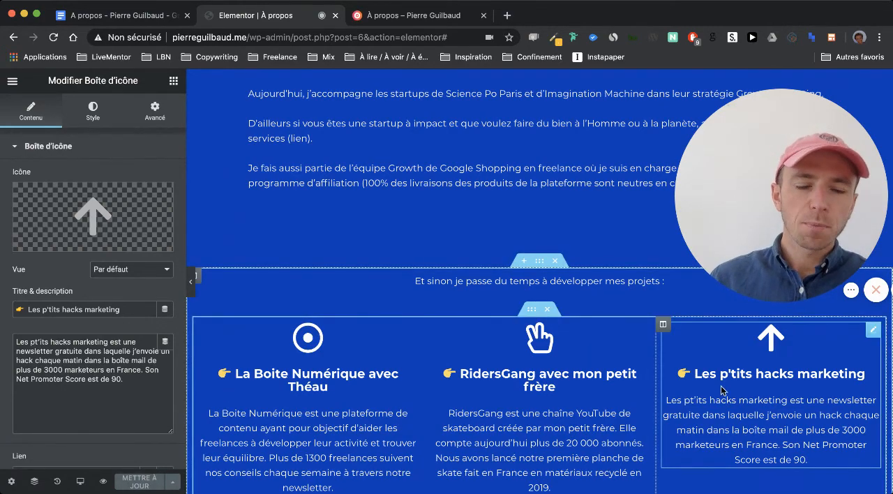
- Look over the À propos page in the editor, from the project boxes to the footer and back up through the photo sections
{"action": "scroll", "coordinate": [726, 383], "scroll_direction": "down", "scroll_amount": 1}
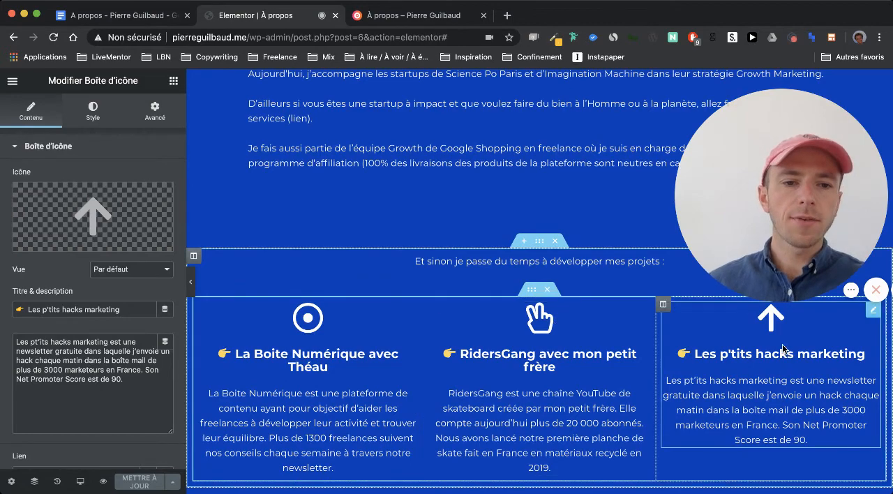
{"action": "scroll", "coordinate": [783, 349], "scroll_direction": "up", "scroll_amount": 1}
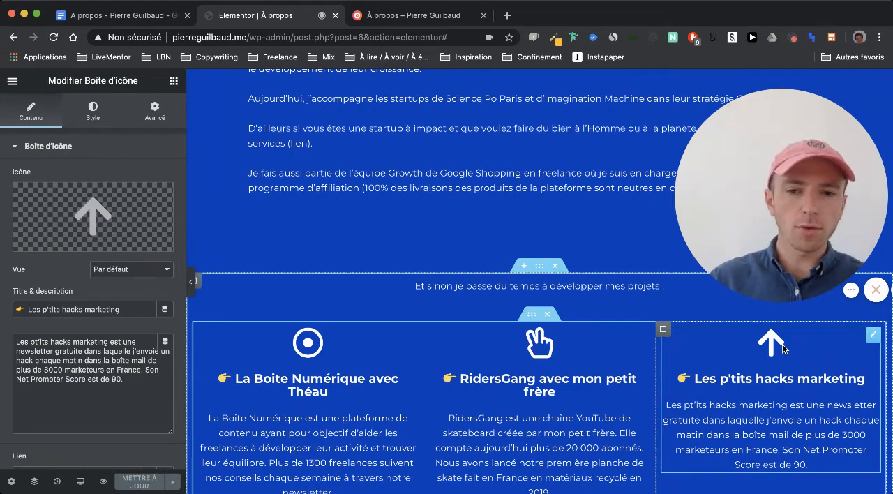
{"action": "scroll", "coordinate": [502, 379], "scroll_direction": "down", "scroll_amount": 2}
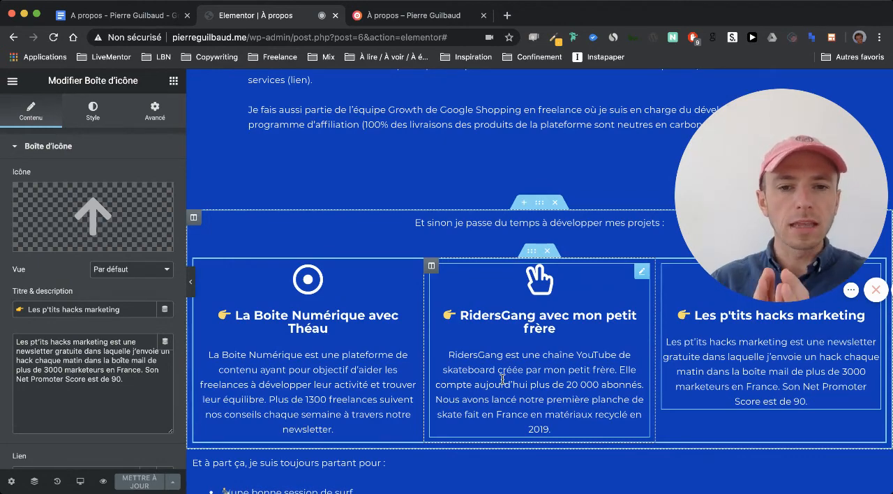
{"action": "scroll", "coordinate": [503, 379], "scroll_direction": "down", "scroll_amount": 5}
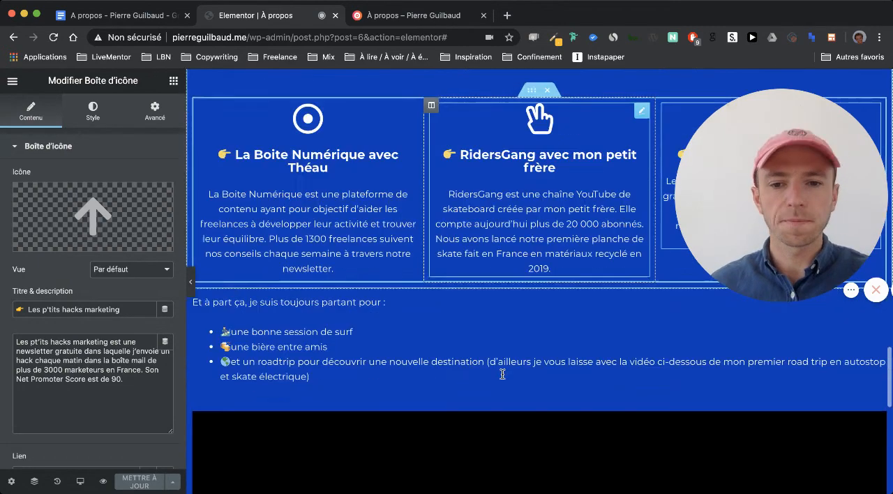
{"action": "scroll", "coordinate": [502, 379], "scroll_direction": "down", "scroll_amount": 10}
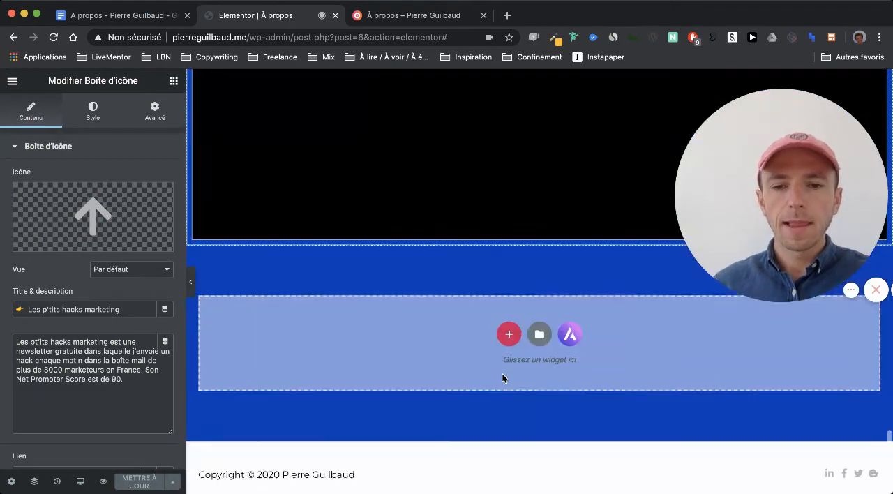
{"action": "scroll", "coordinate": [502, 375], "scroll_direction": "up", "scroll_amount": 6}
{"action": "scroll", "coordinate": [504, 378], "scroll_direction": "up", "scroll_amount": 15}
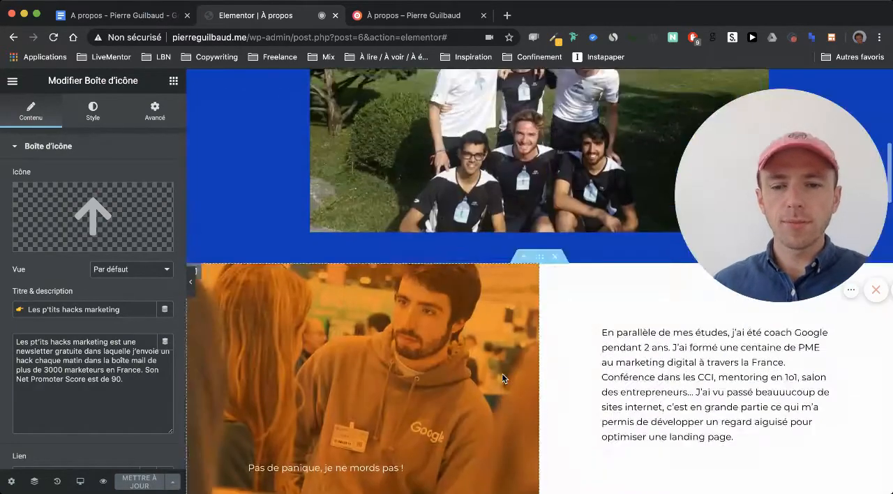
- Reload the À propos preview page, review its title, intro text and photo sections, and return to the Elementor editor
{"action": "left_click", "coordinate": [382, 16]}
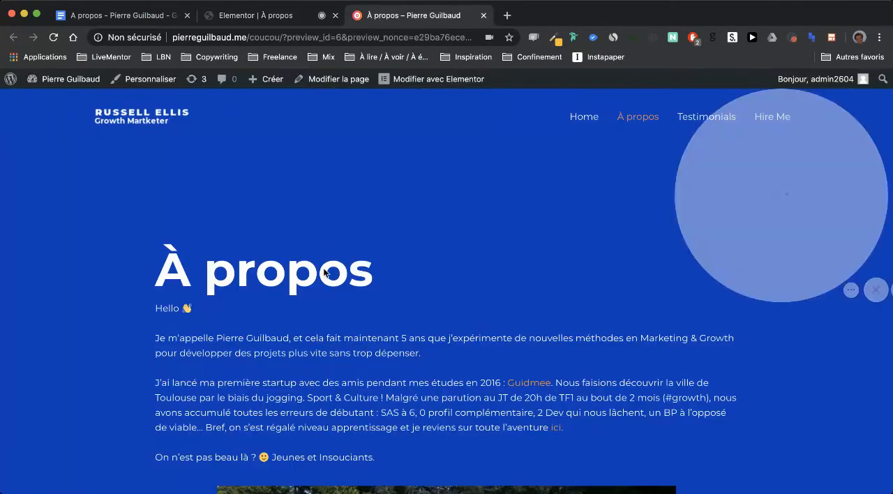
{"action": "key", "text": "super+r"}
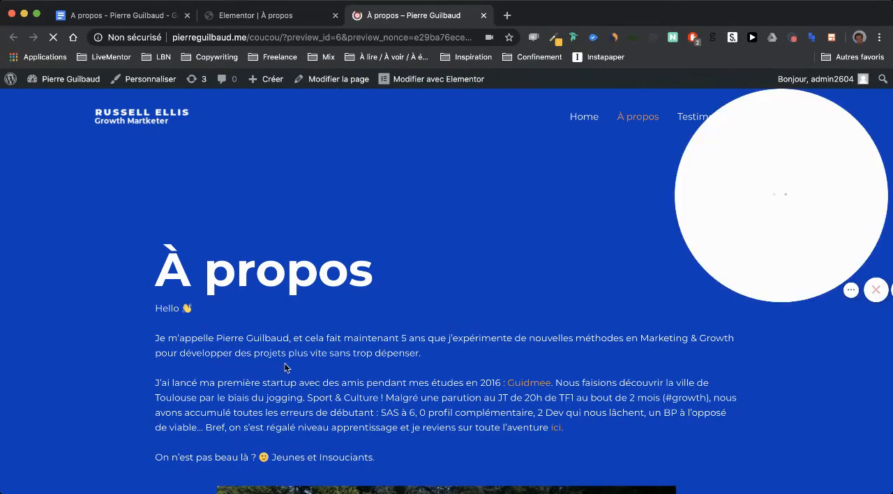
{"action": "scroll", "coordinate": [285, 367], "scroll_direction": "down", "scroll_amount": 1}
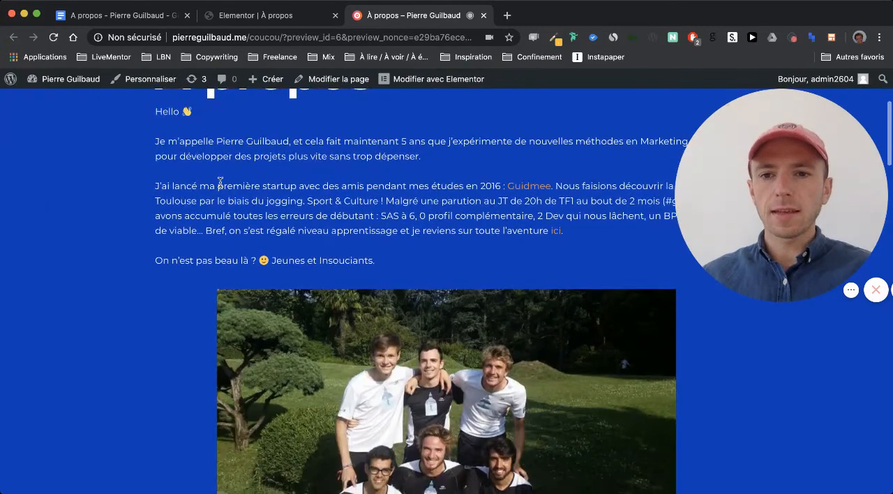
{"action": "scroll", "coordinate": [221, 182], "scroll_direction": "up", "scroll_amount": 2}
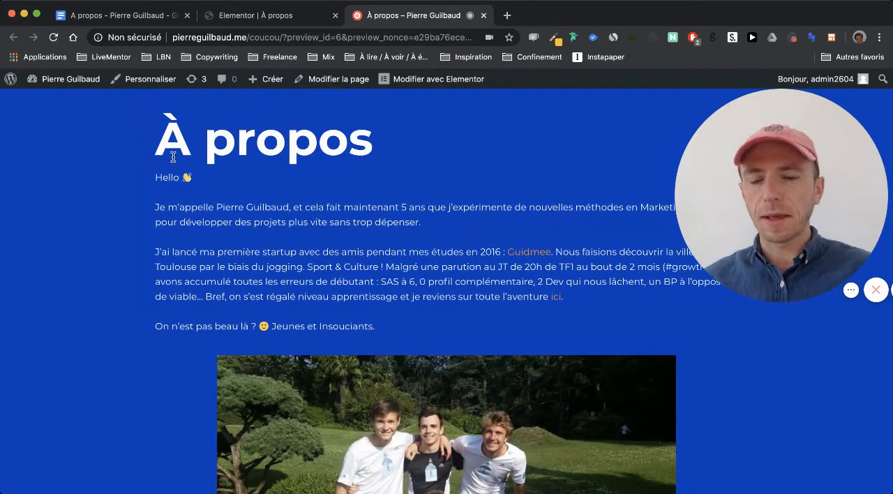
{"action": "scroll", "coordinate": [192, 240], "scroll_direction": "down", "scroll_amount": 10}
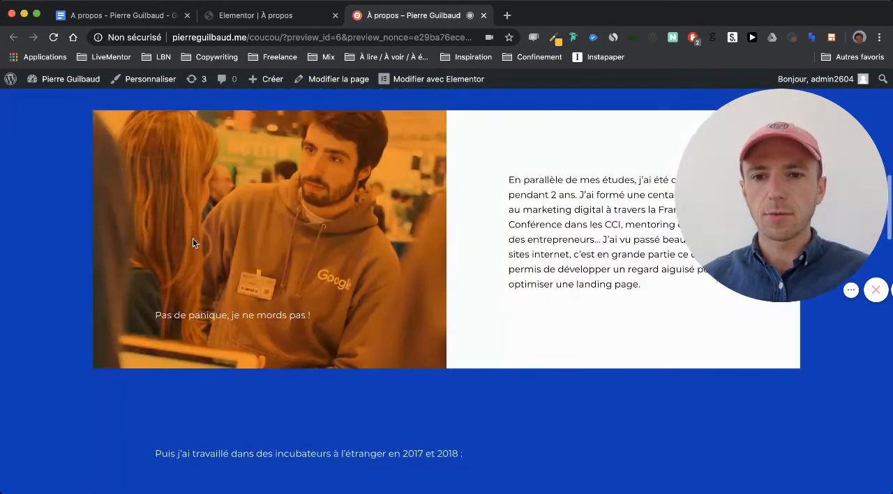
{"action": "scroll", "coordinate": [194, 237], "scroll_direction": "up", "scroll_amount": 10}
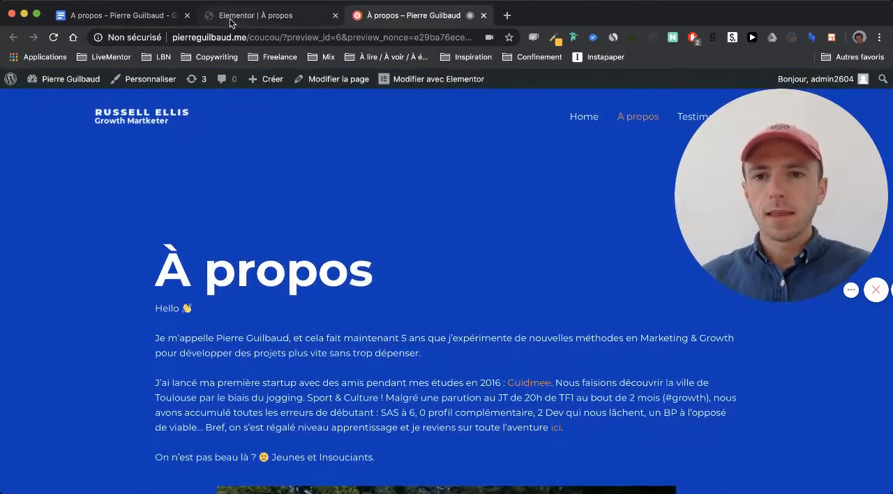
{"action": "left_click", "coordinate": [231, 21]}
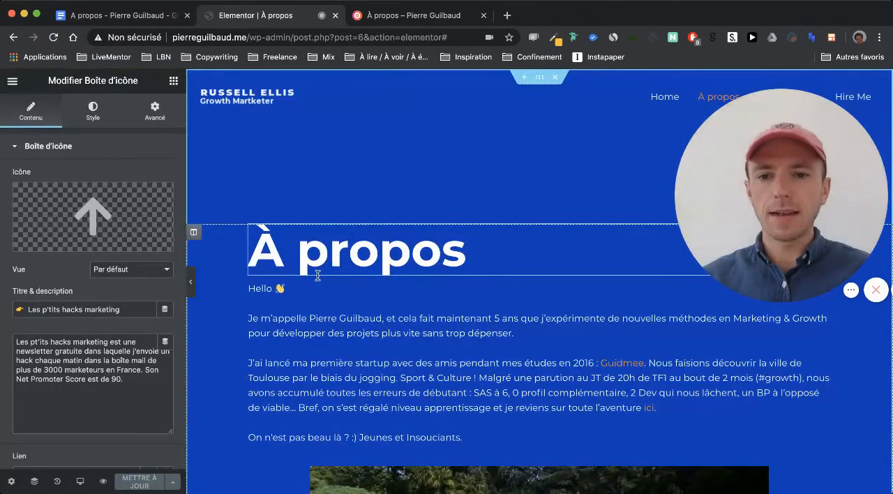
{"action": "left_click", "coordinate": [420, 306]}
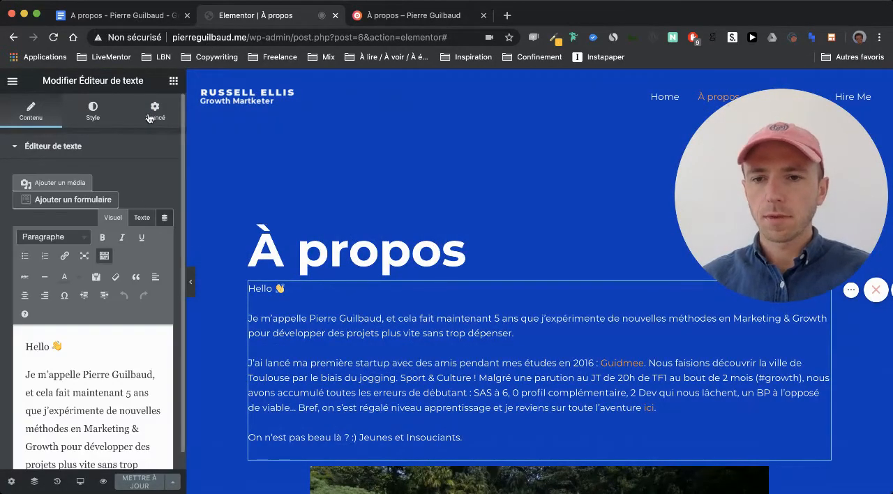
{"action": "left_click", "coordinate": [174, 81]}
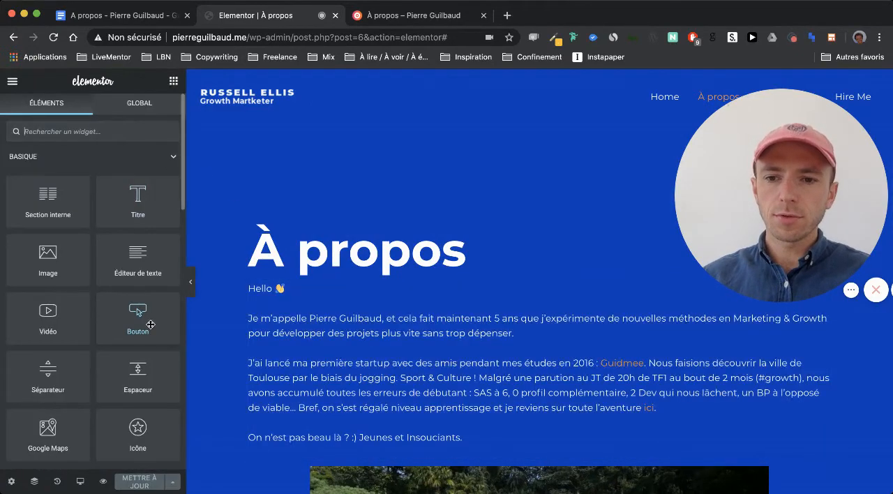
{"action": "mouse_move", "coordinate": [134, 377]}
{"action": "left_mouse_down"}
{"action": "mouse_move", "coordinate": [303, 274]}
{"action": "mouse_move", "coordinate": [138, 375]}
{"action": "left_mouse_up"}
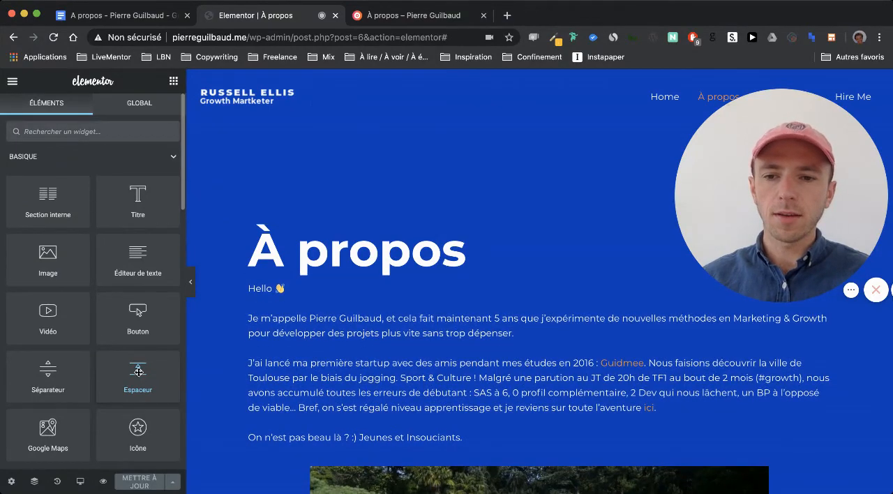
- Unlink the margin and padding sides of the intro text under the À propos title and set its top margin to 25 px
{"action": "left_click", "coordinate": [321, 315]}
{"action": "left_click", "coordinate": [155, 112]}
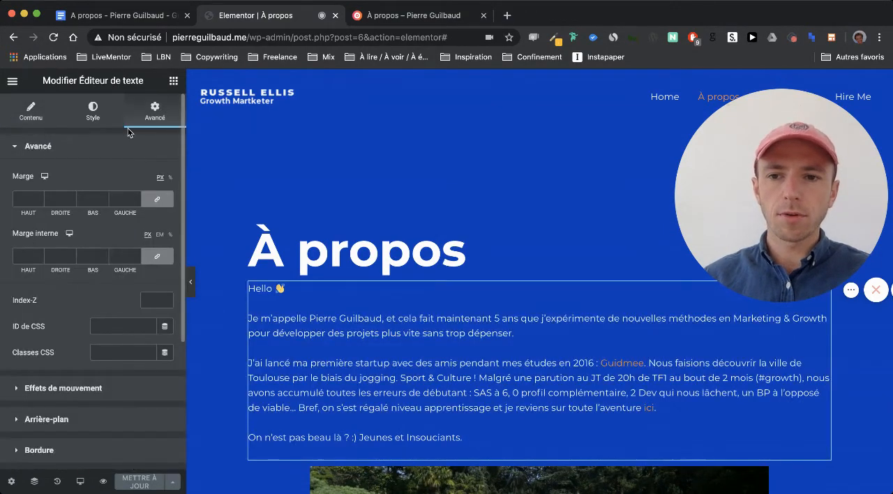
{"action": "left_click", "coordinate": [159, 256]}
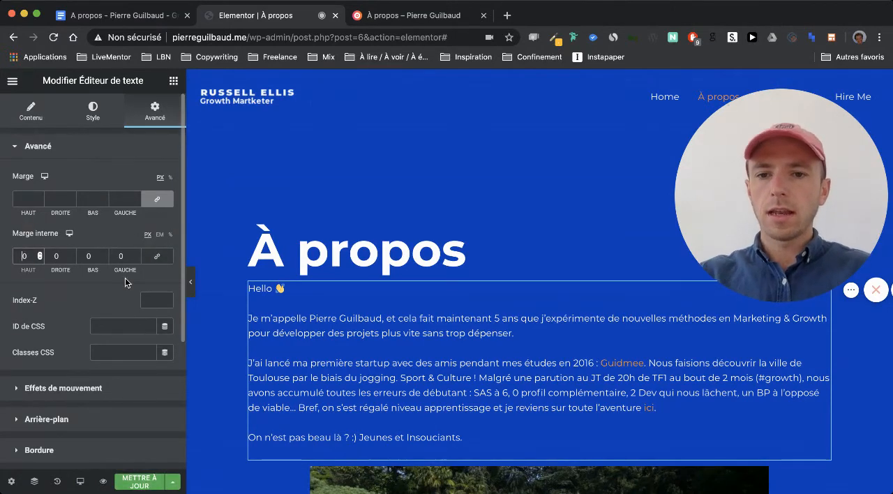
{"action": "left_click", "coordinate": [158, 200]}
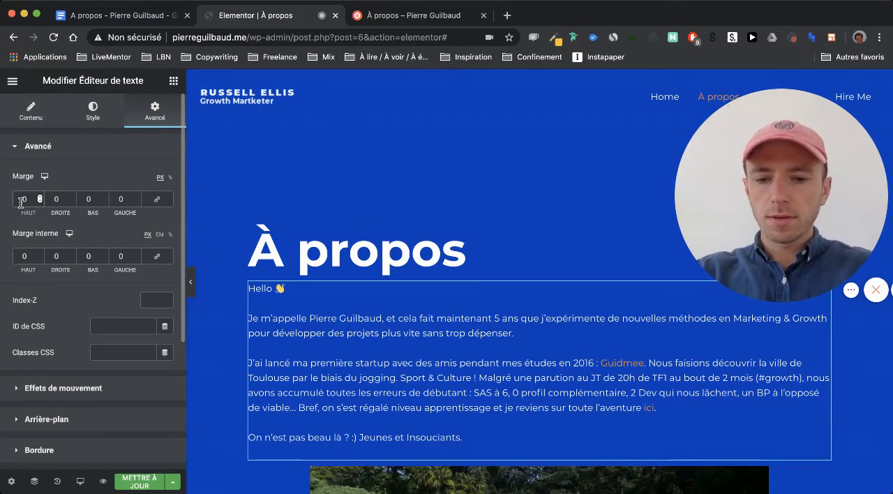
{"action": "type", "text": "2"}
{"action": "key", "text": "Right"}
{"action": "key", "text": "BackSpace"}
{"action": "type", "text": "5"}
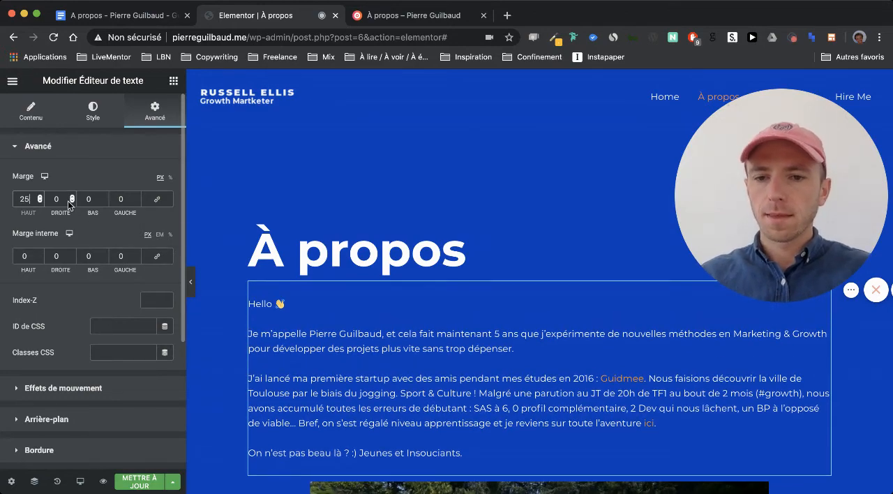
- Set the top margin of the intro text under the À propos title to 50 px
{"action": "key", "text": "BackSpace"}
{"action": "key", "text": "BackSpace"}
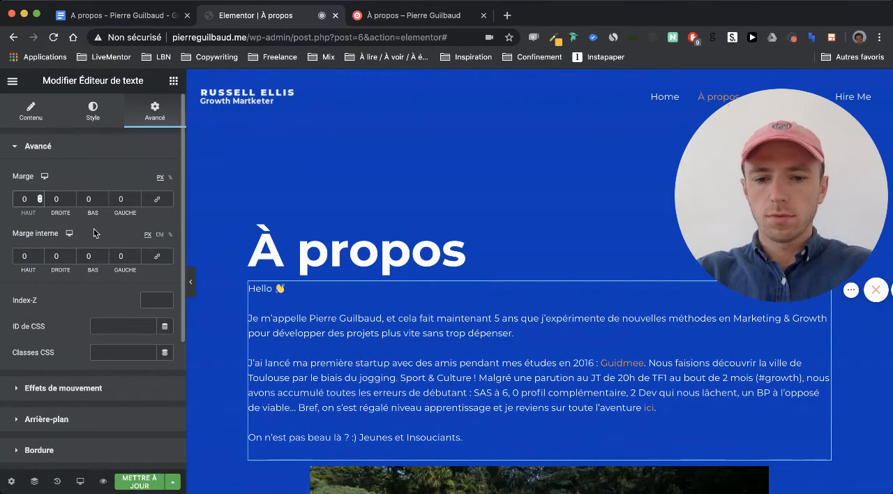
{"action": "type", "text": "050"}
- Set the bottom inner padding of the section with the orange Google photo and coaching text to 25 px
{"action": "scroll", "coordinate": [273, 299], "scroll_direction": "down", "scroll_amount": 3}
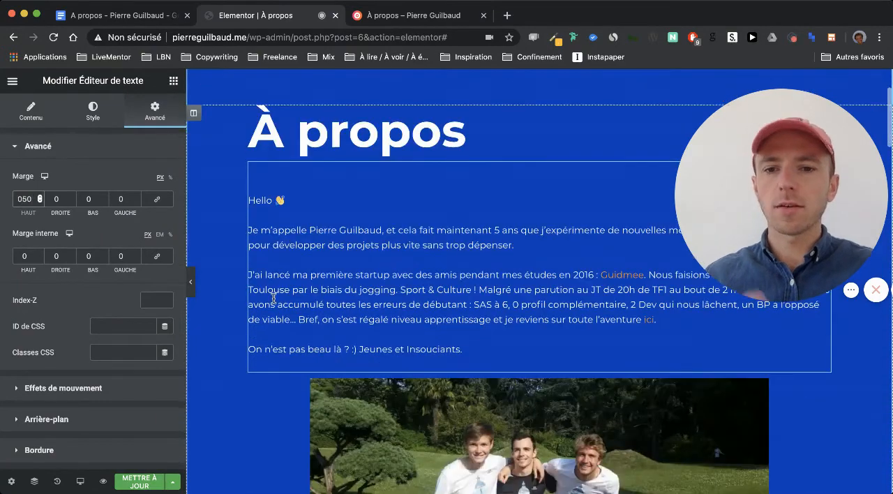
{"action": "scroll", "coordinate": [352, 277], "scroll_direction": "down", "scroll_amount": 1}
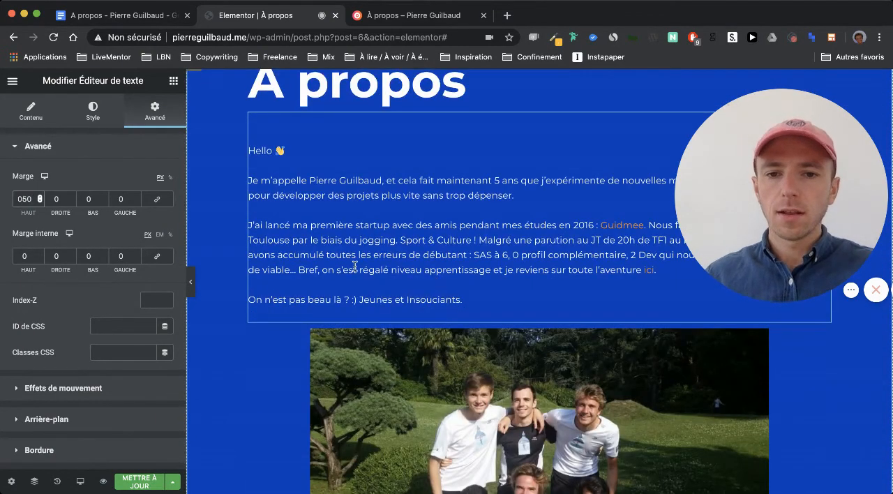
{"action": "scroll", "coordinate": [246, 333], "scroll_direction": "down", "scroll_amount": 7}
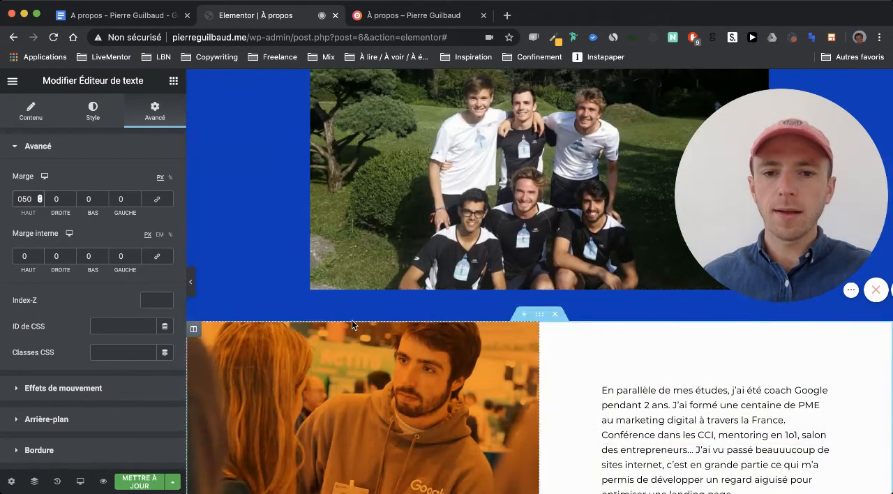
{"action": "scroll", "coordinate": [352, 320], "scroll_direction": "down", "scroll_amount": 3}
{"action": "scroll", "coordinate": [627, 352], "scroll_direction": "down", "scroll_amount": 6}
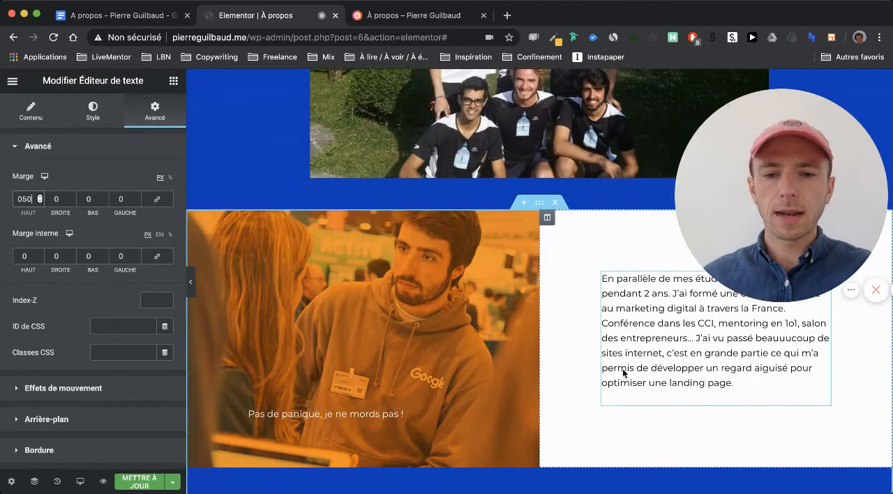
{"action": "mouse_move", "coordinate": [540, 255]}
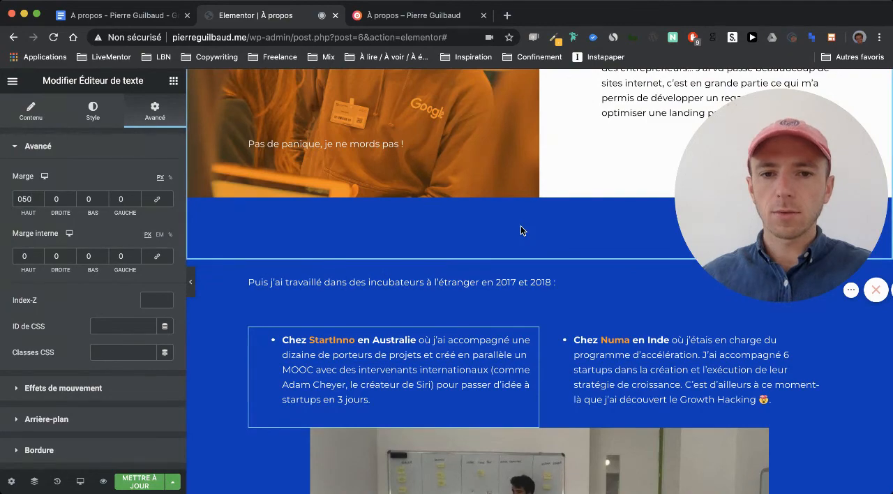
{"action": "scroll", "coordinate": [520, 226], "scroll_direction": "up", "scroll_amount": 7}
{"action": "scroll", "coordinate": [520, 225], "scroll_direction": "down", "scroll_amount": 4}
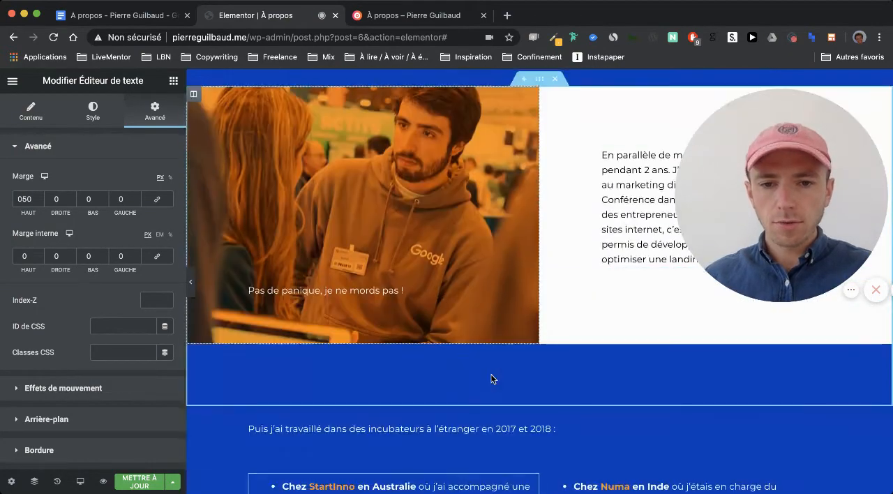
{"action": "scroll", "coordinate": [479, 394], "scroll_direction": "up", "scroll_amount": 1}
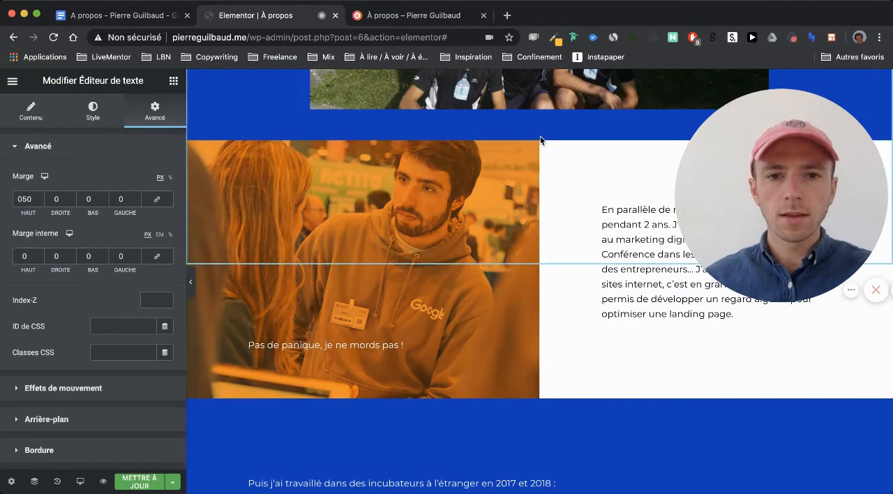
{"action": "left_click", "coordinate": [543, 140]}
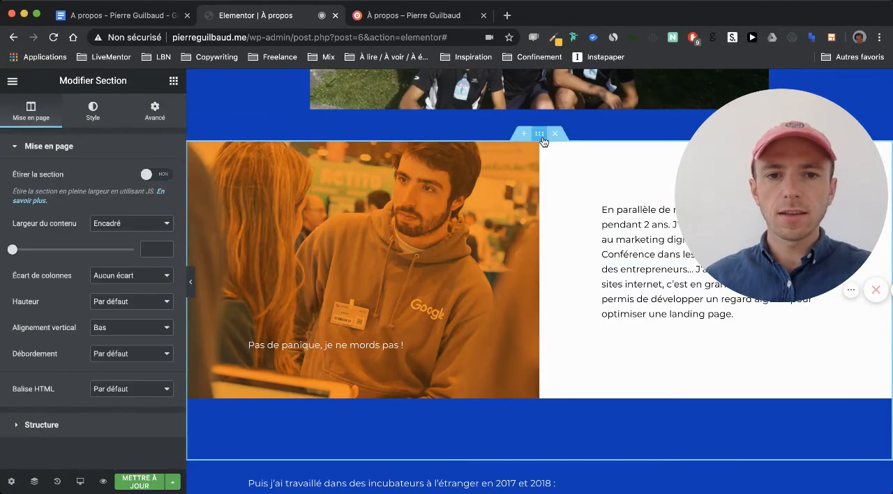
{"action": "left_click", "coordinate": [151, 114]}
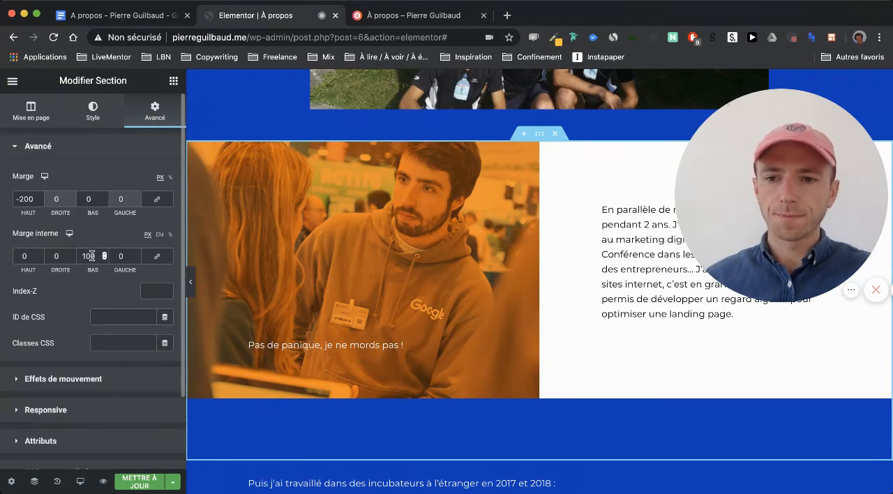
{"action": "type", "text": "50"}
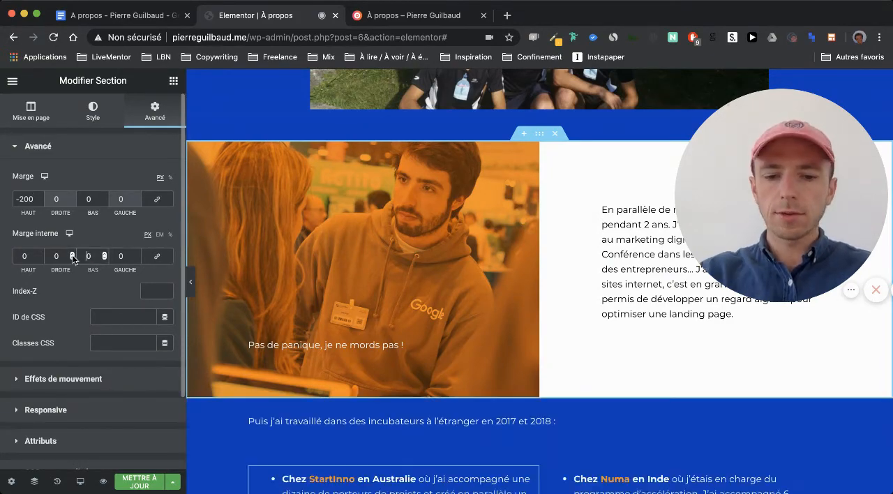
{"action": "key", "text": "BackSpace"}
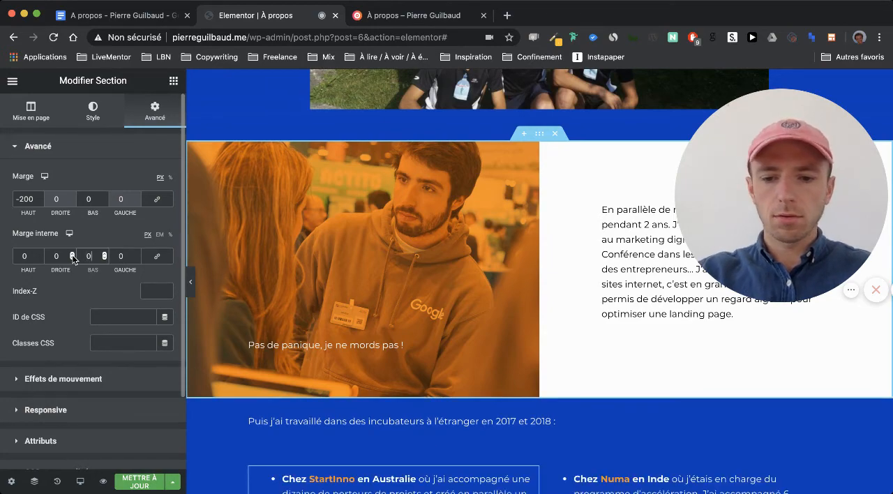
{"action": "type", "text": "25"}
{"action": "scroll", "coordinate": [257, 342], "scroll_direction": "down", "scroll_amount": 1}
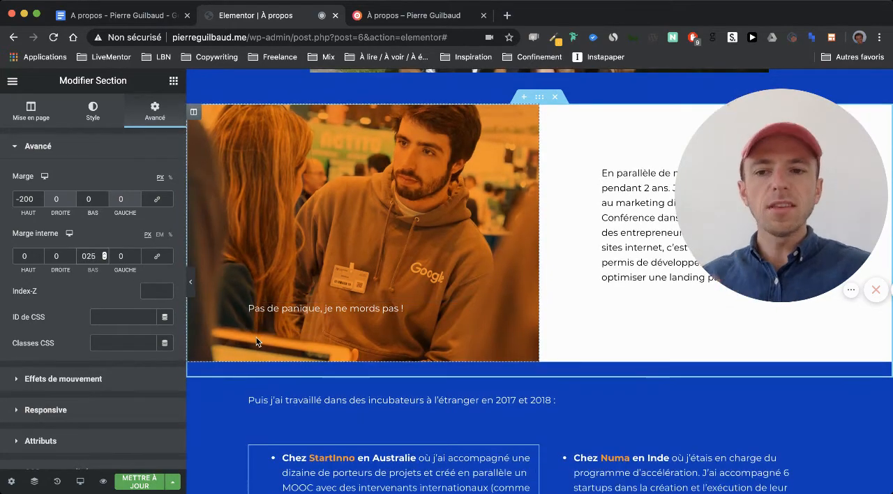
{"action": "key", "text": "BackSpace"}
{"action": "key", "text": "BackSpace"}
{"action": "type", "text": "25"}
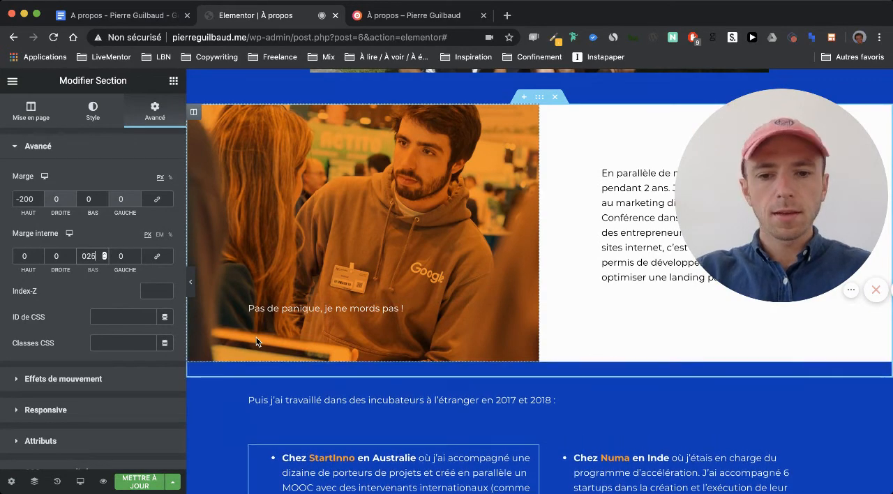
- Set the bottom inner padding of the "Puis j'ai travaillé dans des incubateurs" text to 0
{"action": "scroll", "coordinate": [458, 280], "scroll_direction": "down", "scroll_amount": 4}
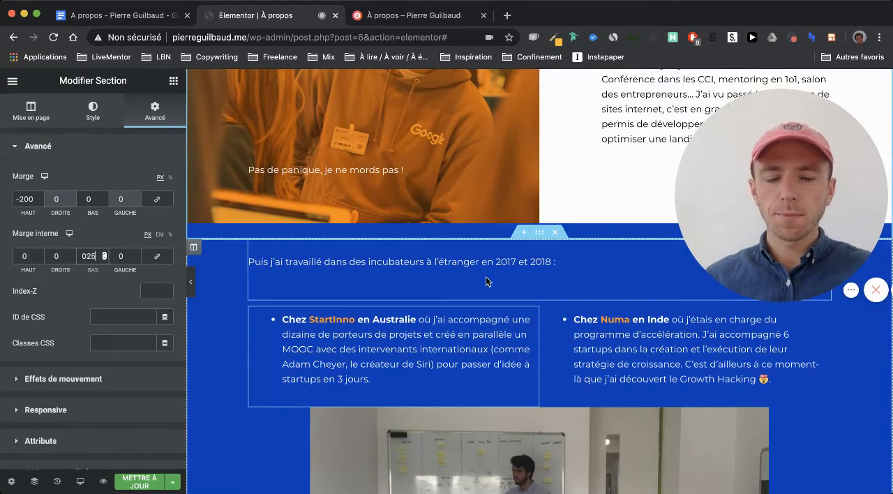
{"action": "left_click", "coordinate": [483, 289]}
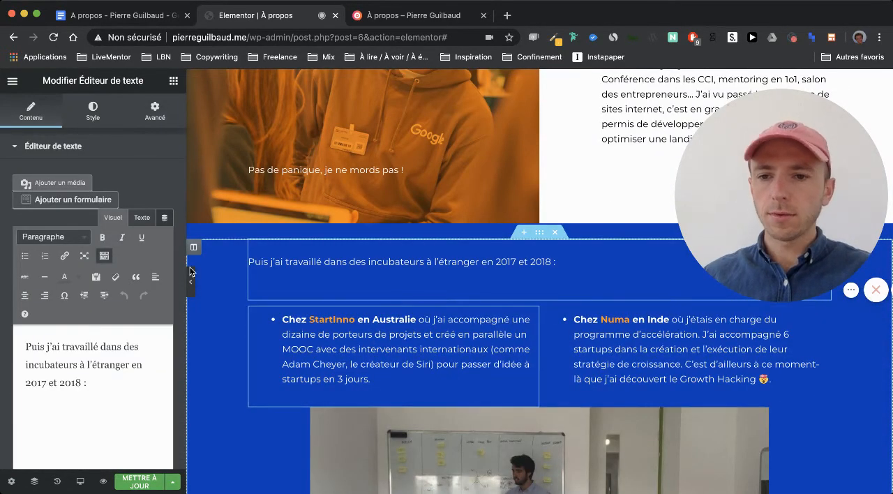
{"action": "left_click", "coordinate": [155, 110]}
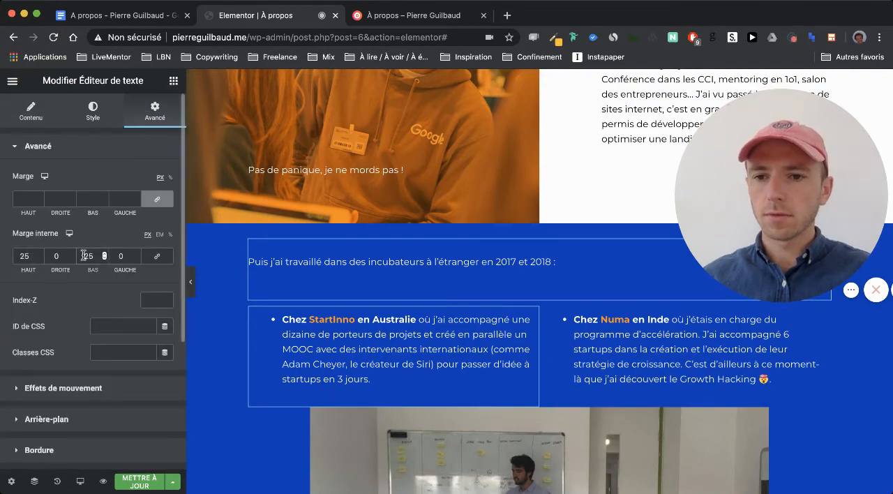
{"action": "type", "text": "0"}
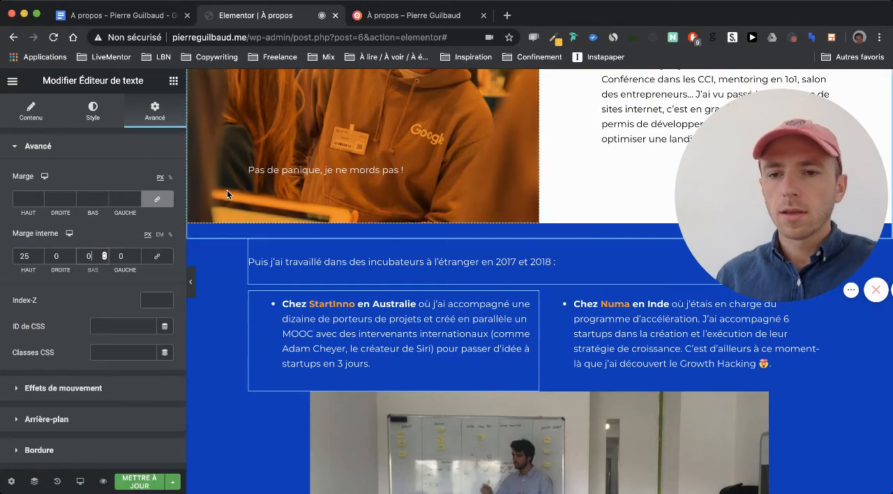
- Unlink the margin sides of the "À la suite de ces expériences" text below the whiteboard photo and set its top margin to 25 px
{"action": "scroll", "coordinate": [304, 252], "scroll_direction": "down", "scroll_amount": 5}
{"action": "scroll", "coordinate": [304, 248], "scroll_direction": "down", "scroll_amount": 3}
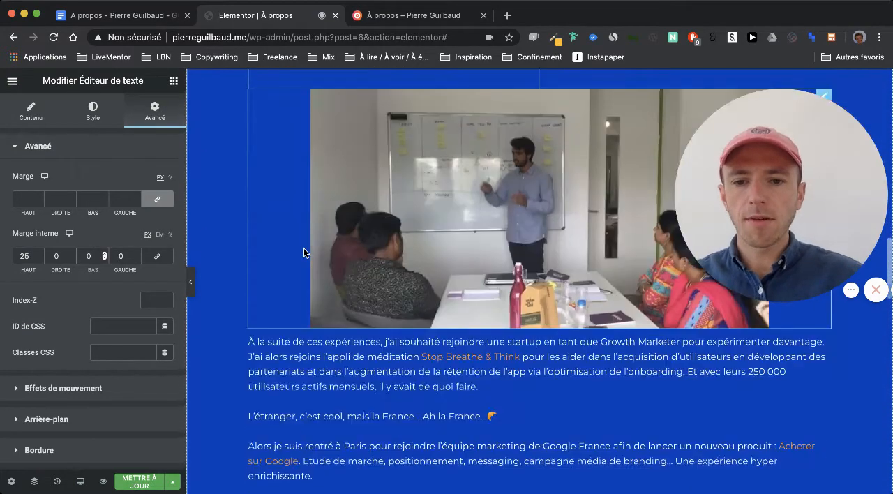
{"action": "scroll", "coordinate": [347, 377], "scroll_direction": "up", "scroll_amount": 2}
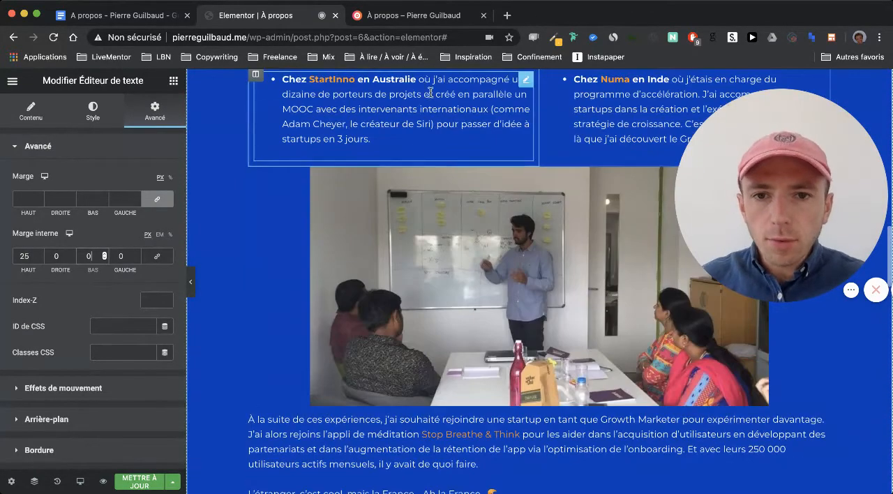
{"action": "left_click", "coordinate": [378, 438]}
{"action": "left_click", "coordinate": [154, 114]}
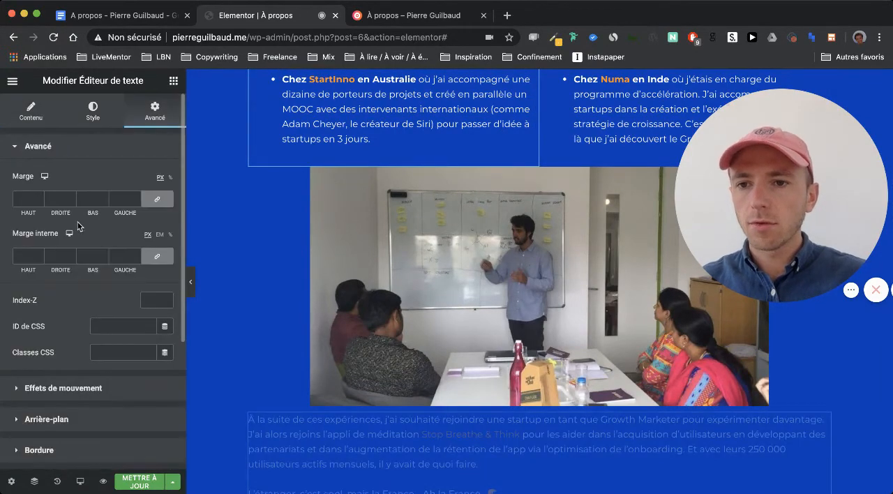
{"action": "left_click", "coordinate": [157, 199]}
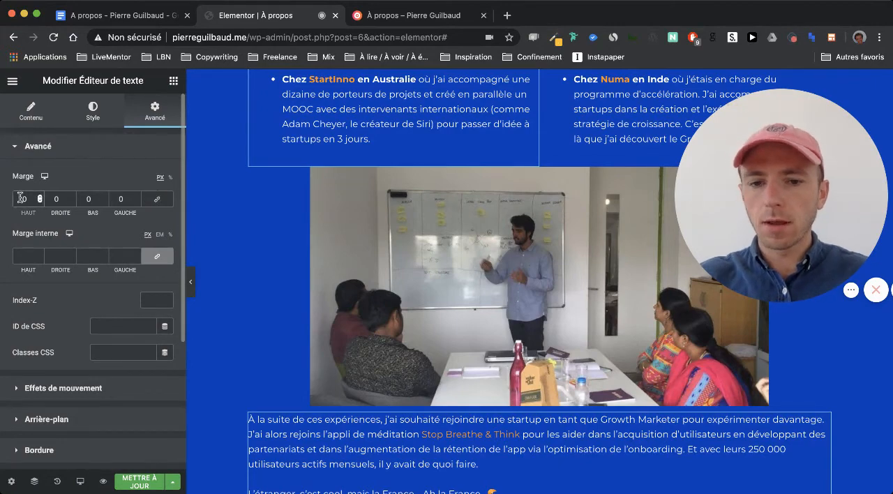
{"action": "type", "text": "25"}
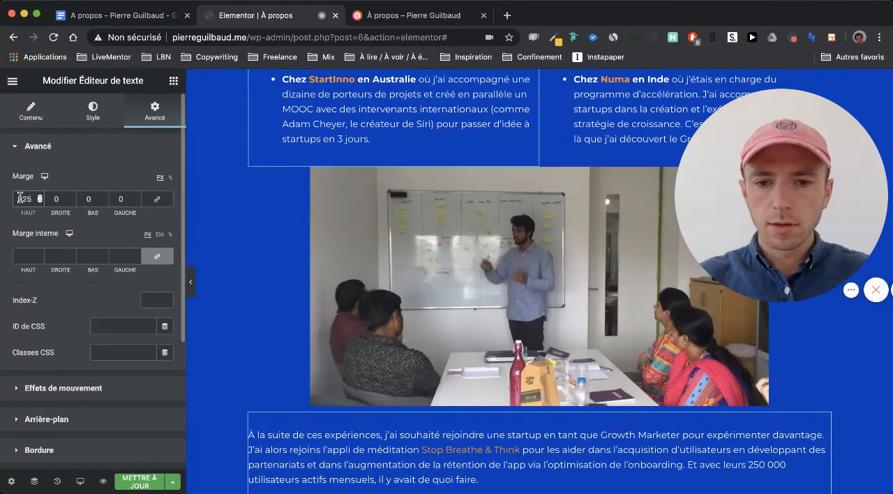
- Review the text down to the project boxes, and open the margin and padding settings of the incubators section
{"action": "scroll", "coordinate": [247, 341], "scroll_direction": "down", "scroll_amount": 5}
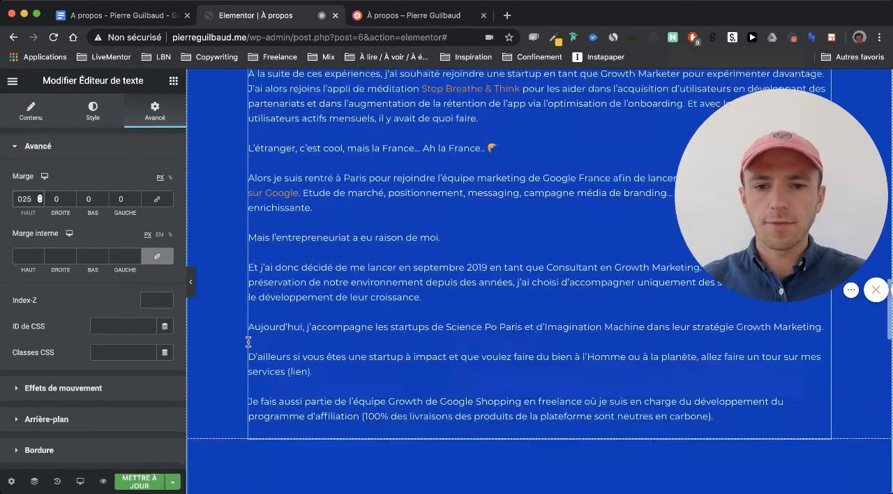
{"action": "scroll", "coordinate": [248, 341], "scroll_direction": "down", "scroll_amount": 2}
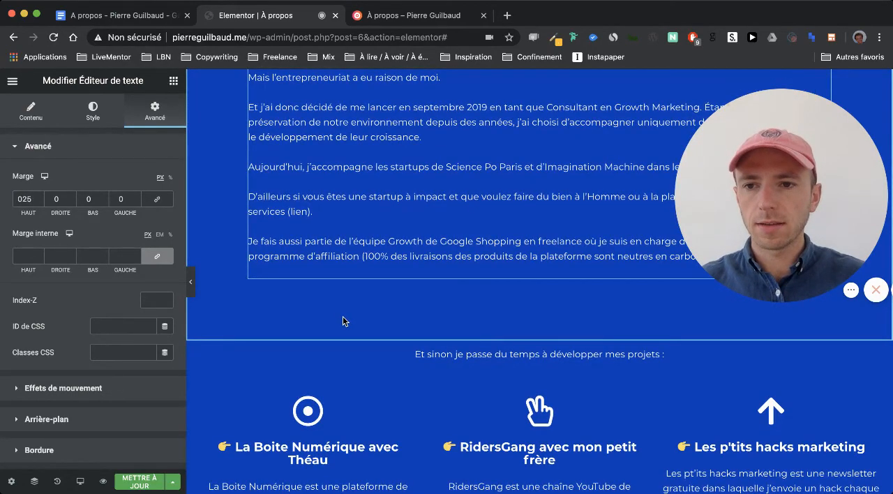
{"action": "scroll", "coordinate": [343, 321], "scroll_direction": "up", "scroll_amount": 8}
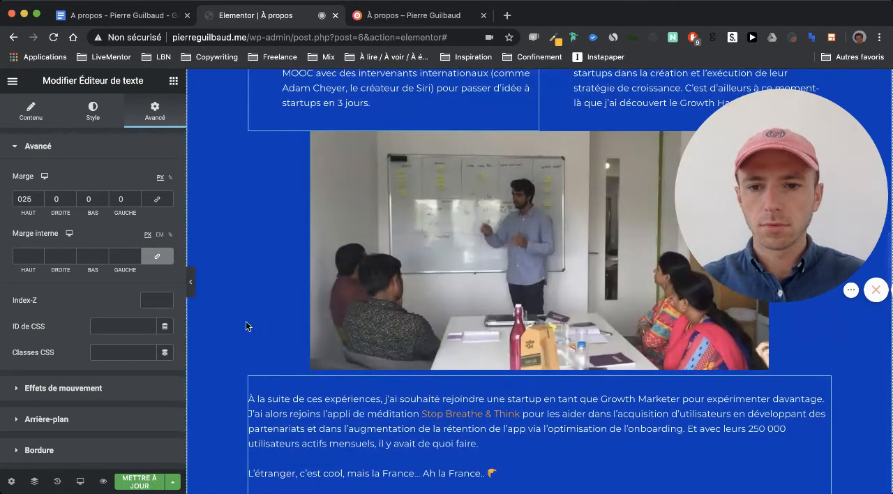
{"action": "scroll", "coordinate": [246, 321], "scroll_direction": "up", "scroll_amount": 3}
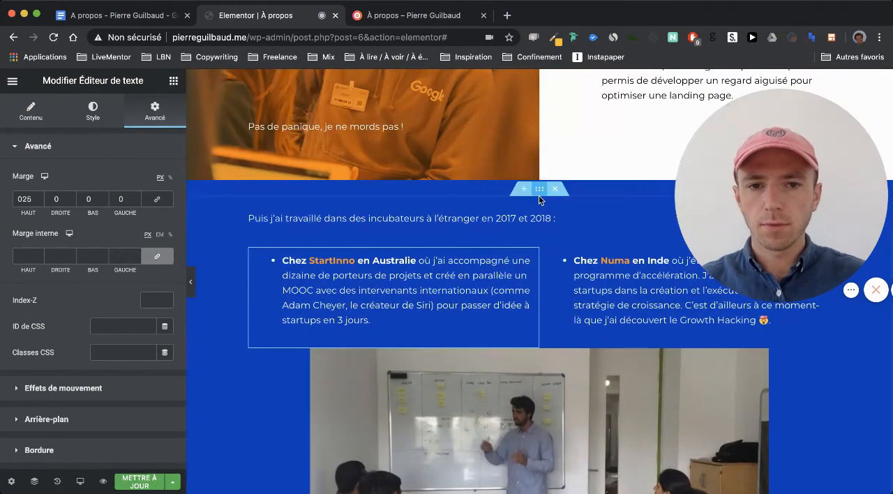
{"action": "left_click", "coordinate": [539, 189]}
{"action": "left_click", "coordinate": [156, 109]}
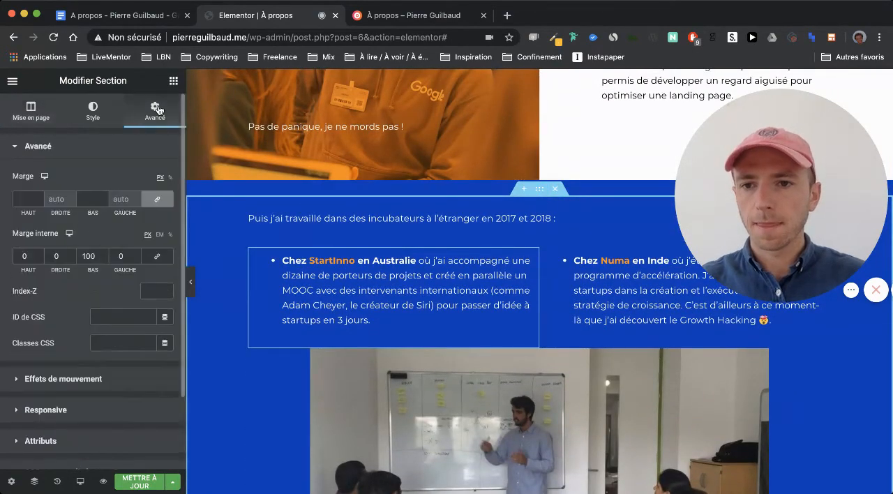
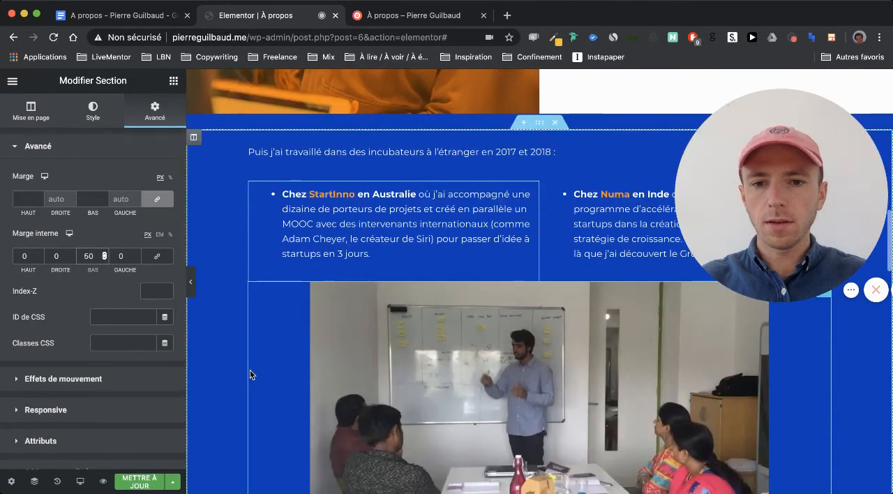
- Examine the spacing between the Google Shopping text, the three project boxes and the "Et à part ça" section
{"action": "scroll", "coordinate": [250, 370], "scroll_direction": "down", "scroll_amount": 10}
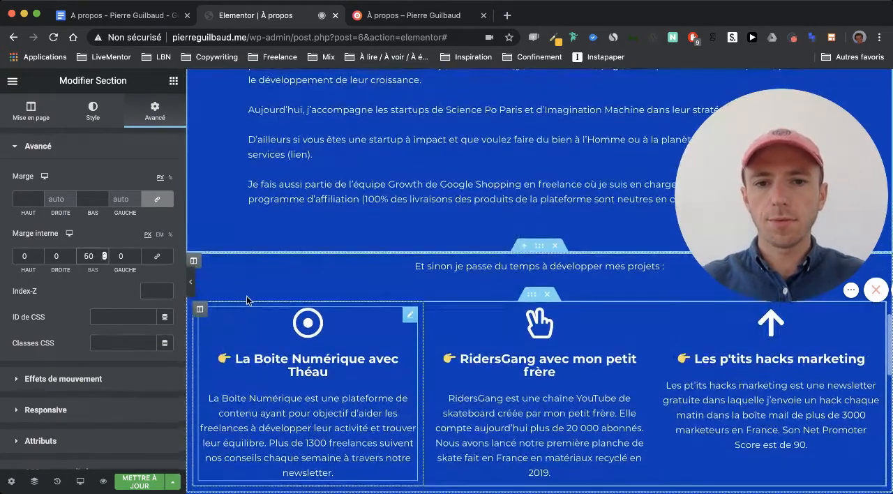
{"action": "scroll", "coordinate": [261, 254], "scroll_direction": "up", "scroll_amount": 1}
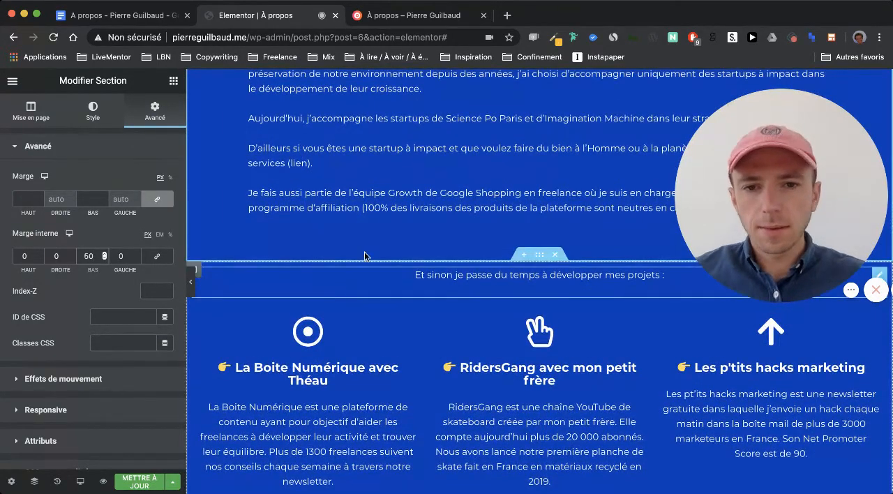
{"action": "scroll", "coordinate": [402, 197], "scroll_direction": "down", "scroll_amount": 4}
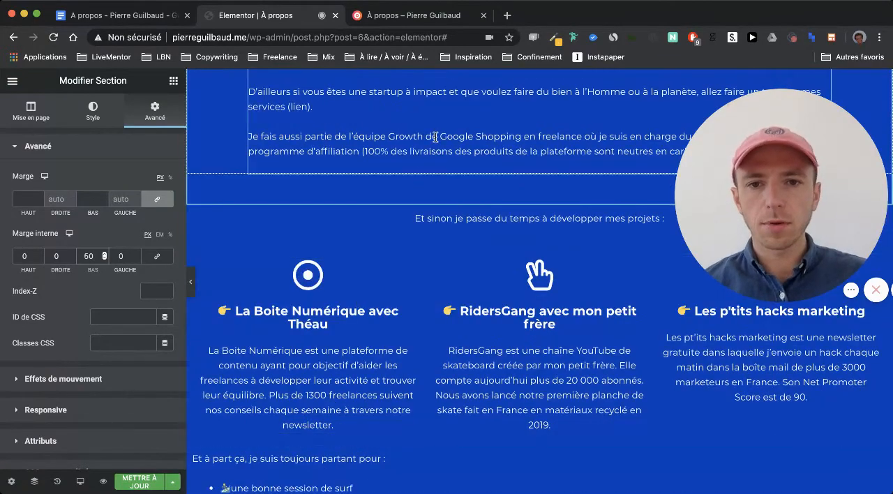
{"action": "scroll", "coordinate": [420, 347], "scroll_direction": "down", "scroll_amount": 3}
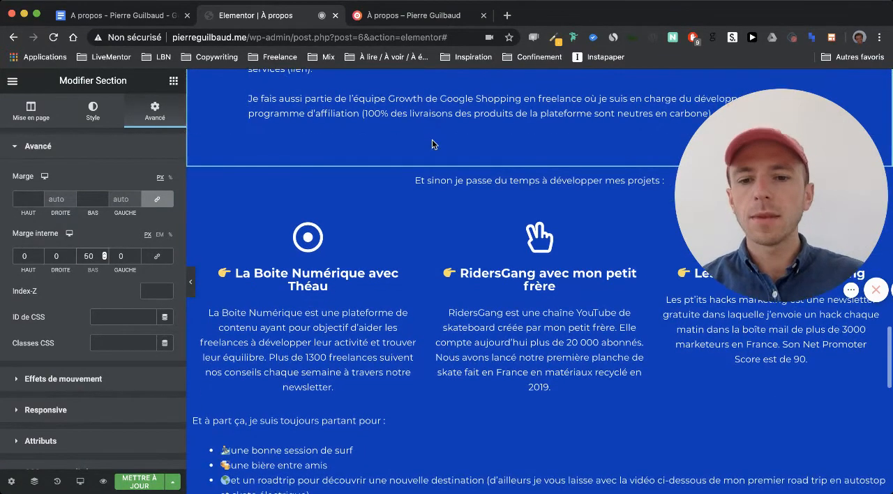
{"action": "scroll", "coordinate": [421, 346], "scroll_direction": "down", "scroll_amount": 8}
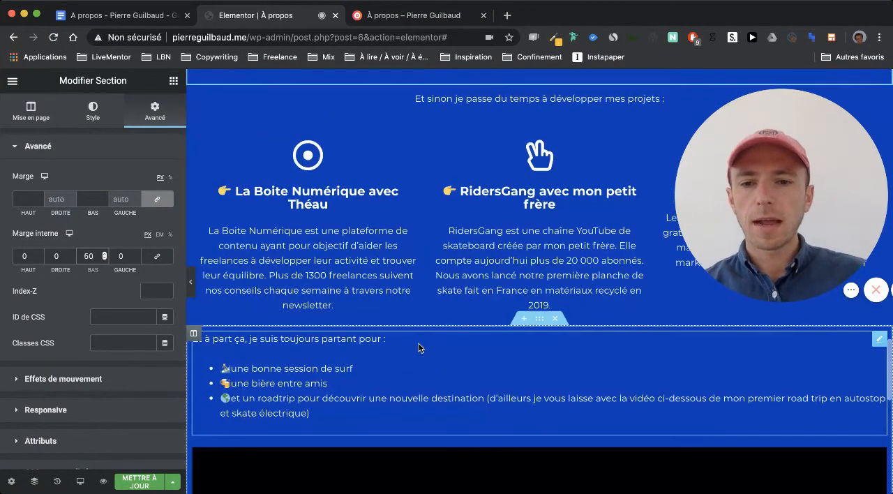
{"action": "scroll", "coordinate": [498, 199], "scroll_direction": "up", "scroll_amount": 10}
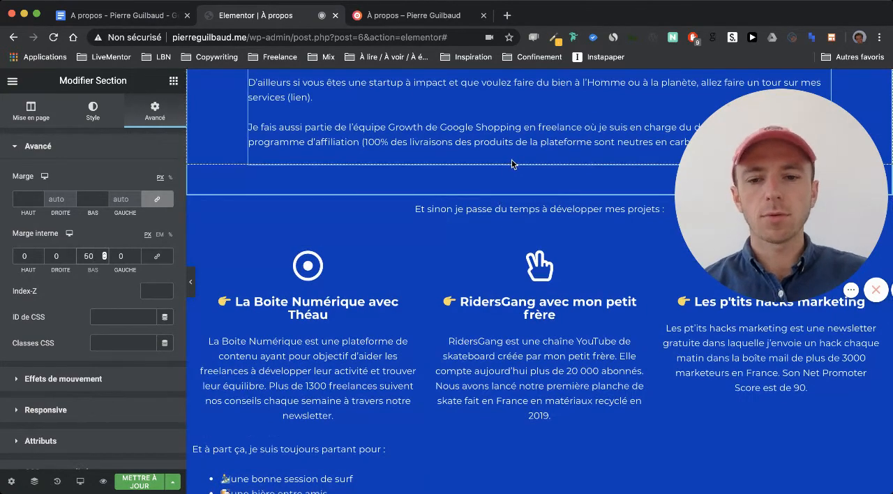
{"action": "scroll", "coordinate": [513, 164], "scroll_direction": "down", "scroll_amount": 5}
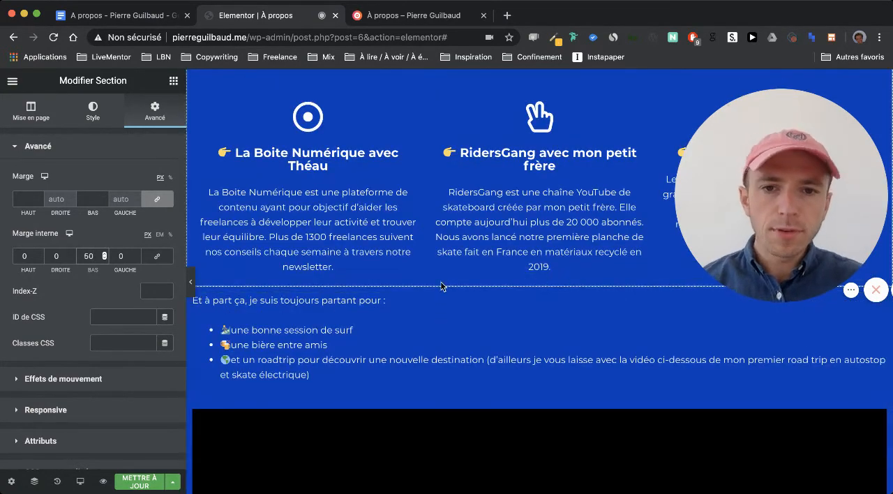
{"action": "scroll", "coordinate": [441, 285], "scroll_direction": "up", "scroll_amount": 2}
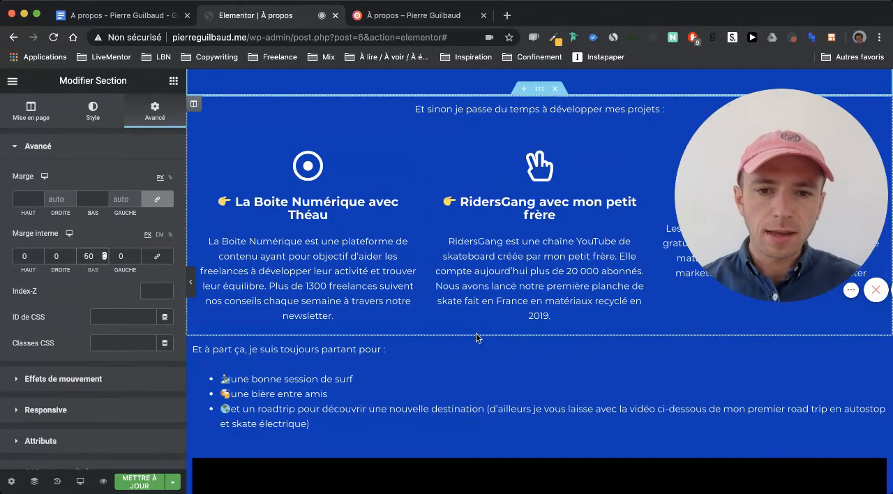
- Unlink the margin sides of the "Et à part ça" section below the project boxes and set its top margin to 50 px
{"action": "left_click", "coordinate": [539, 329]}
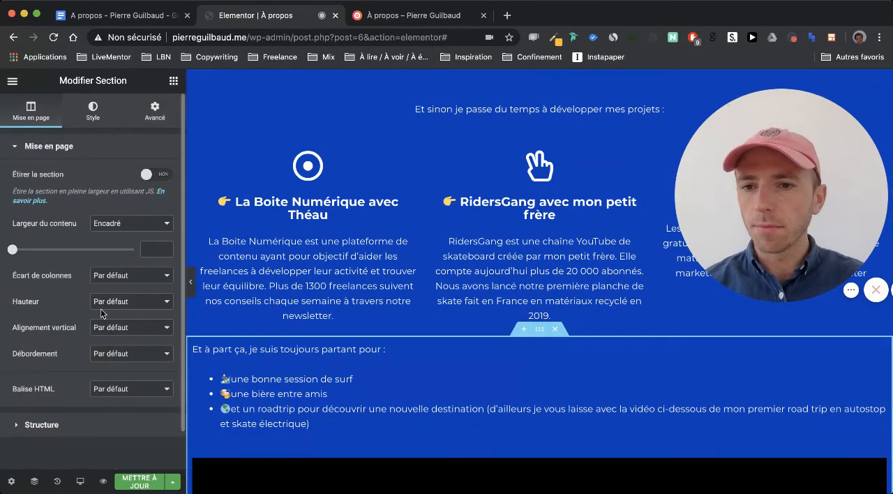
{"action": "left_click", "coordinate": [150, 107]}
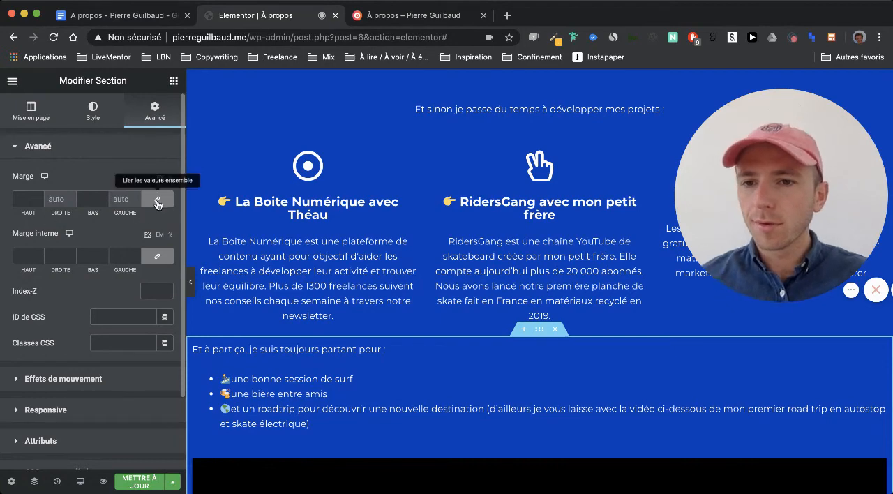
{"action": "left_click", "coordinate": [159, 201]}
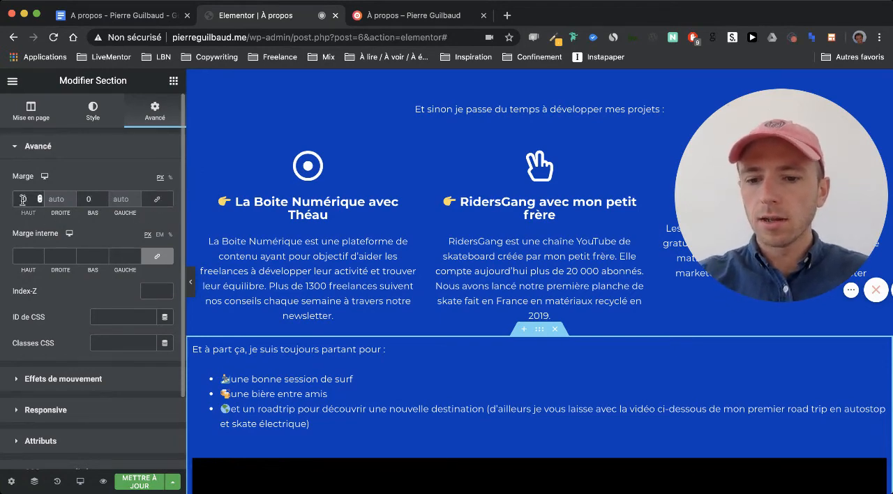
{"action": "type", "text": "10"}
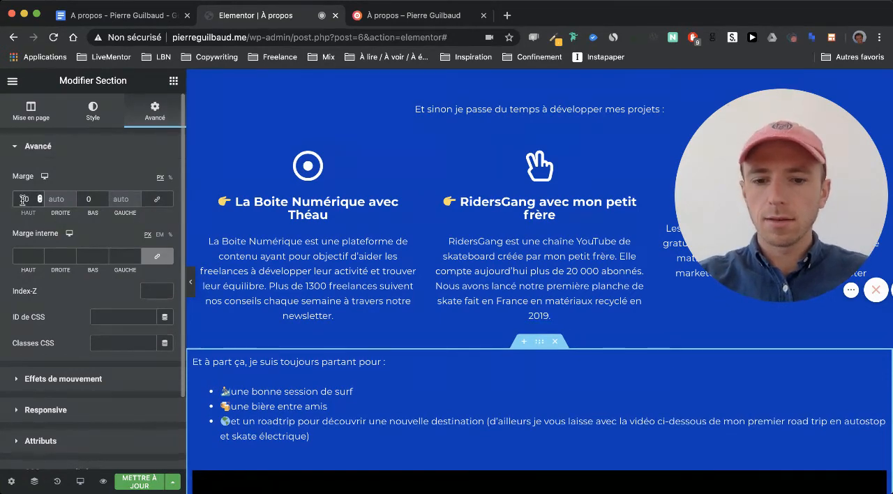
{"action": "key", "text": "BackSpace"}
{"action": "type", "text": "50"}
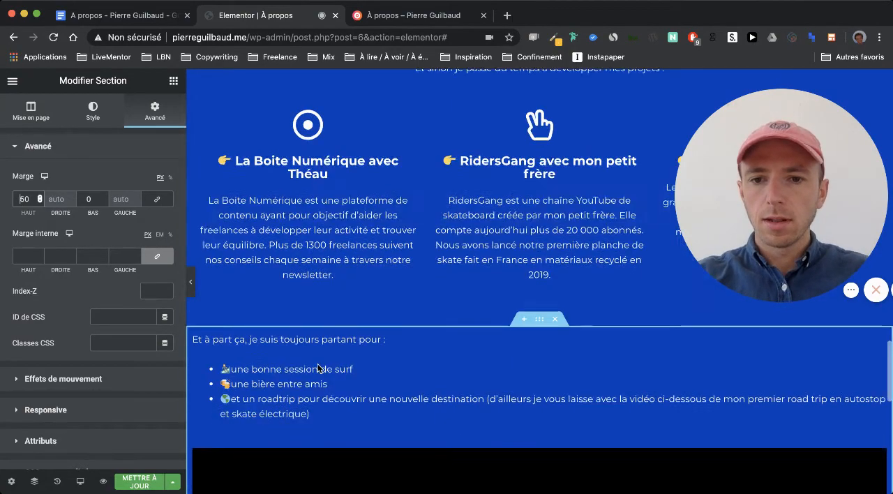
- Underline the phrase "Et à part ça, je suis toujours partant pour" above the bullet list
{"action": "scroll", "coordinate": [403, 295], "scroll_direction": "down", "scroll_amount": 2}
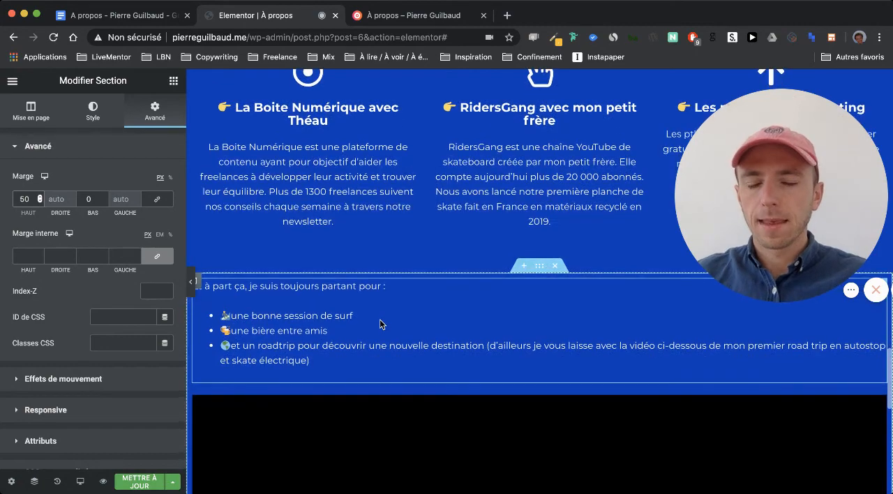
{"action": "left_click", "coordinate": [286, 283]}
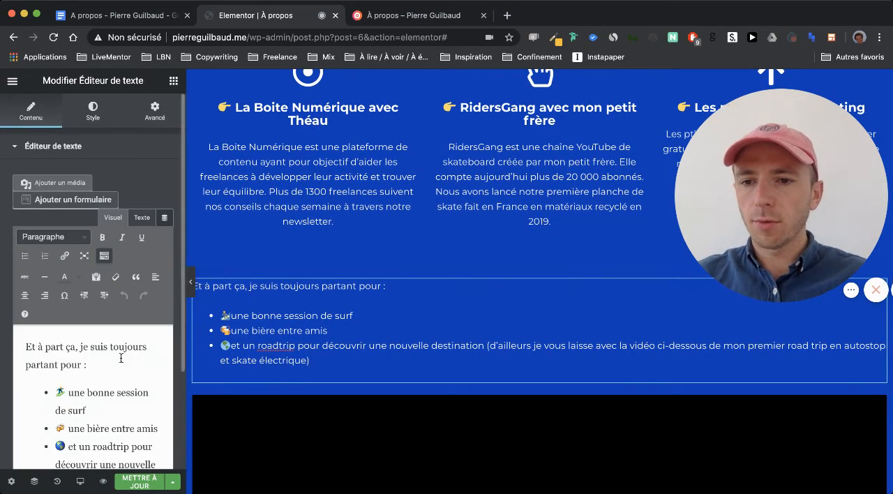
{"action": "left_click_drag", "start_coordinate": [81, 365], "coordinate": [11, 342]}
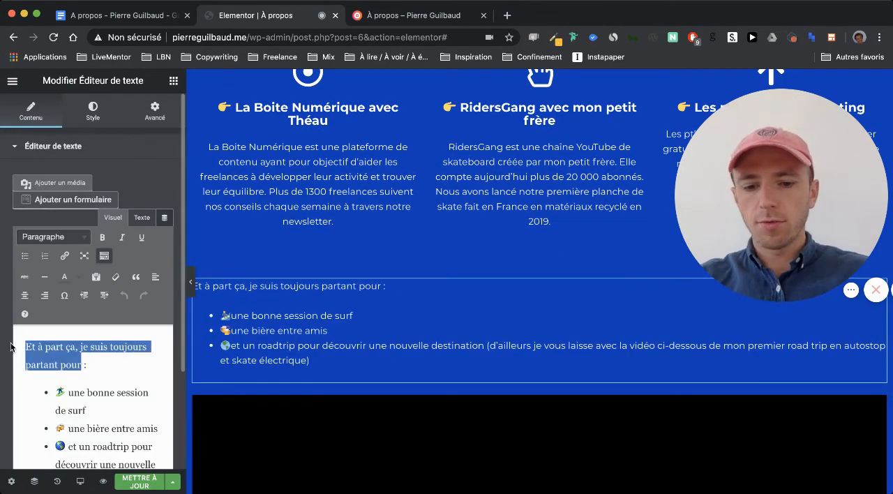
{"action": "key", "text": "super+u"}
- Try narrowing the YouTube video by unlinking its inner padding and setting the right and left sides to 100 px
{"action": "scroll", "coordinate": [333, 300], "scroll_direction": "down", "scroll_amount": 4}
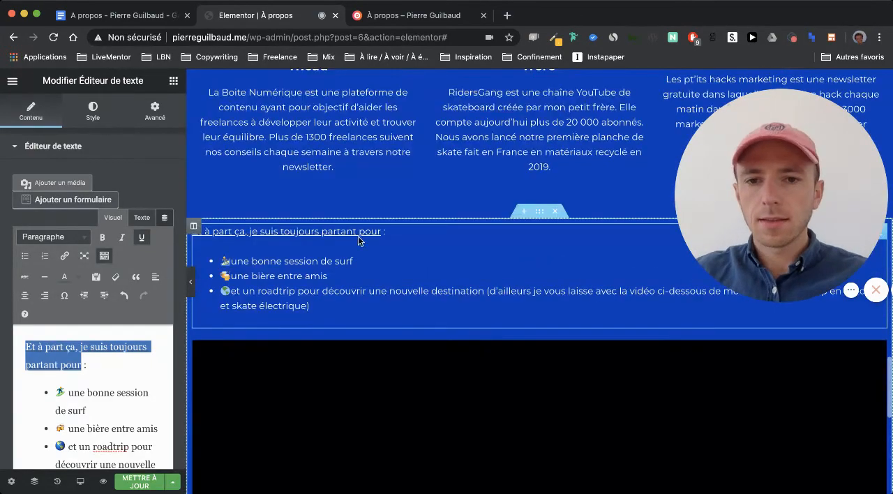
{"action": "scroll", "coordinate": [311, 279], "scroll_direction": "down", "scroll_amount": 5}
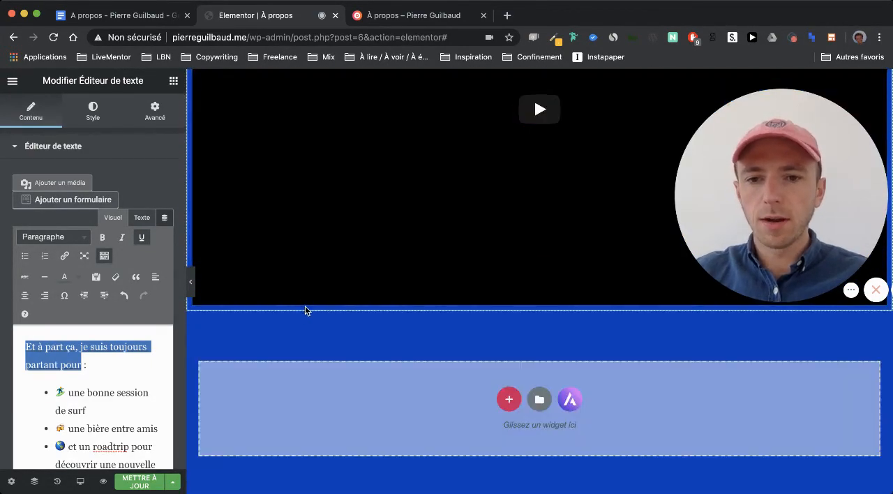
{"action": "scroll", "coordinate": [342, 305], "scroll_direction": "up", "scroll_amount": 4}
{"action": "scroll", "coordinate": [607, 235], "scroll_direction": "up", "scroll_amount": 3}
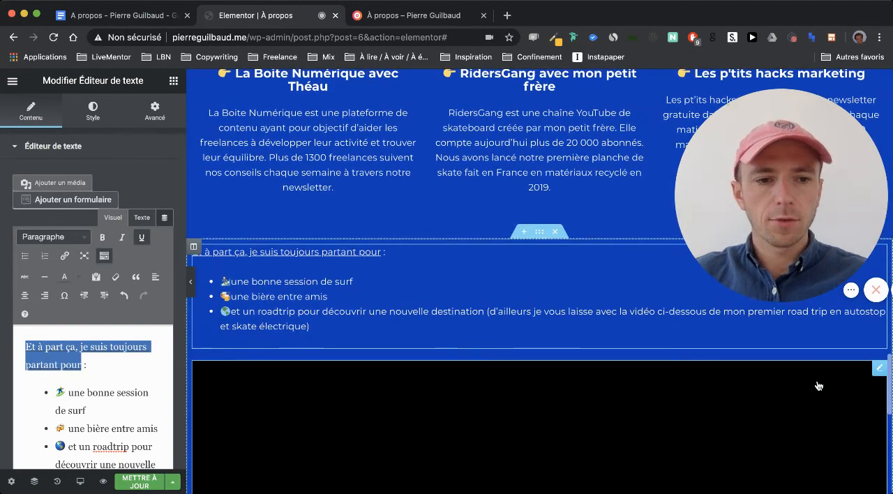
{"action": "left_click", "coordinate": [877, 370]}
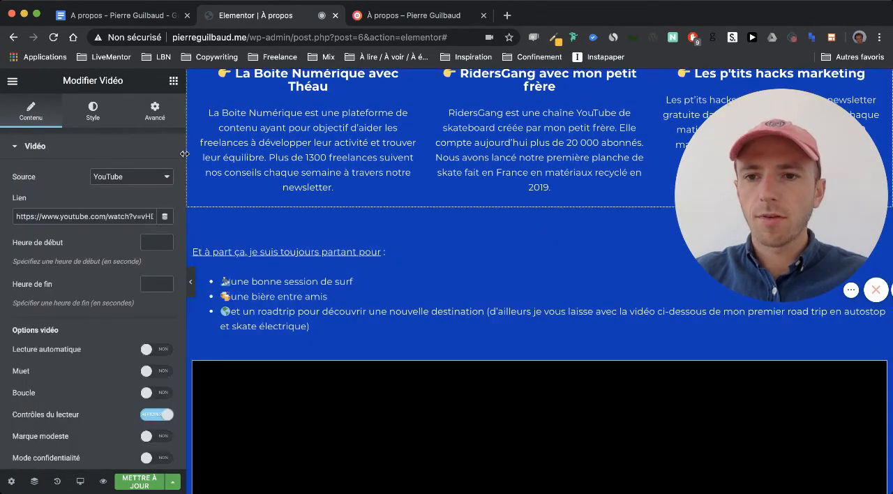
{"action": "left_click", "coordinate": [158, 114]}
{"action": "left_click", "coordinate": [157, 256]}
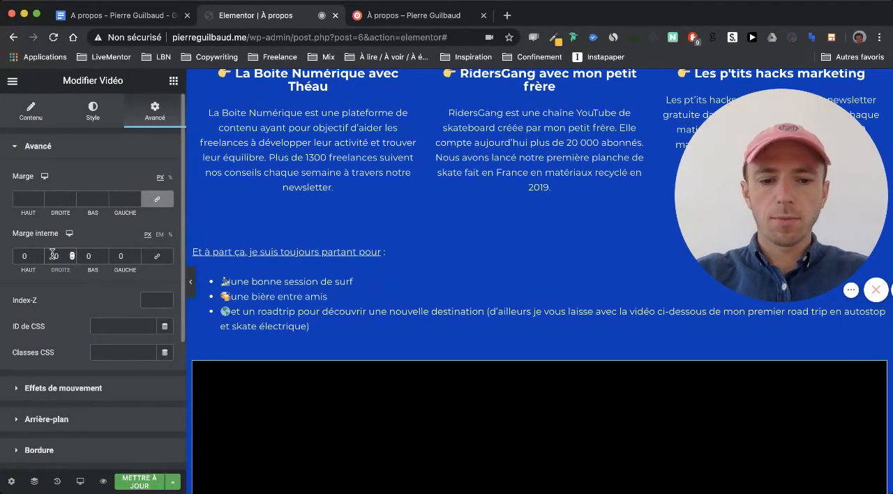
{"action": "type", "text": "100"}
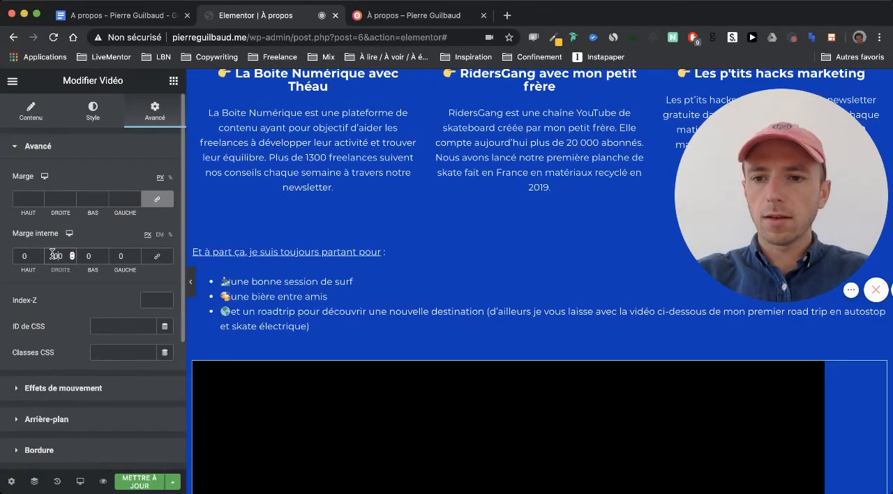
{"action": "left_click", "coordinate": [113, 256]}
{"action": "type", "text": "100"}
{"action": "scroll", "coordinate": [364, 283], "scroll_direction": "down", "scroll_amount": 5}
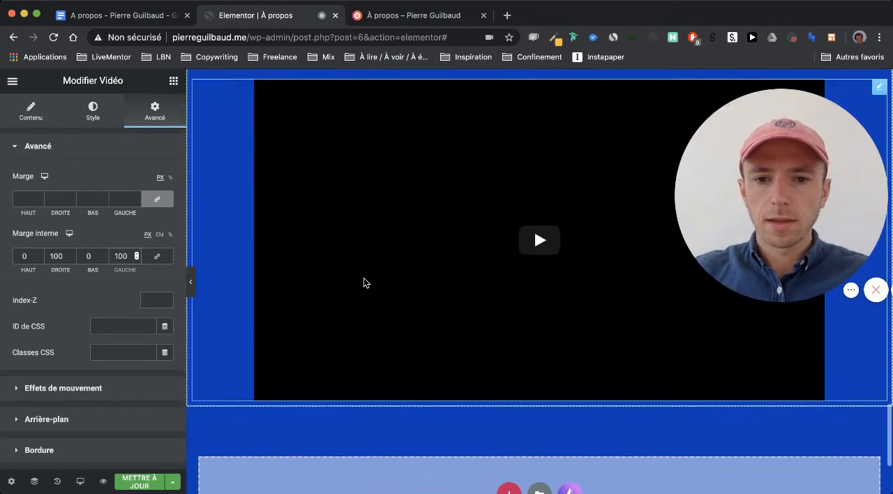
{"action": "scroll", "coordinate": [363, 282], "scroll_direction": "up", "scroll_amount": 3}
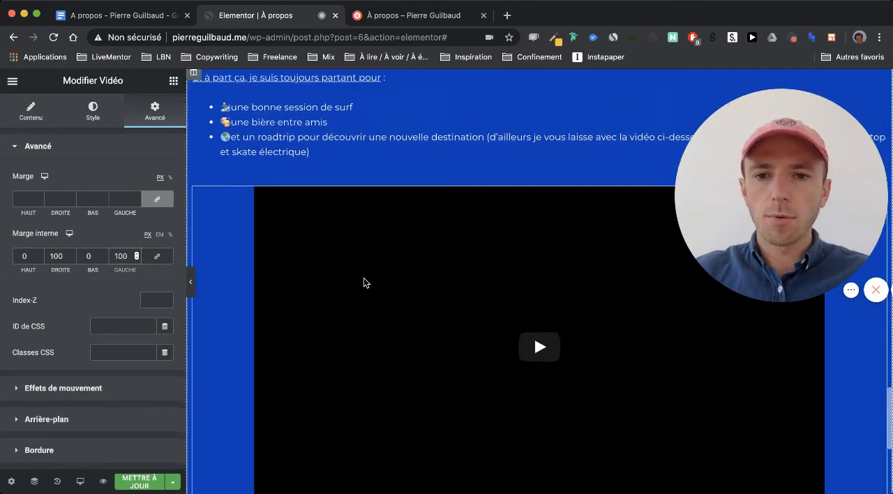
{"action": "scroll", "coordinate": [363, 282], "scroll_direction": "up", "scroll_amount": 1}
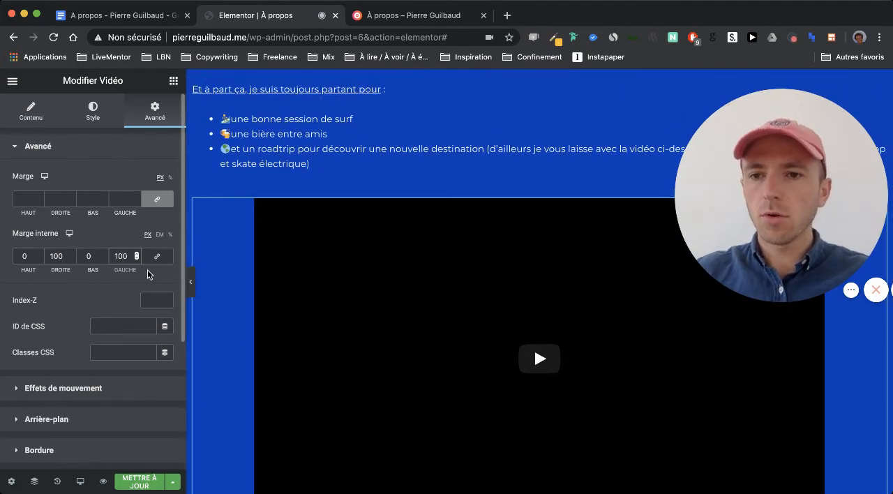
- Reset the video's right and left inner padding to 0 and update the page
{"action": "left_click", "coordinate": [56, 253]}
{"action": "key", "text": "BackSpace"}
{"action": "key", "text": "BackSpace"}
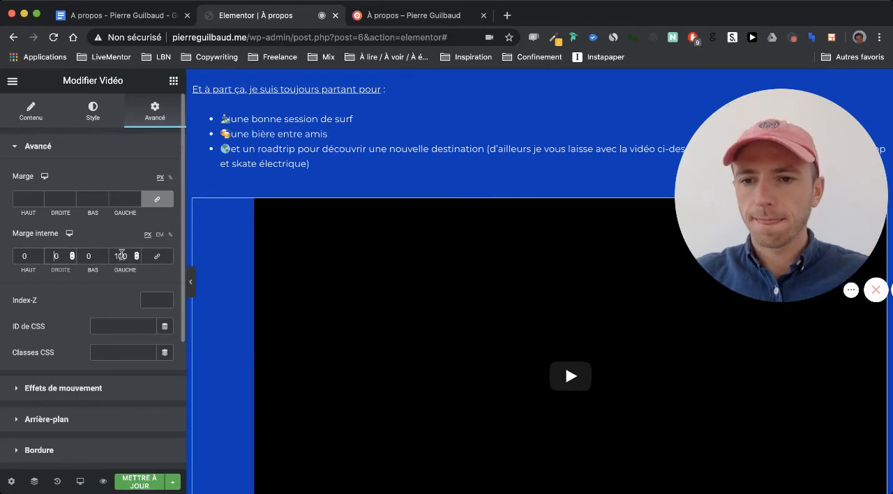
{"action": "double_click", "coordinate": [122, 255]}
{"action": "key", "text": "BackSpace"}
{"action": "type", "text": "0"}
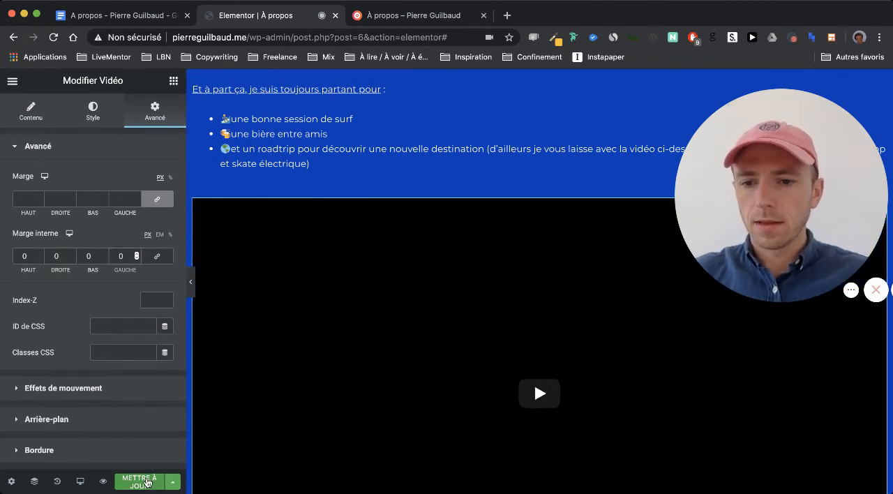
{"action": "left_click", "coordinate": [140, 481]}
- Switch to the À propos preview tab and review the updated page's layout from the title down to the video
{"action": "left_click", "coordinate": [392, 22]}
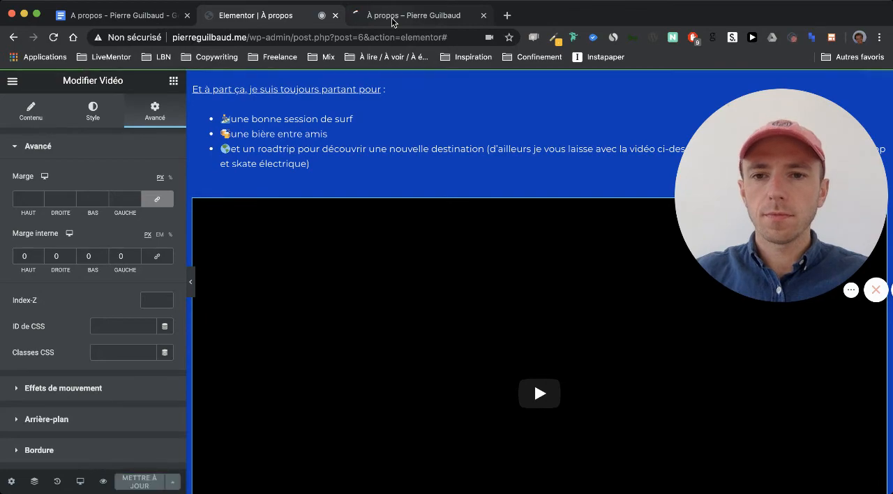
{"action": "scroll", "coordinate": [380, 191], "scroll_direction": "down", "scroll_amount": 4}
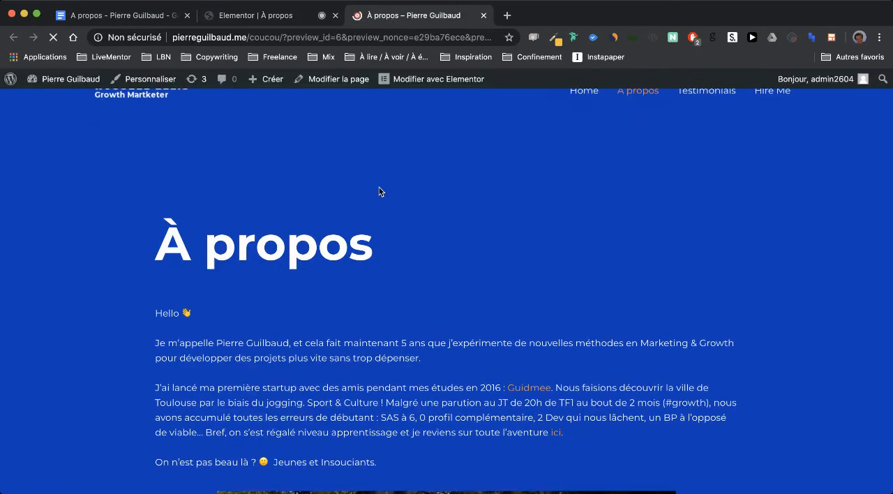
{"action": "scroll", "coordinate": [99, 211], "scroll_direction": "down", "scroll_amount": 1}
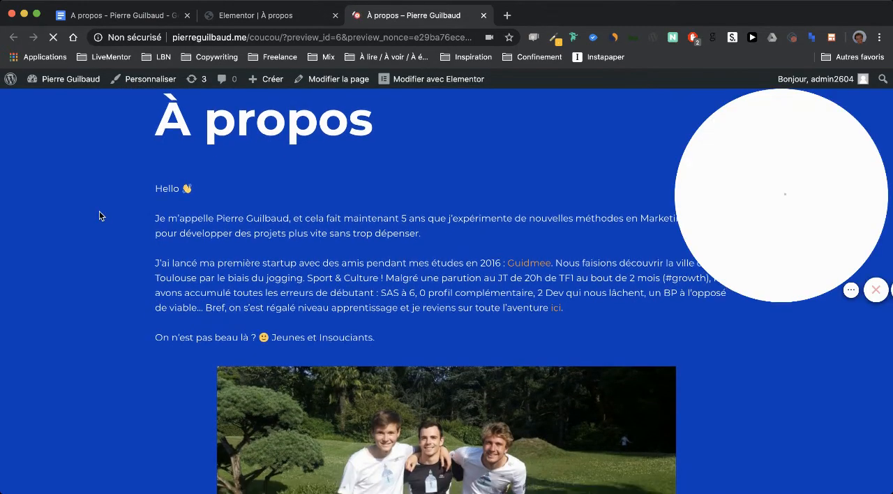
{"action": "scroll", "coordinate": [99, 211], "scroll_direction": "down", "scroll_amount": 3}
{"action": "scroll", "coordinate": [99, 210], "scroll_direction": "down", "scroll_amount": 10}
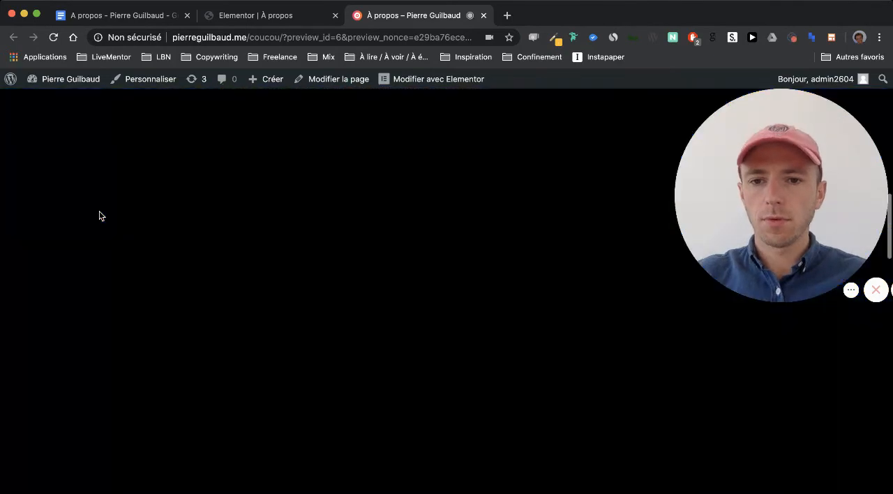
{"action": "scroll", "coordinate": [99, 210], "scroll_direction": "up", "scroll_amount": 1}
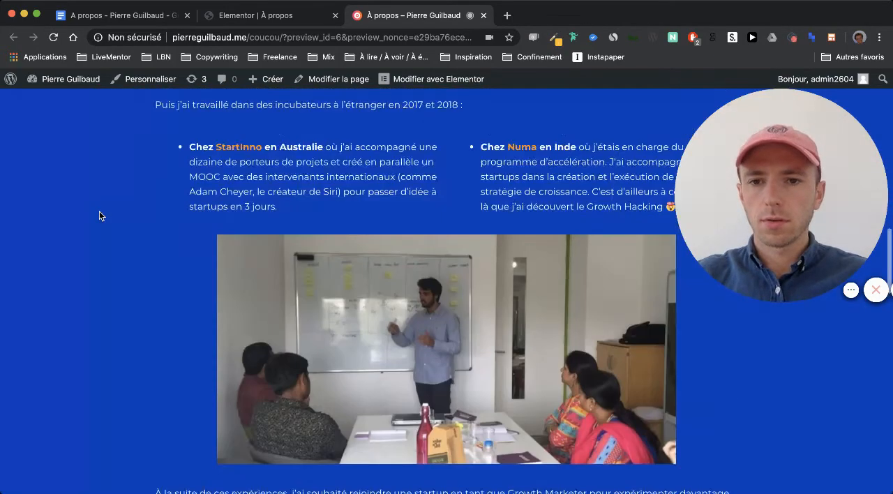
{"action": "scroll", "coordinate": [99, 211], "scroll_direction": "down", "scroll_amount": 8}
{"action": "scroll", "coordinate": [100, 215], "scroll_direction": "down", "scroll_amount": 8}
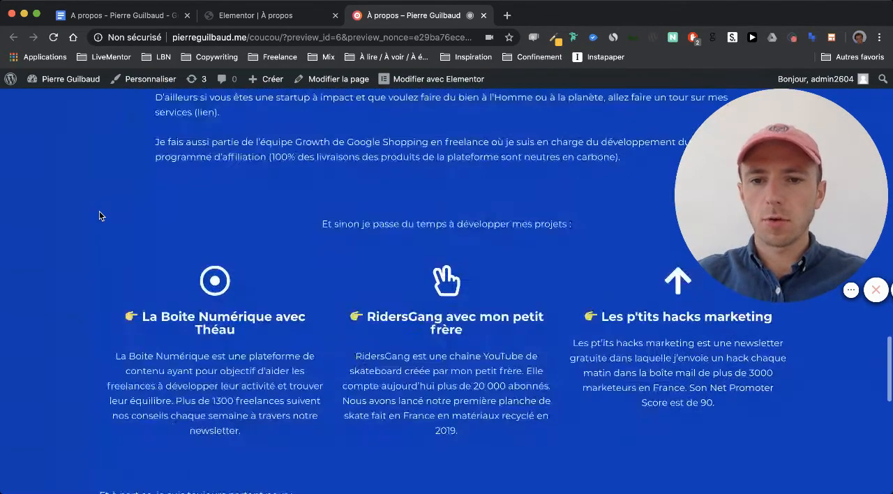
{"action": "scroll", "coordinate": [99, 215], "scroll_direction": "down", "scroll_amount": 3}
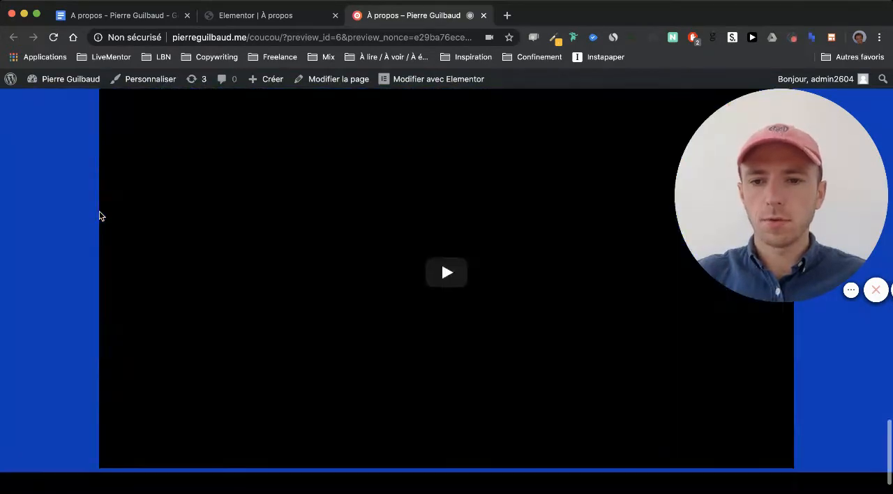
{"action": "scroll", "coordinate": [99, 215], "scroll_direction": "up", "scroll_amount": 3}
{"action": "scroll", "coordinate": [99, 216], "scroll_direction": "down", "scroll_amount": 3}
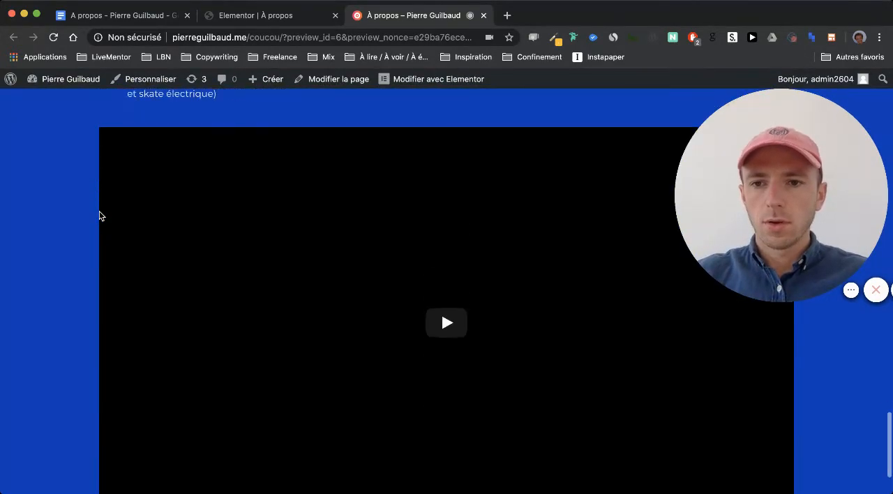
- Check the video area in the preview, return to the Elementor editor, and review the page's spacing from the incubator section to the bottom
{"action": "scroll", "coordinate": [155, 215], "scroll_direction": "up", "scroll_amount": 2}
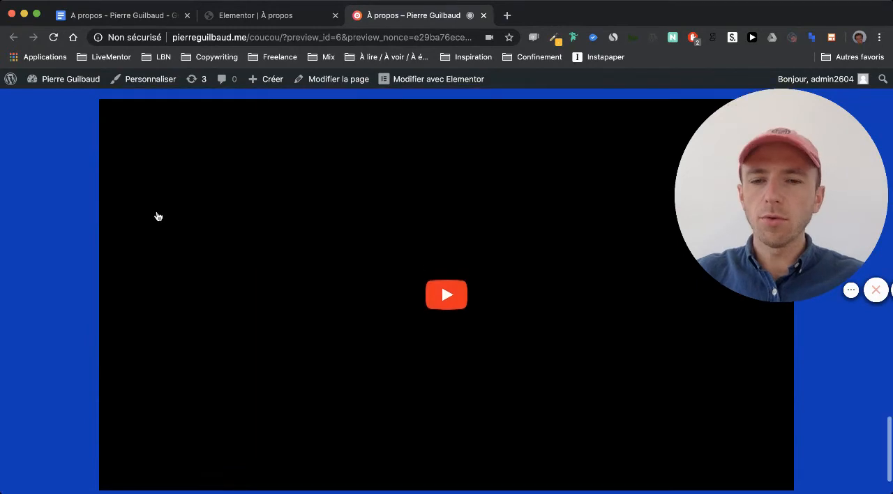
{"action": "scroll", "coordinate": [156, 214], "scroll_direction": "down", "scroll_amount": 2}
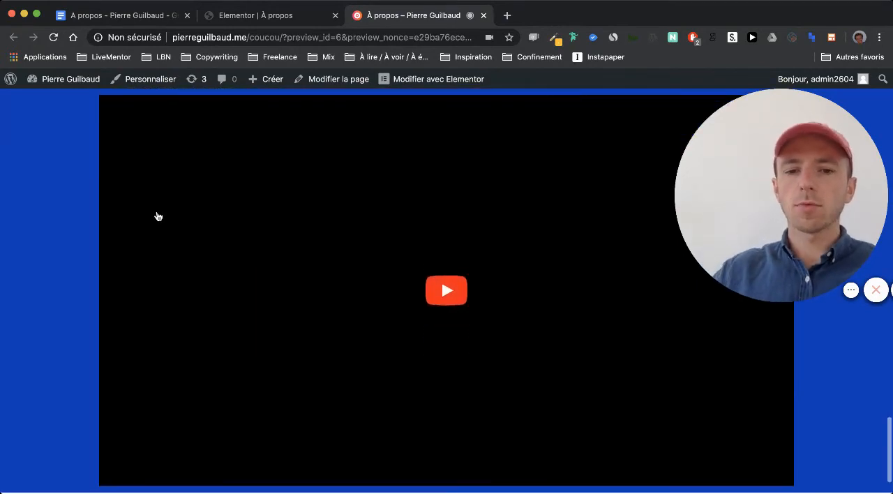
{"action": "left_click", "coordinate": [235, 9]}
{"action": "scroll", "coordinate": [362, 314], "scroll_direction": "down", "scroll_amount": 4}
{"action": "scroll", "coordinate": [363, 317], "scroll_direction": "up", "scroll_amount": 2}
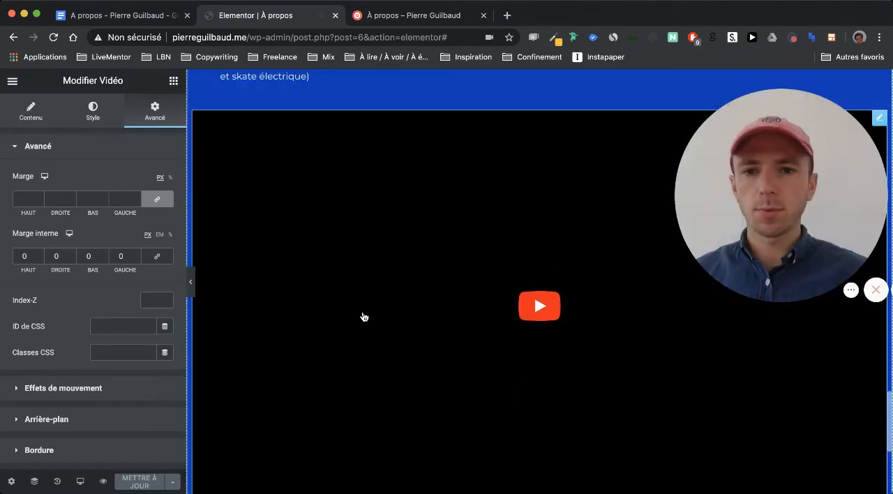
{"action": "scroll", "coordinate": [471, 235], "scroll_direction": "up", "scroll_amount": 2}
{"action": "scroll", "coordinate": [511, 215], "scroll_direction": "down", "scroll_amount": 1}
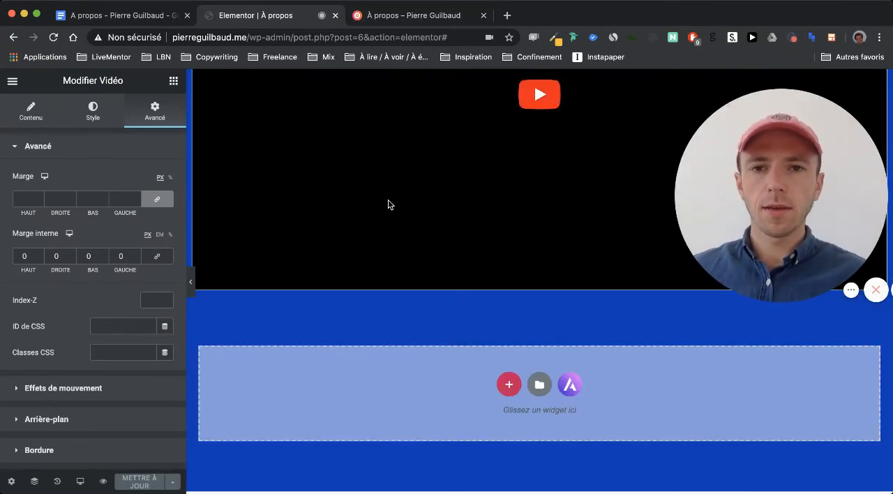
{"action": "scroll", "coordinate": [388, 200], "scroll_direction": "up", "scroll_amount": 20}
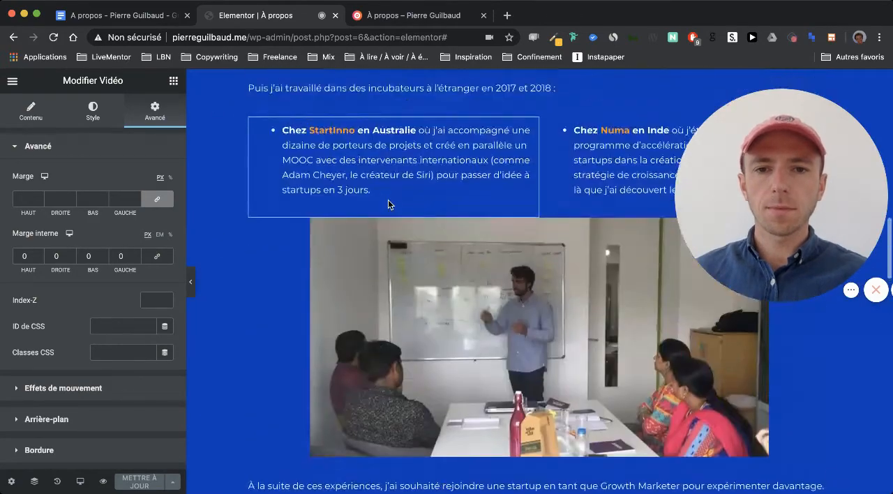
{"action": "scroll", "coordinate": [388, 204], "scroll_direction": "down", "scroll_amount": 15}
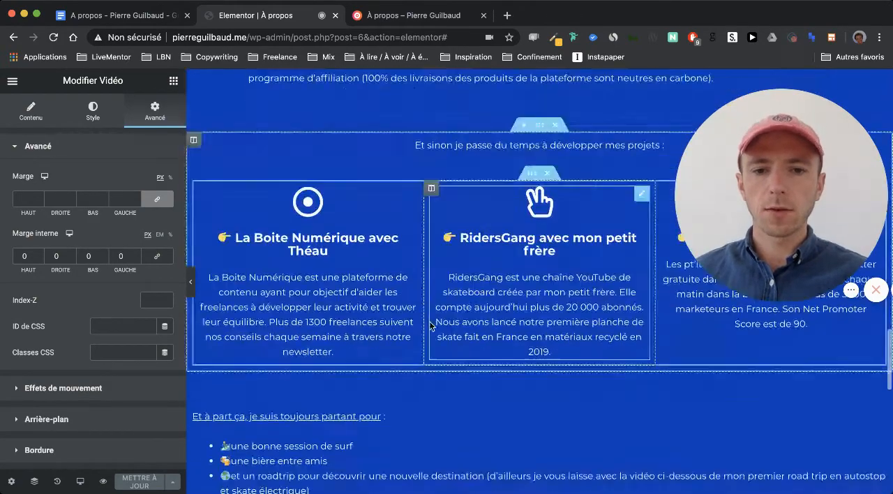
{"action": "scroll", "coordinate": [430, 326], "scroll_direction": "down", "scroll_amount": 3}
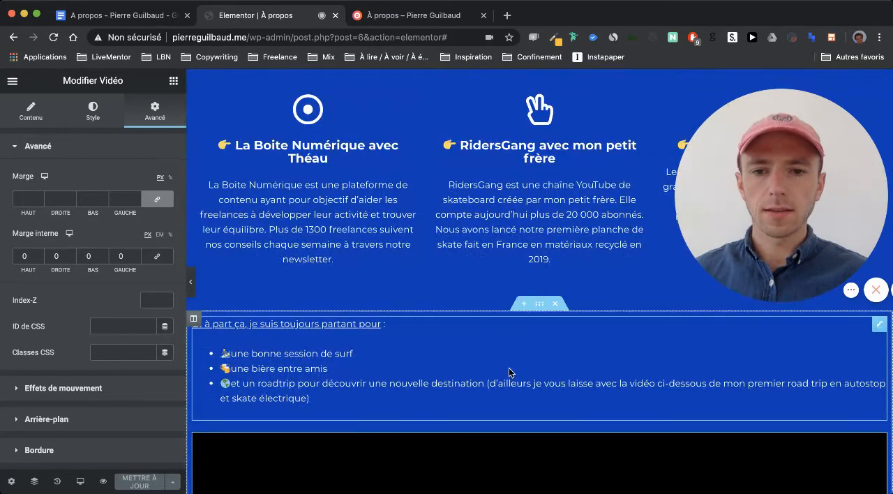
- Set the bottom margin of the section holding the bullet list and video to 50 px and check the spacing around it
{"action": "left_click", "coordinate": [538, 305]}
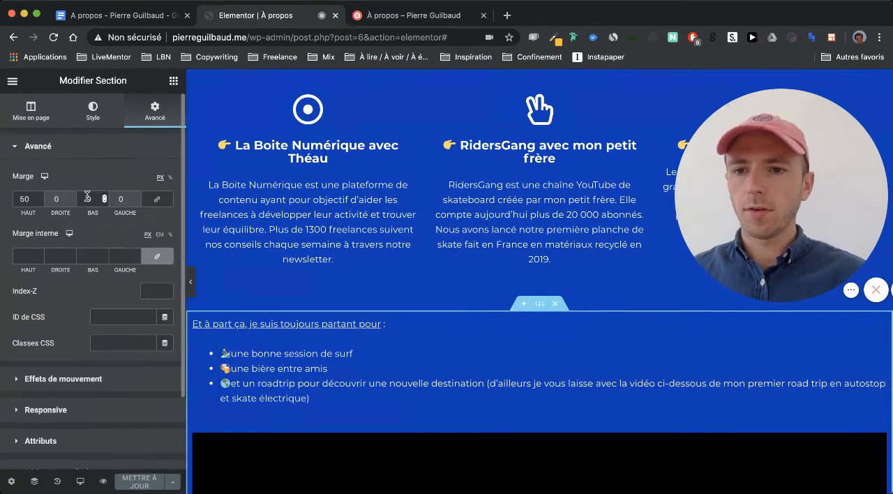
{"action": "left_click", "coordinate": [87, 198]}
{"action": "type", "text": "50"}
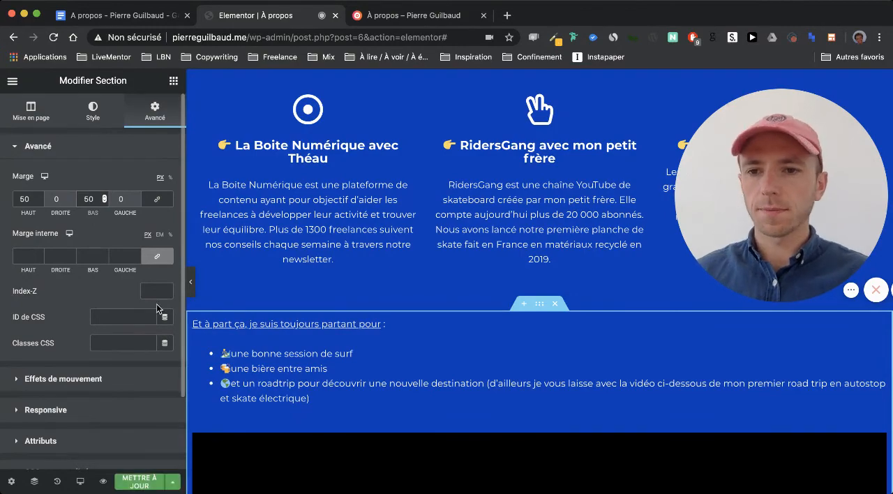
{"action": "scroll", "coordinate": [338, 353], "scroll_direction": "down", "scroll_amount": 8}
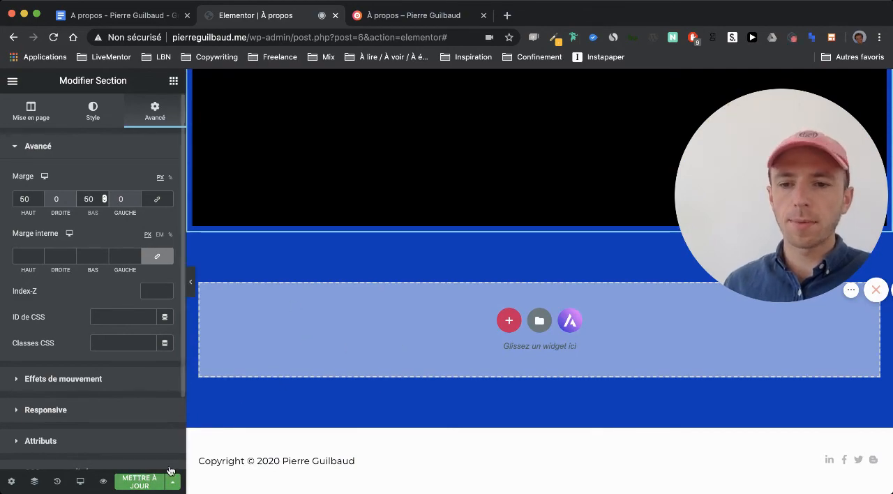
{"action": "scroll", "coordinate": [331, 367], "scroll_direction": "up", "scroll_amount": 7}
{"action": "scroll", "coordinate": [331, 368], "scroll_direction": "up", "scroll_amount": 2}
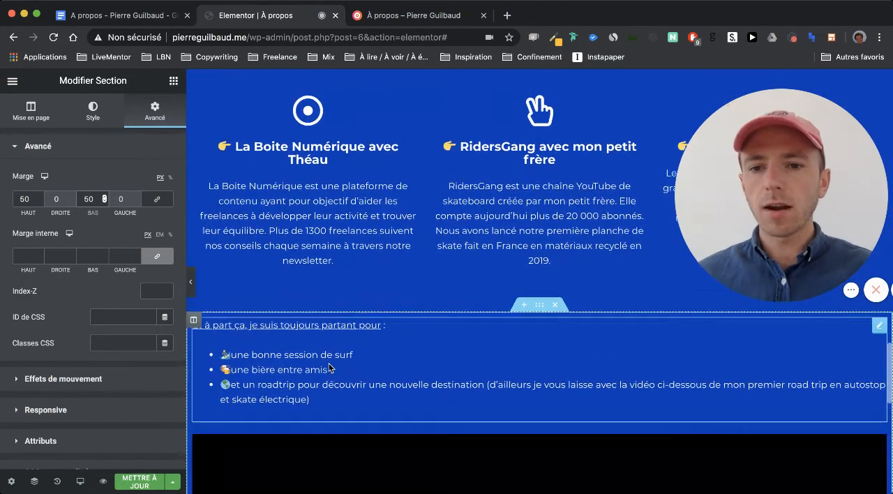
- Set the font size of the introductory text block under the À propos title to 18 px and copy that block
{"action": "scroll", "coordinate": [353, 346], "scroll_direction": "up", "scroll_amount": 20}
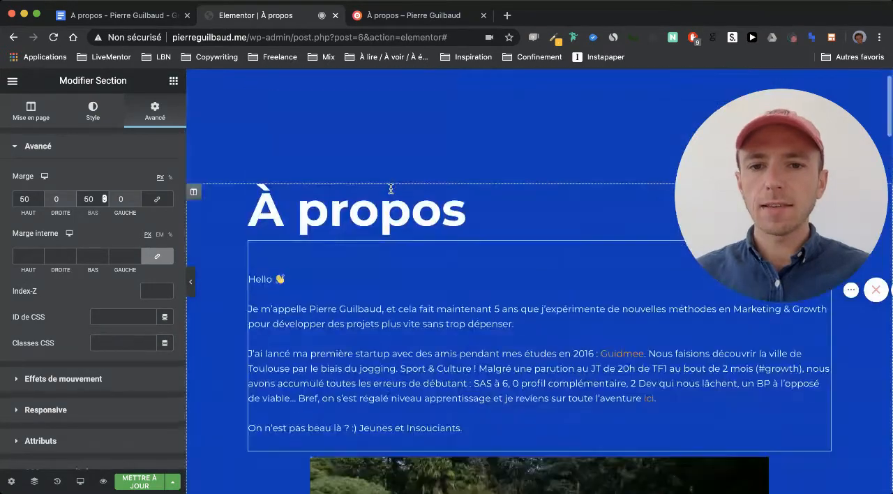
{"action": "scroll", "coordinate": [390, 193], "scroll_direction": "down", "scroll_amount": 4}
{"action": "left_click", "coordinate": [381, 201]}
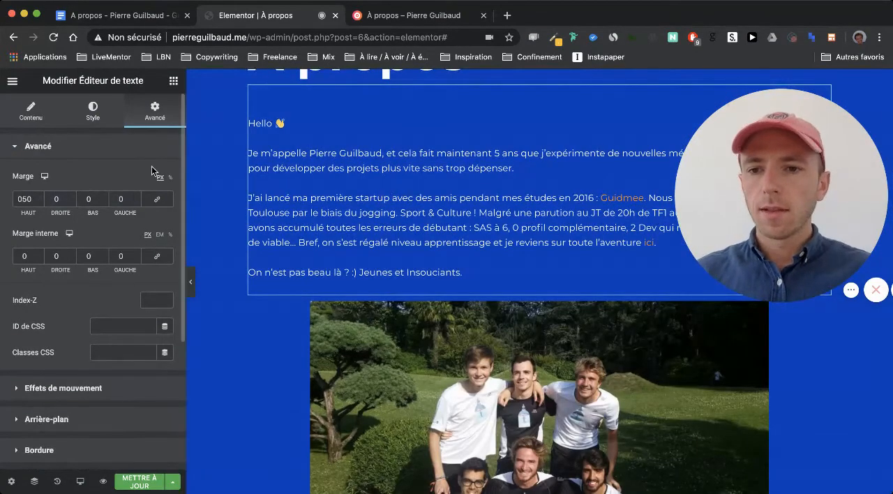
{"action": "left_click", "coordinate": [91, 118]}
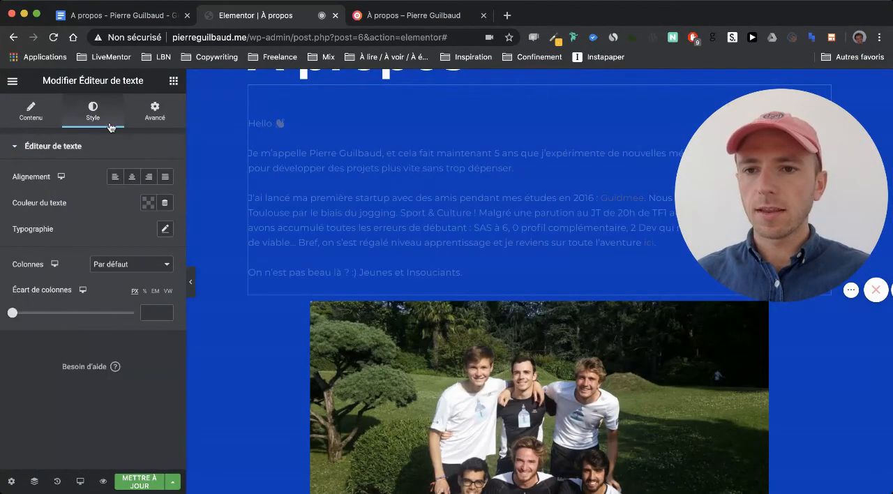
{"action": "left_click", "coordinate": [165, 230]}
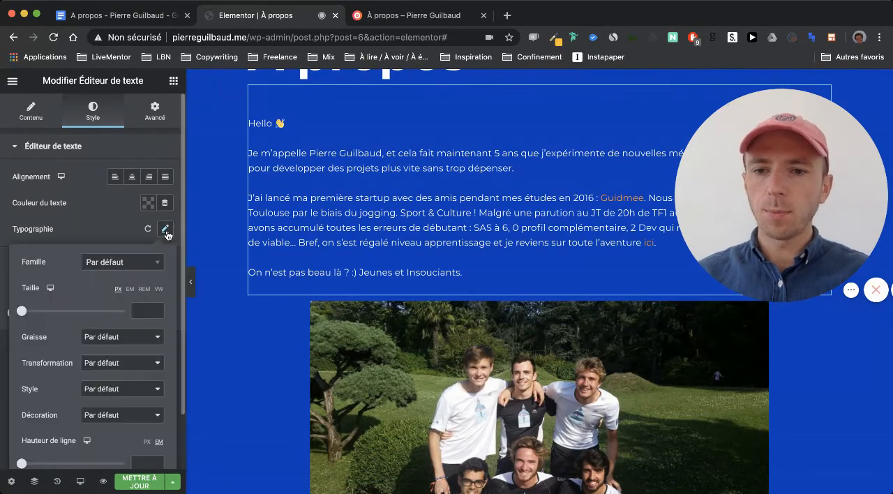
{"action": "scroll", "coordinate": [103, 237], "scroll_direction": "down", "scroll_amount": 1}
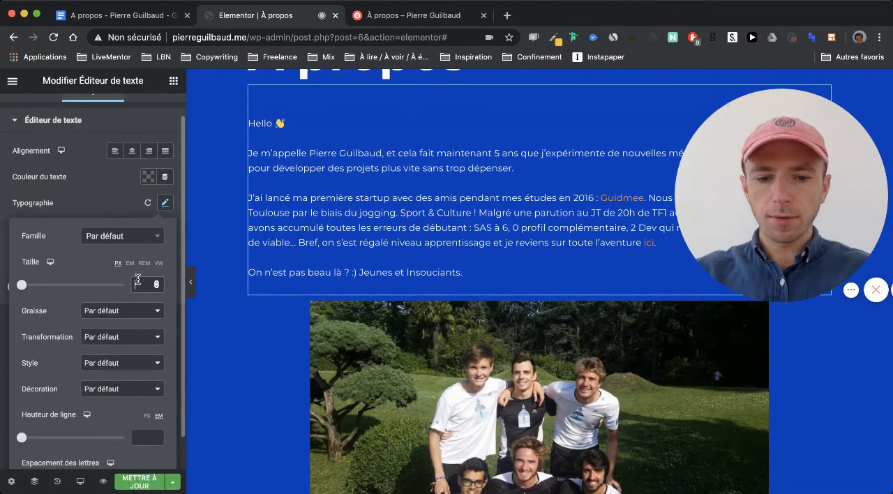
{"action": "type", "text": "18"}
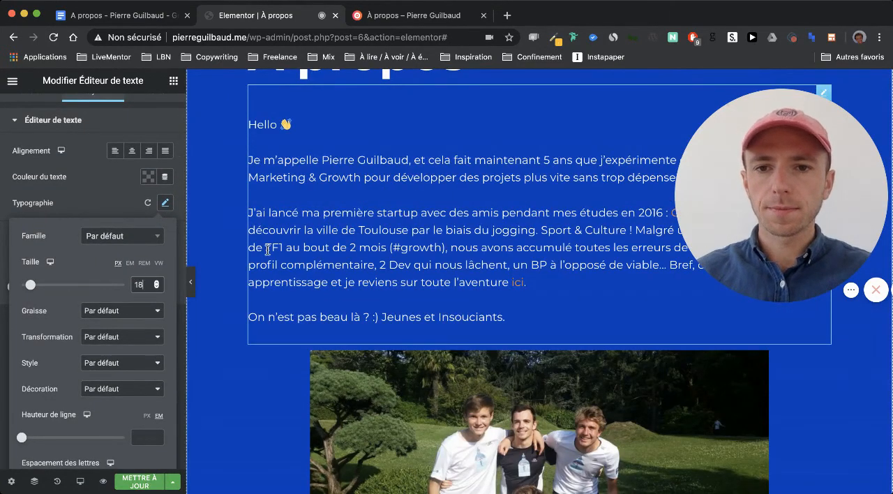
{"action": "scroll", "coordinate": [268, 252], "scroll_direction": "up", "scroll_amount": 2}
{"action": "scroll", "coordinate": [268, 254], "scroll_direction": "down", "scroll_amount": 1}
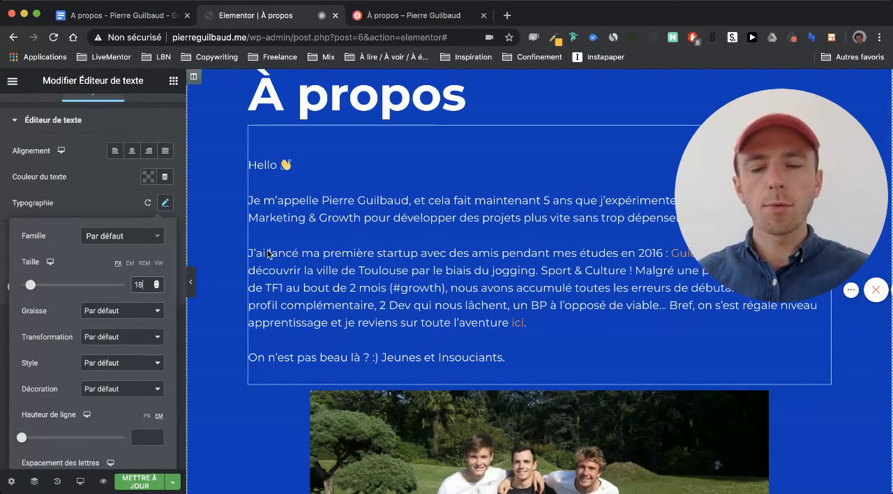
{"action": "scroll", "coordinate": [268, 254], "scroll_direction": "down", "scroll_amount": 1}
{"action": "left_click", "coordinate": [123, 199]}
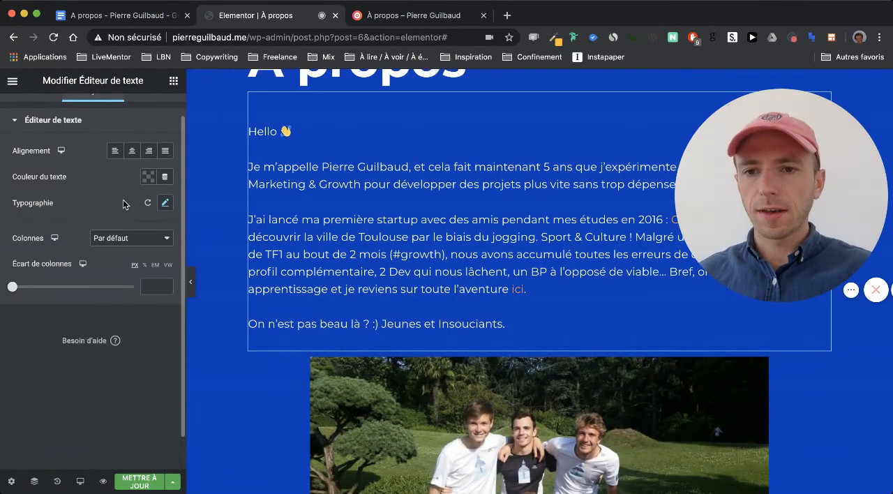
{"action": "right_click", "coordinate": [362, 216]}
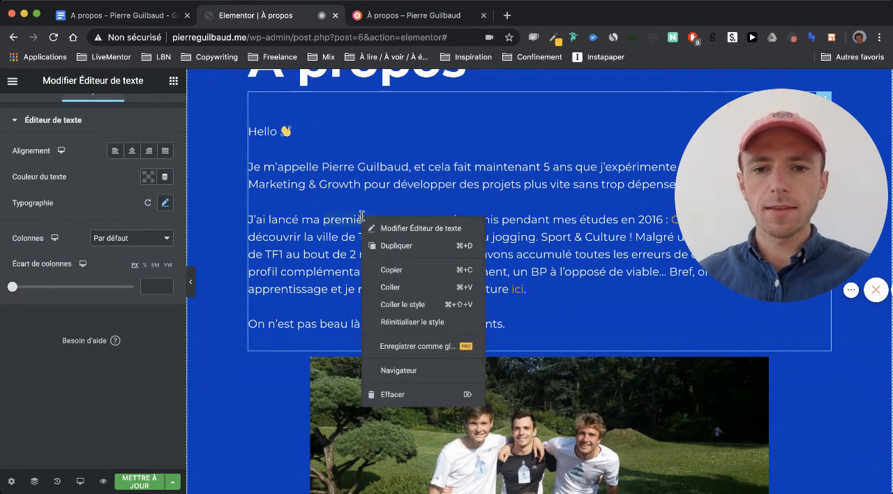
{"action": "left_click", "coordinate": [412, 265]}
- Set the font size of the Google coaching paragraph beside the orange photo to 18 px
{"action": "scroll", "coordinate": [411, 265], "scroll_direction": "down", "scroll_amount": 10}
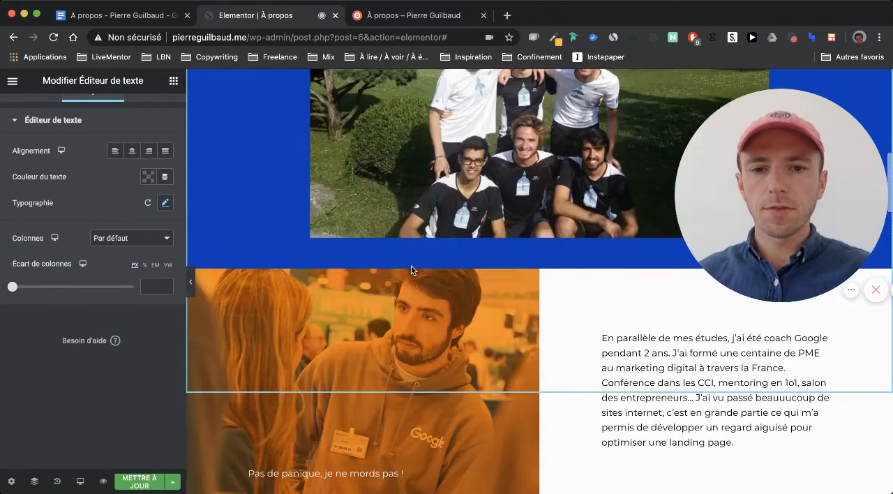
{"action": "right_click", "coordinate": [630, 358]}
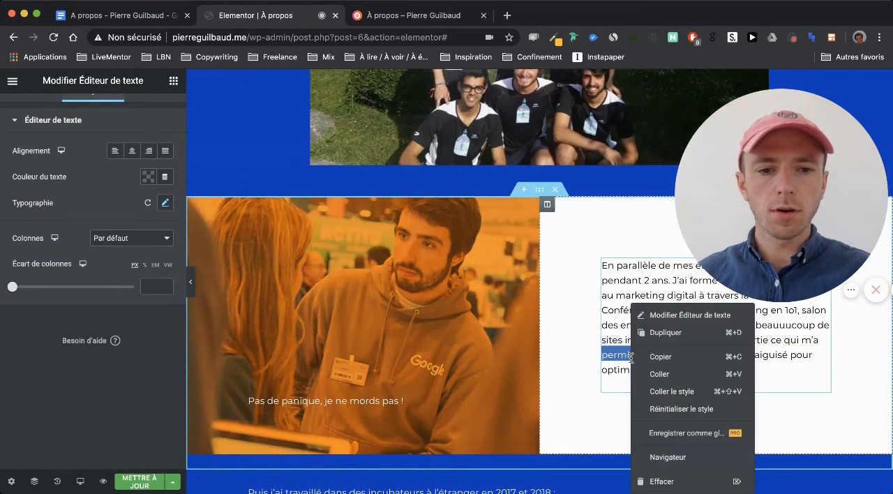
{"action": "left_click", "coordinate": [656, 335]}
{"action": "left_click", "coordinate": [641, 374]}
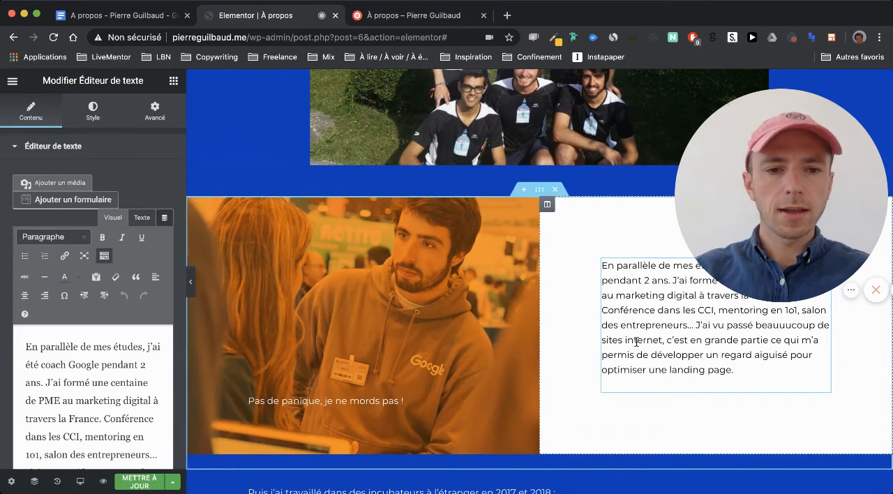
{"action": "scroll", "coordinate": [575, 325], "scroll_direction": "up", "scroll_amount": 6}
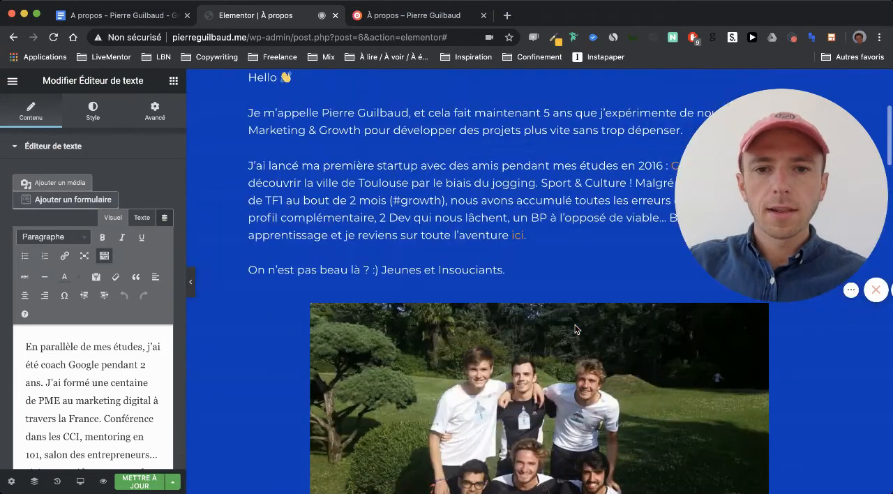
{"action": "scroll", "coordinate": [482, 318], "scroll_direction": "down", "scroll_amount": 8}
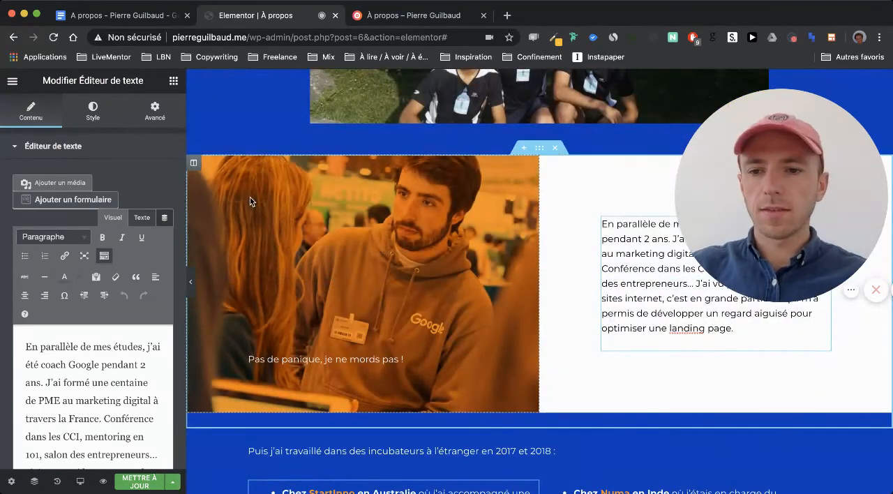
{"action": "left_click", "coordinate": [152, 112]}
{"action": "left_click", "coordinate": [85, 113]}
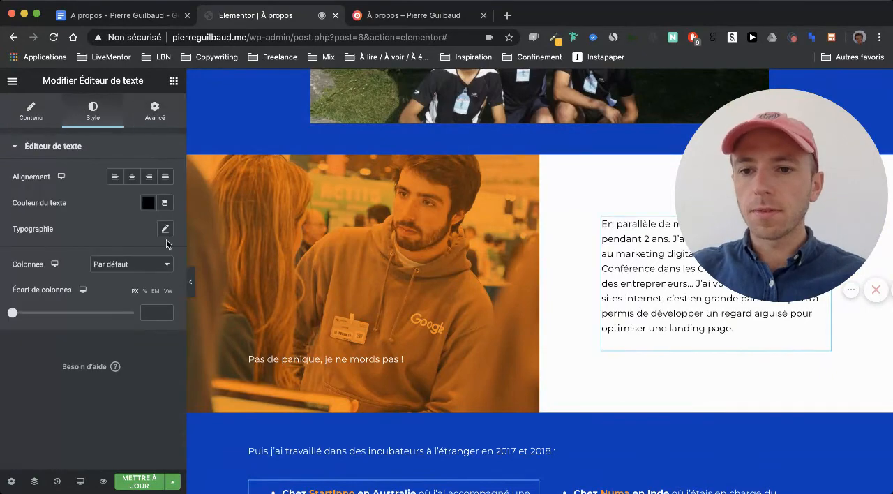
{"action": "left_click", "coordinate": [165, 230]}
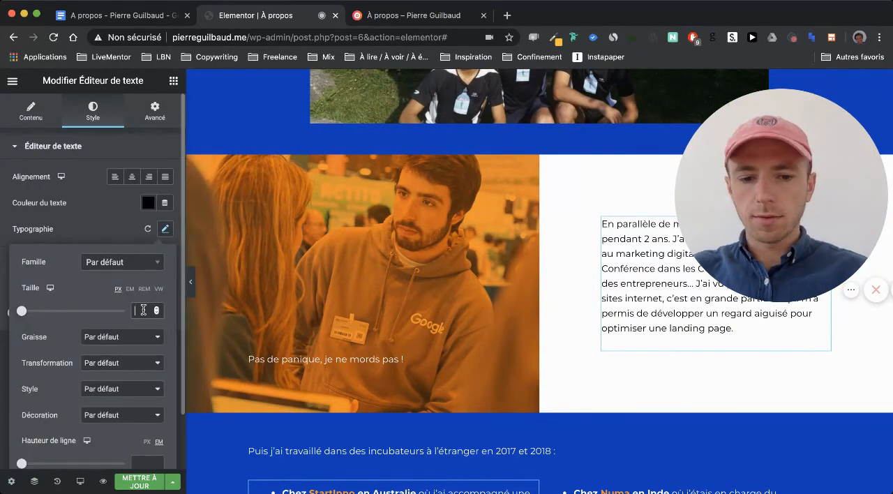
{"action": "left_click", "coordinate": [143, 309]}
{"action": "type", "text": "18"}
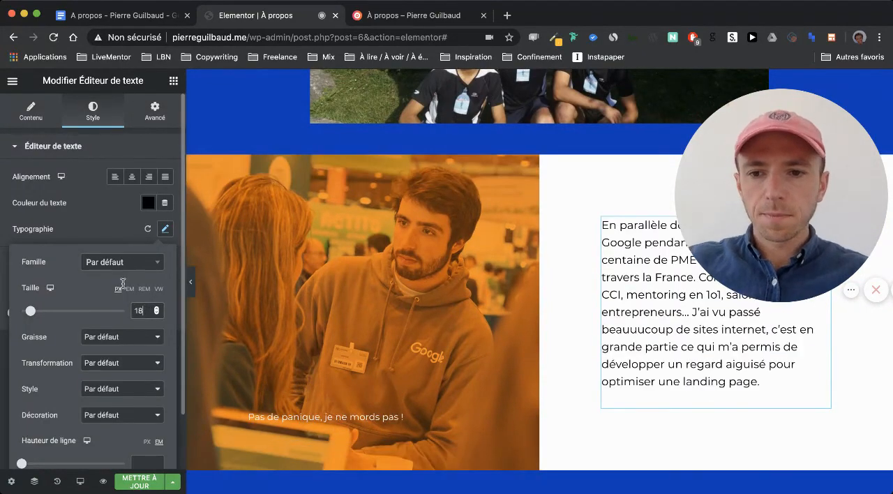
- Paste the copied text style onto the "Puis j'ai travaillé dans des incubateurs" line and the StartInno and Numa bullet blocks
{"action": "scroll", "coordinate": [565, 326], "scroll_direction": "down", "scroll_amount": 3}
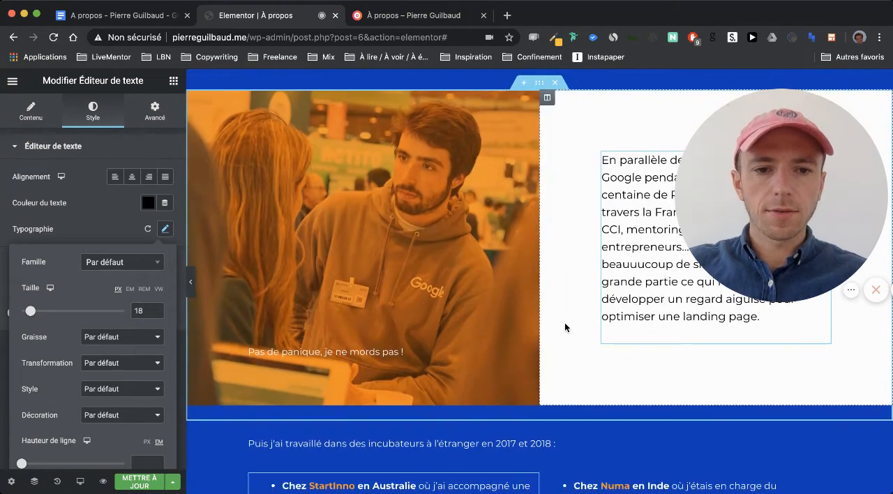
{"action": "scroll", "coordinate": [564, 322], "scroll_direction": "down", "scroll_amount": 4}
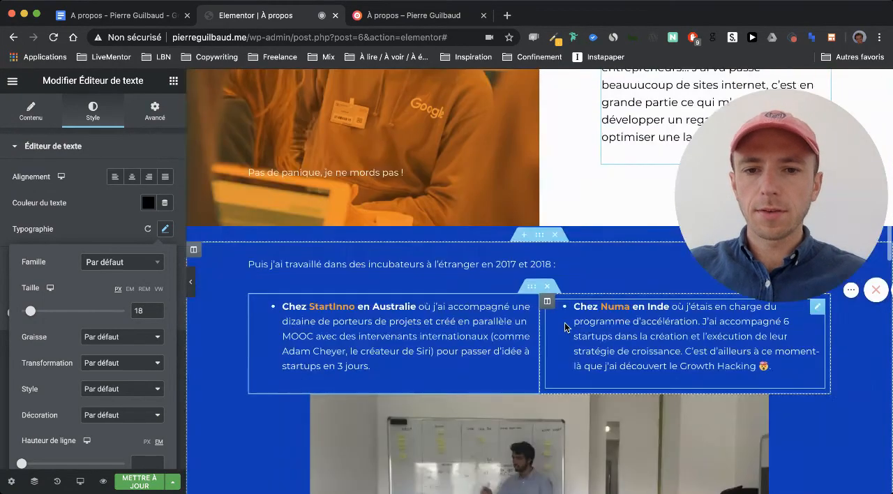
{"action": "right_click", "coordinate": [456, 279]}
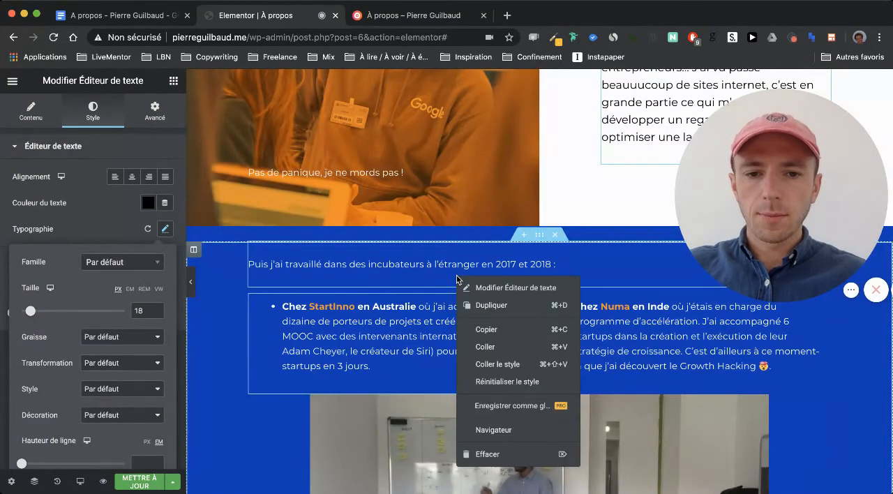
{"action": "left_click", "coordinate": [512, 364]}
{"action": "right_click", "coordinate": [466, 377]}
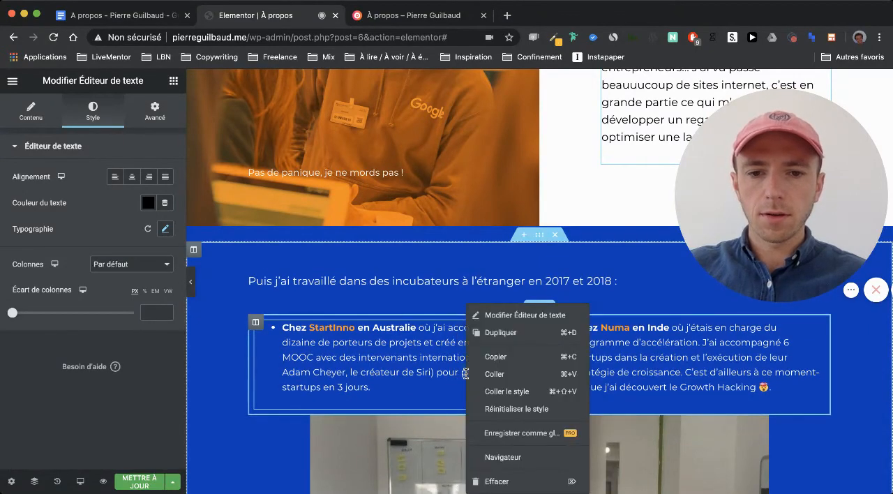
{"action": "left_click", "coordinate": [504, 375]}
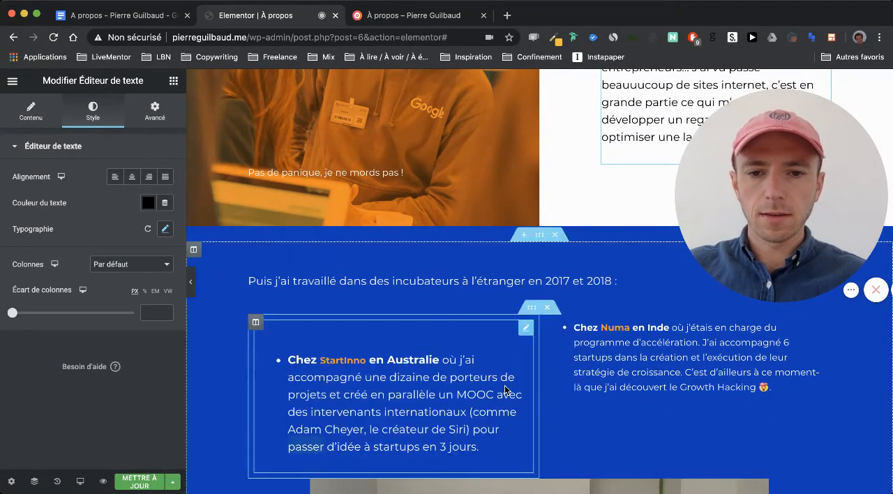
{"action": "right_click", "coordinate": [598, 406]}
{"action": "left_click", "coordinate": [637, 392]}
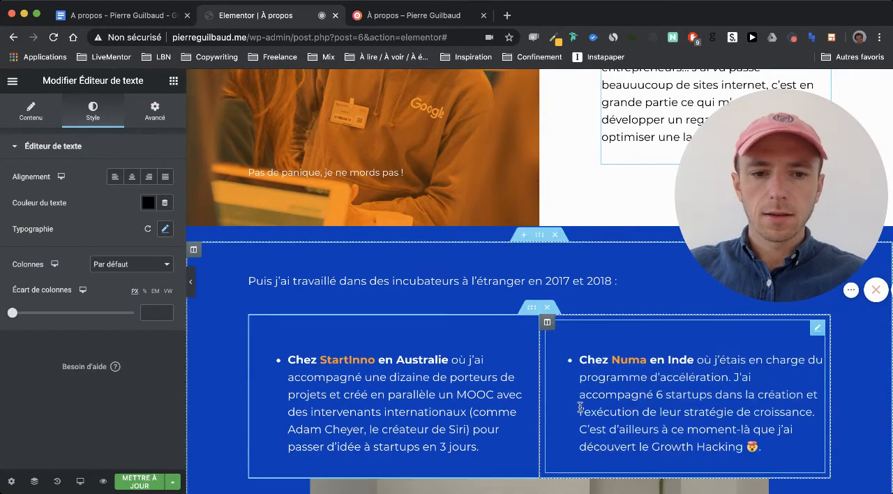
- Paste the copied text style onto the "À la suite de ces expériences" text block below the whiteboard photo
{"action": "scroll", "coordinate": [581, 412], "scroll_direction": "down", "scroll_amount": 5}
{"action": "scroll", "coordinate": [579, 411], "scroll_direction": "down", "scroll_amount": 4}
{"action": "right_click", "coordinate": [554, 397]}
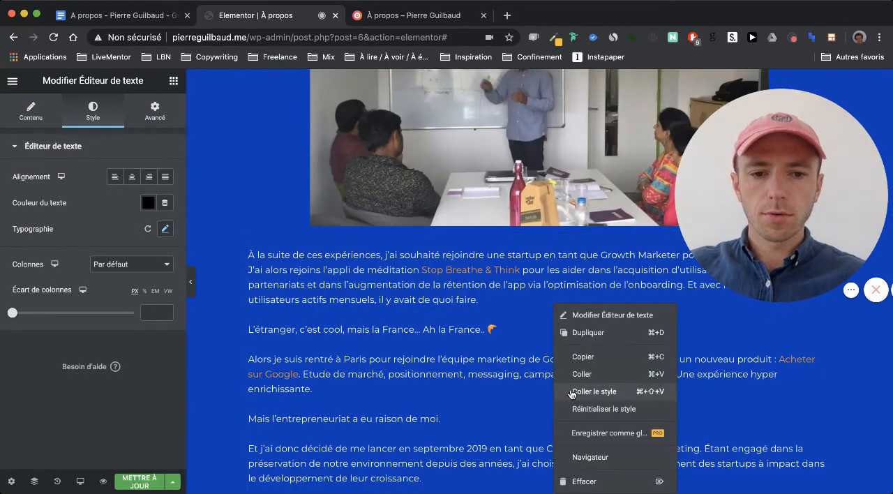
{"action": "left_click", "coordinate": [578, 392]}
- Paste the copied text style onto the "Et sinon je passe du temps à développer mes projets" line
{"action": "scroll", "coordinate": [444, 370], "scroll_direction": "down", "scroll_amount": 3}
{"action": "scroll", "coordinate": [444, 369], "scroll_direction": "down", "scroll_amount": 7}
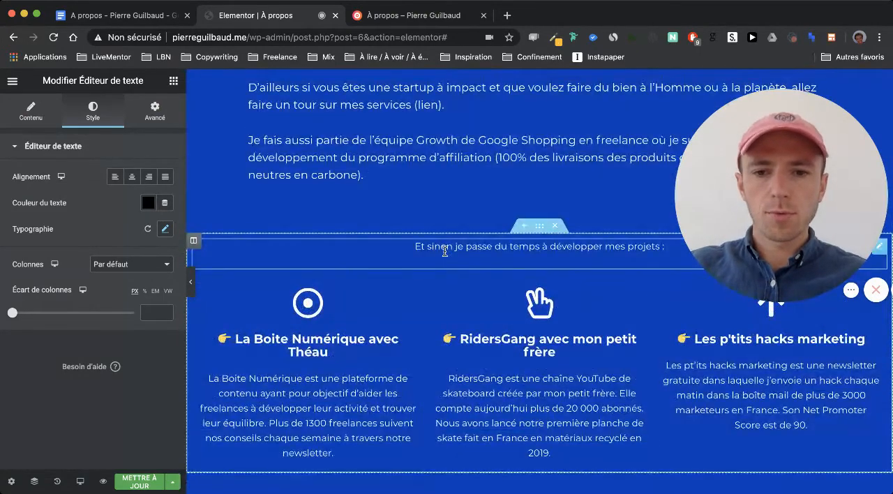
{"action": "right_click", "coordinate": [446, 264]}
{"action": "left_click", "coordinate": [489, 356]}
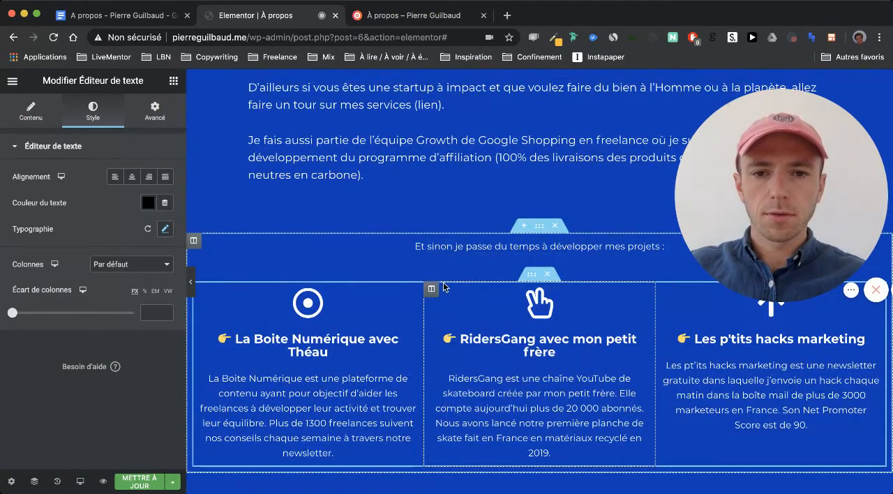
{"action": "right_click", "coordinate": [402, 251]}
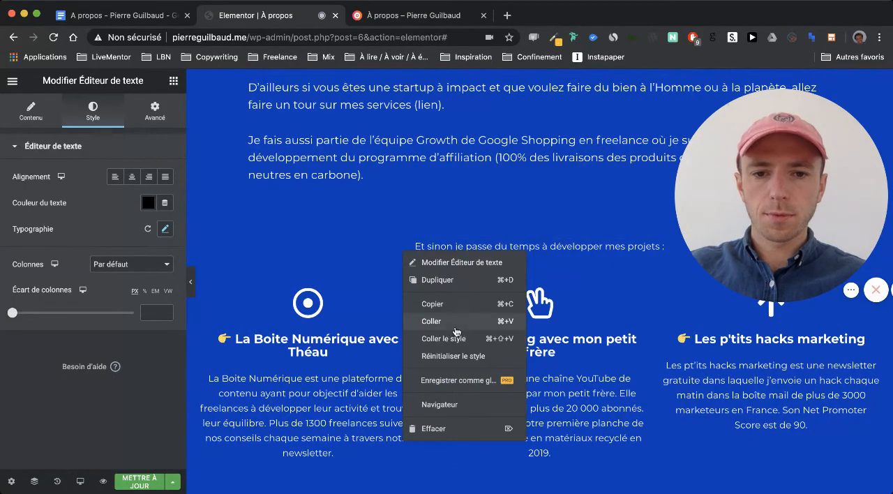
{"action": "left_click", "coordinate": [447, 338]}
- Paste the copied text style onto the "Et à part ça, je suis toujours partant pour" list block above the video
{"action": "scroll", "coordinate": [379, 279], "scroll_direction": "down", "scroll_amount": 2}
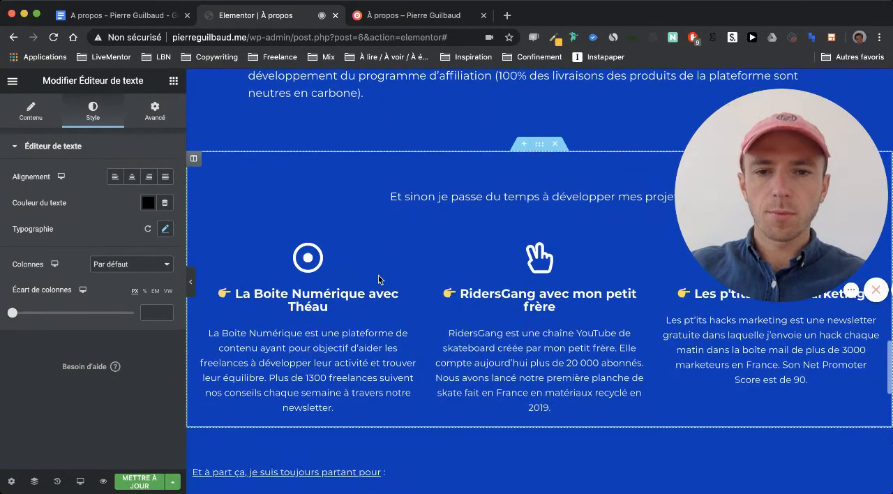
{"action": "scroll", "coordinate": [396, 197], "scroll_direction": "up", "scroll_amount": 6}
{"action": "scroll", "coordinate": [397, 197], "scroll_direction": "up", "scroll_amount": 1}
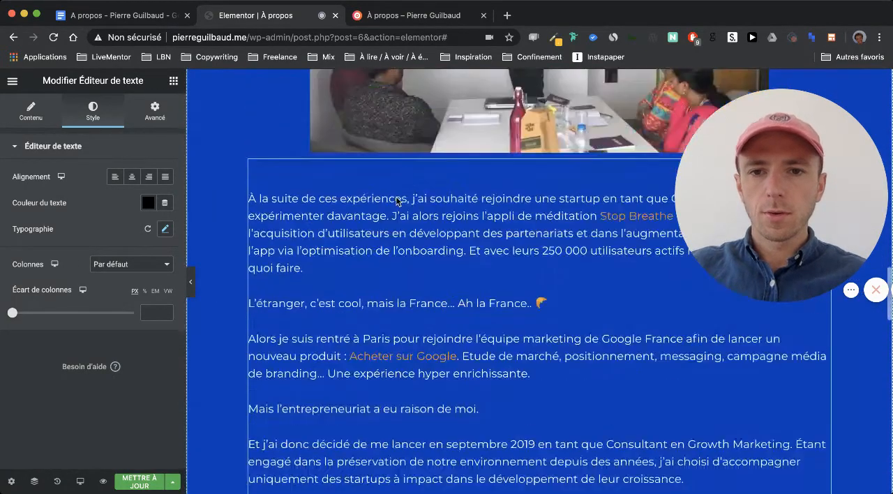
{"action": "scroll", "coordinate": [397, 199], "scroll_direction": "down", "scroll_amount": 8}
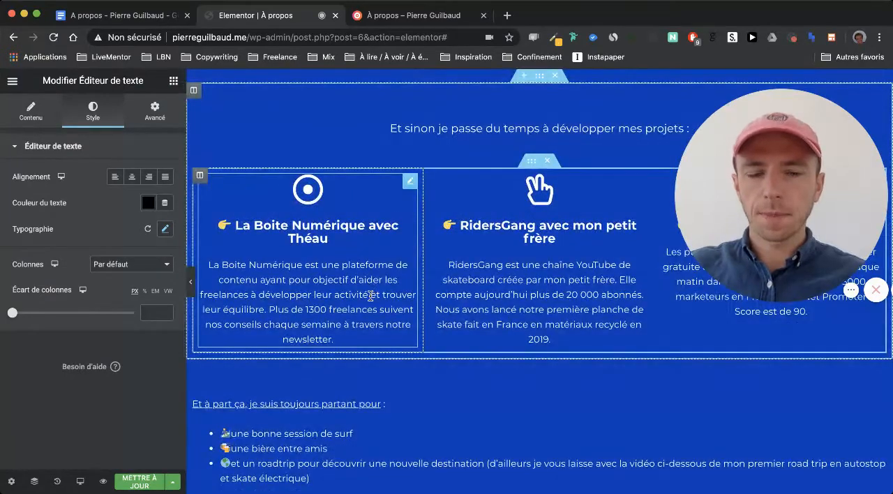
{"action": "scroll", "coordinate": [370, 293], "scroll_direction": "down", "scroll_amount": 1}
{"action": "scroll", "coordinate": [338, 240], "scroll_direction": "up", "scroll_amount": 2}
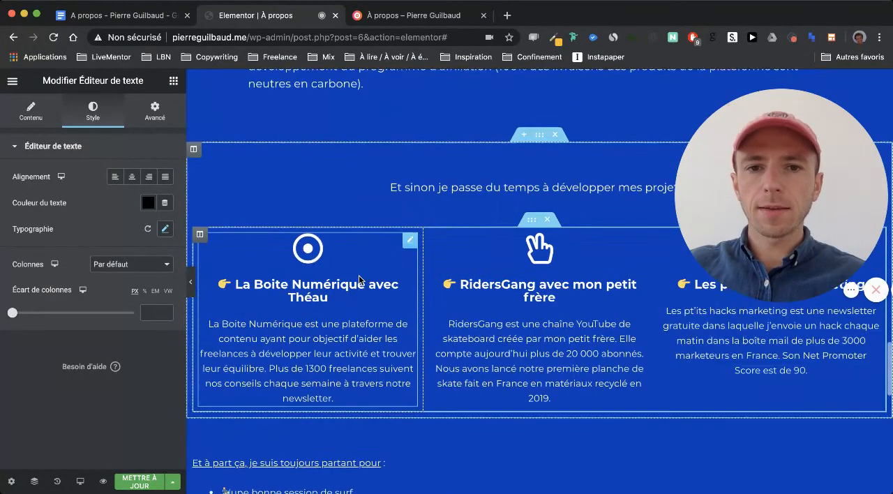
{"action": "scroll", "coordinate": [361, 273], "scroll_direction": "down", "scroll_amount": 3}
{"action": "scroll", "coordinate": [454, 349], "scroll_direction": "down", "scroll_amount": 3}
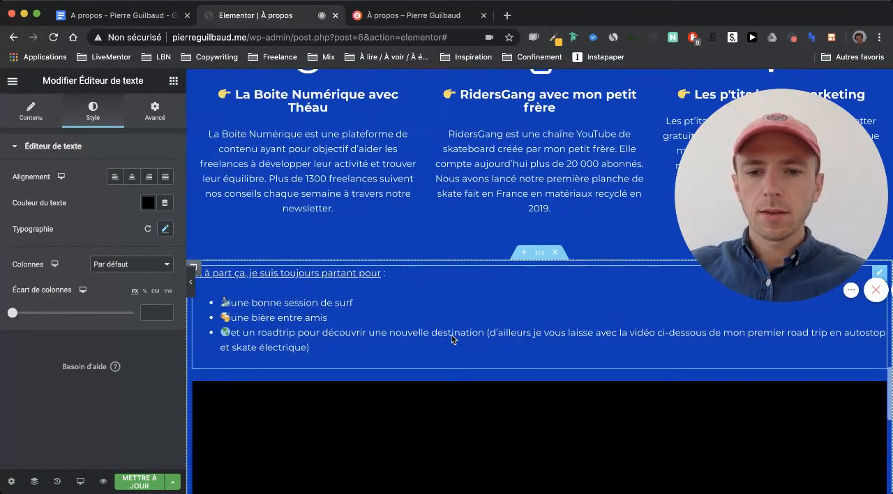
{"action": "right_click", "coordinate": [454, 322]}
{"action": "left_click", "coordinate": [493, 392]}
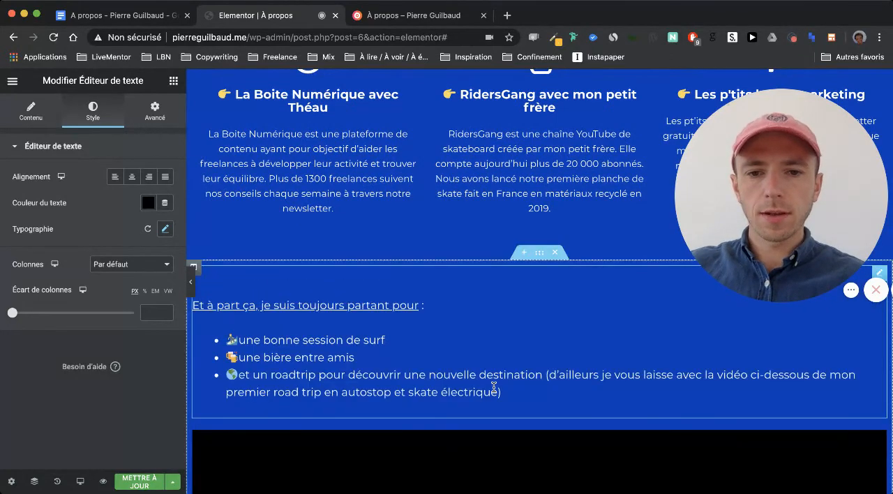
- Check the spacing between the project columns and the list block, then update the page and reload its preview
{"action": "scroll", "coordinate": [359, 282], "scroll_direction": "up", "scroll_amount": 3}
{"action": "scroll", "coordinate": [359, 281], "scroll_direction": "down", "scroll_amount": 1}
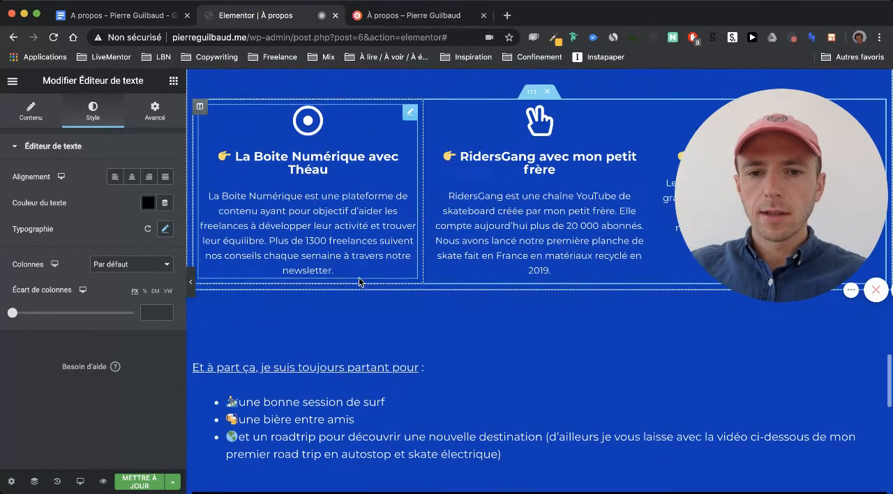
{"action": "scroll", "coordinate": [352, 300], "scroll_direction": "up", "scroll_amount": 2}
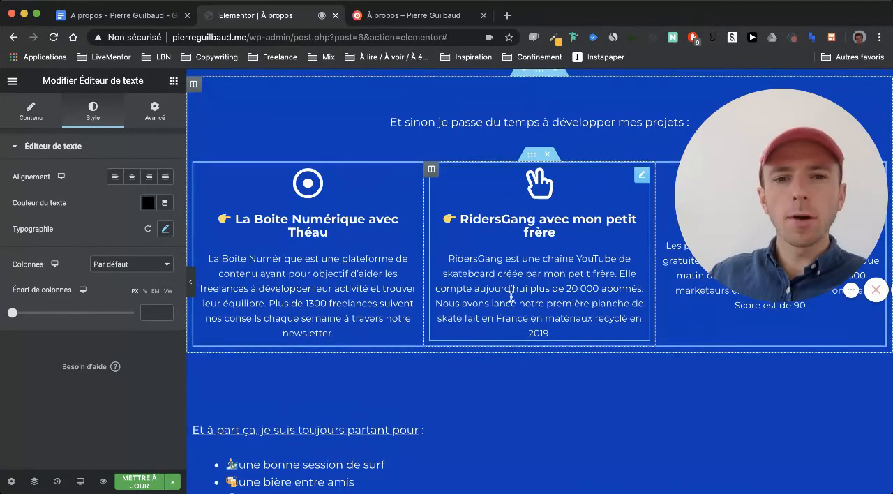
{"action": "scroll", "coordinate": [513, 299], "scroll_direction": "down", "scroll_amount": 5}
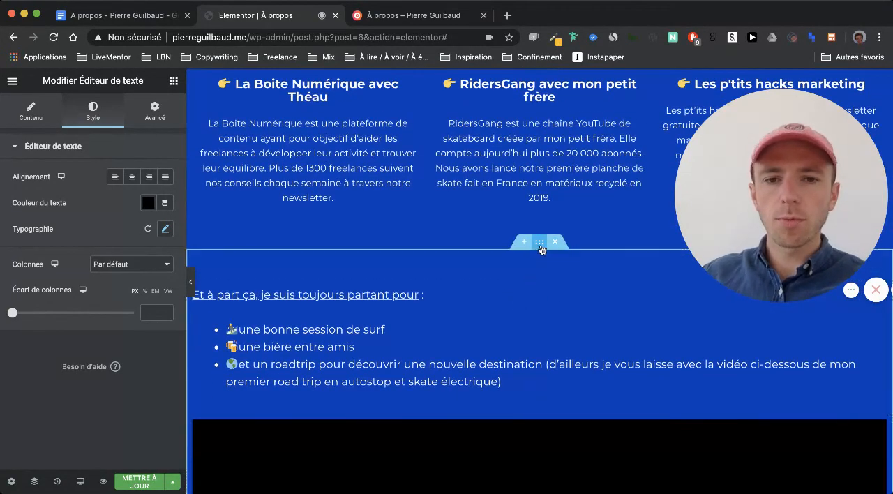
{"action": "scroll", "coordinate": [513, 295], "scroll_direction": "down", "scroll_amount": 1}
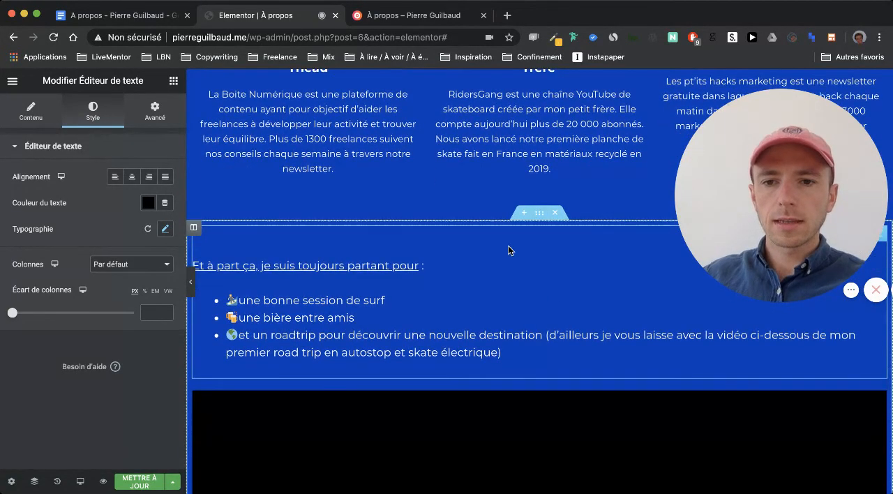
{"action": "scroll", "coordinate": [564, 261], "scroll_direction": "up", "scroll_amount": 4}
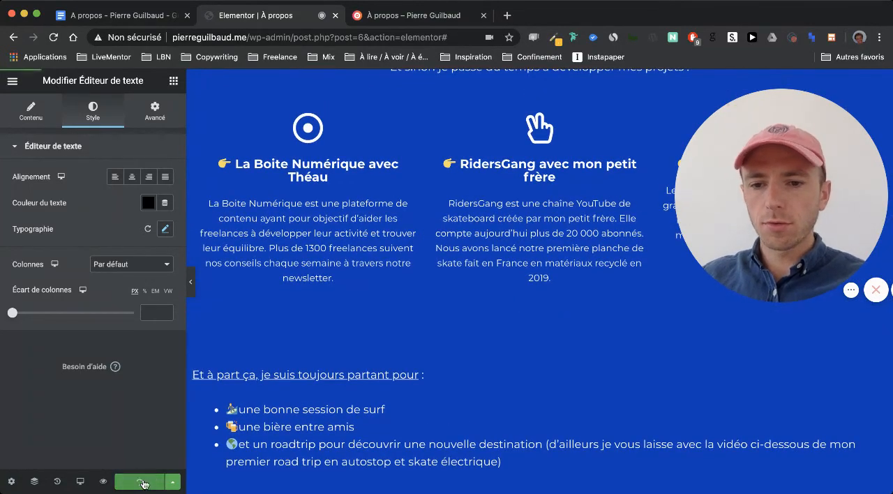
{"action": "left_click", "coordinate": [388, 17]}
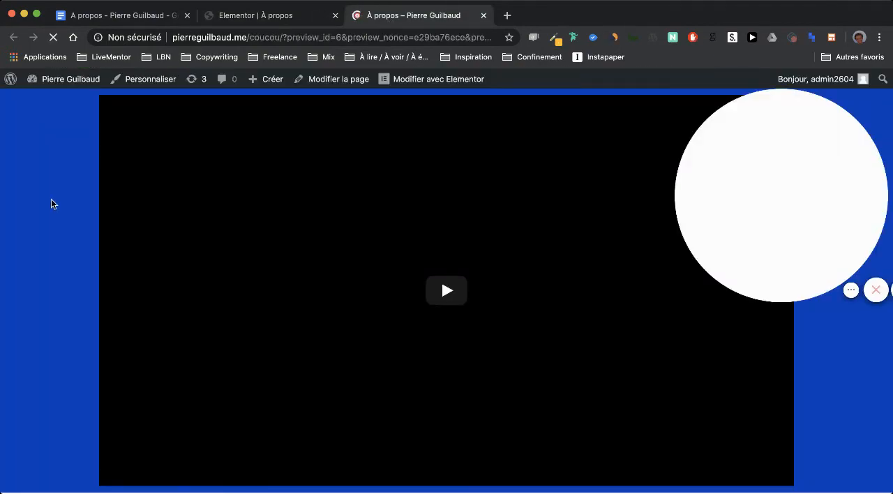
- Review the À propos title, introduction, orange Google photo section and incubator text on the preview page
{"action": "scroll", "coordinate": [73, 184], "scroll_direction": "down", "scroll_amount": 3}
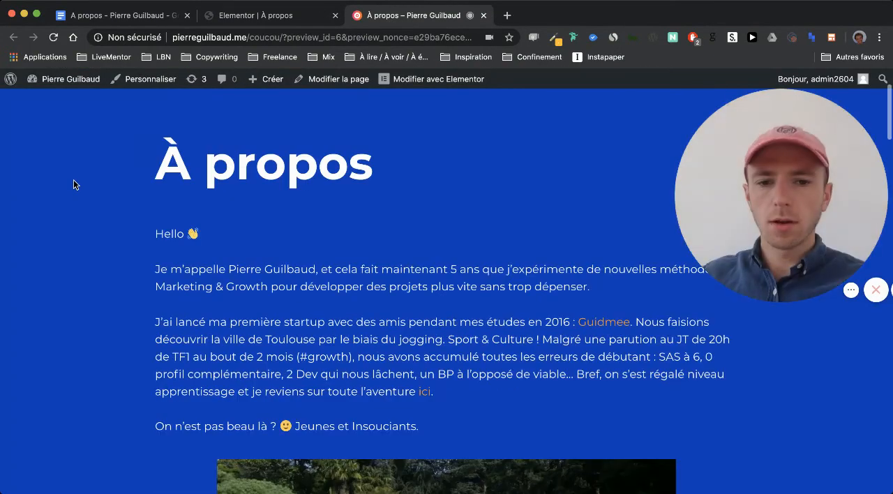
{"action": "scroll", "coordinate": [73, 184], "scroll_direction": "down", "scroll_amount": 1}
{"action": "scroll", "coordinate": [73, 184], "scroll_direction": "down", "scroll_amount": 3}
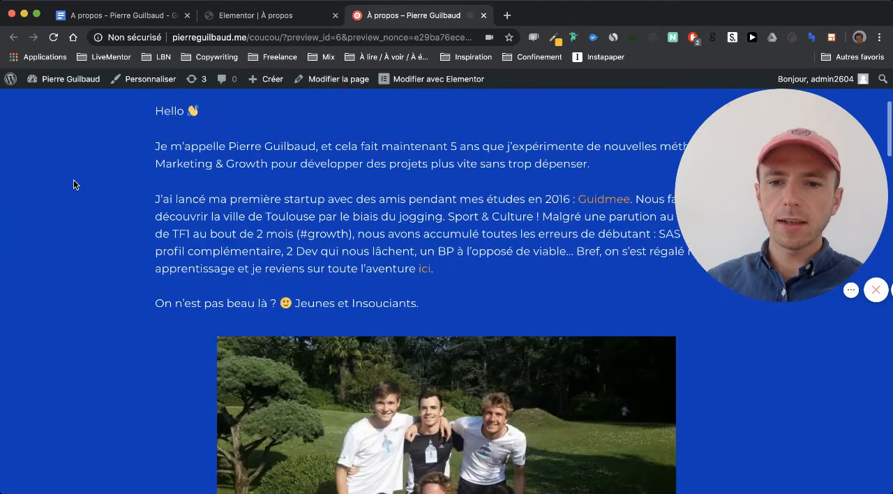
{"action": "scroll", "coordinate": [73, 185], "scroll_direction": "down", "scroll_amount": 12}
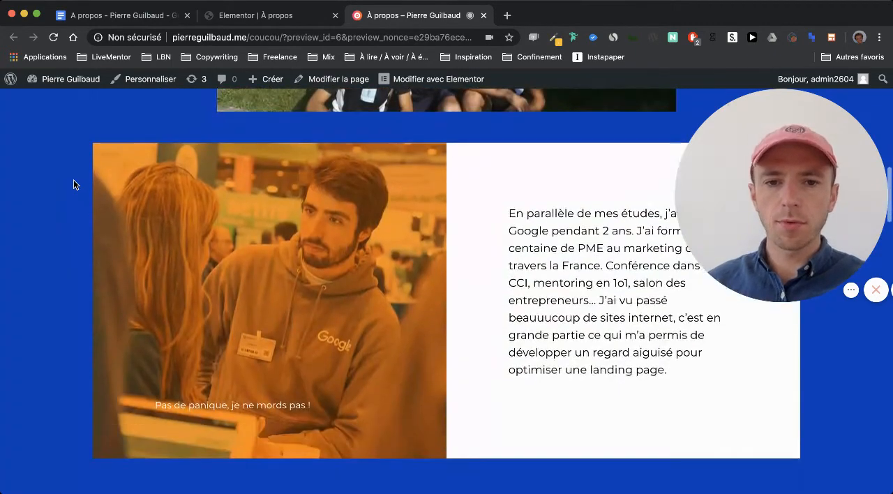
{"action": "scroll", "coordinate": [74, 184], "scroll_direction": "down", "scroll_amount": 1}
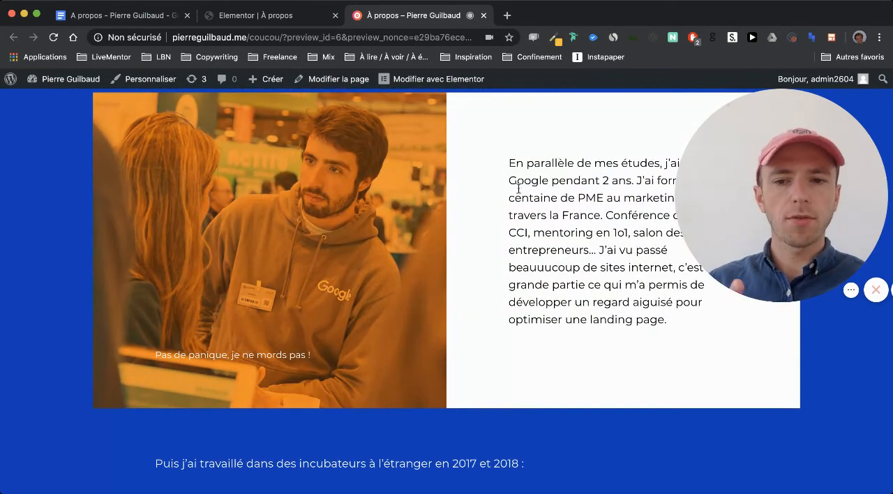
{"action": "scroll", "coordinate": [531, 263], "scroll_direction": "down", "scroll_amount": 5}
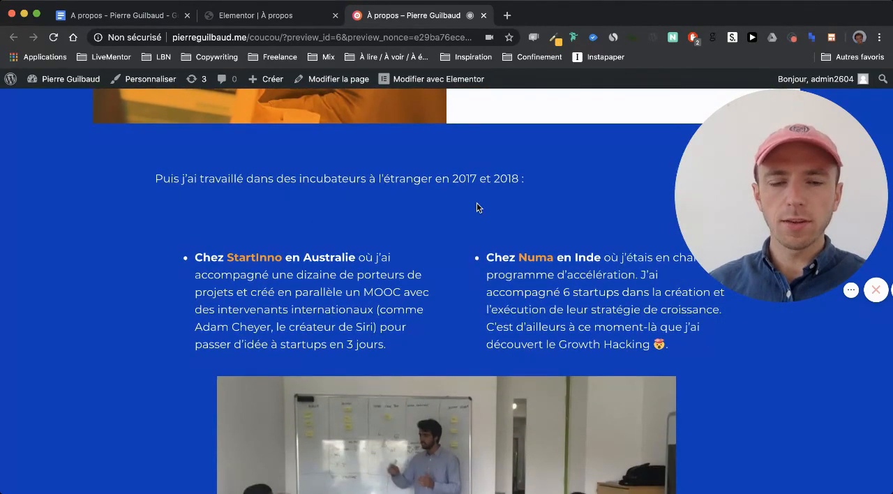
{"action": "scroll", "coordinate": [407, 245], "scroll_direction": "up", "scroll_amount": 15}
{"action": "scroll", "coordinate": [408, 247], "scroll_direction": "up", "scroll_amount": 3}
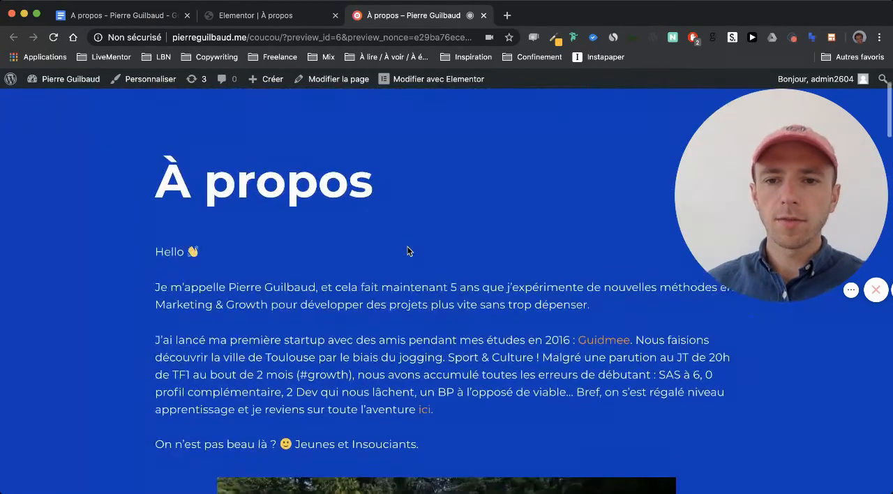
- Examine the spacing around the incubator bullets, whiteboard photo, project columns and video section on the preview page
{"action": "scroll", "coordinate": [181, 210], "scroll_direction": "down", "scroll_amount": 15}
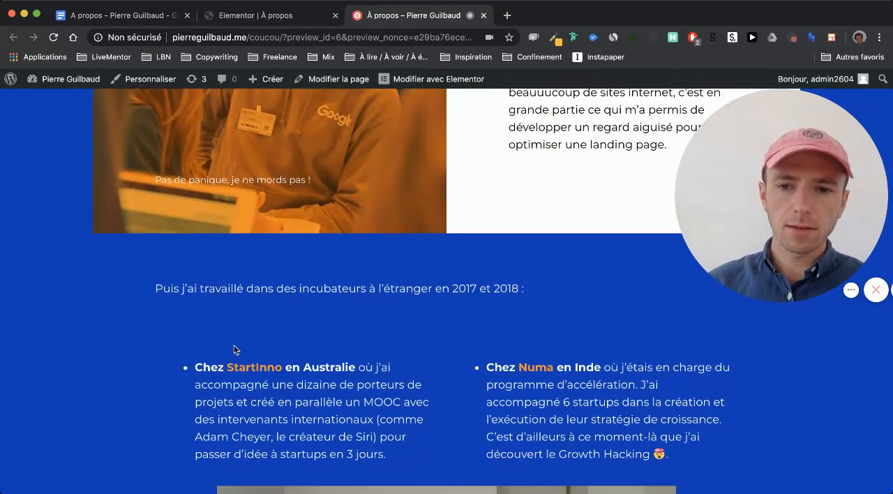
{"action": "scroll", "coordinate": [236, 340], "scroll_direction": "down", "scroll_amount": 3}
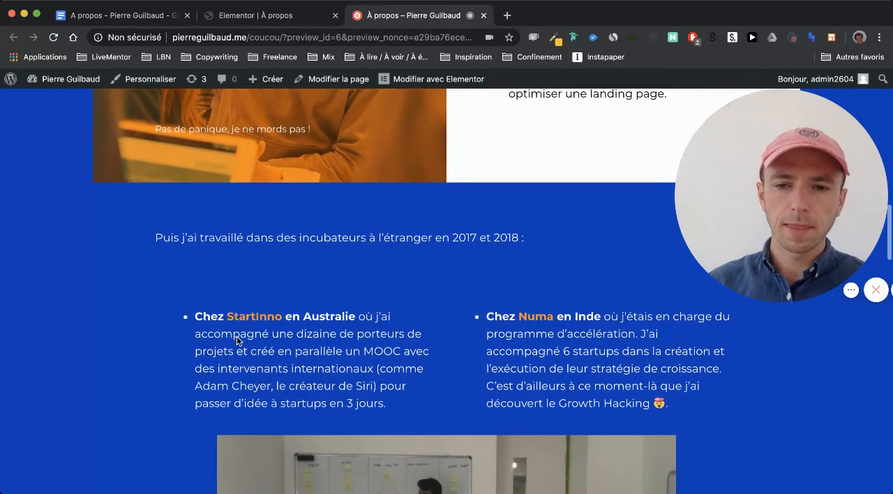
{"action": "scroll", "coordinate": [244, 248], "scroll_direction": "down", "scroll_amount": 15}
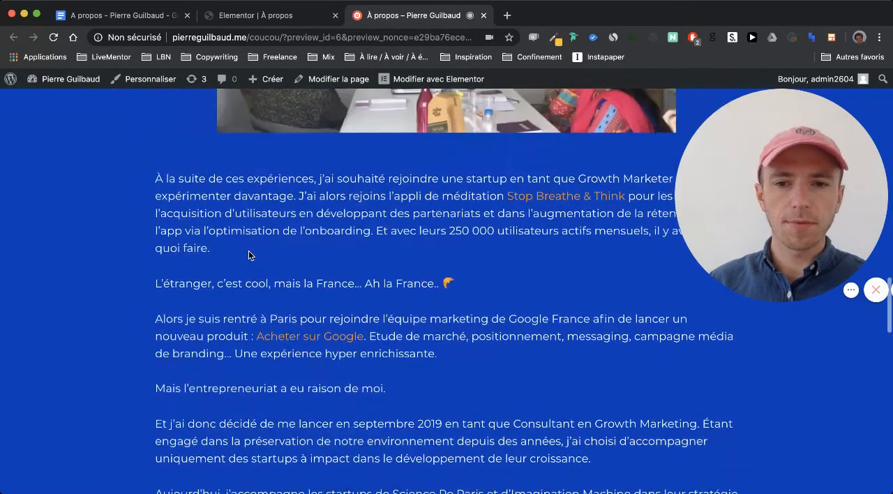
{"action": "scroll", "coordinate": [244, 209], "scroll_direction": "up", "scroll_amount": 4}
{"action": "scroll", "coordinate": [243, 205], "scroll_direction": "up", "scroll_amount": 3}
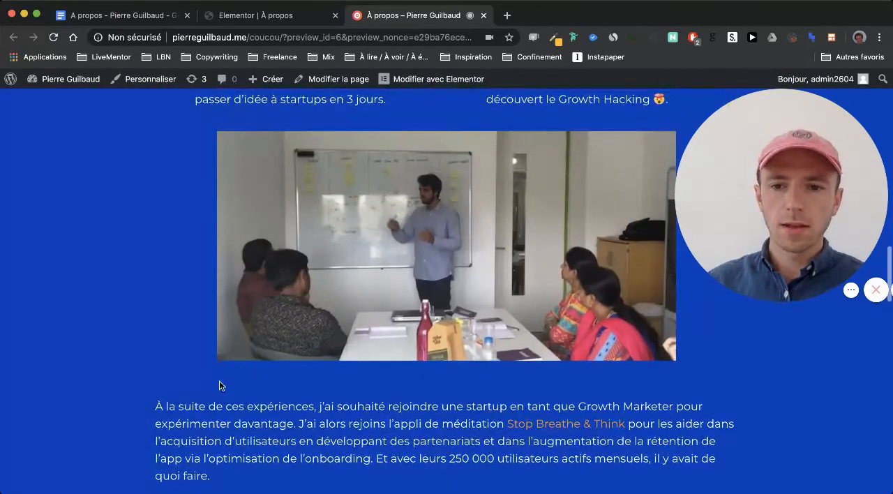
{"action": "scroll", "coordinate": [224, 398], "scroll_direction": "up", "scroll_amount": 3}
{"action": "scroll", "coordinate": [224, 398], "scroll_direction": "down", "scroll_amount": 3}
{"action": "scroll", "coordinate": [224, 398], "scroll_direction": "up", "scroll_amount": 2}
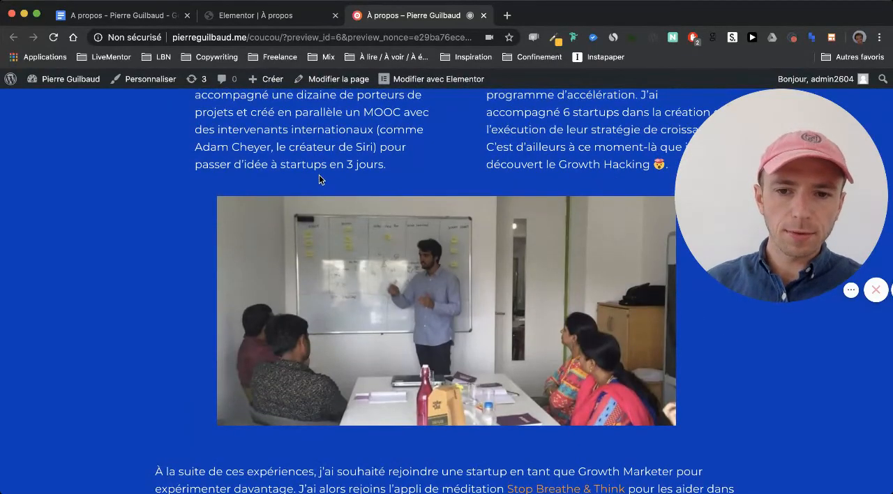
{"action": "scroll", "coordinate": [319, 180], "scroll_direction": "down", "scroll_amount": 1}
{"action": "scroll", "coordinate": [308, 364], "scroll_direction": "down", "scroll_amount": 10}
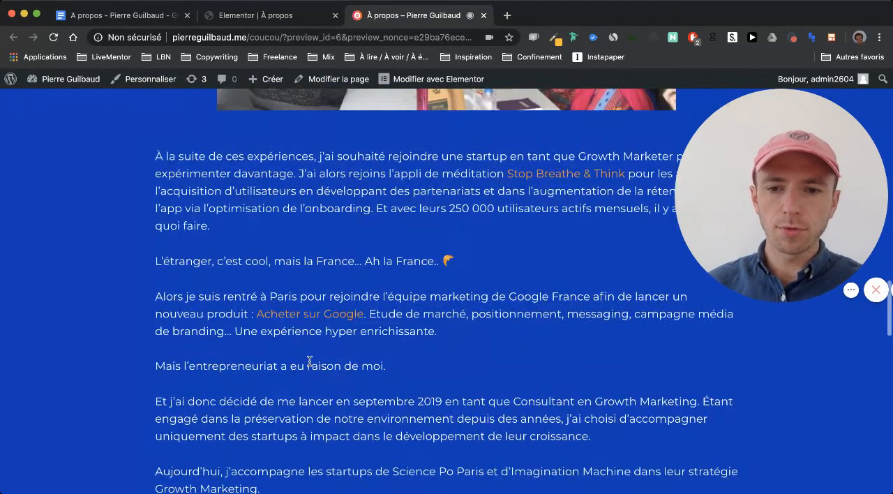
{"action": "scroll", "coordinate": [309, 361], "scroll_direction": "down", "scroll_amount": 3}
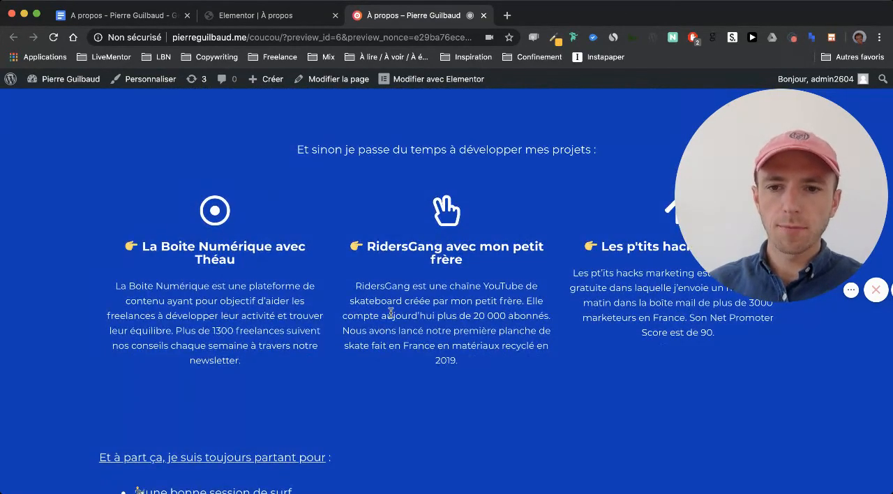
{"action": "scroll", "coordinate": [391, 312], "scroll_direction": "down", "scroll_amount": 3}
{"action": "scroll", "coordinate": [390, 315], "scroll_direction": "down", "scroll_amount": 5}
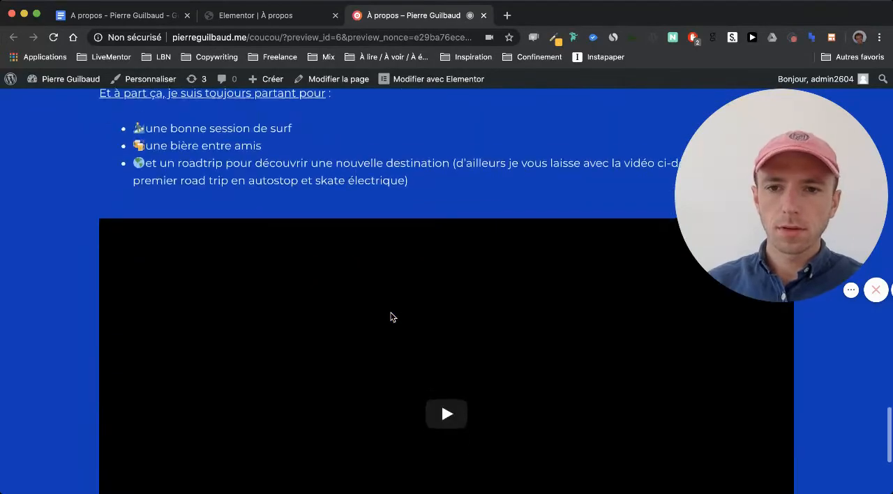
{"action": "scroll", "coordinate": [390, 314], "scroll_direction": "up", "scroll_amount": 15}
{"action": "scroll", "coordinate": [391, 312], "scroll_direction": "up", "scroll_amount": 5}
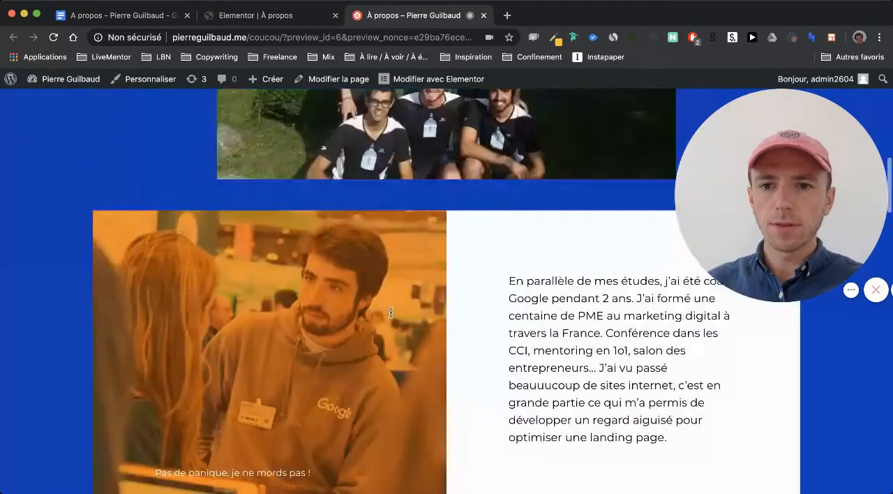
- Return to the Elementor editor and set the top margin of the "Puis j'ai travaillé dans des incubateurs" text block to 50 px
{"action": "left_click", "coordinate": [262, 21]}
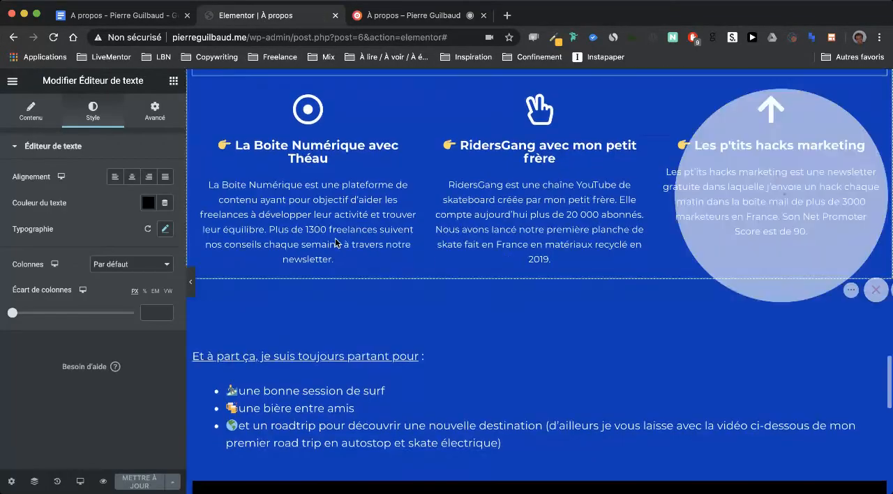
{"action": "scroll", "coordinate": [539, 146], "scroll_direction": "up", "scroll_amount": 10}
{"action": "scroll", "coordinate": [334, 238], "scroll_direction": "down", "scroll_amount": 2}
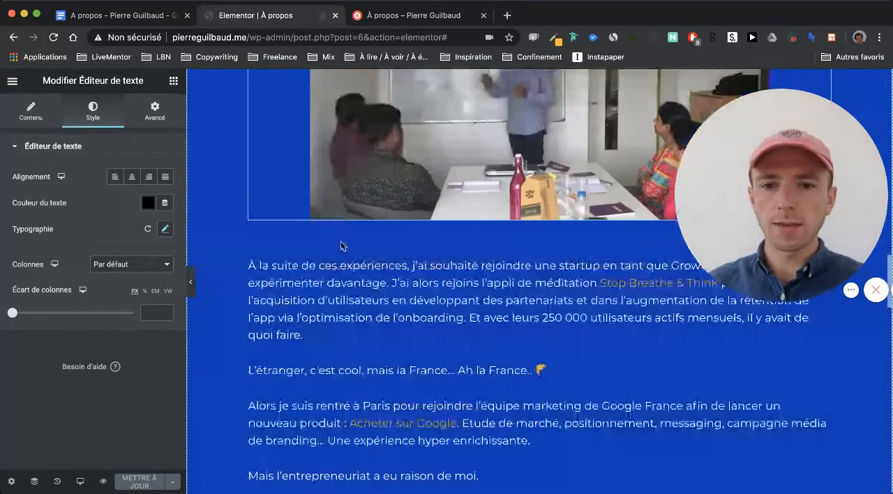
{"action": "scroll", "coordinate": [448, 329], "scroll_direction": "up", "scroll_amount": 4}
{"action": "scroll", "coordinate": [524, 424], "scroll_direction": "down", "scroll_amount": 2}
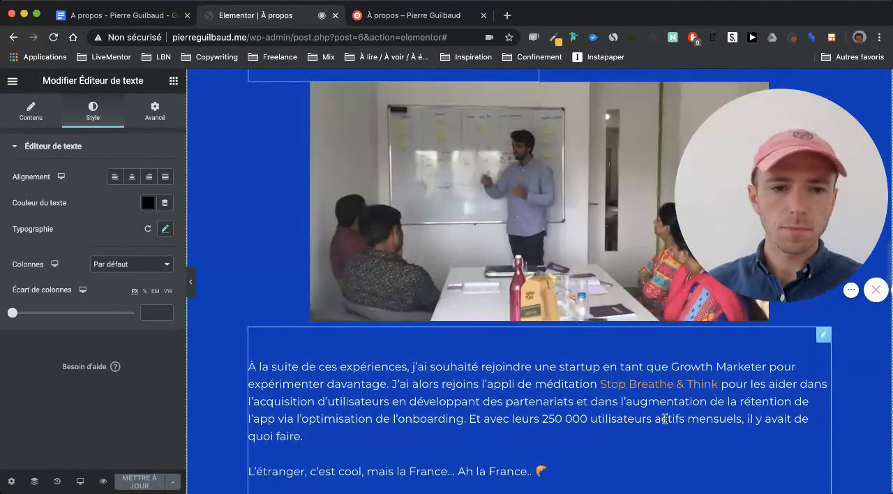
{"action": "scroll", "coordinate": [823, 352], "scroll_direction": "up", "scroll_amount": 5}
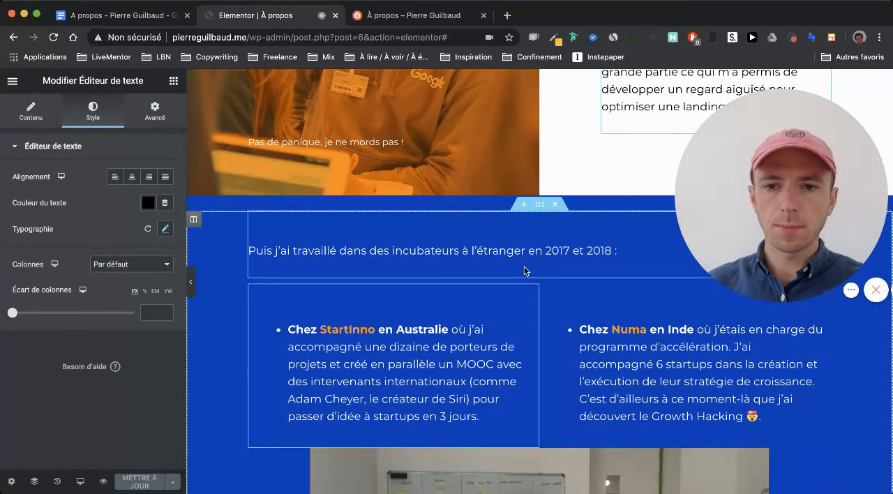
{"action": "left_click", "coordinate": [155, 112]}
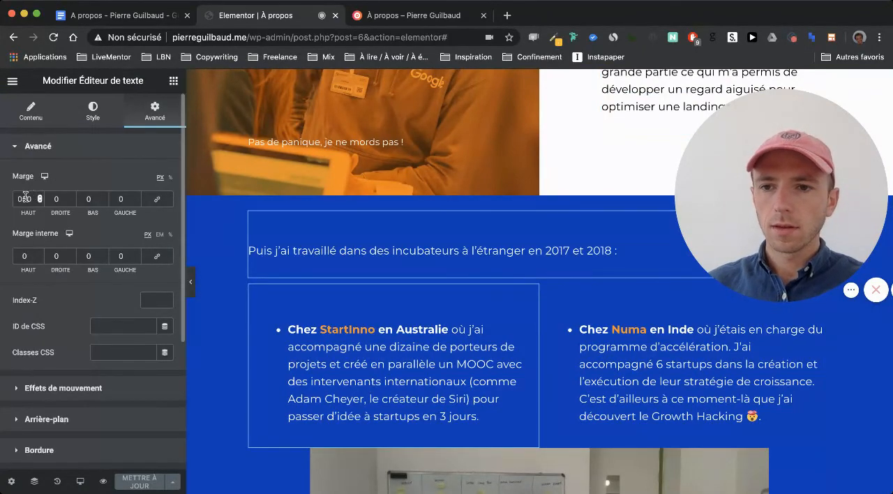
{"action": "key", "text": "BackSpace"}
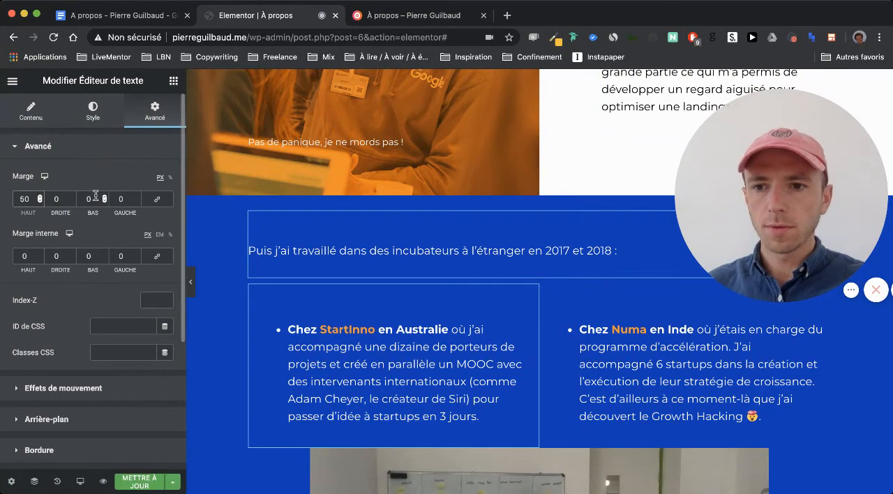
- Unlink the margins of the two-column StartInno and Numa inner section and set its bottom margin to 25 px
{"action": "left_click", "coordinate": [532, 277]}
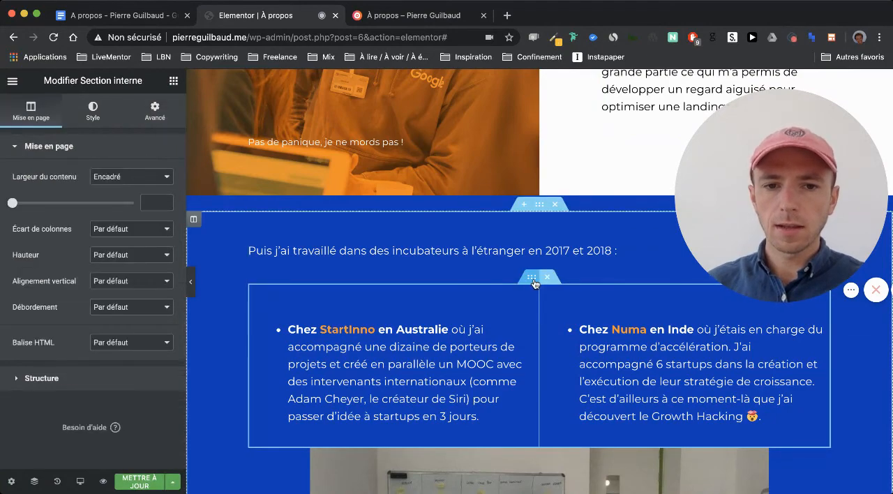
{"action": "left_click", "coordinate": [150, 121]}
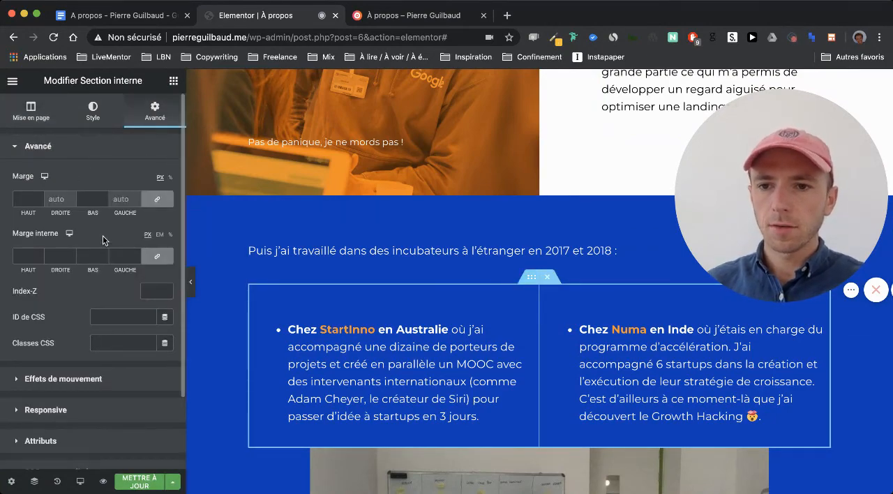
{"action": "left_click", "coordinate": [155, 200]}
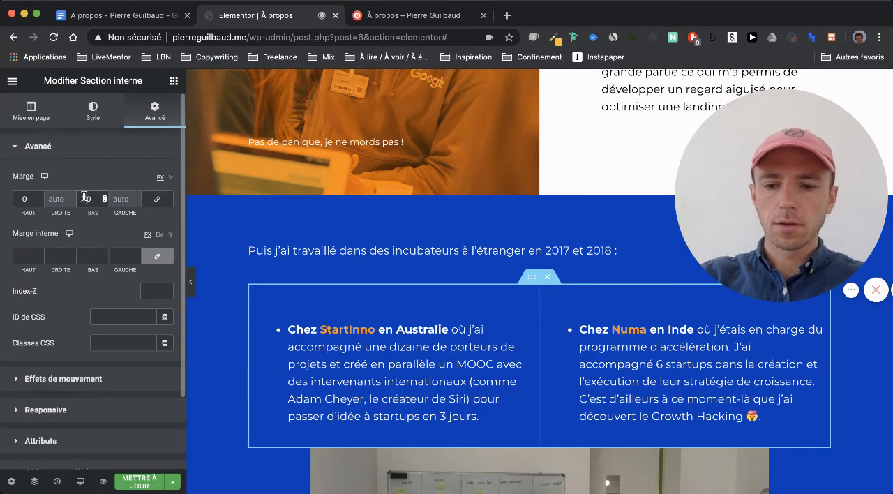
{"action": "type", "text": "150"}
{"action": "scroll", "coordinate": [218, 253], "scroll_direction": "down", "scroll_amount": 1}
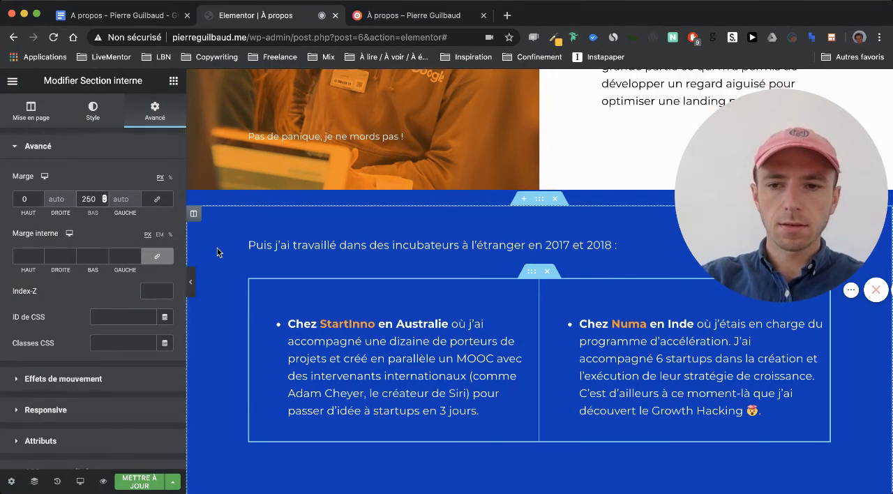
{"action": "key", "text": "BackSpace"}
{"action": "scroll", "coordinate": [304, 283], "scroll_direction": "down", "scroll_amount": 2}
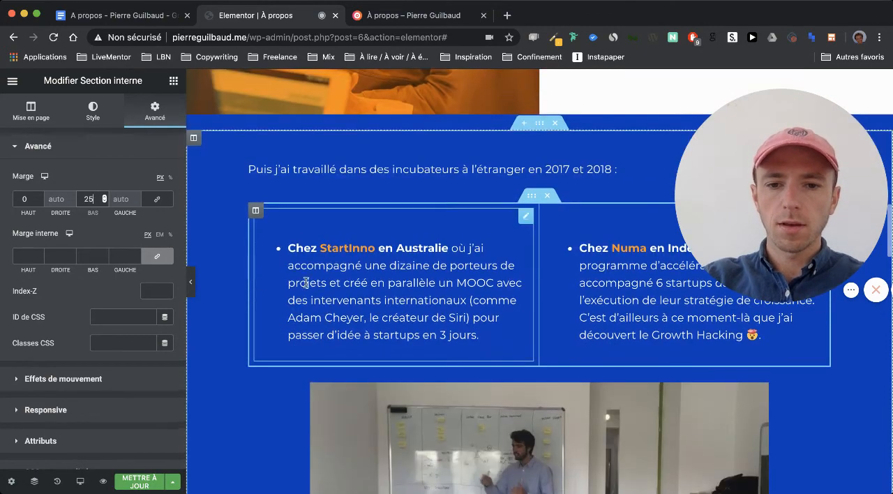
- Try a bottom margin of -50 px on the "Puis j'ai travaillé dans des incubateurs" text block, and reset it to 0
{"action": "scroll", "coordinate": [314, 323], "scroll_direction": "up", "scroll_amount": 3}
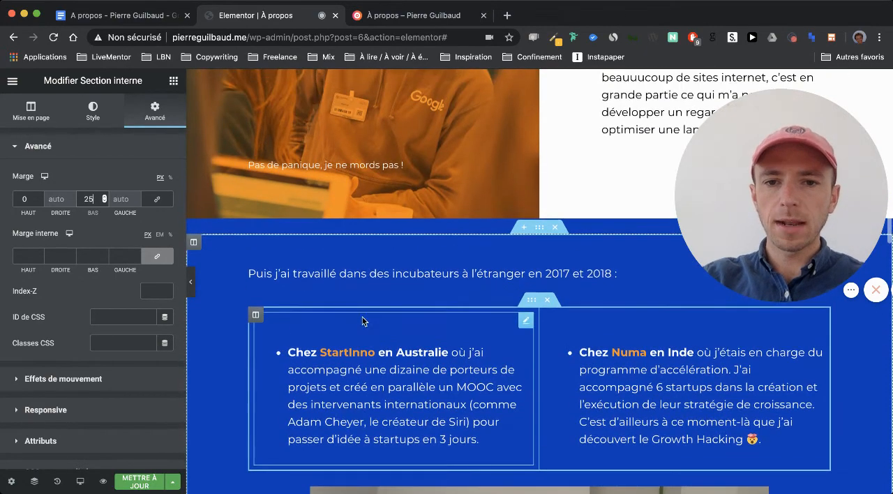
{"action": "left_click", "coordinate": [549, 290]}
{"action": "scroll", "coordinate": [538, 264], "scroll_direction": "up", "scroll_amount": 1}
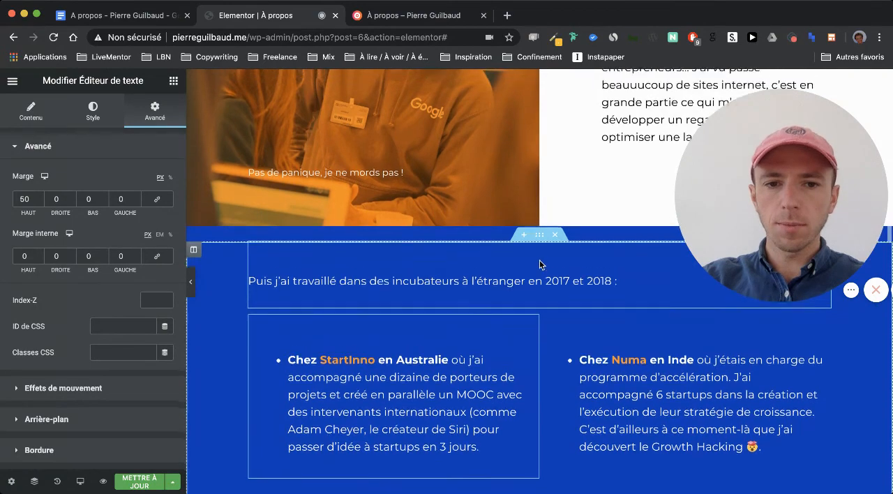
{"action": "scroll", "coordinate": [519, 279], "scroll_direction": "up", "scroll_amount": 3}
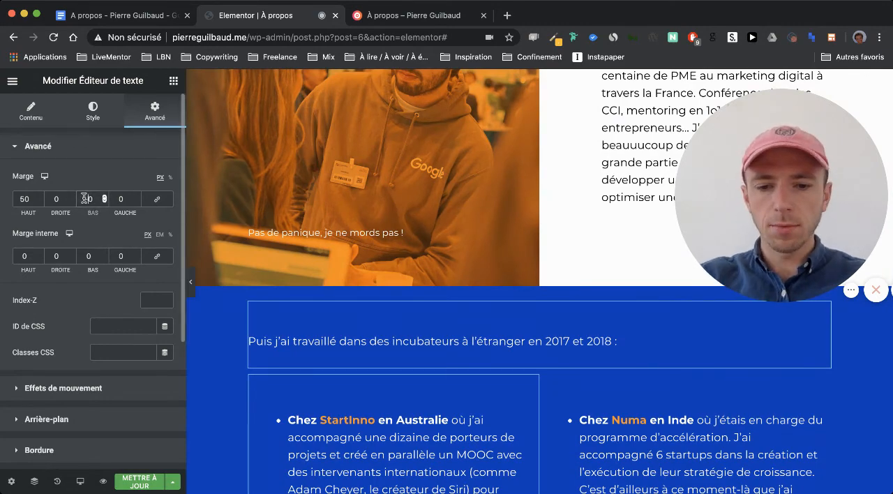
{"action": "type", "text": "5"}
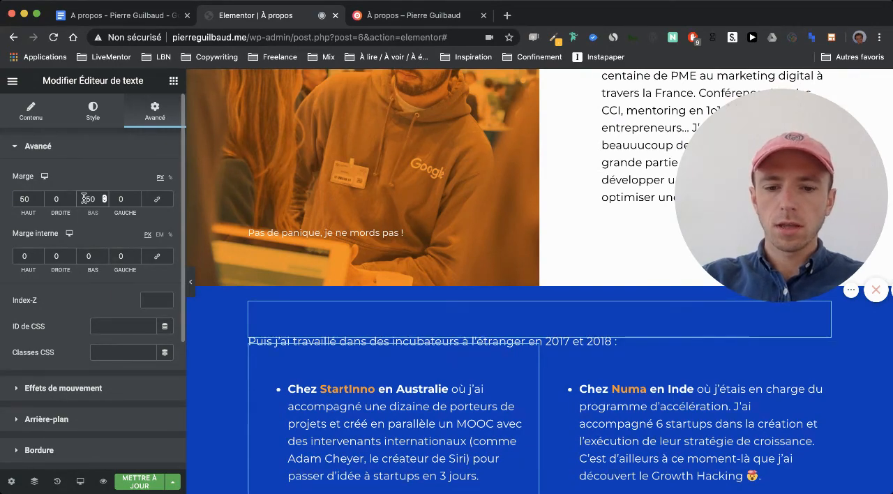
{"action": "type", "text": "-"}
{"action": "scroll", "coordinate": [408, 319], "scroll_direction": "down", "scroll_amount": 3}
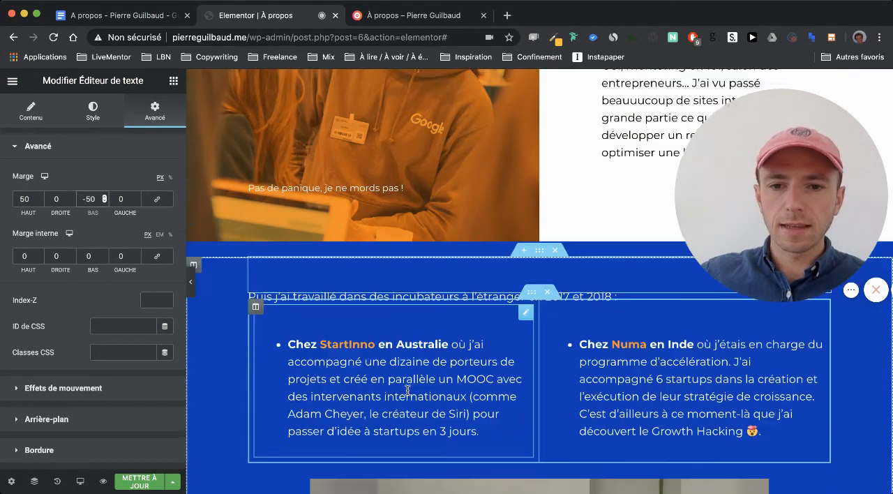
{"action": "scroll", "coordinate": [408, 394], "scroll_direction": "up", "scroll_amount": 2}
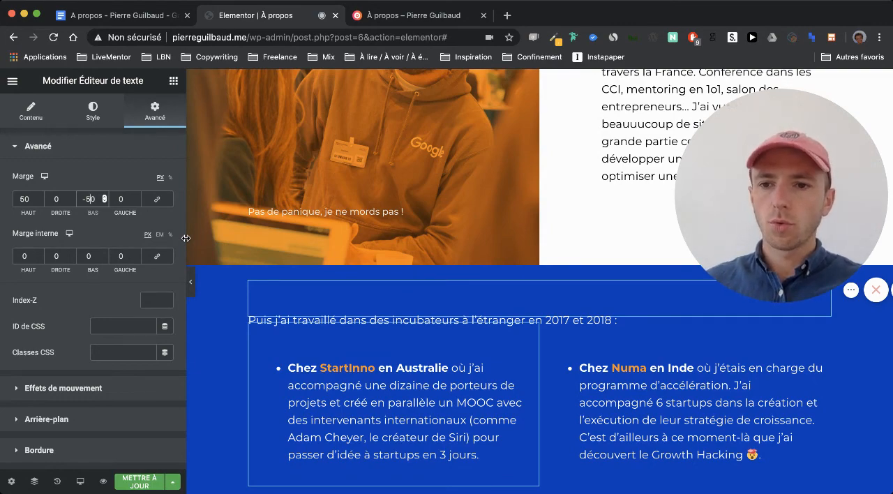
{"action": "key", "text": "BackSpace"}
{"action": "key", "text": "BackSpace"}
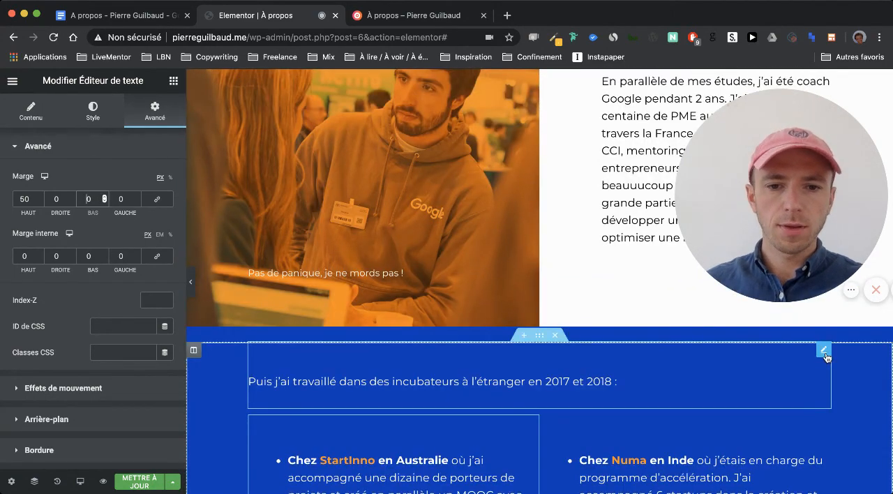
- Set the bottom margin of the "Puis j'ai travaillé dans des incubateurs" text block to -50 px
{"action": "left_click", "coordinate": [723, 441]}
{"action": "left_click", "coordinate": [820, 352]}
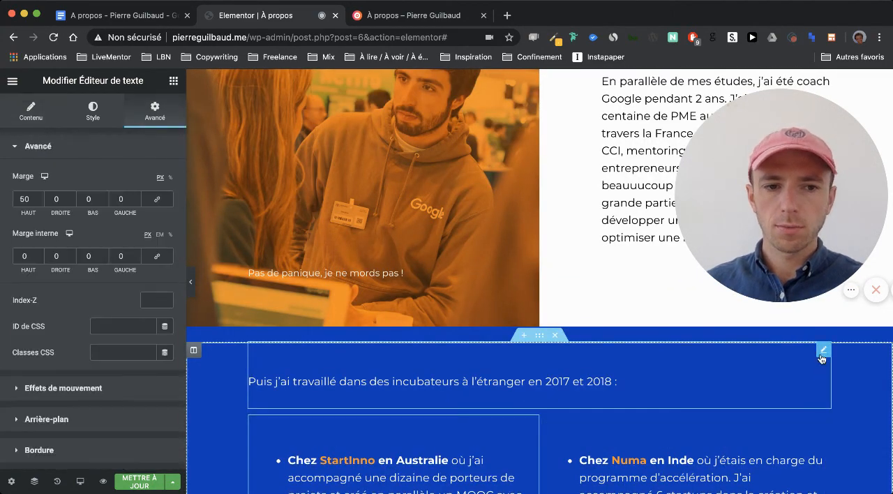
{"action": "left_click", "coordinate": [85, 199]}
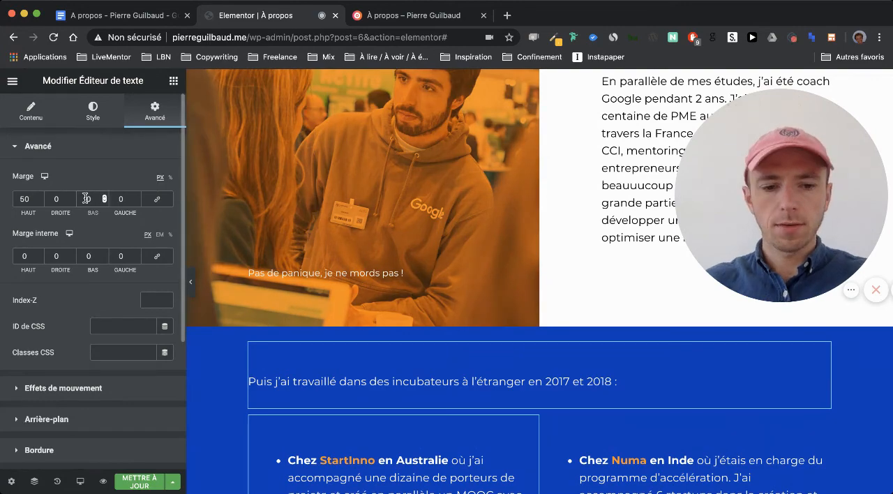
{"action": "type", "text": "-5"}
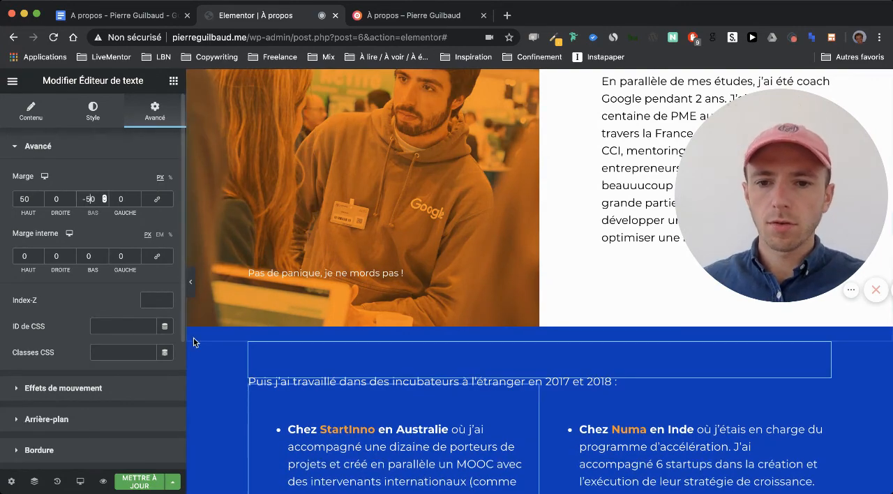
{"action": "scroll", "coordinate": [204, 415], "scroll_direction": "down", "scroll_amount": 1}
- Update the À propos page and reload its preview
{"action": "left_click", "coordinate": [165, 480]}
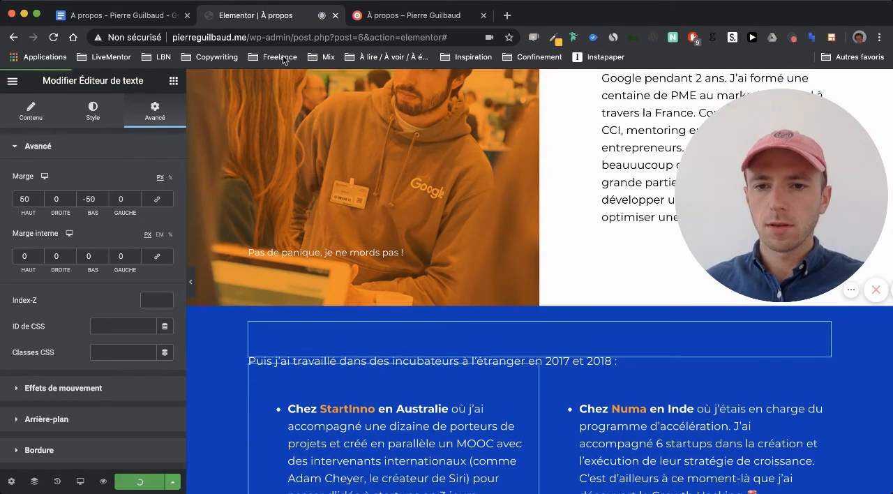
{"action": "left_click", "coordinate": [392, 22]}
{"action": "key", "text": "super+r"}
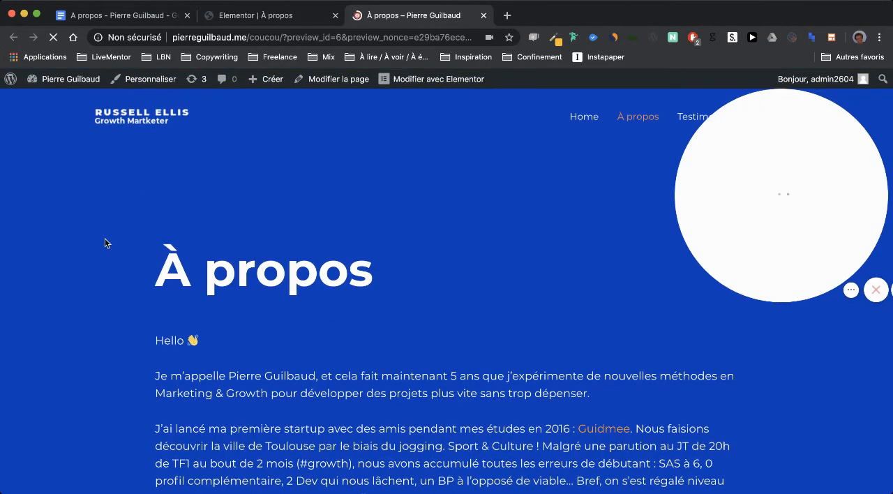
- Examine the spacing around the incubator text, its two columns and the whiteboard photo, continuing down to the video on the preview page
{"action": "scroll", "coordinate": [101, 251], "scroll_direction": "down", "scroll_amount": 3}
{"action": "scroll", "coordinate": [125, 207], "scroll_direction": "down", "scroll_amount": 10}
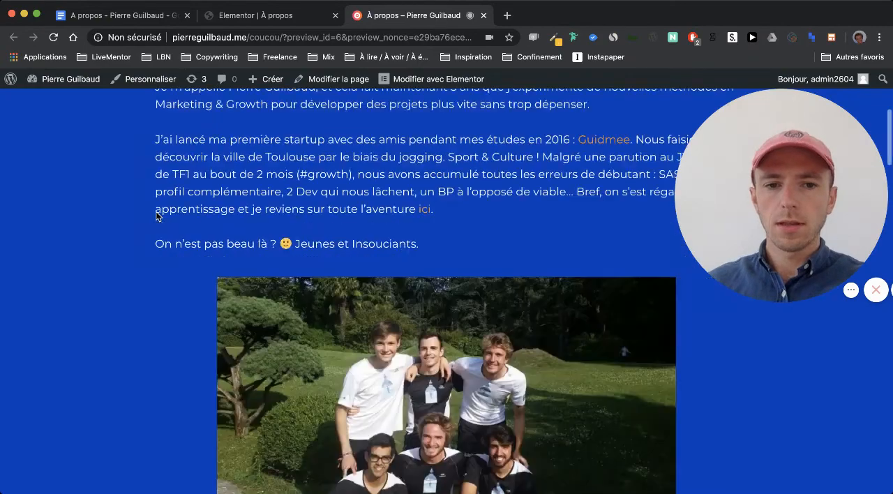
{"action": "scroll", "coordinate": [156, 216], "scroll_direction": "down", "scroll_amount": 4}
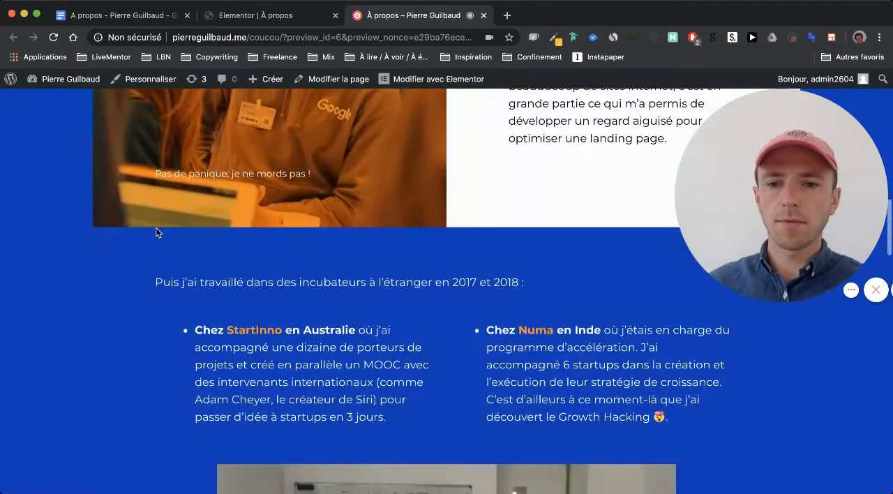
{"action": "scroll", "coordinate": [286, 260], "scroll_direction": "down", "scroll_amount": 1}
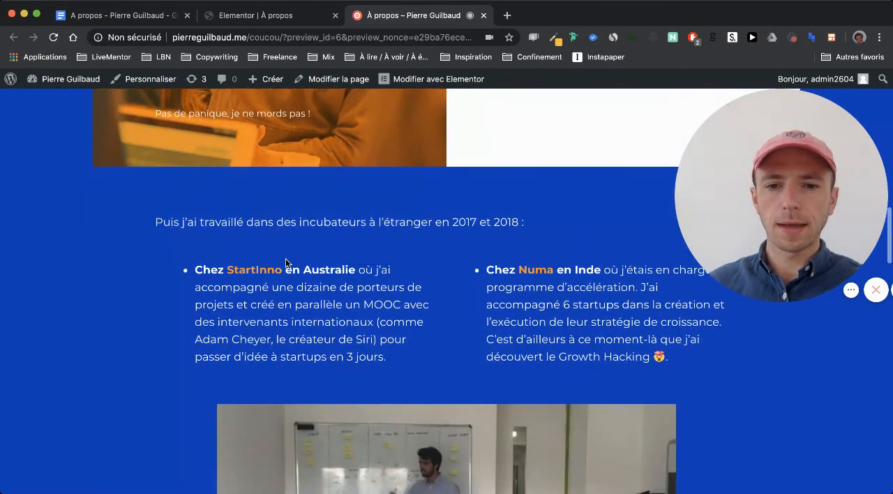
{"action": "scroll", "coordinate": [290, 347], "scroll_direction": "down", "scroll_amount": 7}
{"action": "scroll", "coordinate": [286, 220], "scroll_direction": "up", "scroll_amount": 3}
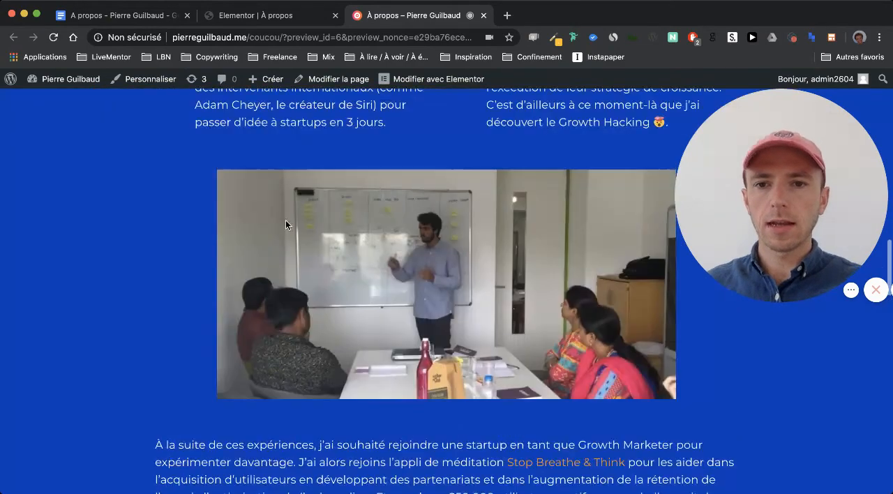
{"action": "scroll", "coordinate": [282, 209], "scroll_direction": "down", "scroll_amount": 3}
{"action": "scroll", "coordinate": [244, 247], "scroll_direction": "down", "scroll_amount": 10}
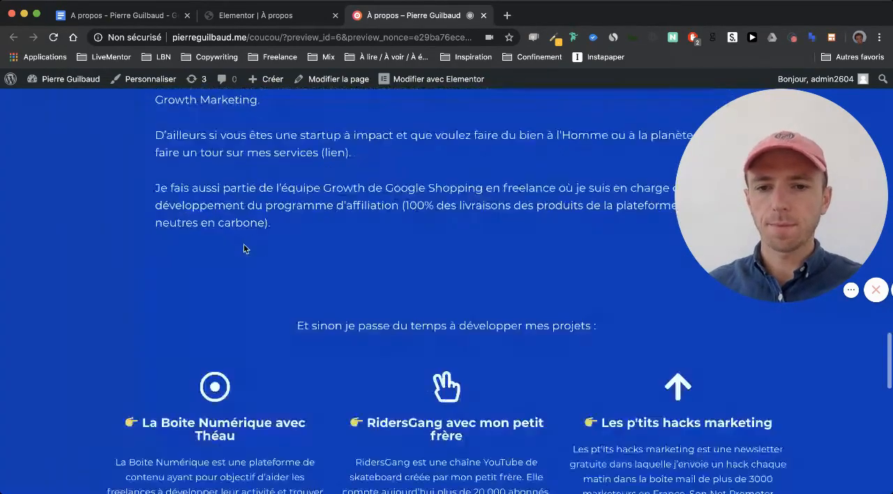
{"action": "scroll", "coordinate": [243, 248], "scroll_direction": "down", "scroll_amount": 10}
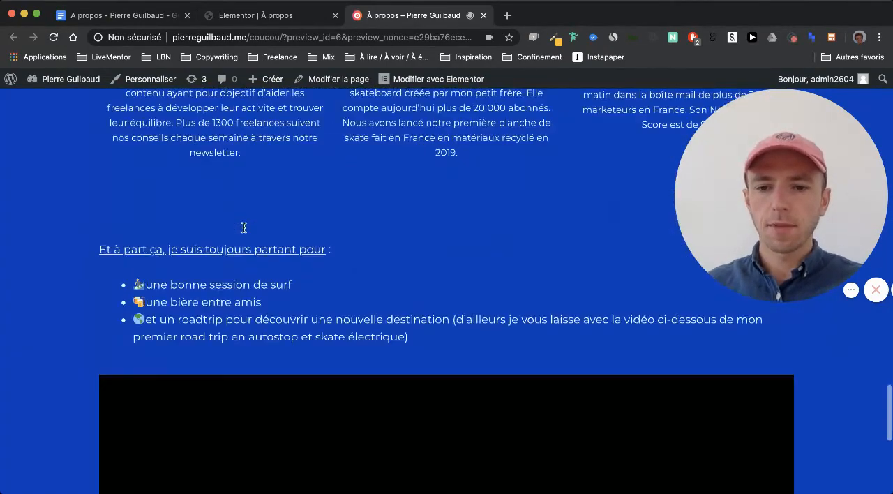
- Review the preview page again from the project columns back up to the team photo
{"action": "scroll", "coordinate": [72, 275], "scroll_direction": "up", "scroll_amount": 8}
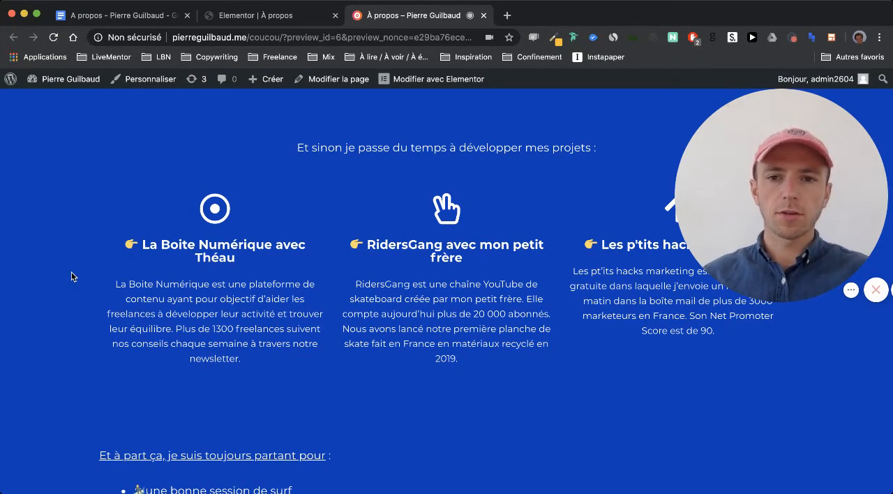
{"action": "scroll", "coordinate": [72, 276], "scroll_direction": "up", "scroll_amount": 15}
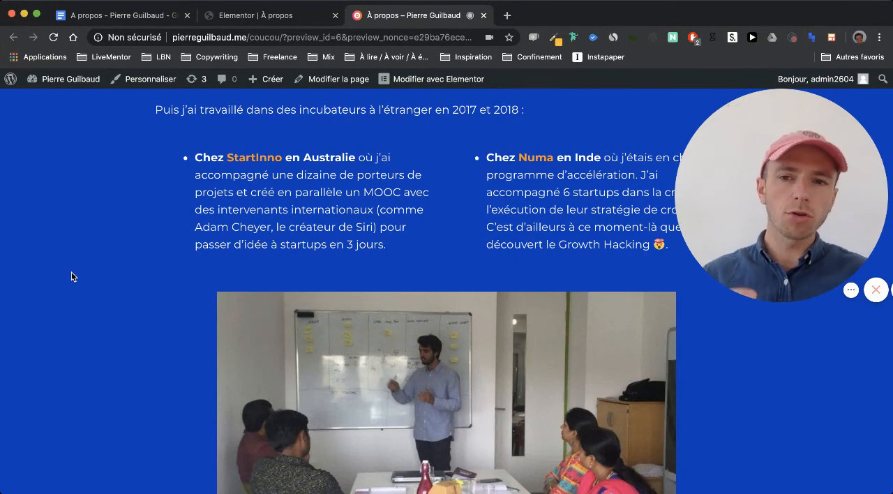
{"action": "scroll", "coordinate": [72, 276], "scroll_direction": "up", "scroll_amount": 5}
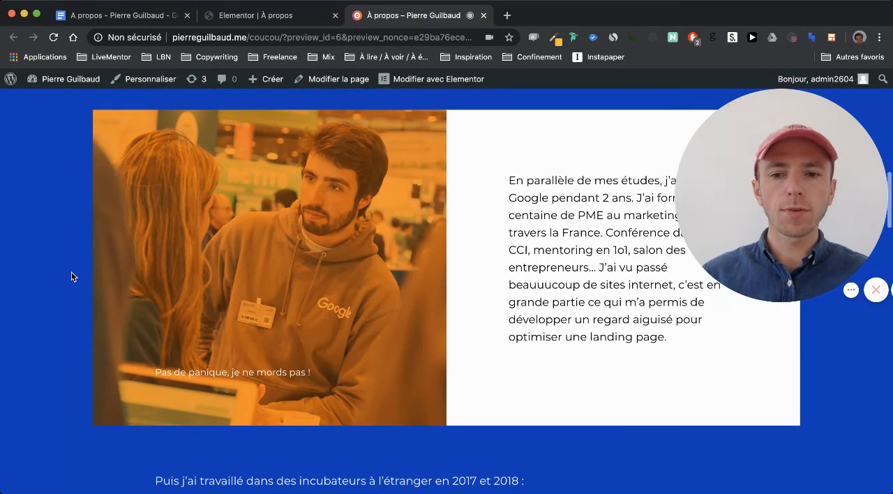
{"action": "scroll", "coordinate": [71, 276], "scroll_direction": "up", "scroll_amount": 7}
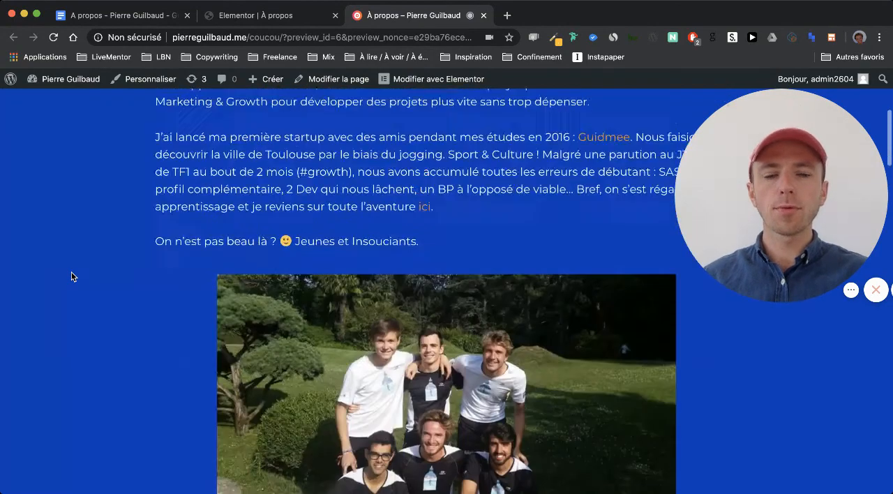